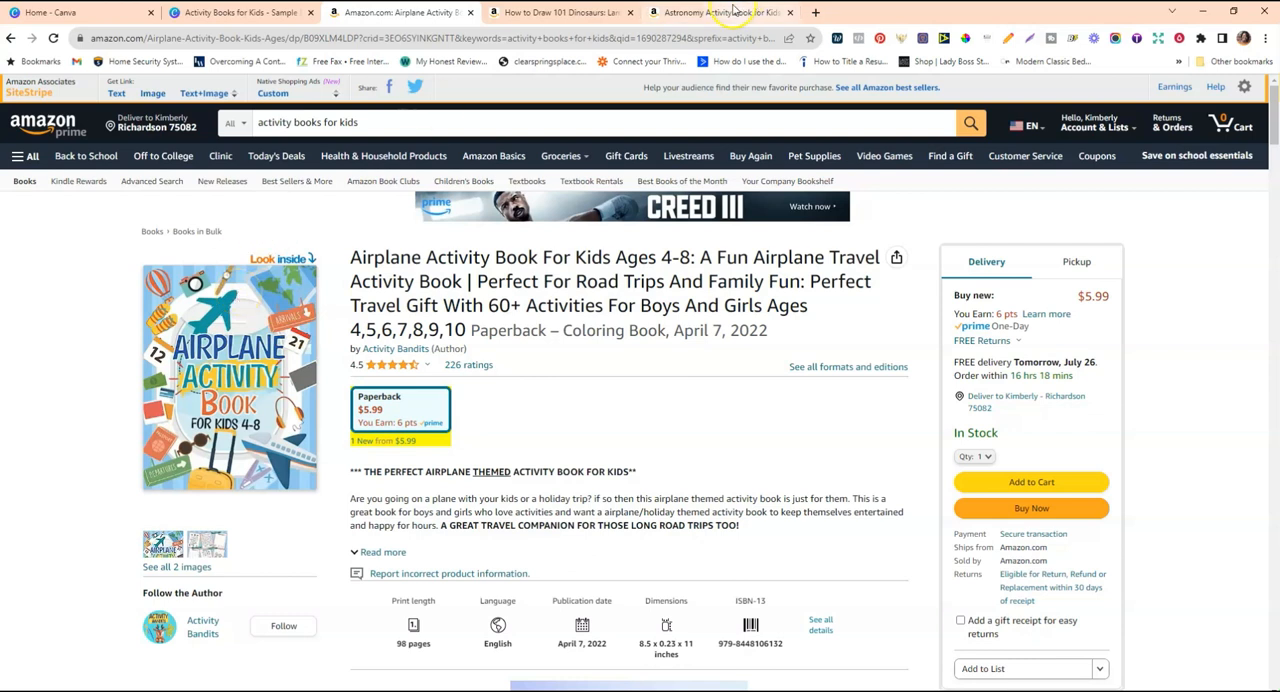
Switch to the Amazon listing for Astronomy Activity Book for Kids and view its cover.
mouse_move(733, 9)
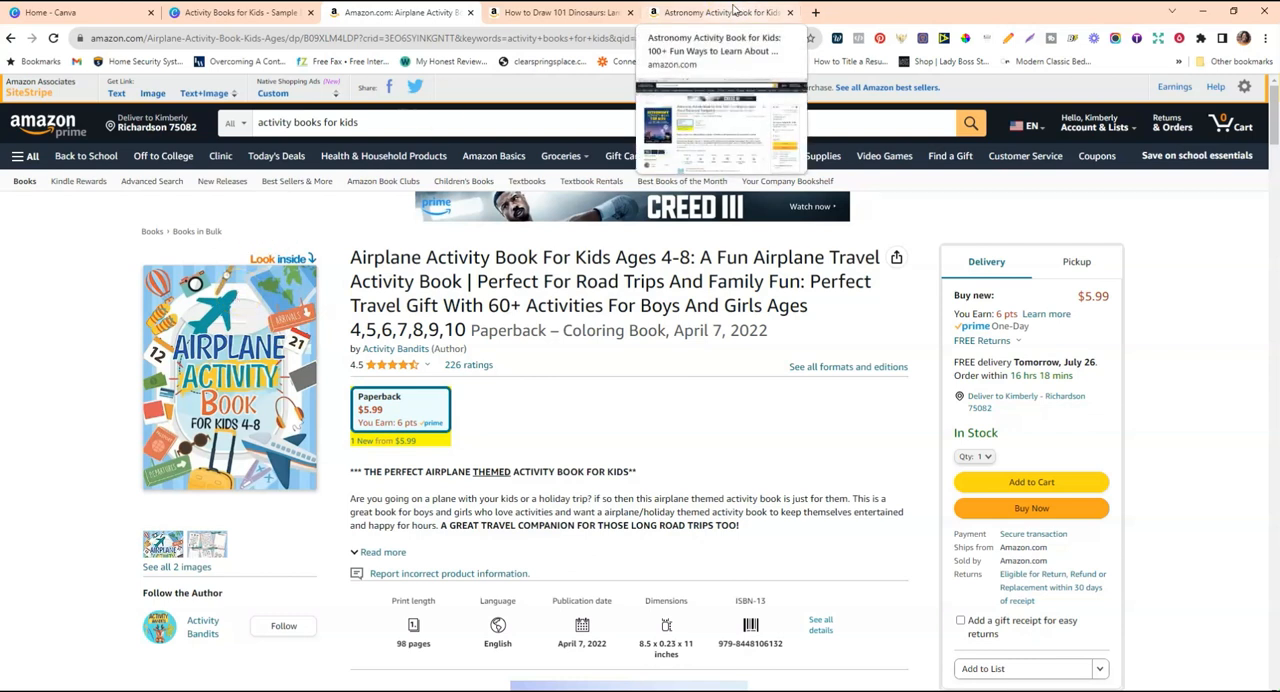
left_click(733, 9)
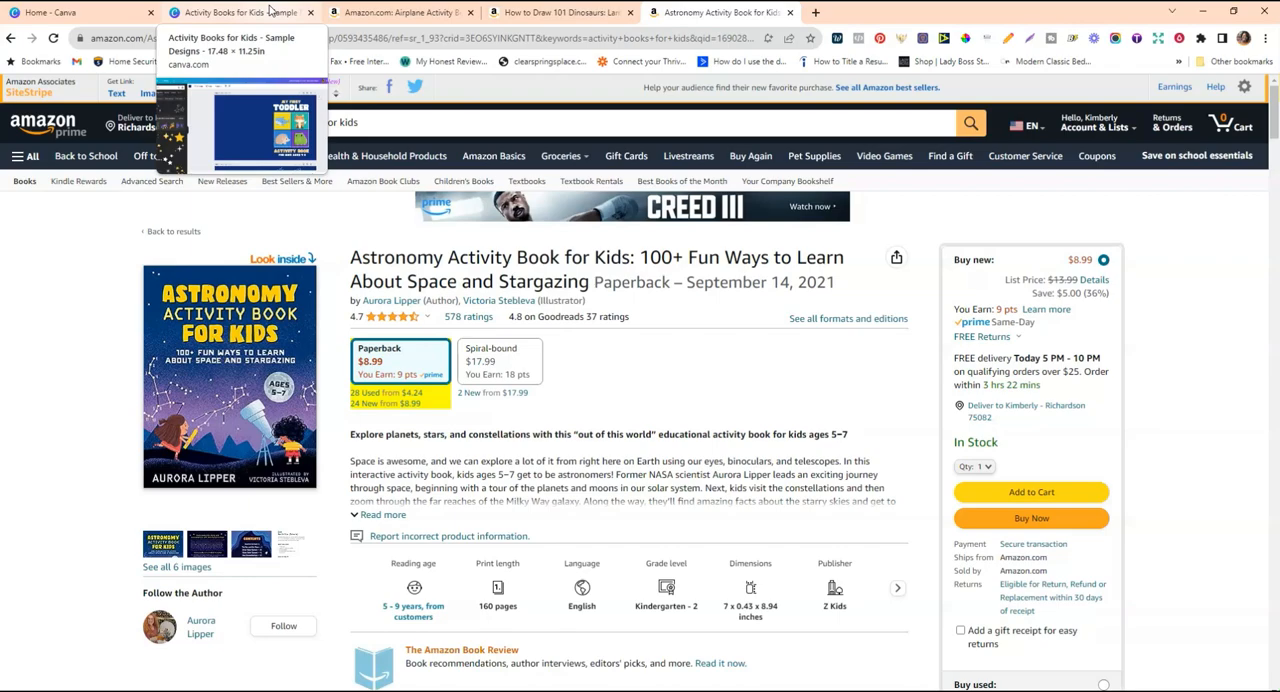
Switch to the Activity Books for Kids - Sample Designs file in Canva and review its three sample covers.
left_click(268, 12)
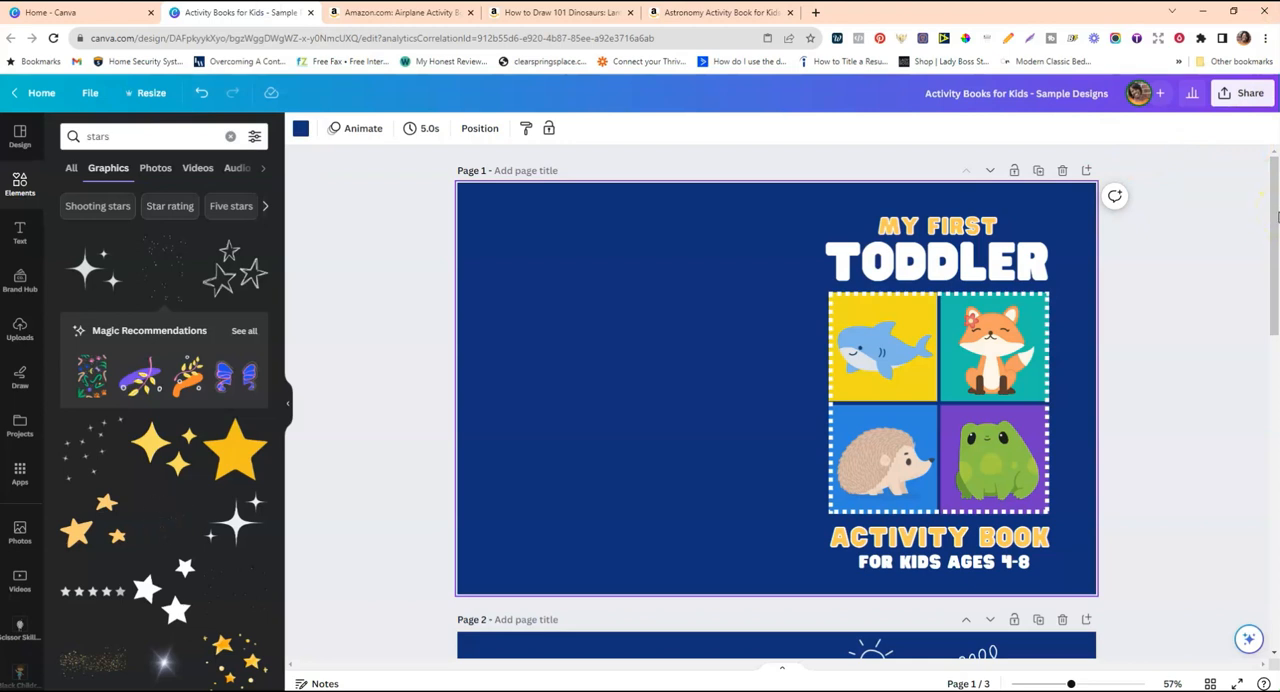
left_click_drag(1277, 217, 1277, 220)
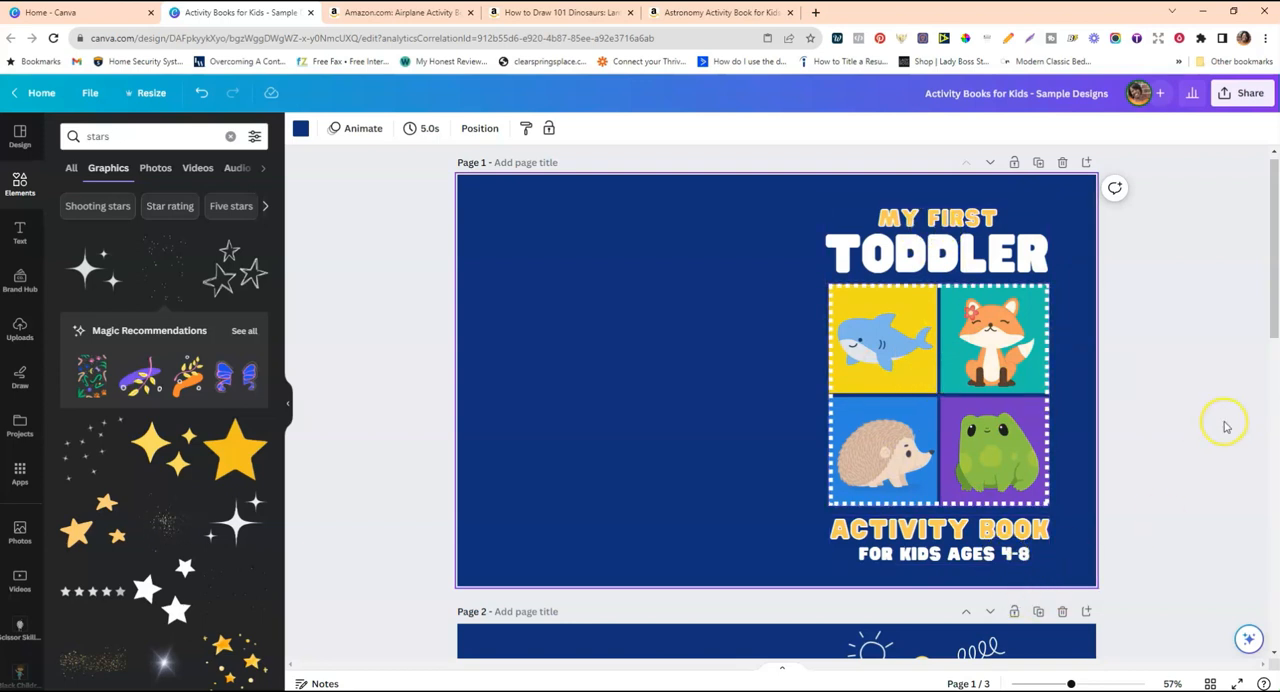
scroll(1226, 427, "down", 3)
scroll(1226, 427, "down", 3)
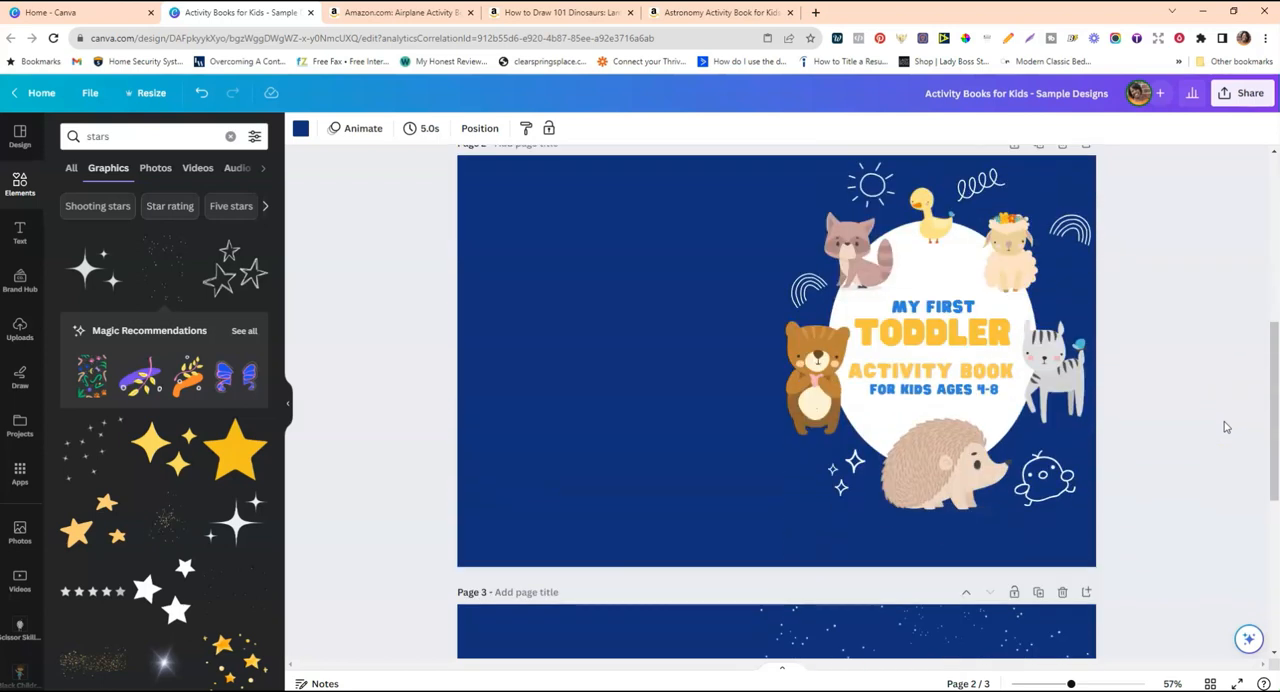
scroll(1226, 427, "up", 1)
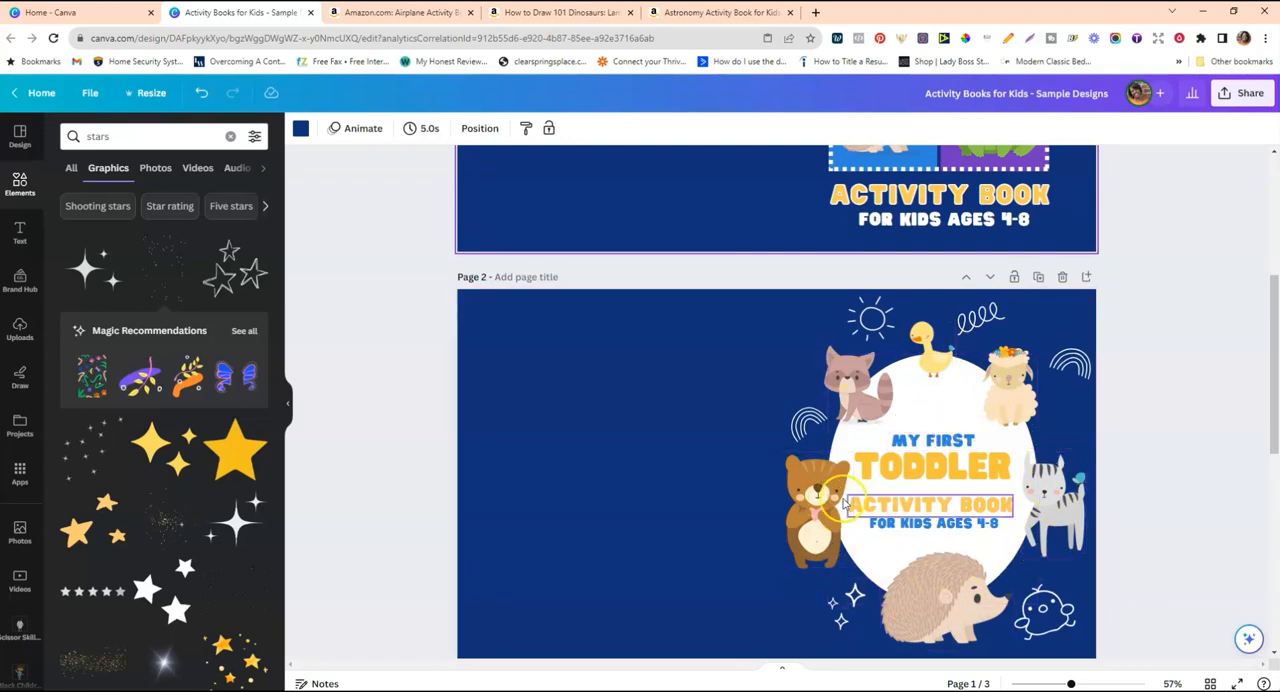
scroll(1260, 375, "down", 4)
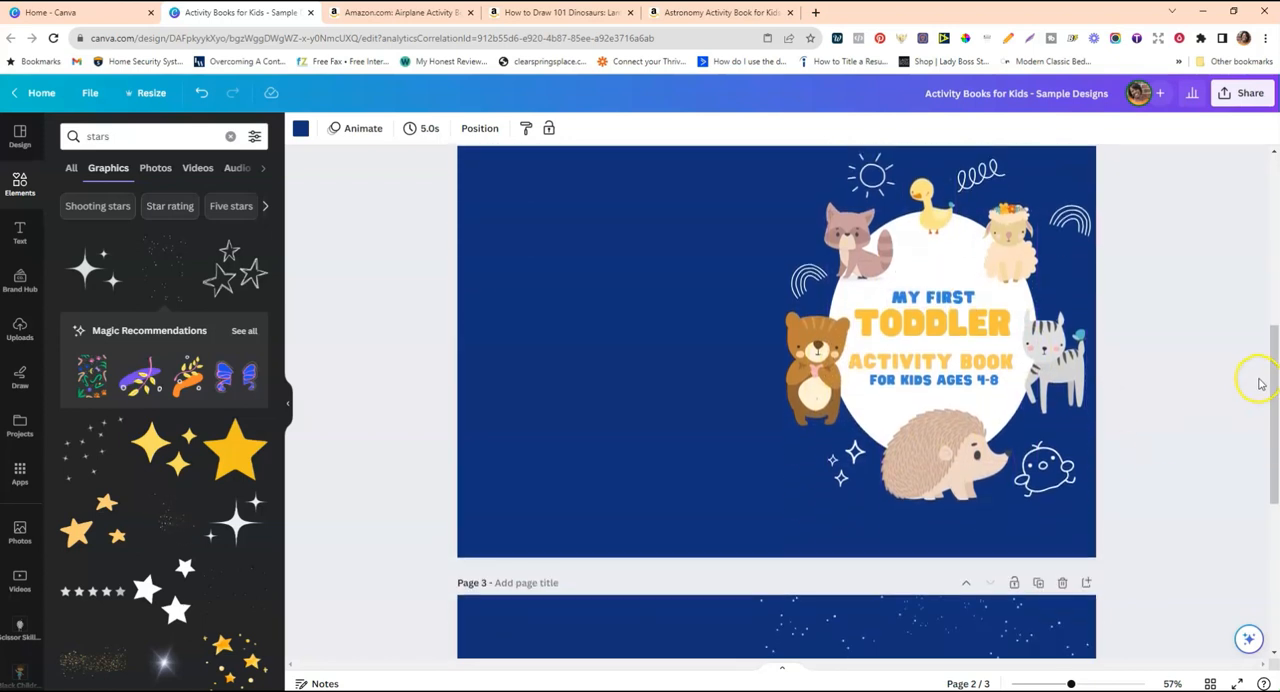
scroll(1260, 385, "down", 2)
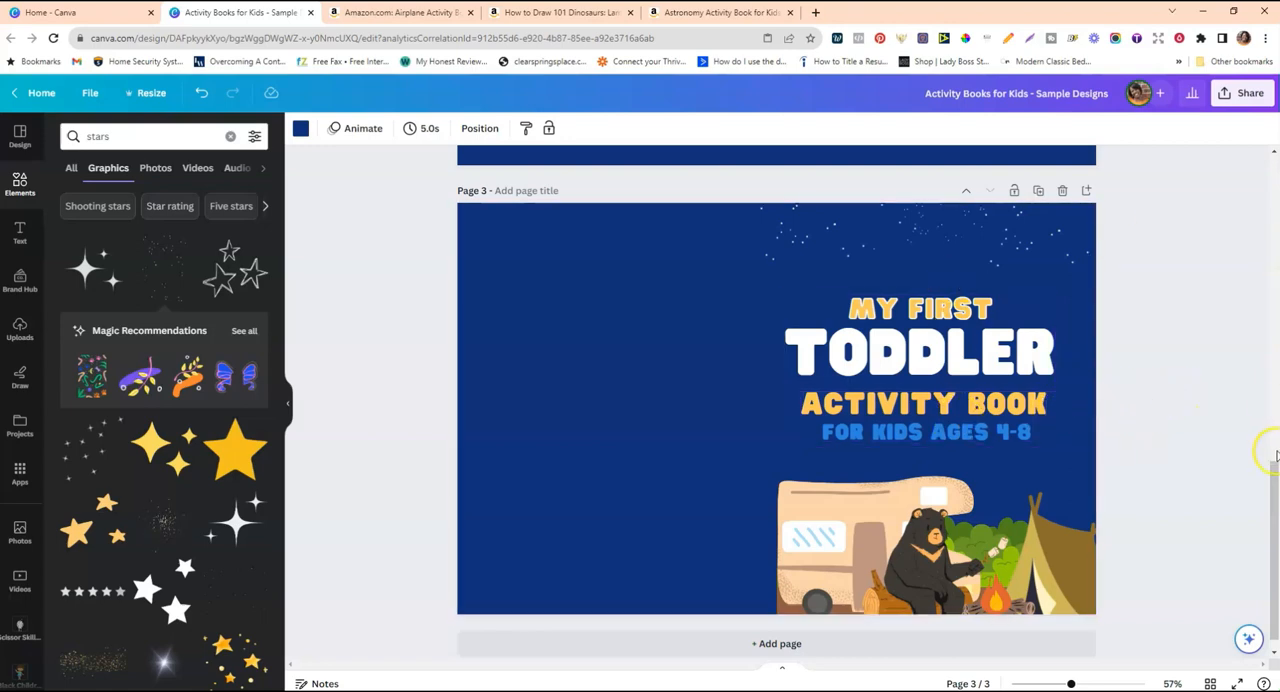
scroll(1270, 420, "up", 3)
scroll(1275, 368, "up", 10)
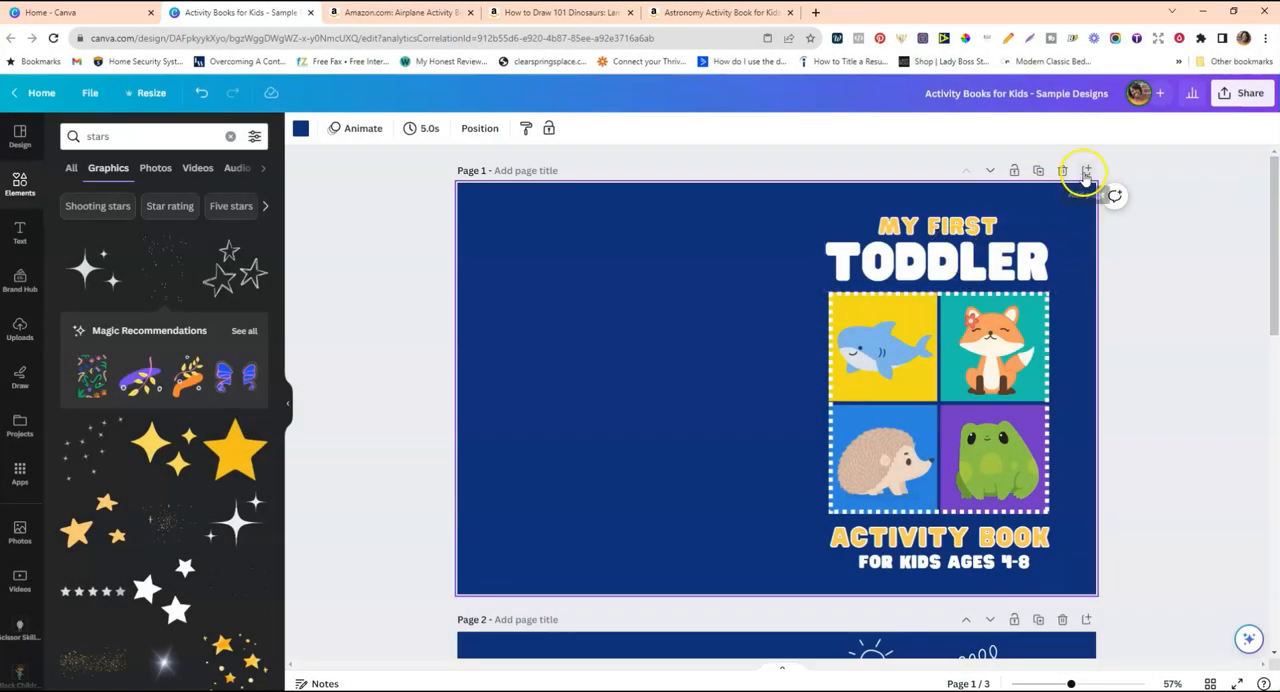
Add a blank page after page 1, check the design's dimensions, and clear the stars search from the elements library.
left_click(1086, 172)
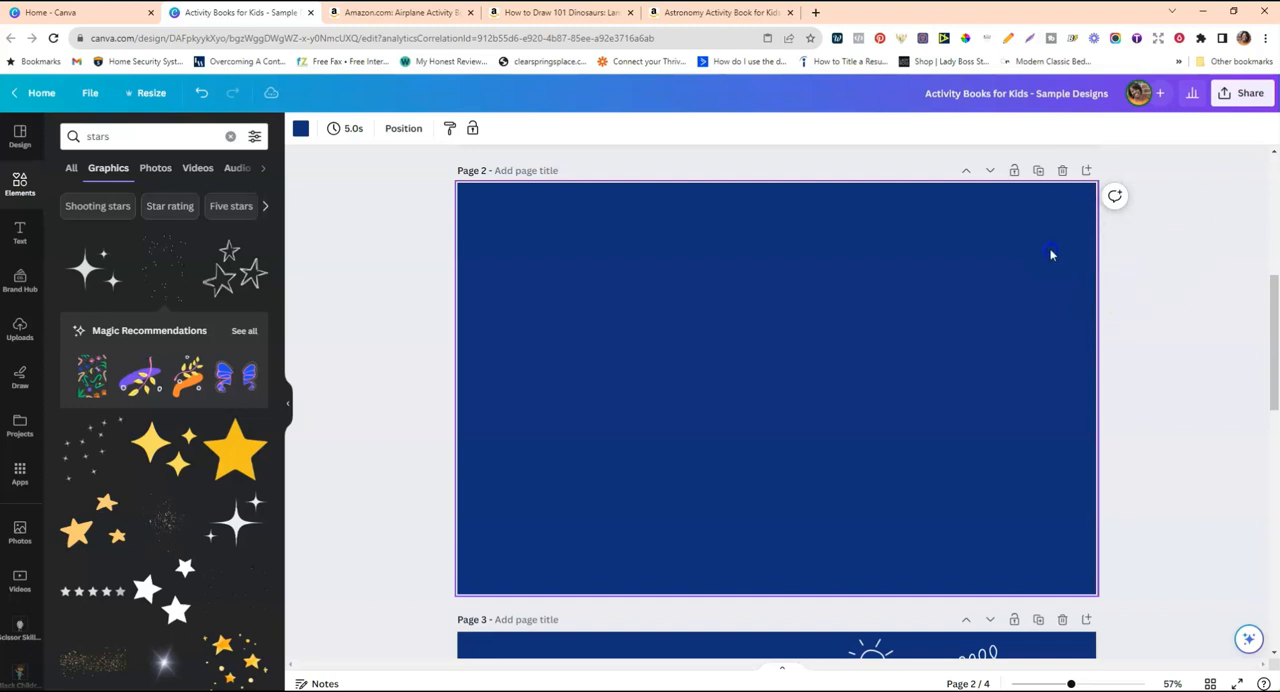
left_click(100, 96)
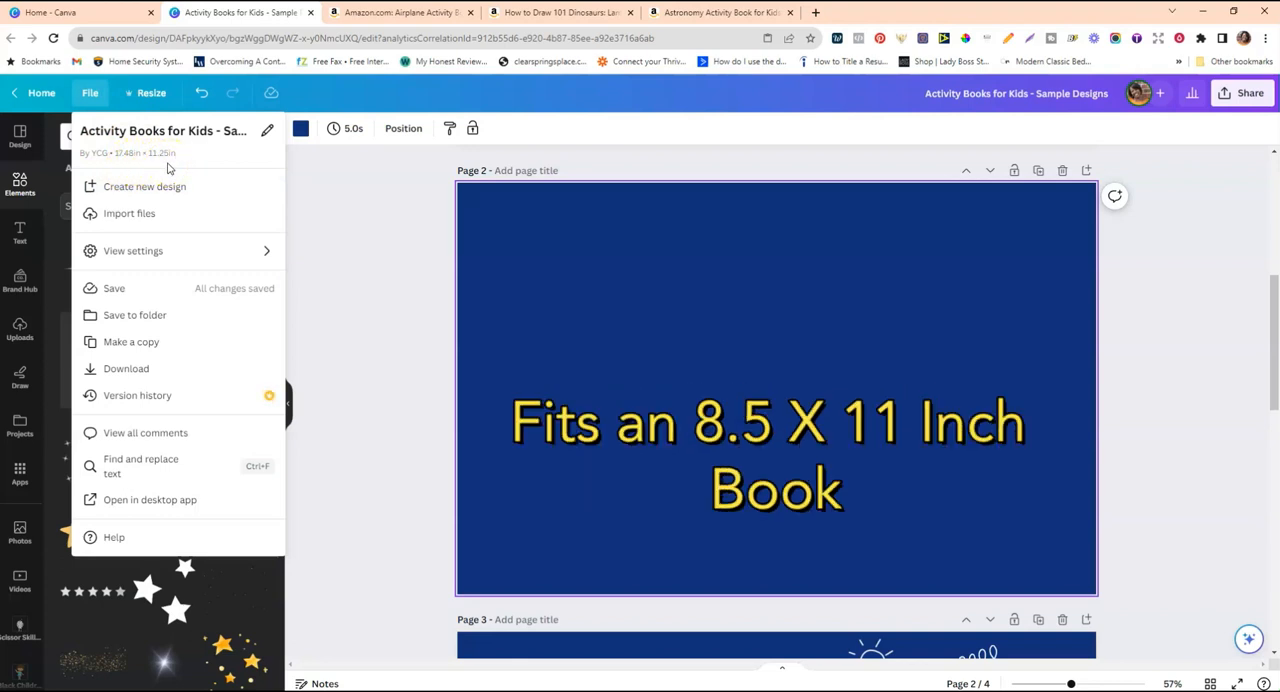
left_click(1131, 346)
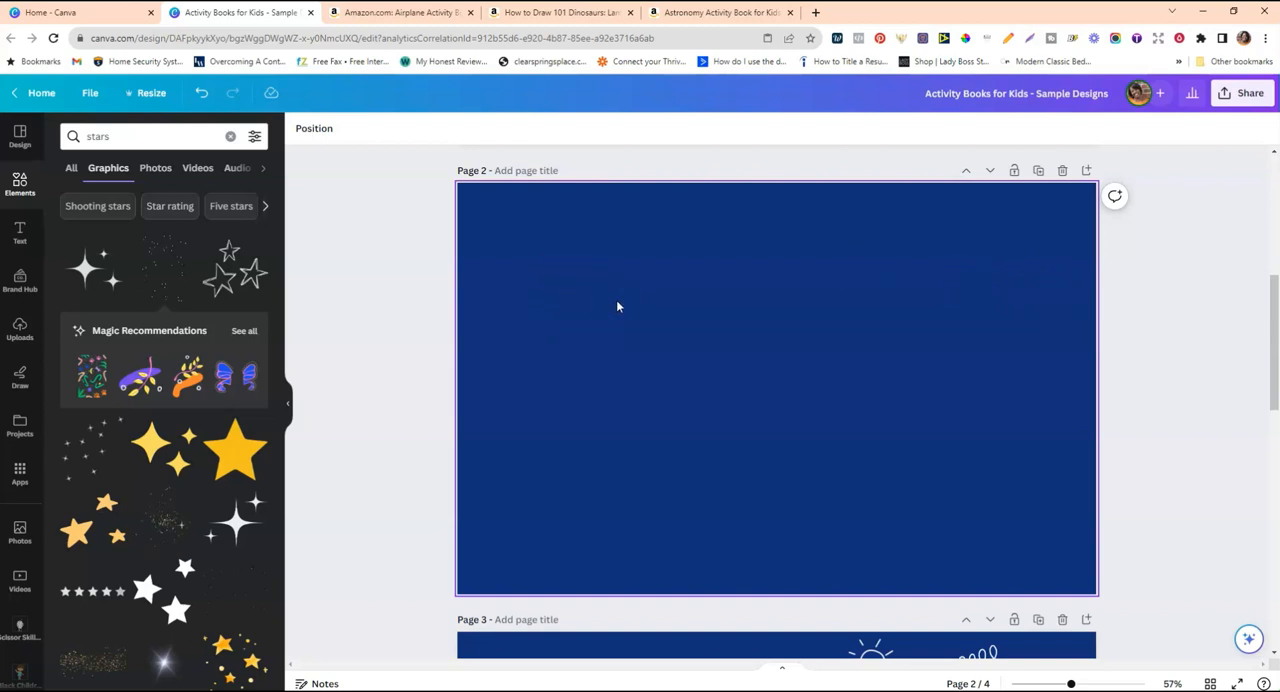
left_click(230, 136)
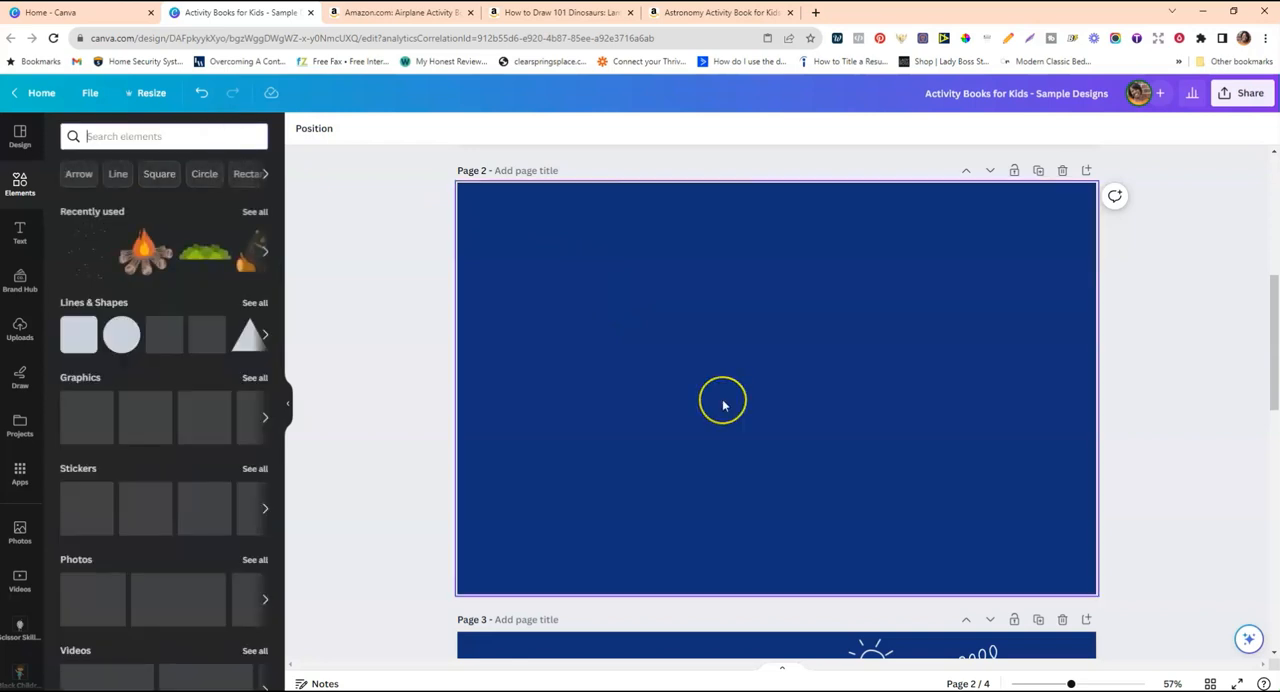
Add a heading to the blank page 2 and move it to the upper part of the front cover area.
scroll(724, 402, "up", 5)
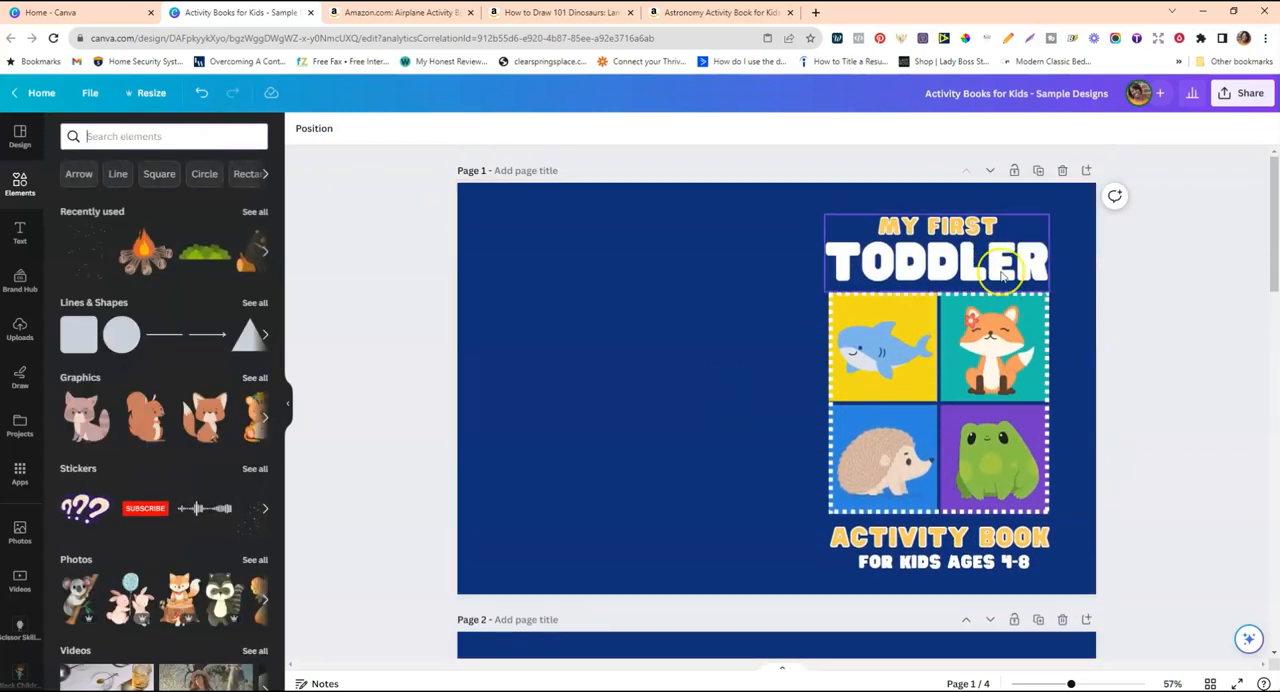
scroll(975, 276, "down", 5)
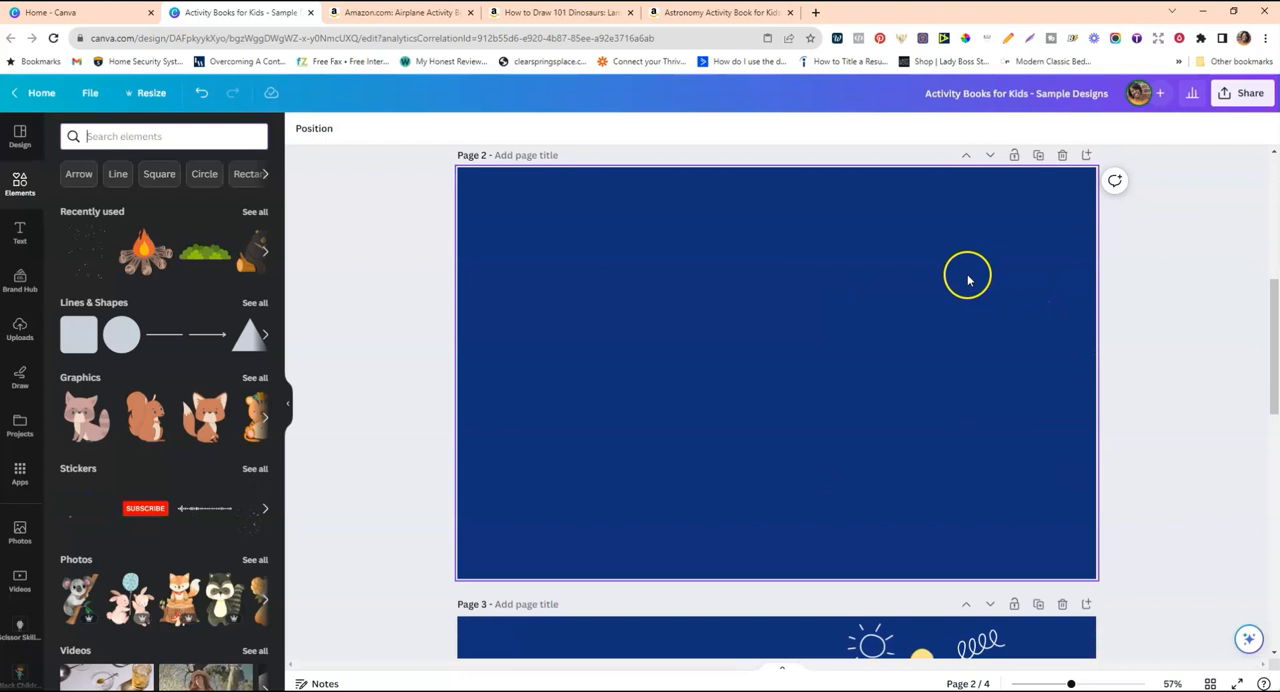
scroll(968, 280, "up", 2)
left_click(909, 388)
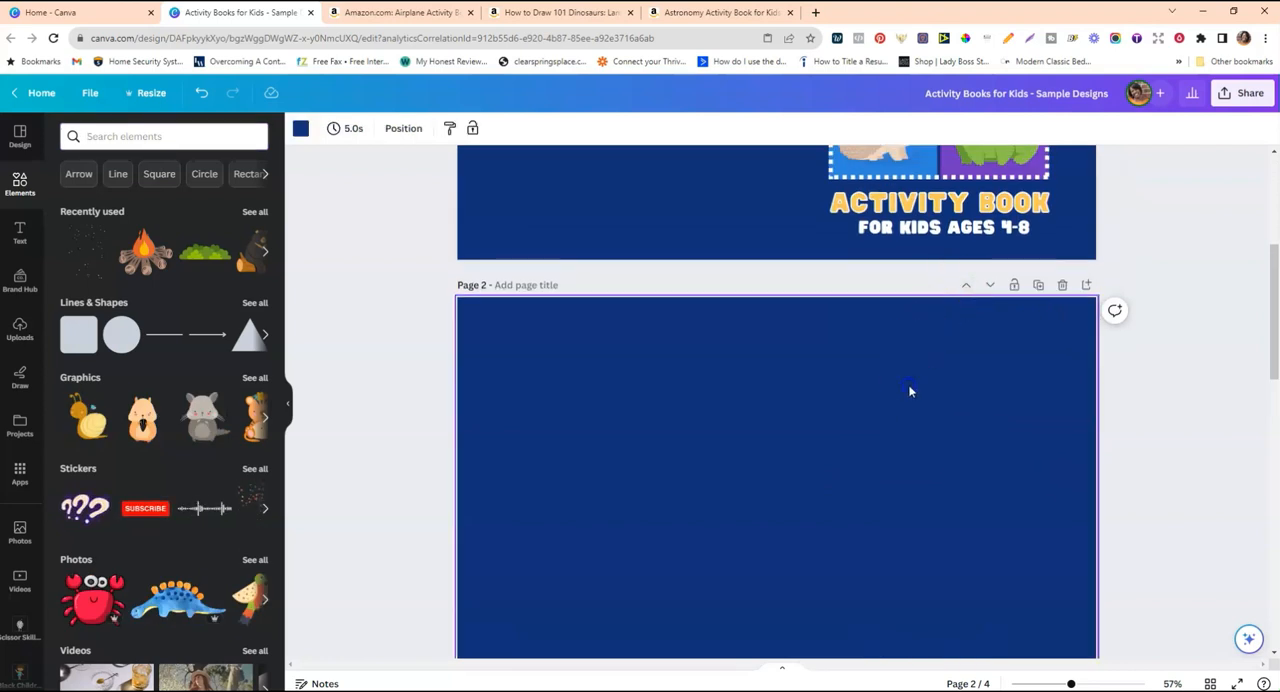
left_click(21, 250)
left_click(137, 242)
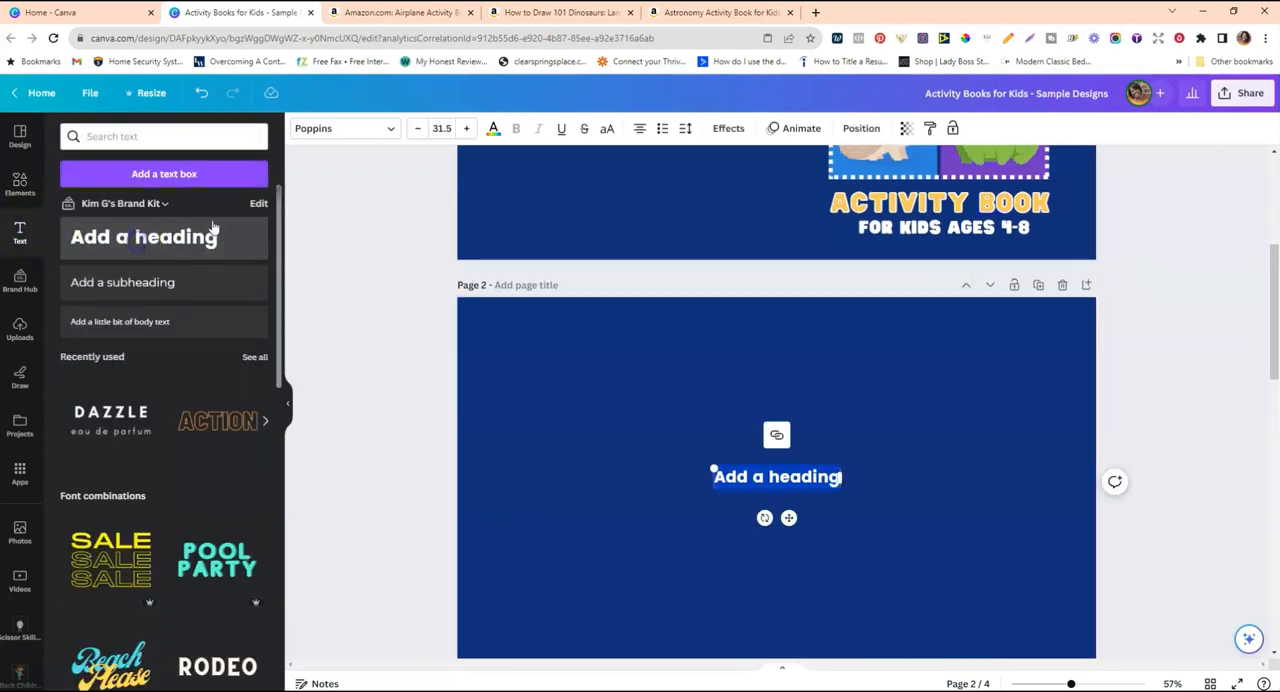
left_click(680, 423)
left_click_drag(823, 480, 963, 409)
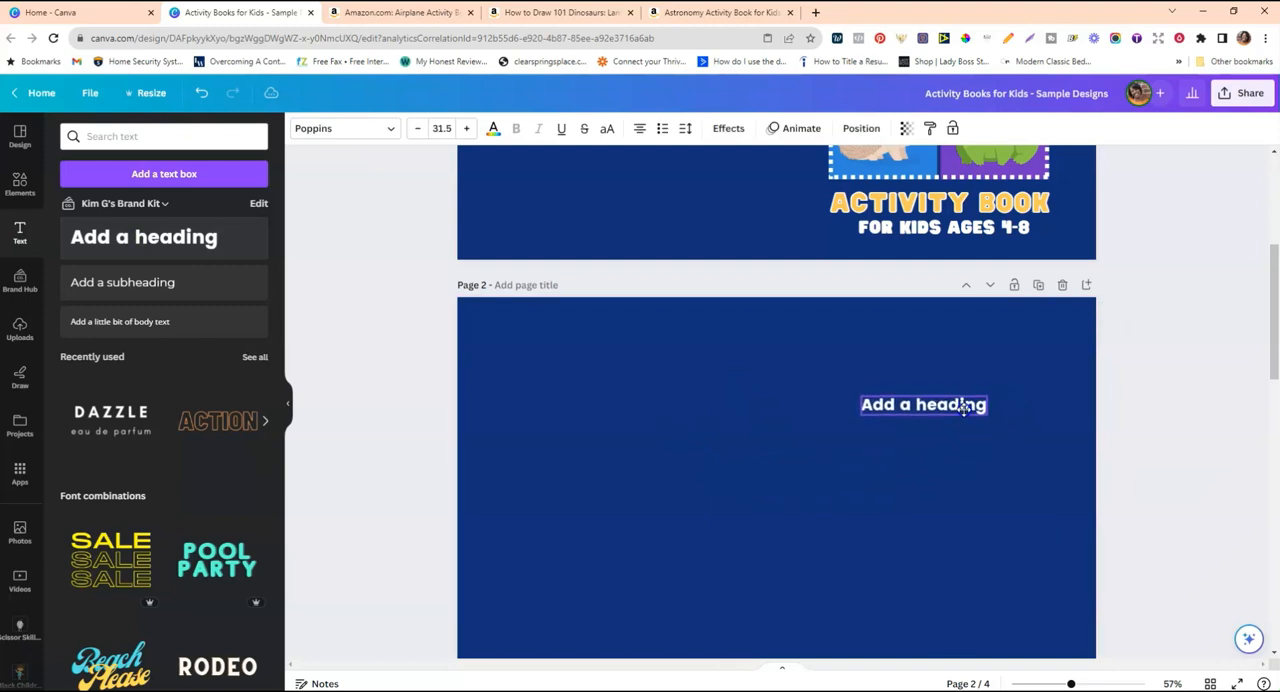
Replace the heading text with "My First Toddler", putting "Toddler" on its own second line.
double_click(950, 409)
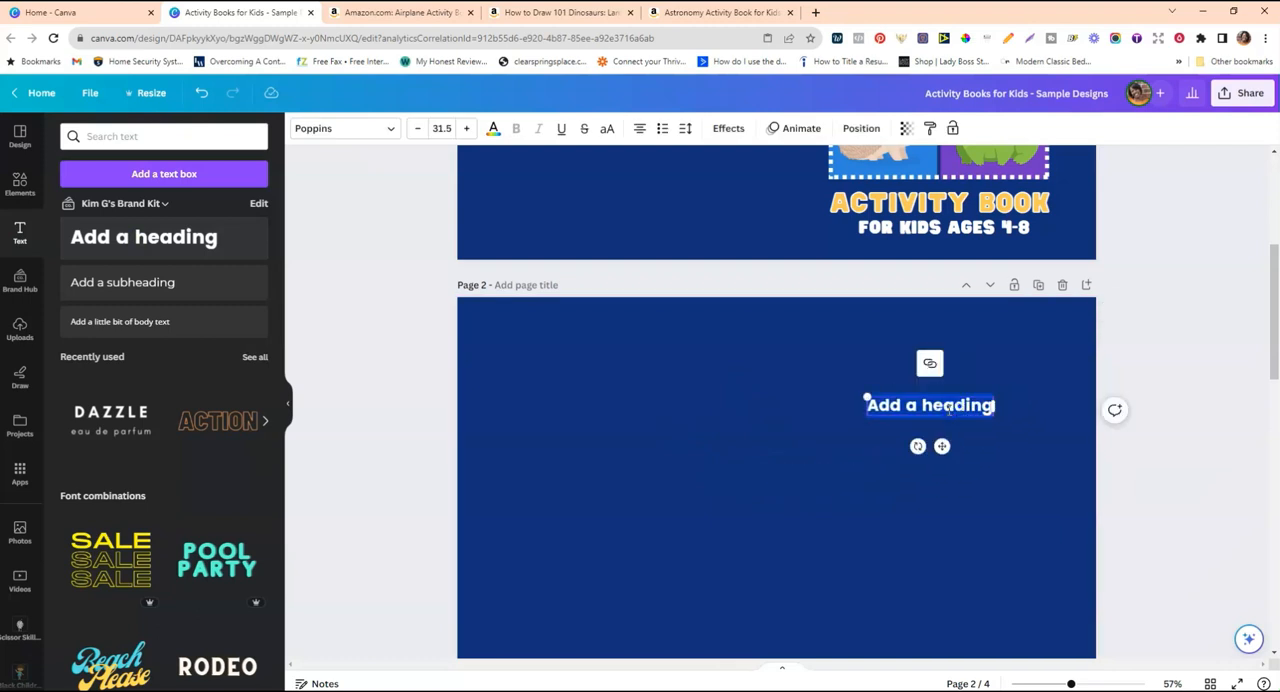
left_click(854, 386)
scroll(858, 393, "up", 3)
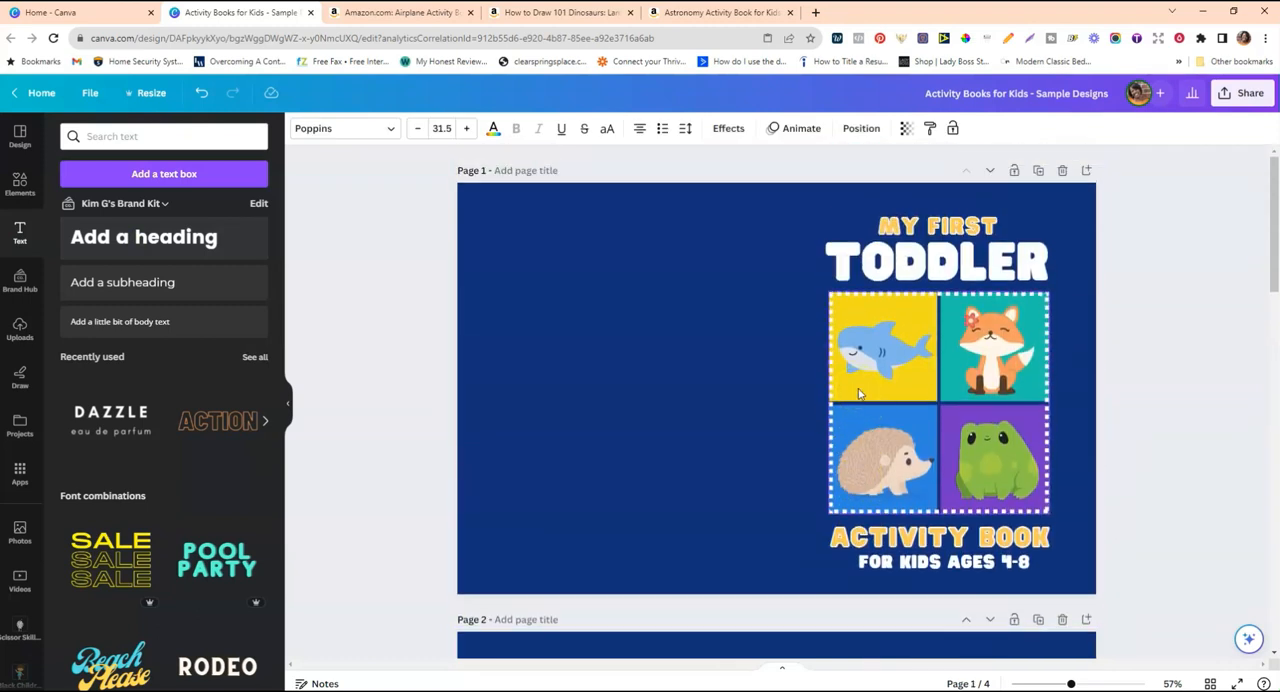
scroll(858, 393, "down", 4)
double_click(918, 368)
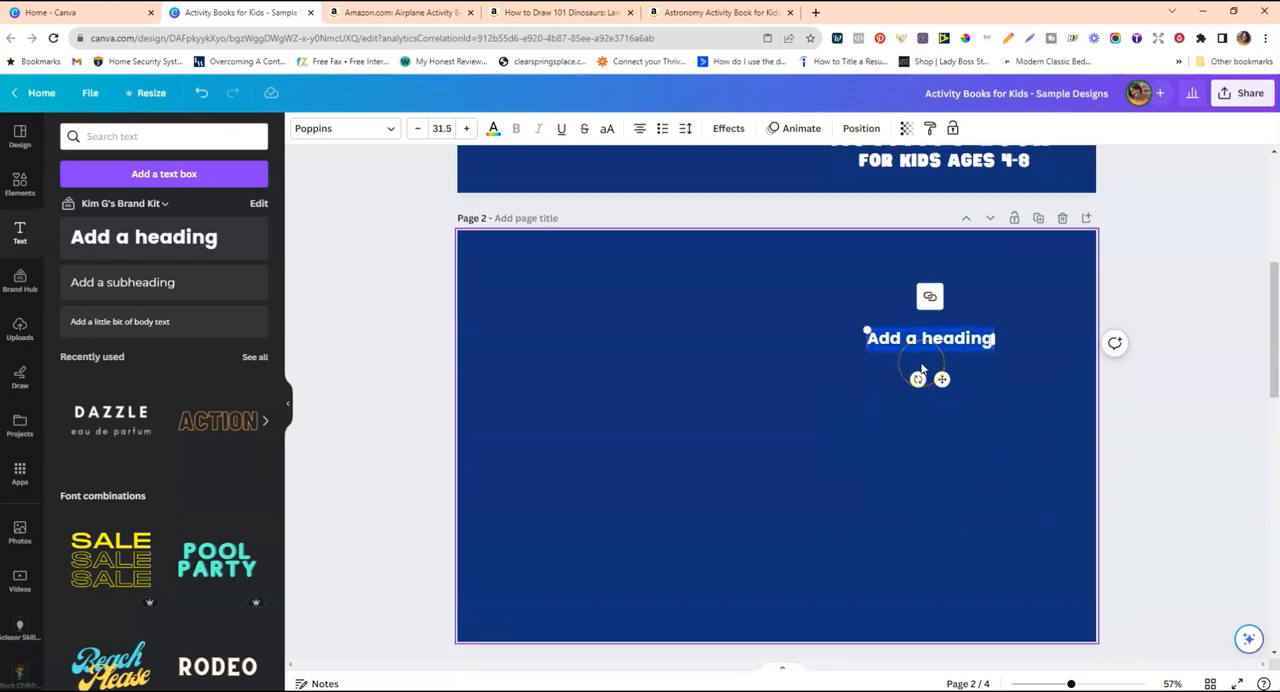
type("My First")
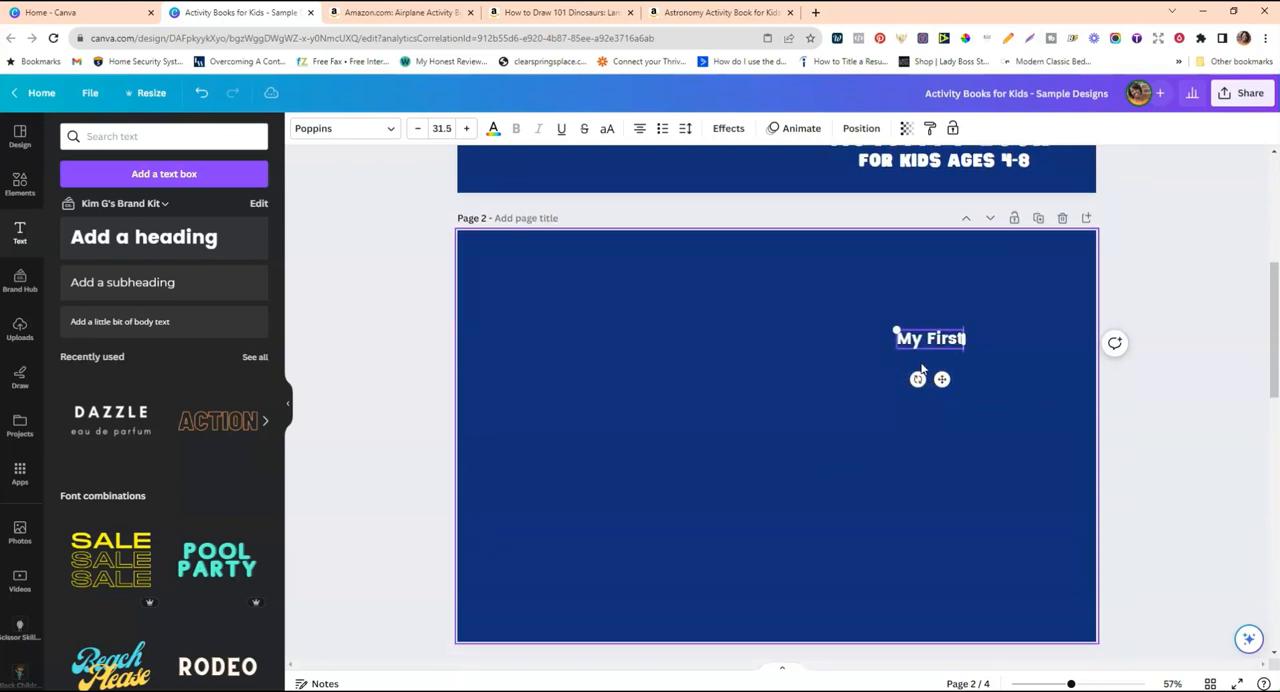
key("BackSpace")
key("BackSpace")
key("BackSpace")
key("BackSpace")
key("BackSpace")
key("BackSpace")
type("First Toddler")
scroll(871, 363, "up", 5)
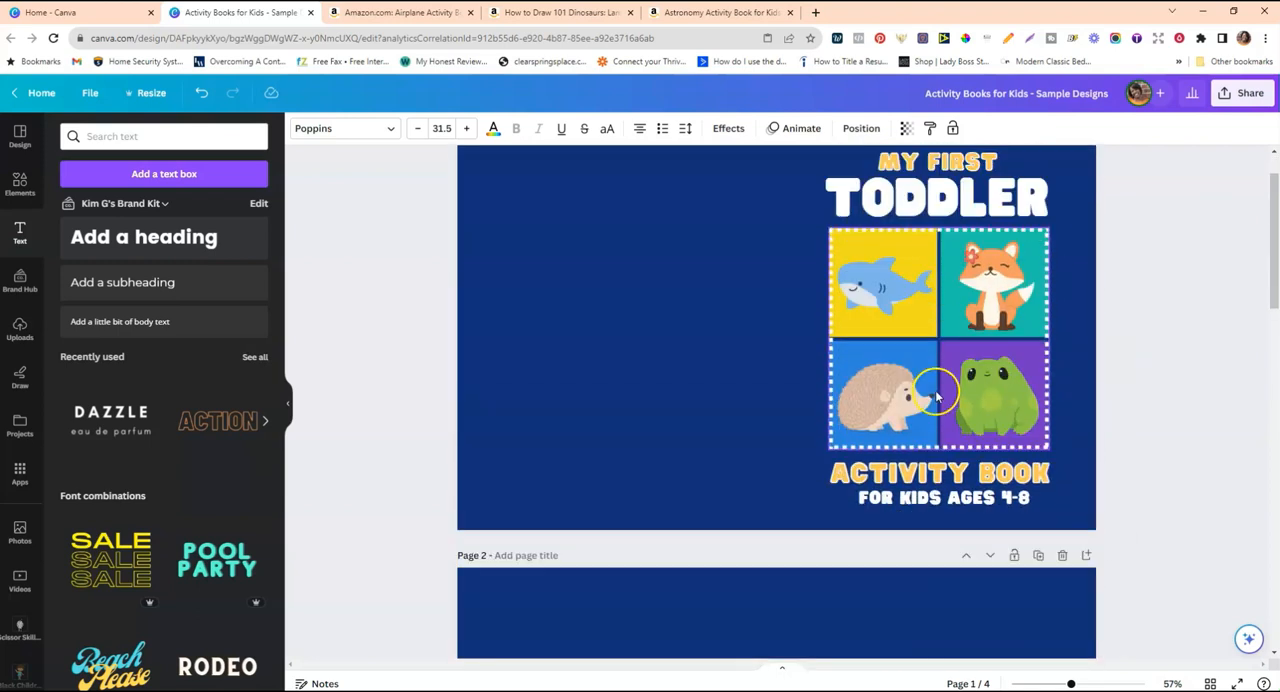
scroll(936, 396, "down", 5)
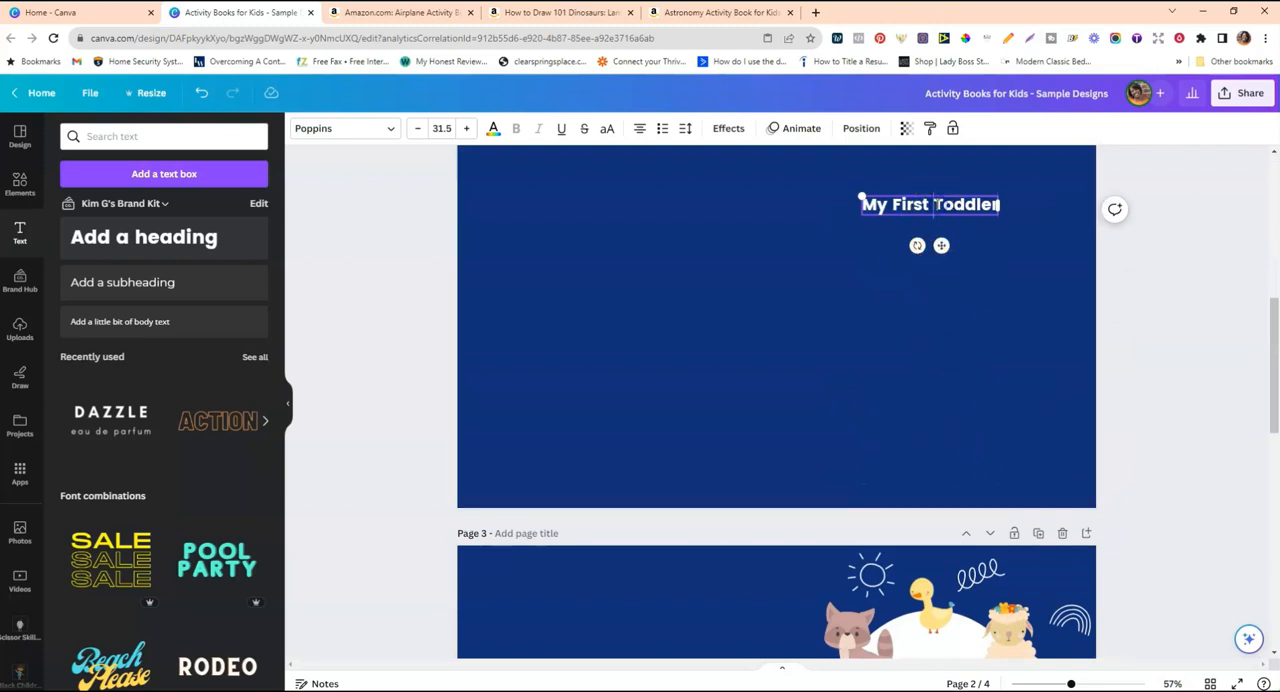
scroll(930, 265, "up", 5)
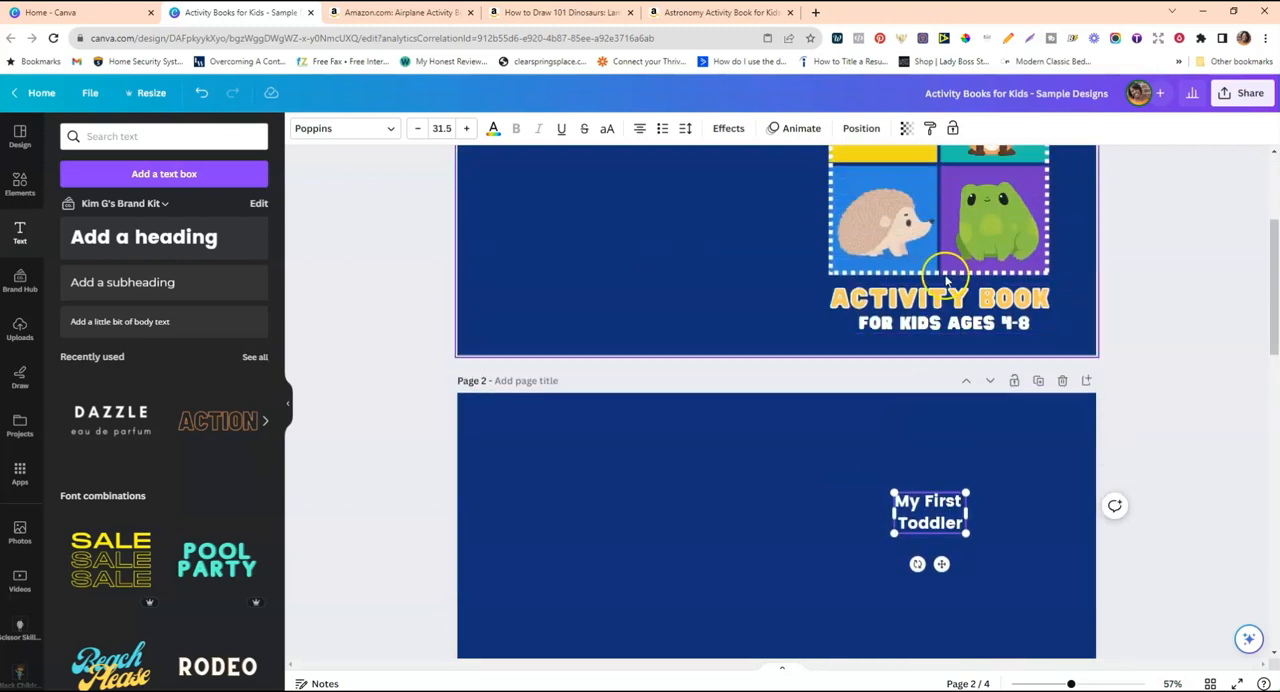
scroll(931, 270, "down", 5)
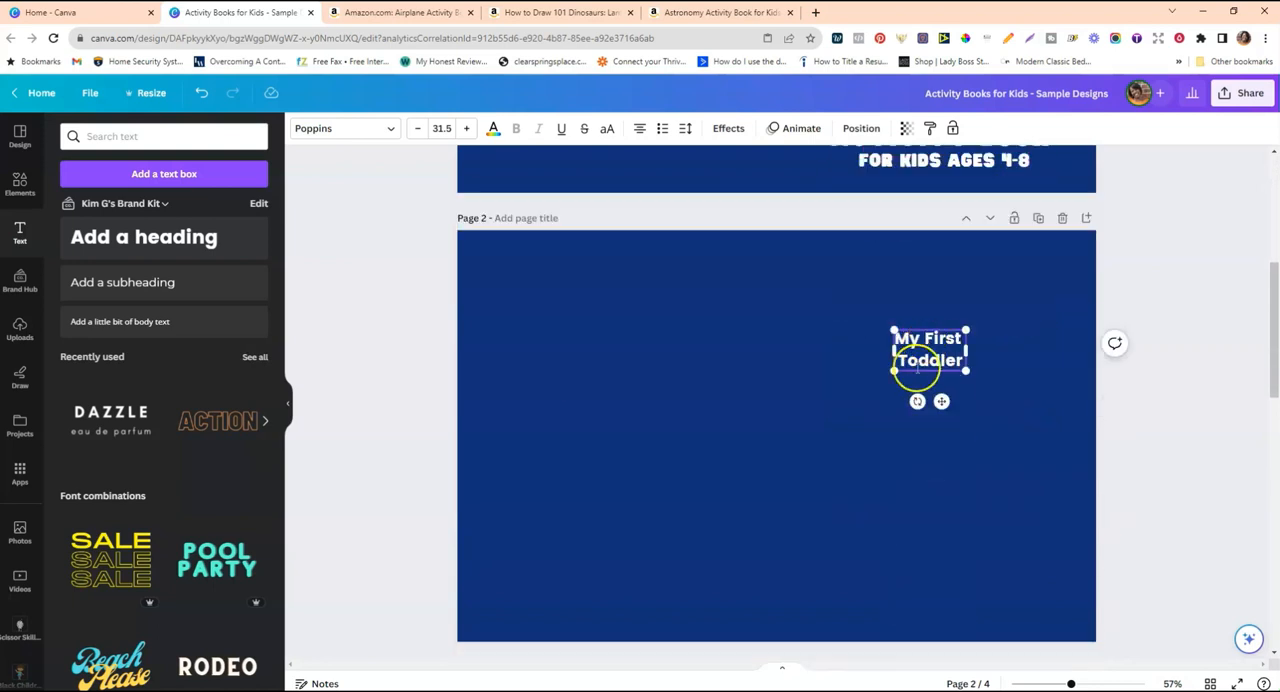
Enlarge the title text to size 48.8 and change its font to Hit and Run.
left_click_drag(969, 329, 1004, 308)
left_click(811, 315)
left_click(1000, 358)
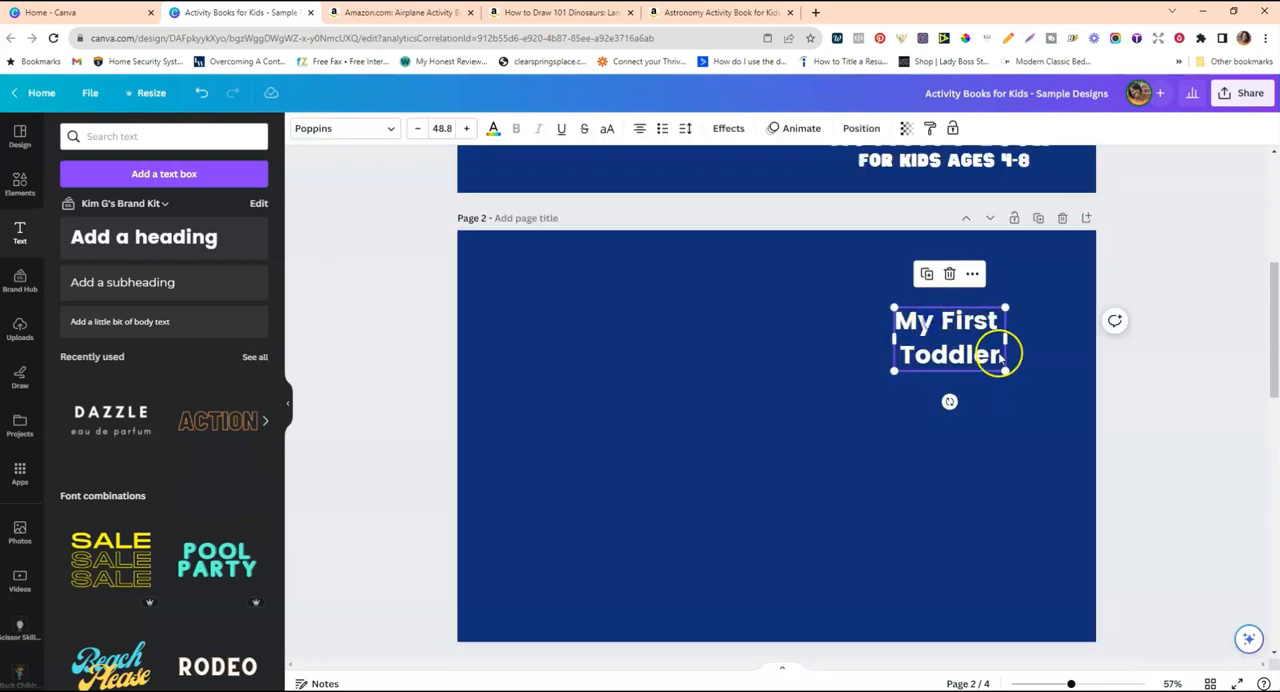
left_click(390, 129)
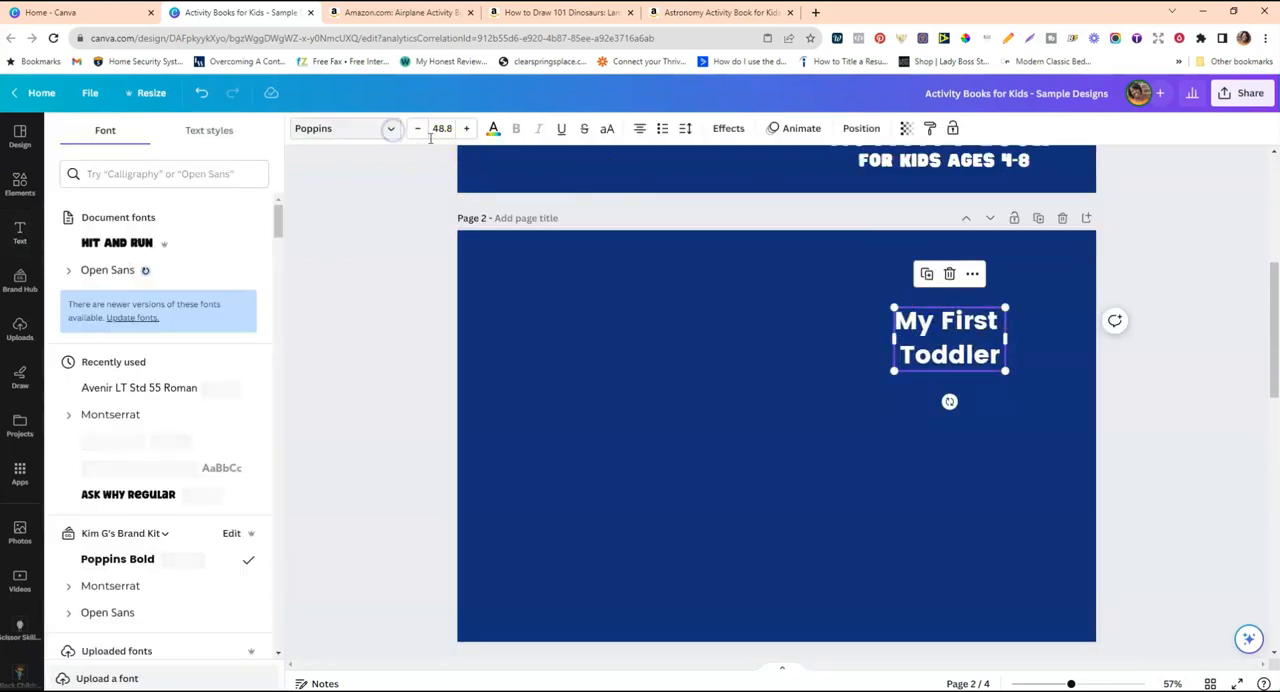
left_click(130, 243)
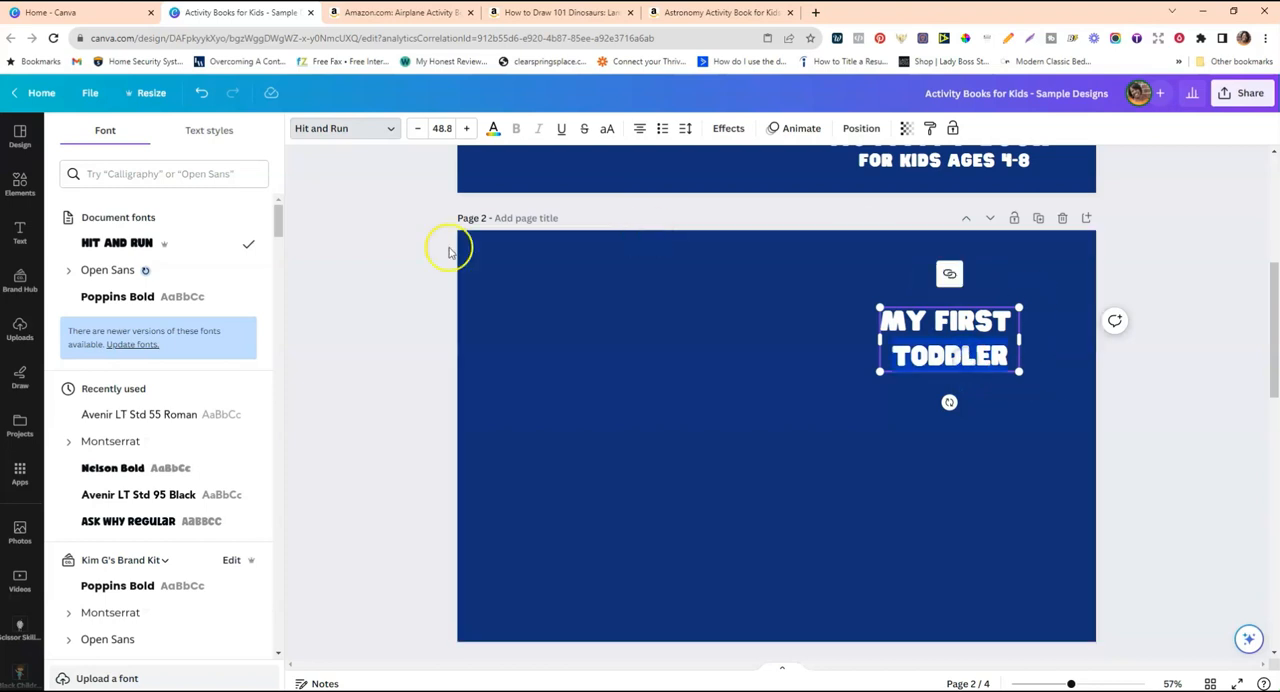
Increase the font size of the word "Toddler" so that it is larger than "My First".
left_click(445, 128)
left_click_drag(511, 260, 513, 402)
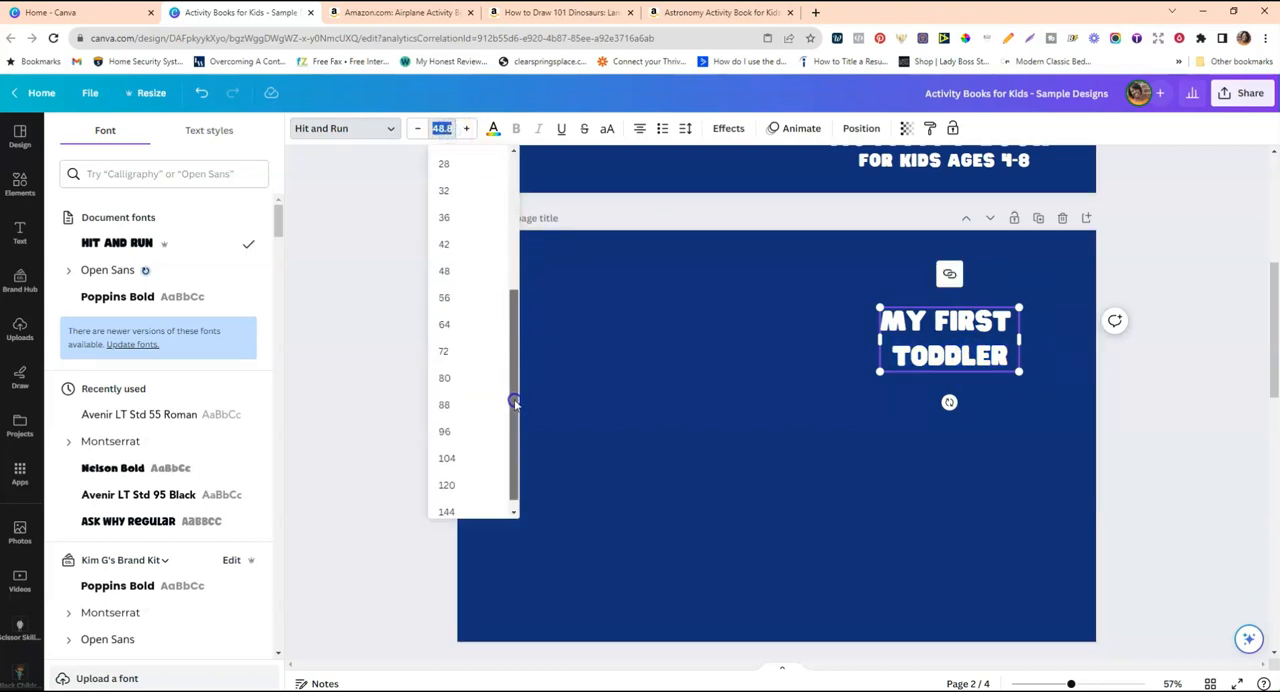
left_click(452, 346)
left_click(466, 128)
left_click(445, 129)
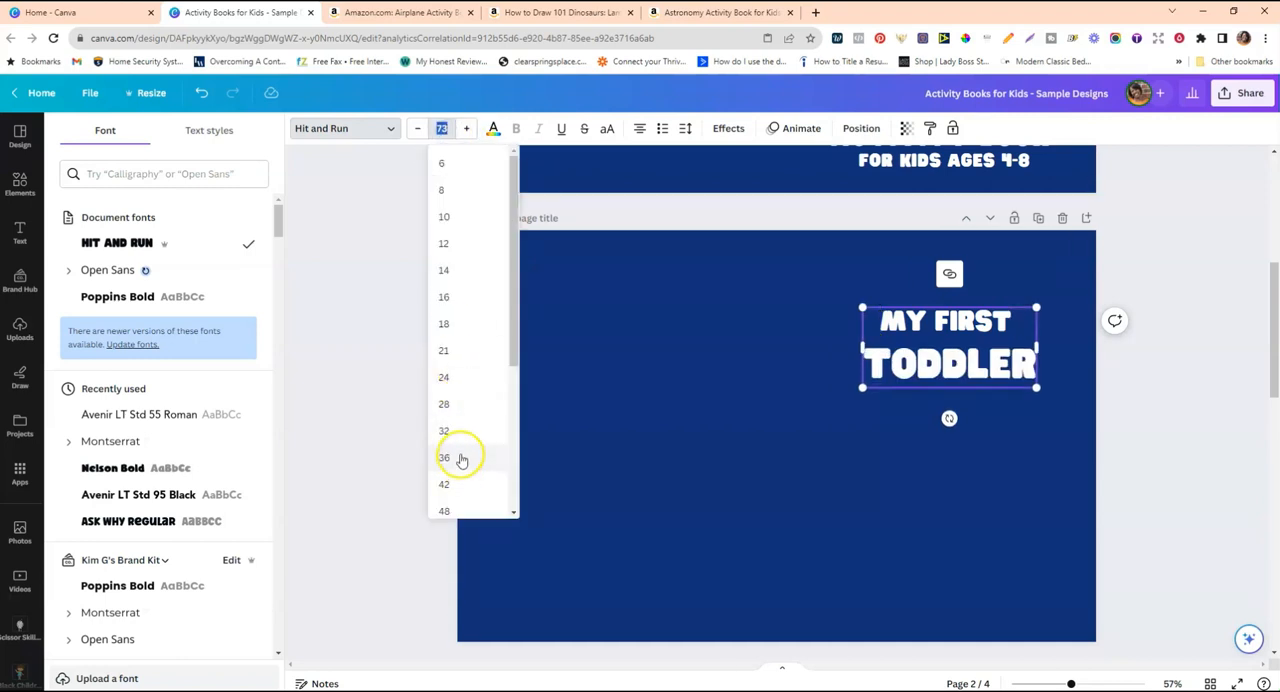
scroll(457, 425, "down", 2)
left_click(447, 418)
Scale the whole title up slightly on the front cover and reduce the line spacing between its two lines.
left_click(723, 371)
left_click(1008, 329)
left_click_drag(1044, 309, 1055, 294)
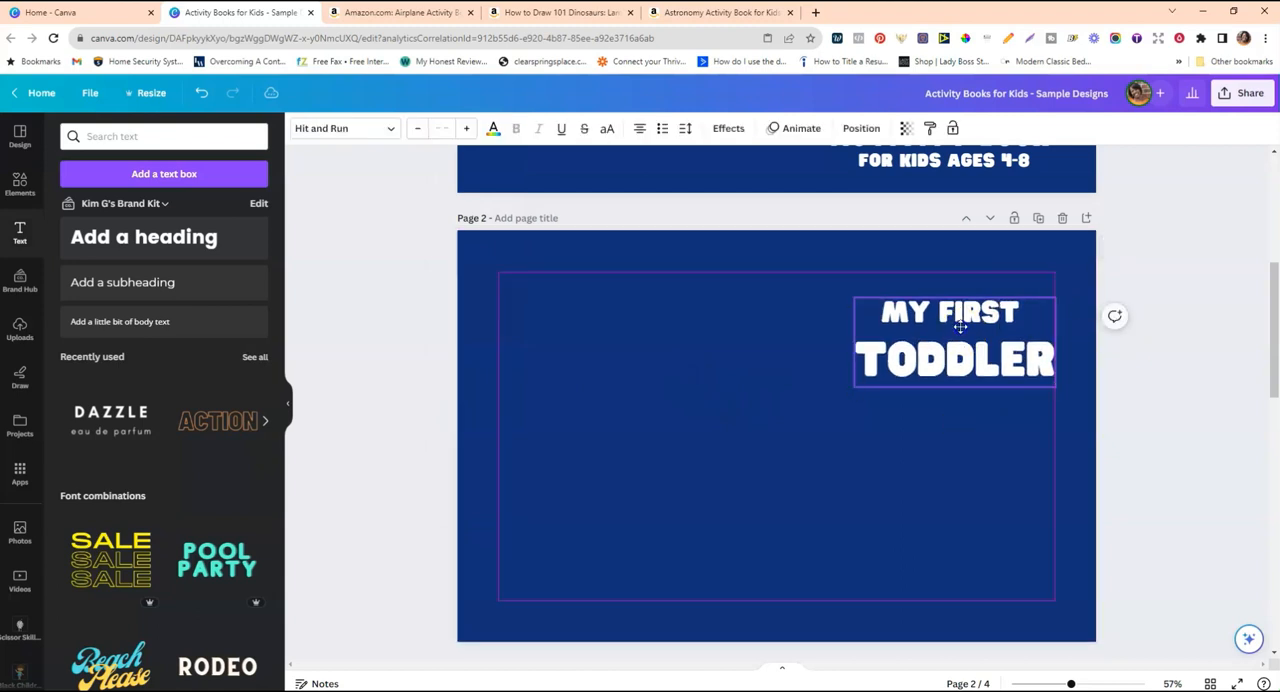
left_click(685, 128)
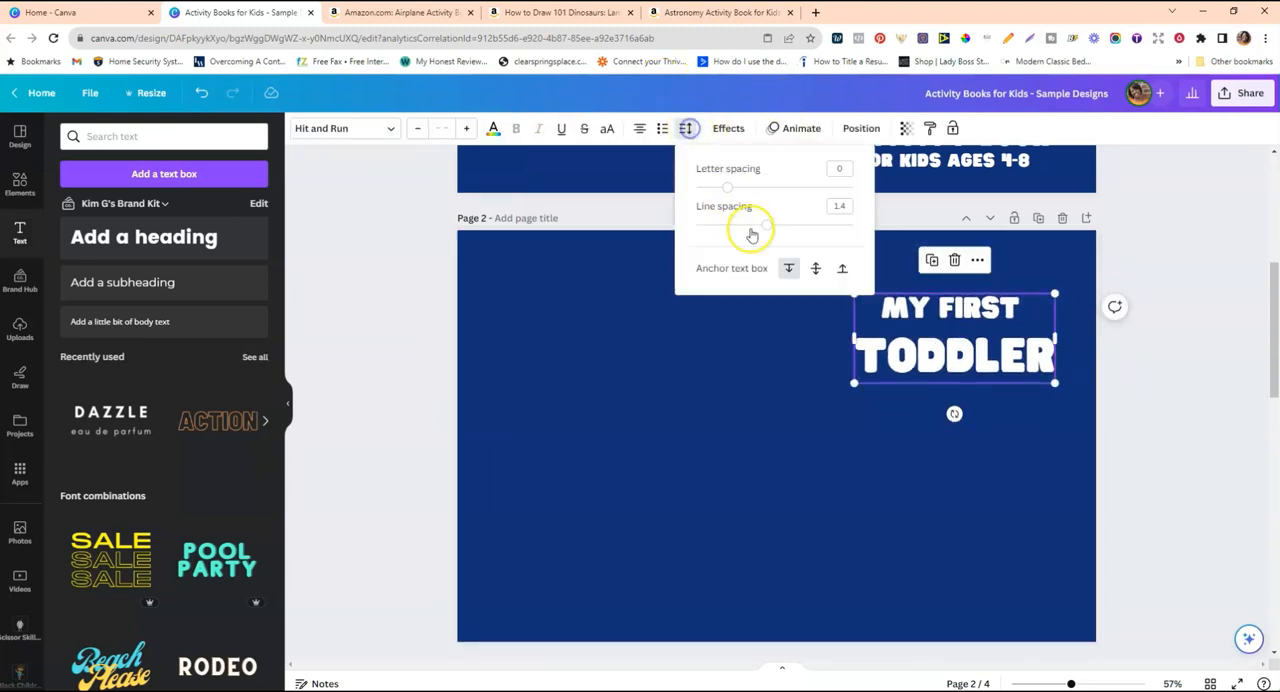
left_click_drag(766, 224, 755, 228)
left_click(734, 395)
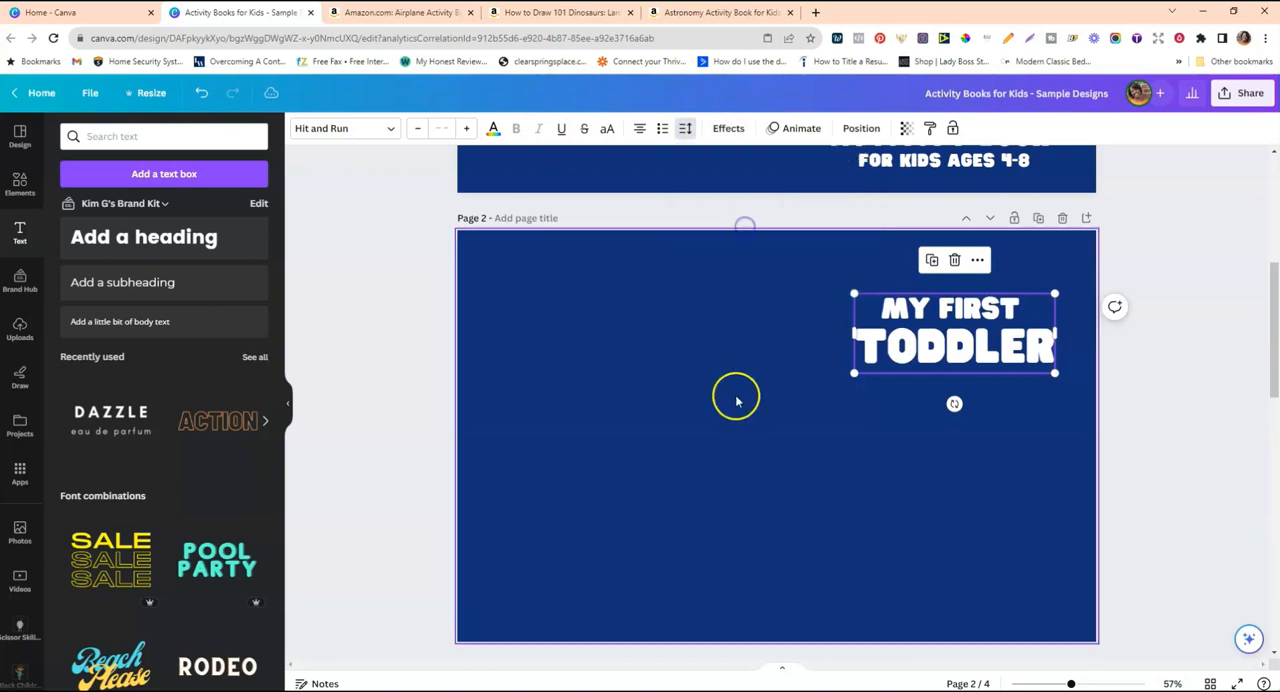
Try a Splice effect with offset 0 and a yellow-orange colour on the "My First Toddler" title, as on the page 1 sample.
scroll(958, 348, "up", 4)
scroll(959, 348, "up", 1)
left_click(914, 223)
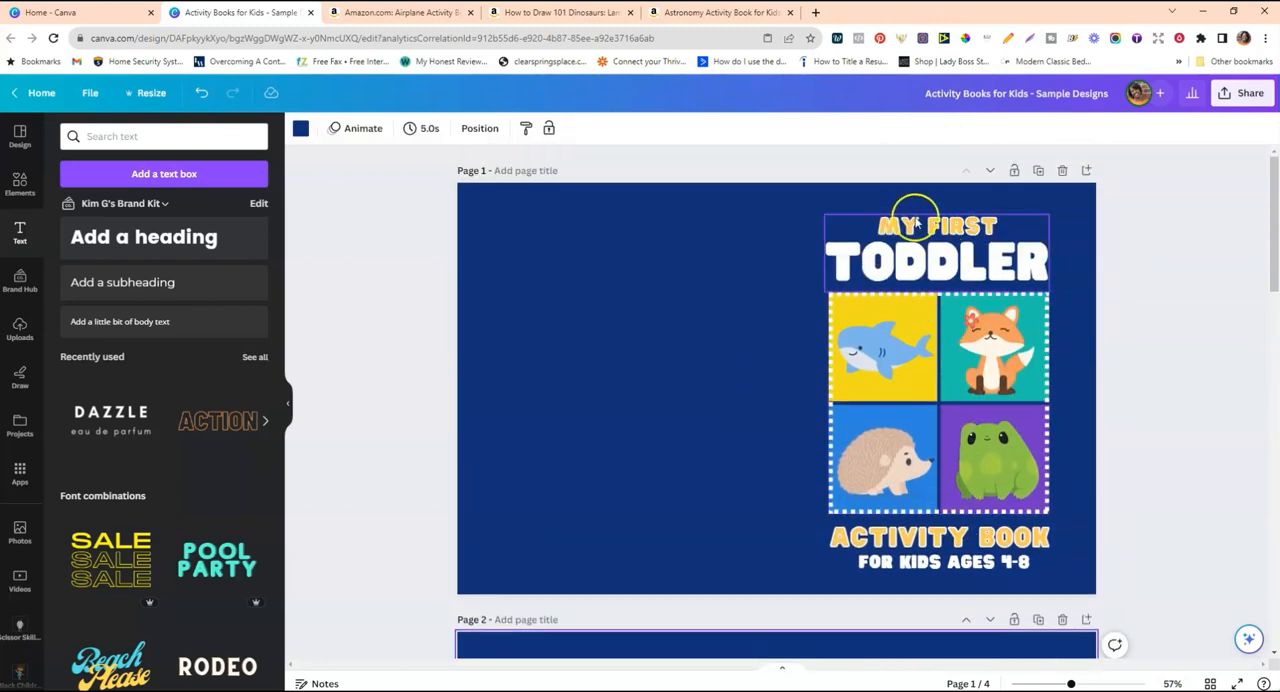
scroll(958, 310, "down", 4)
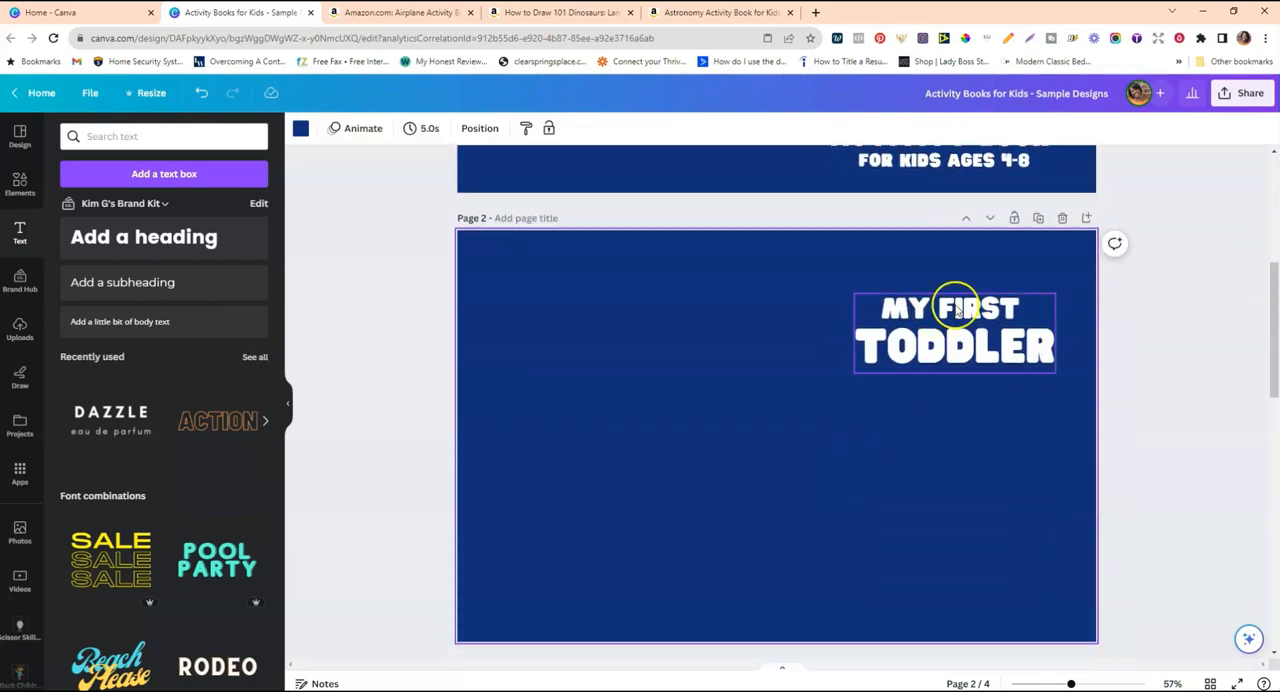
left_click(960, 305)
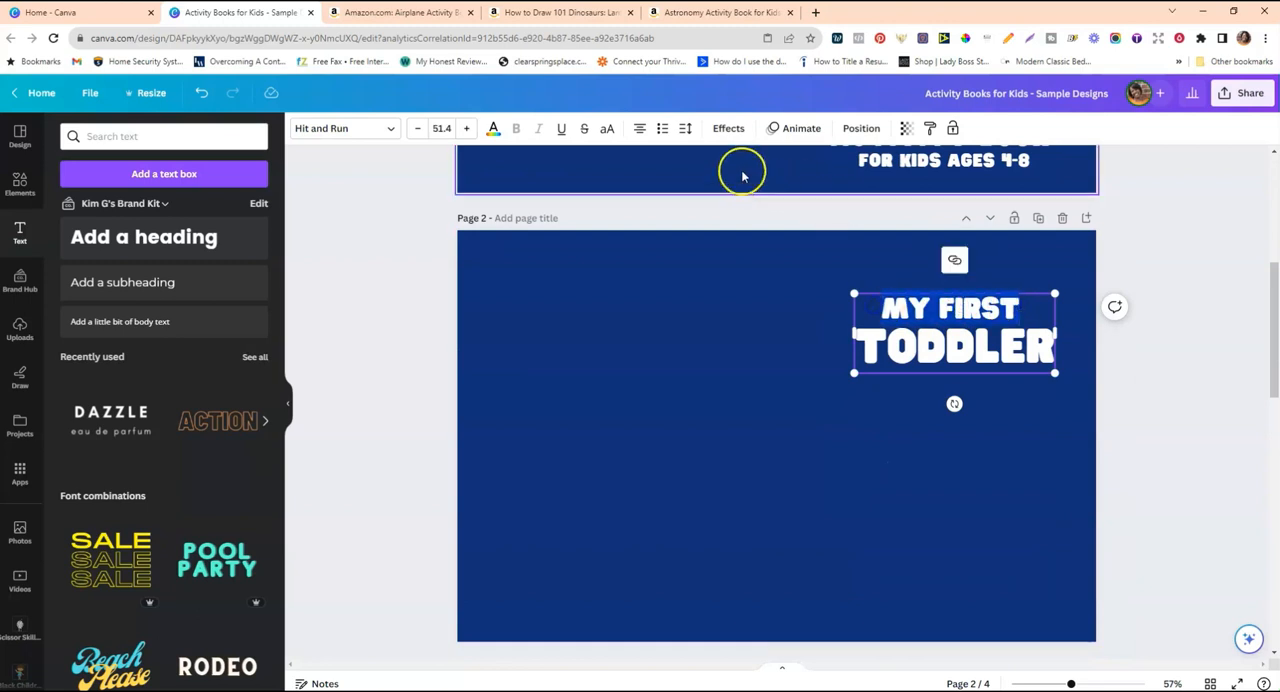
left_click(731, 131)
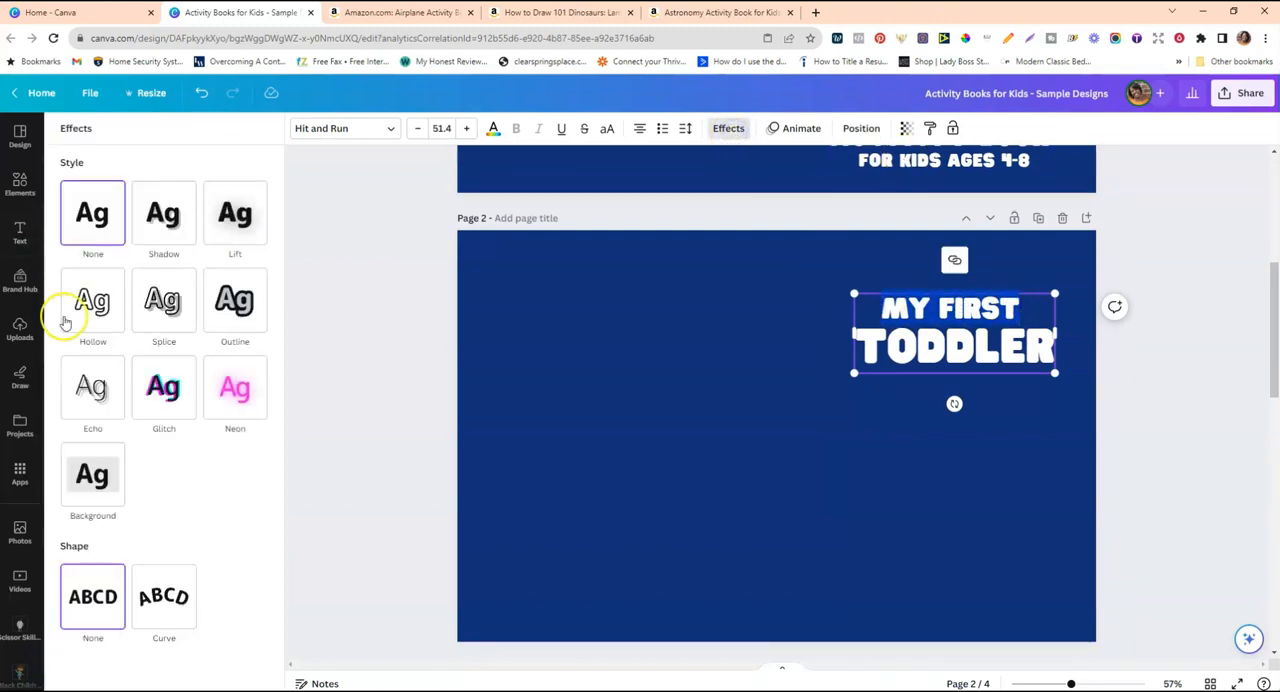
left_click(166, 304)
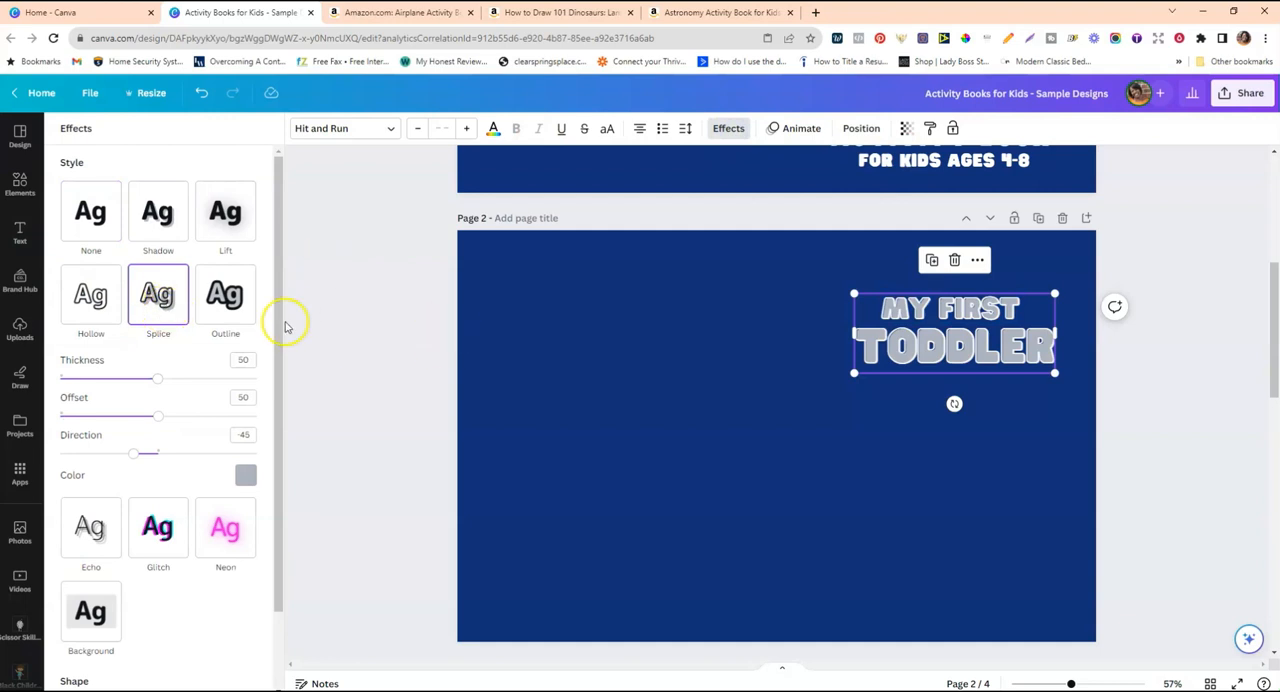
left_click_drag(157, 416, 109, 418)
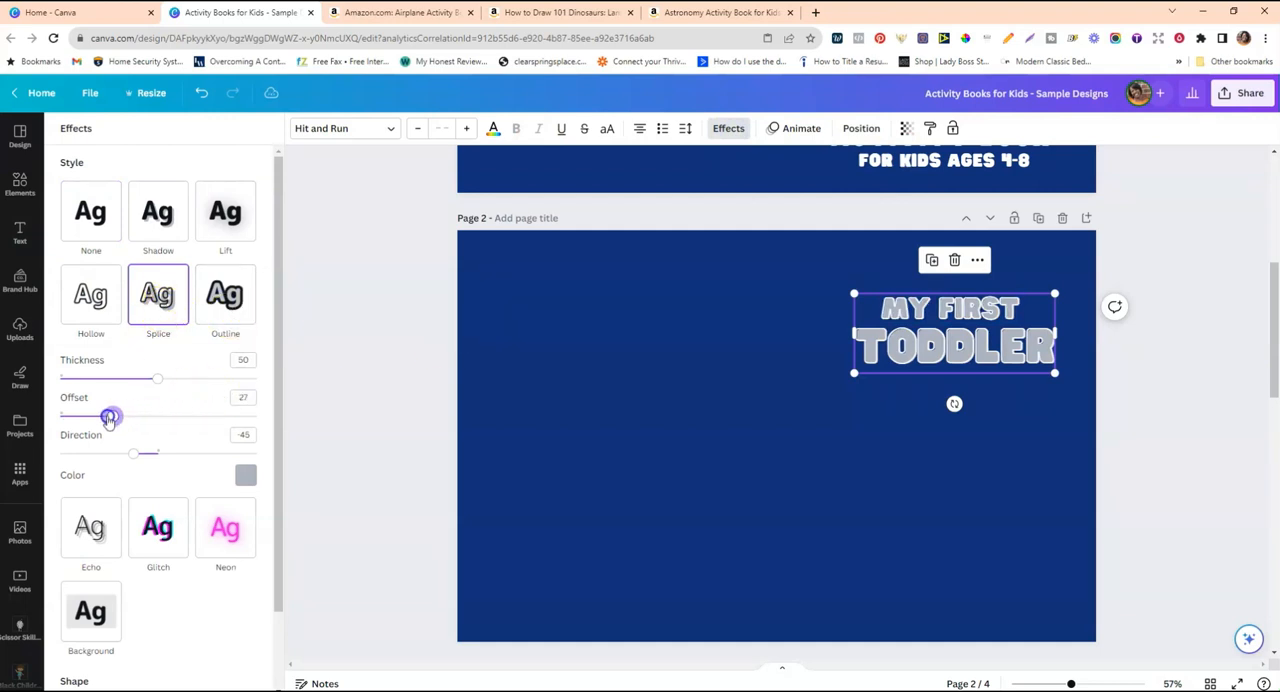
left_click(246, 476)
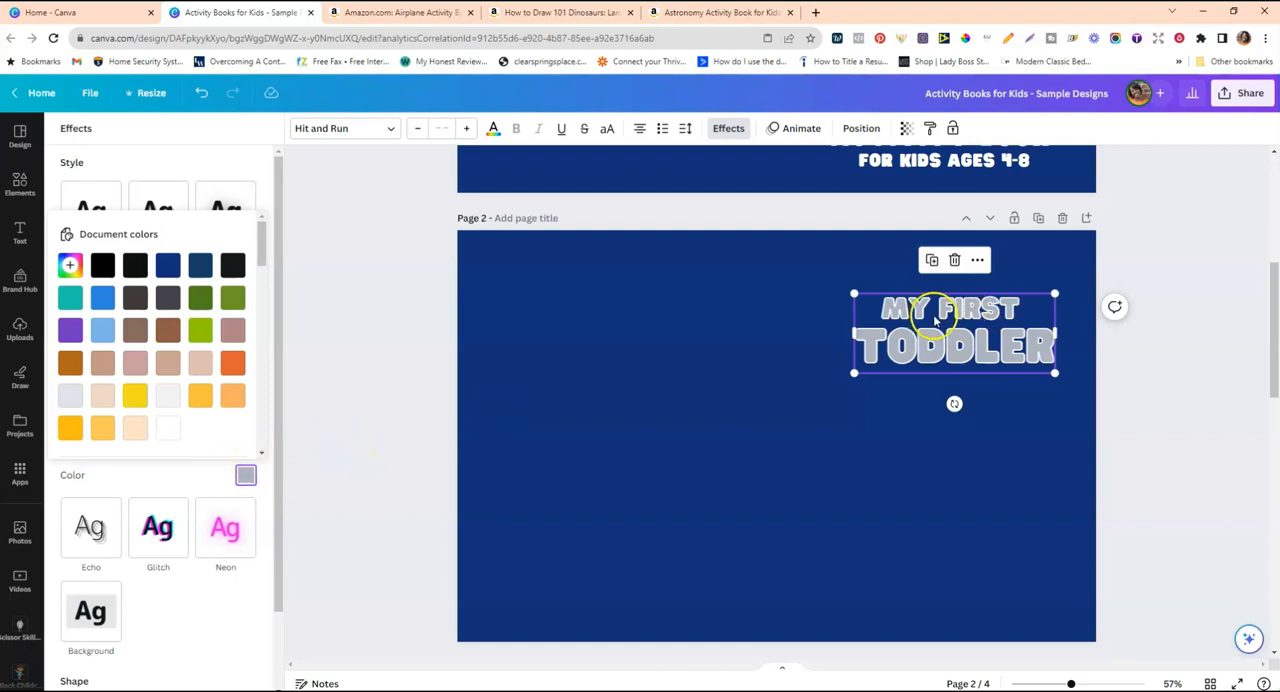
left_click(102, 428)
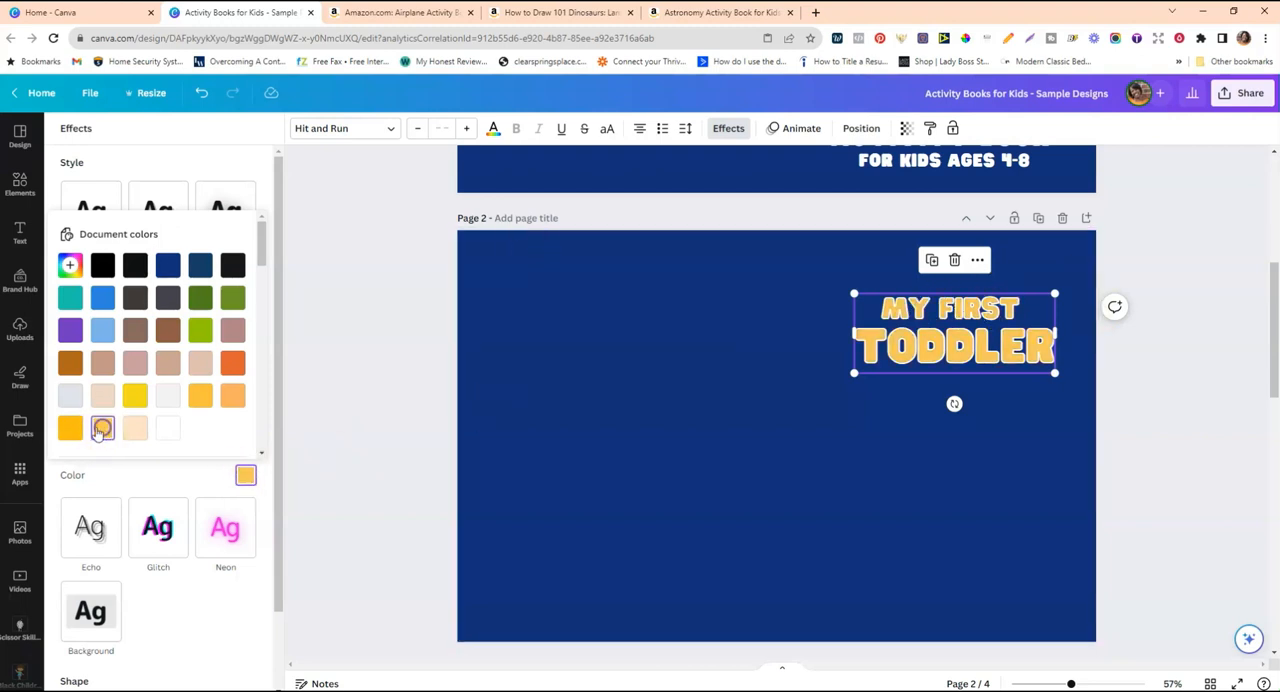
left_click(799, 446)
Remove the Splice effect from the "My First Toddler" title.
left_click(1040, 347)
scroll(930, 340, "up", 2)
scroll(928, 337, "up", 3)
scroll(928, 337, "down", 5)
left_click_drag(913, 280, 1050, 281)
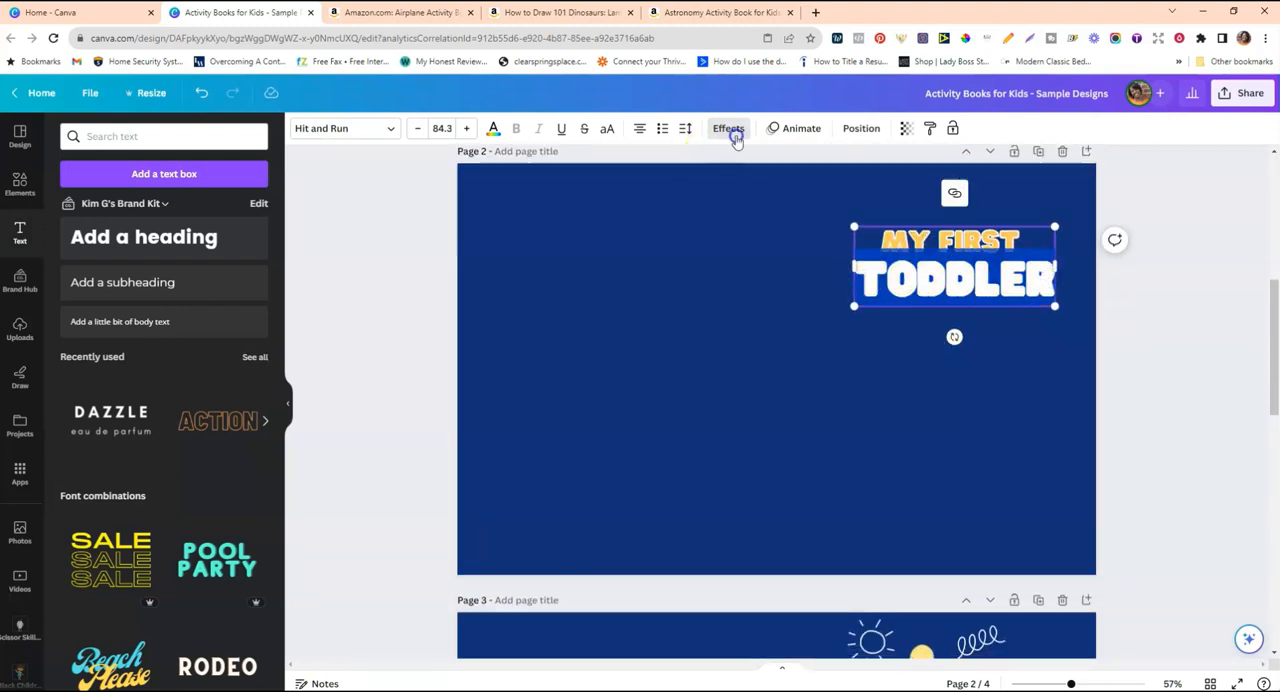
left_click(735, 138)
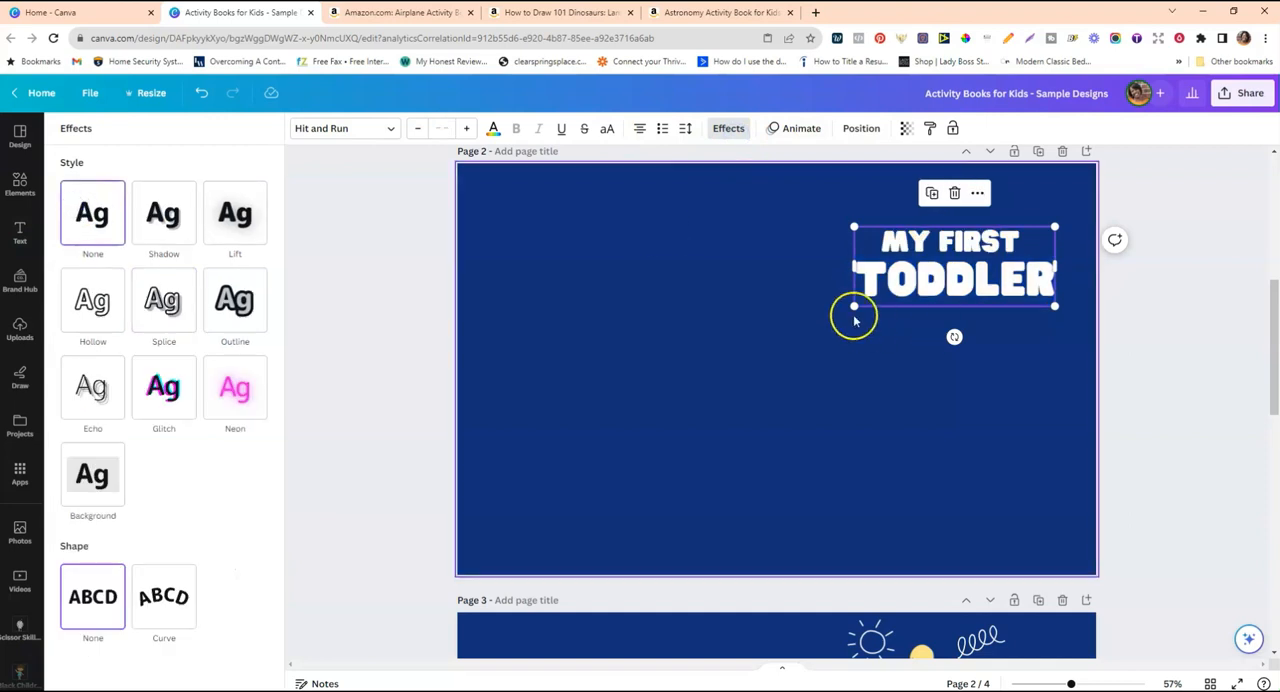
left_click(855, 320)
Delete "Toddler" and its line from the title, then scale the remaining "My First" down to about size 51.
double_click(925, 289)
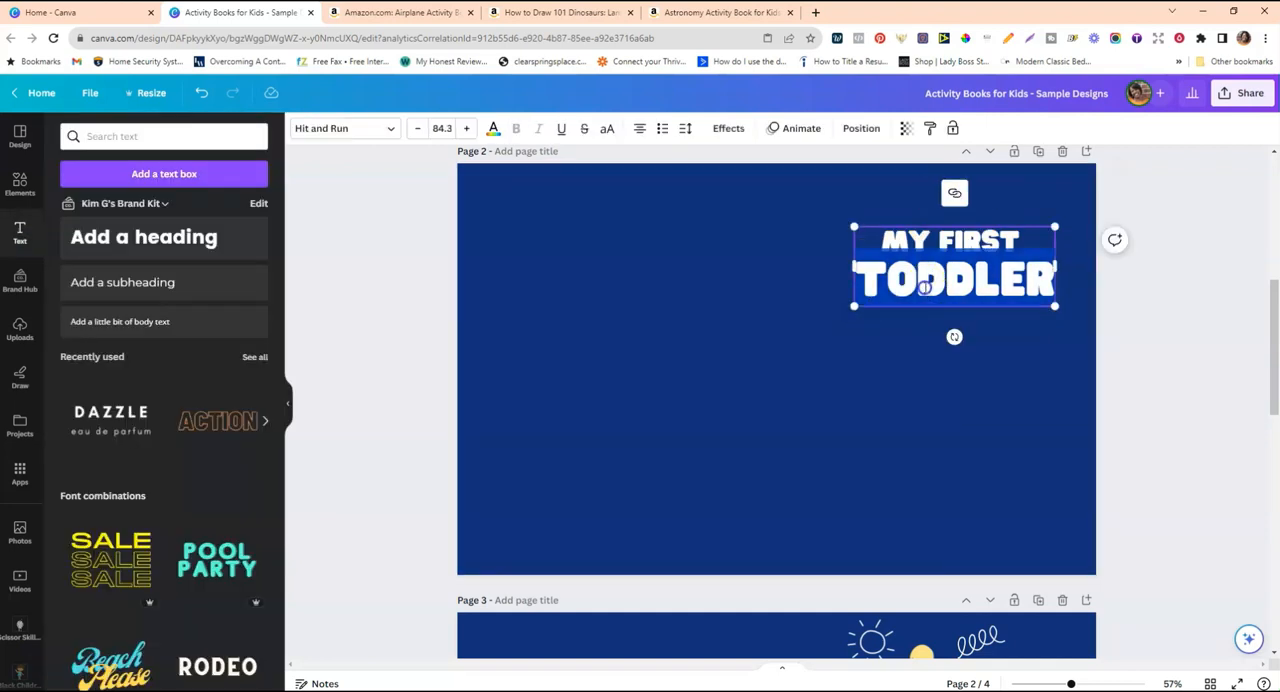
key("BackSpace")
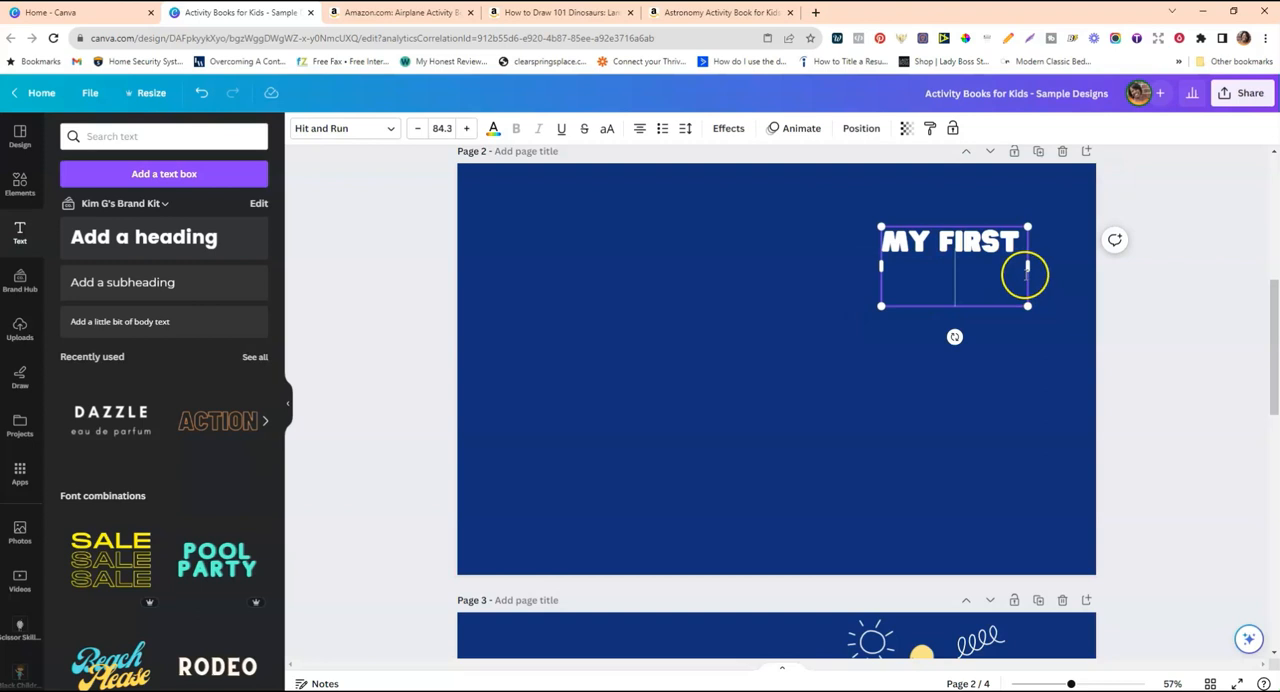
key("BackSpace")
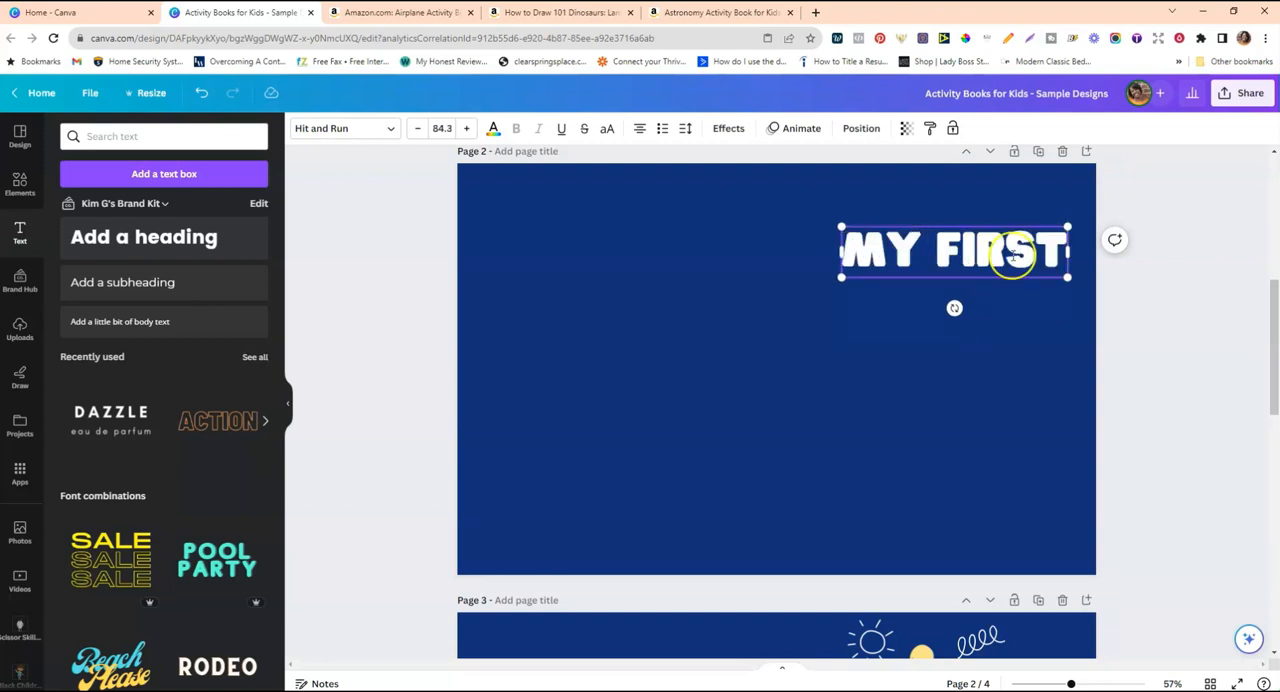
left_click_drag(1069, 224, 934, 276)
Duplicate the "My First" text directly below itself and replace the copy's wording with "TODDLER".
left_click(929, 186)
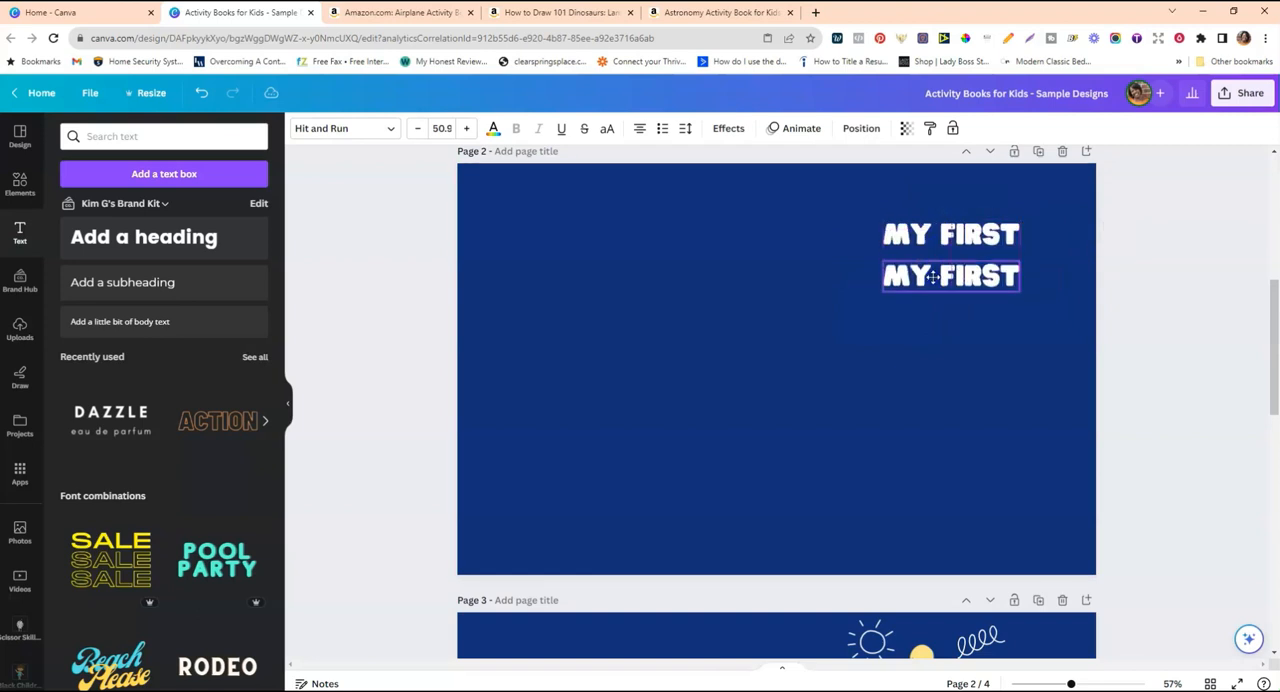
double_click(934, 276)
type("TODDLER")
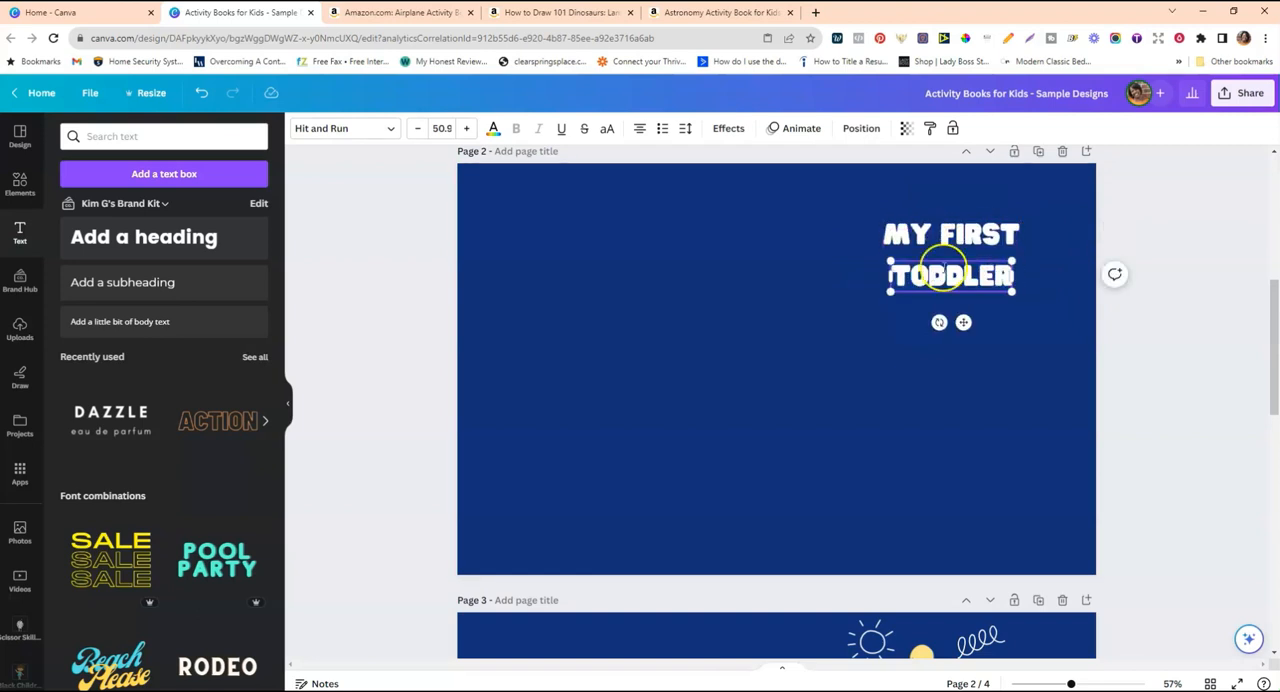
Enlarge "TODDLER" to size 94 centred under "My First", and scale "My First" down to size 47.2.
left_click_drag(890, 262, 786, 261)
left_click(889, 325)
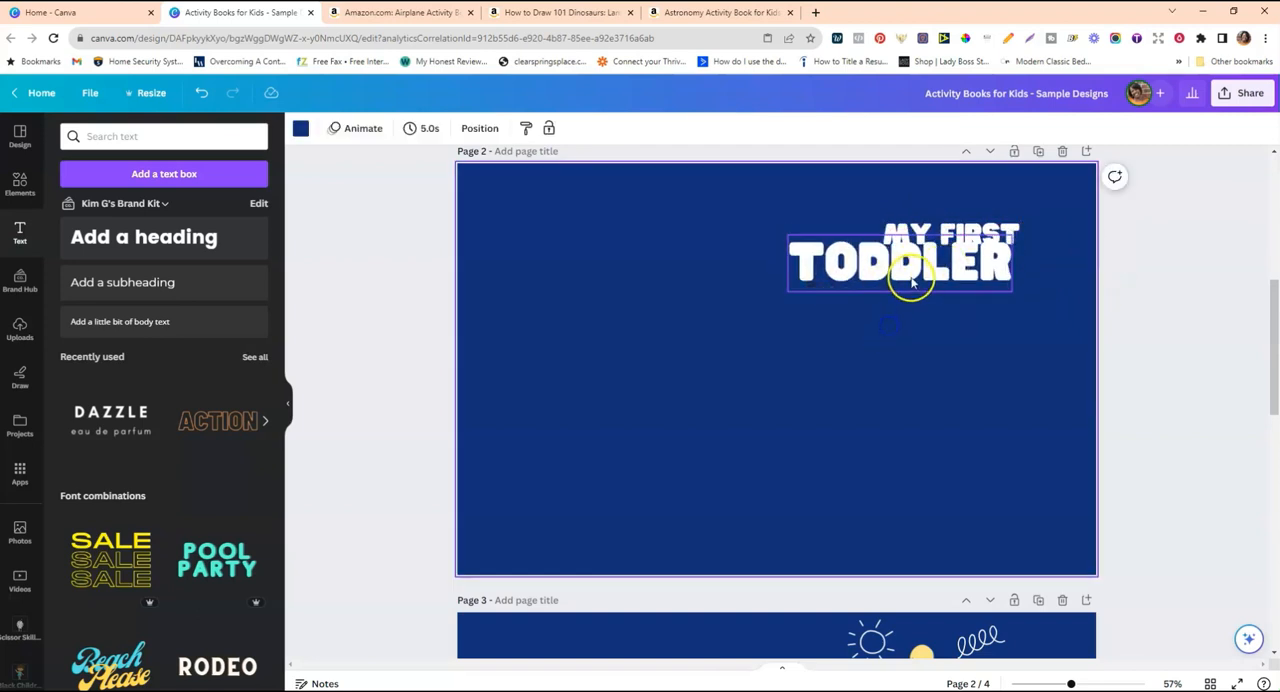
left_click_drag(914, 274, 965, 290)
left_click(877, 219)
left_click_drag(877, 219, 887, 222)
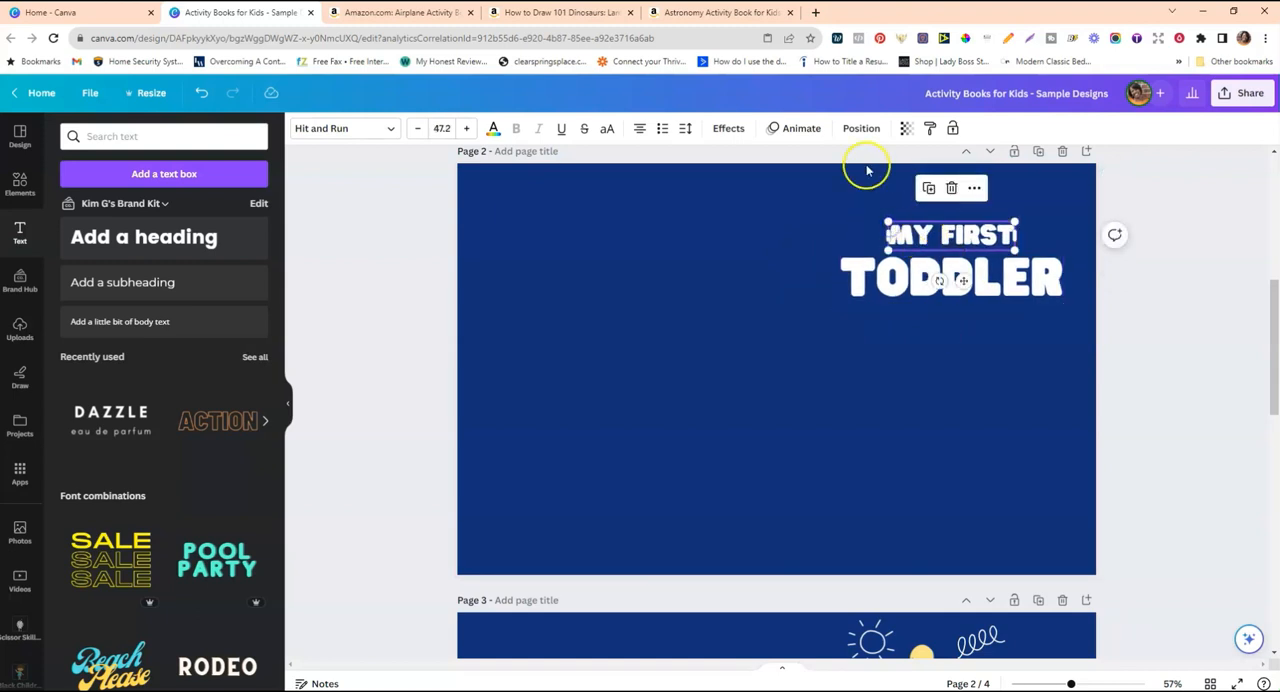
Give only "My First" a Splice effect with offset 0 and a yellow-orange colour.
left_click(729, 130)
left_click(182, 297)
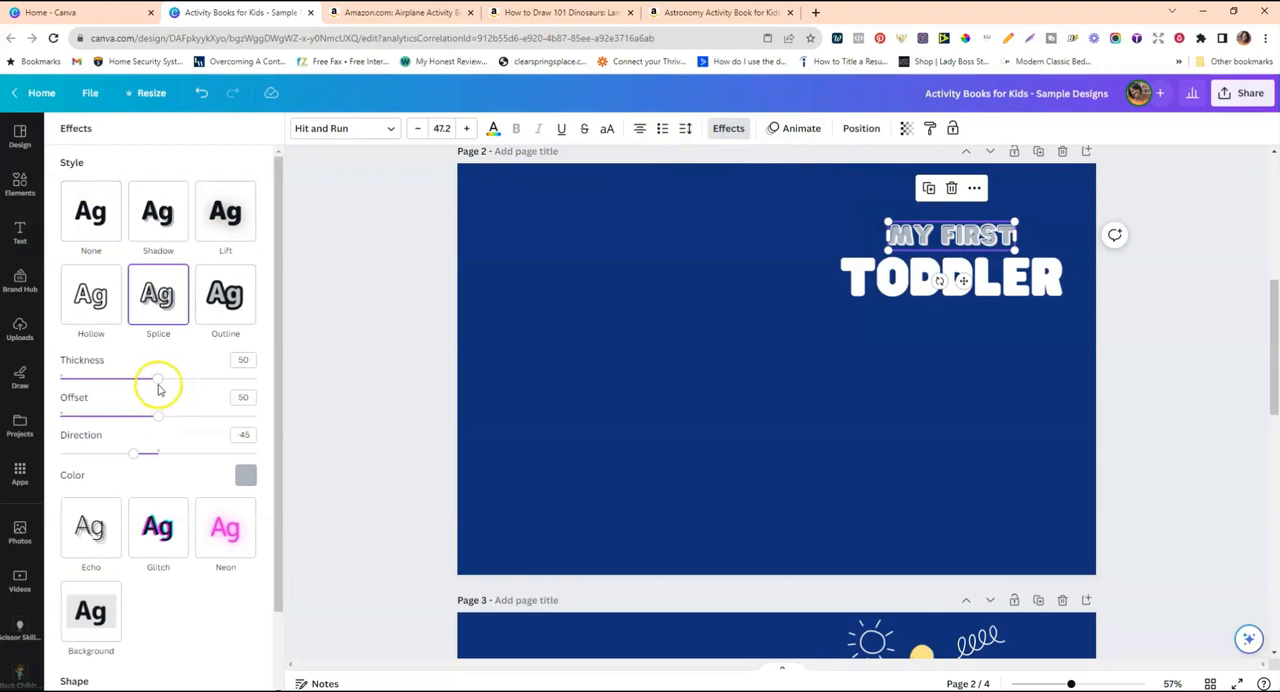
left_click_drag(157, 416, 67, 418)
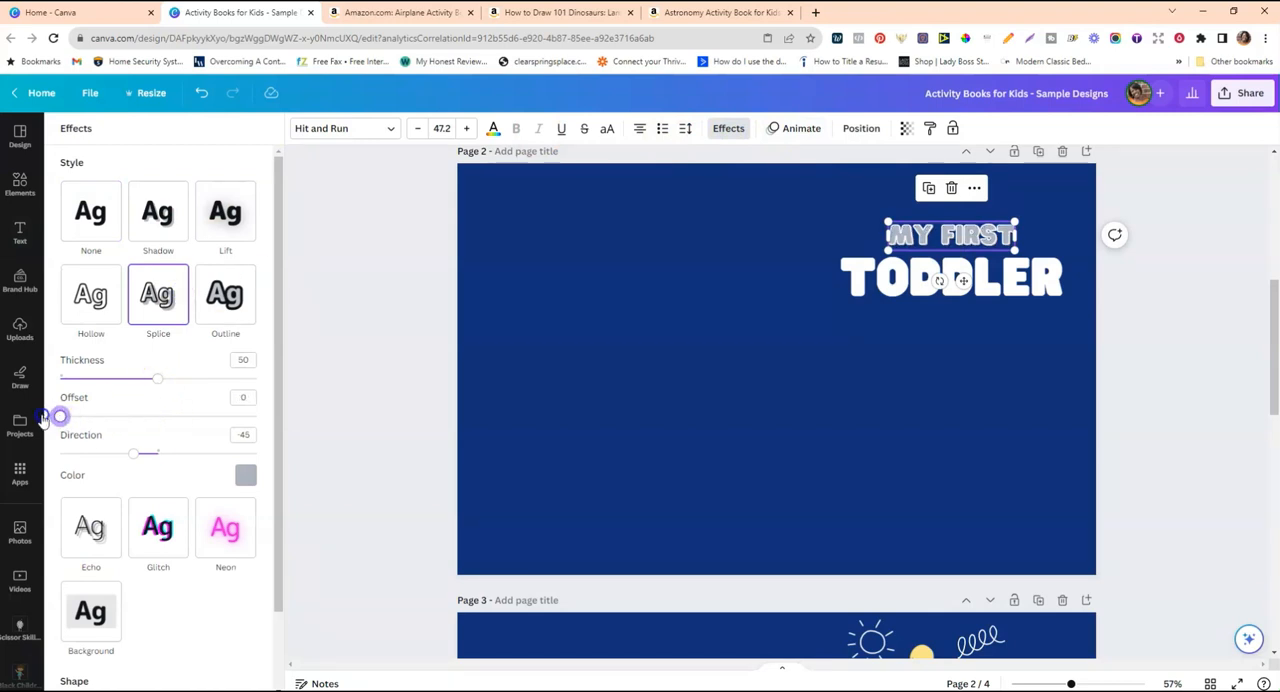
left_click(245, 475)
left_click(126, 410)
left_click(771, 457)
Move "TODDLER" up slightly so it sits closer to "My First".
left_click(942, 240)
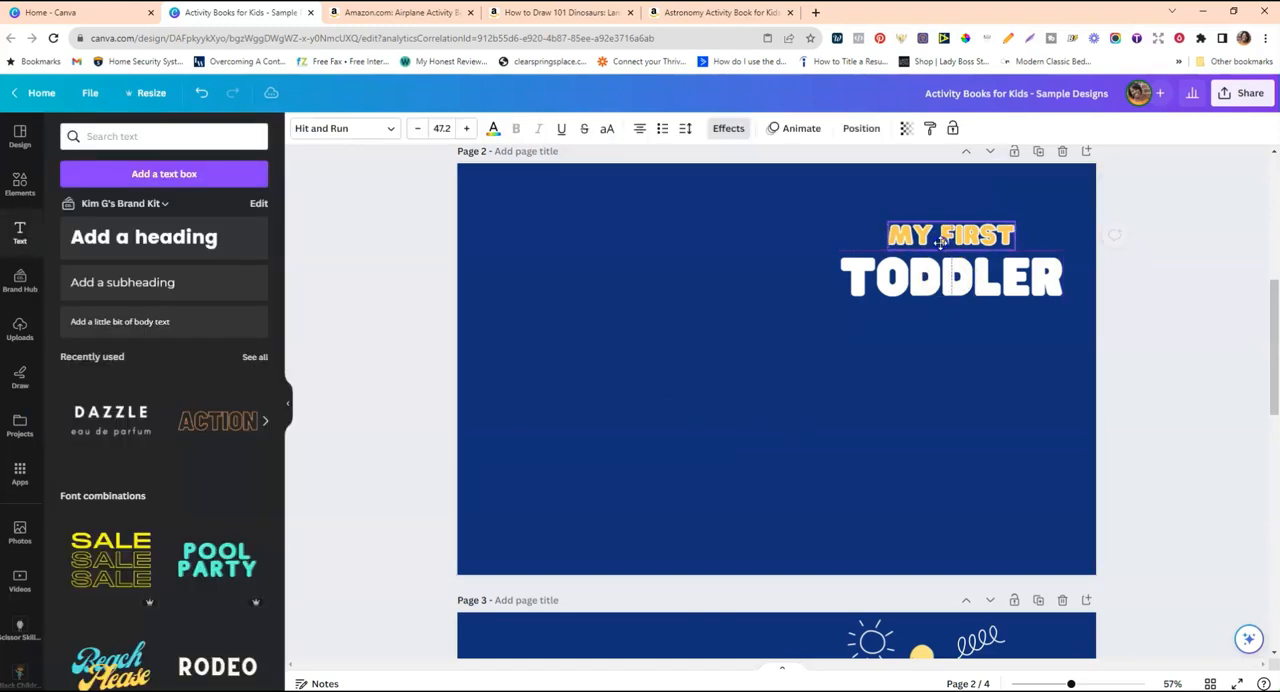
left_click(930, 275)
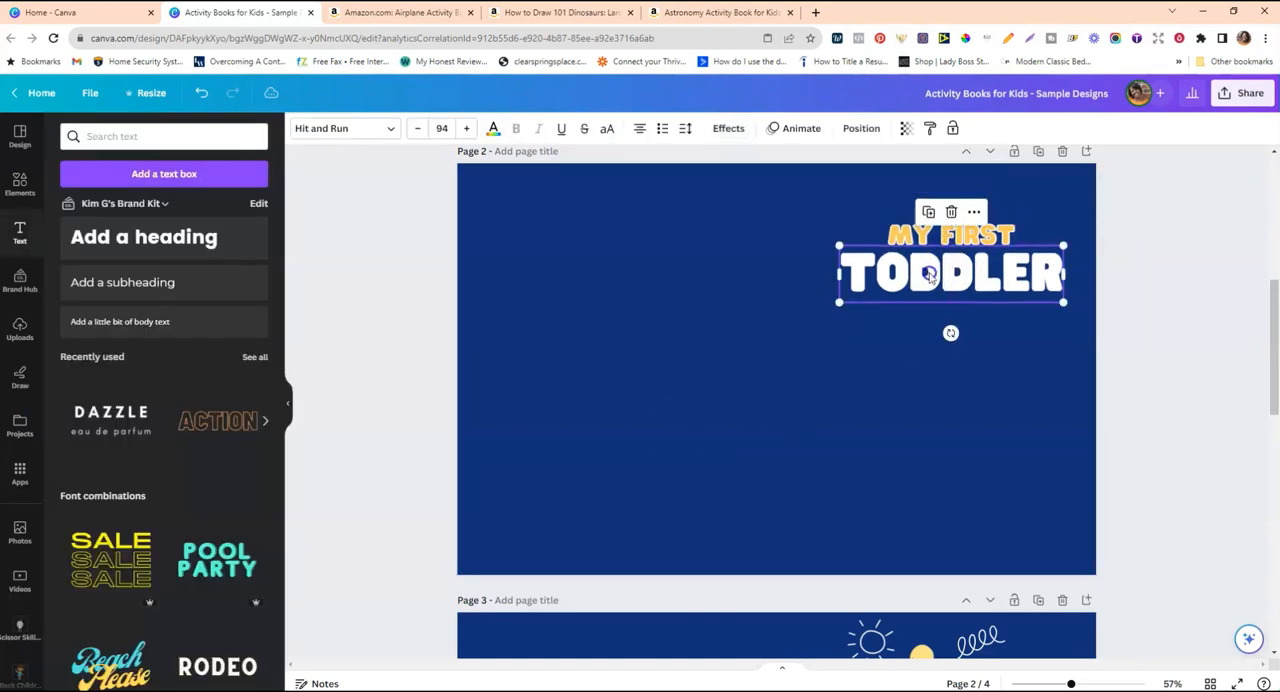
left_click(794, 289)
Search the elements for "grid" and add the grid with four equal cells in two rows to page 2.
left_click(20, 188)
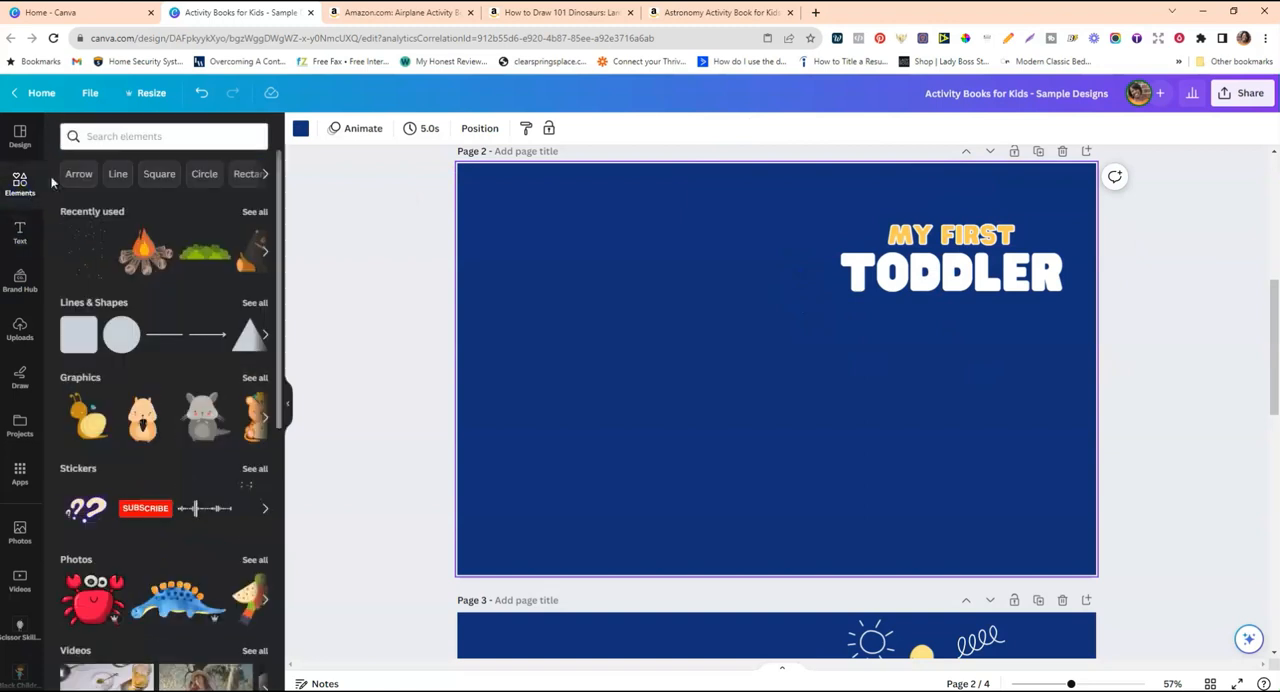
left_click(114, 133)
type("grid")
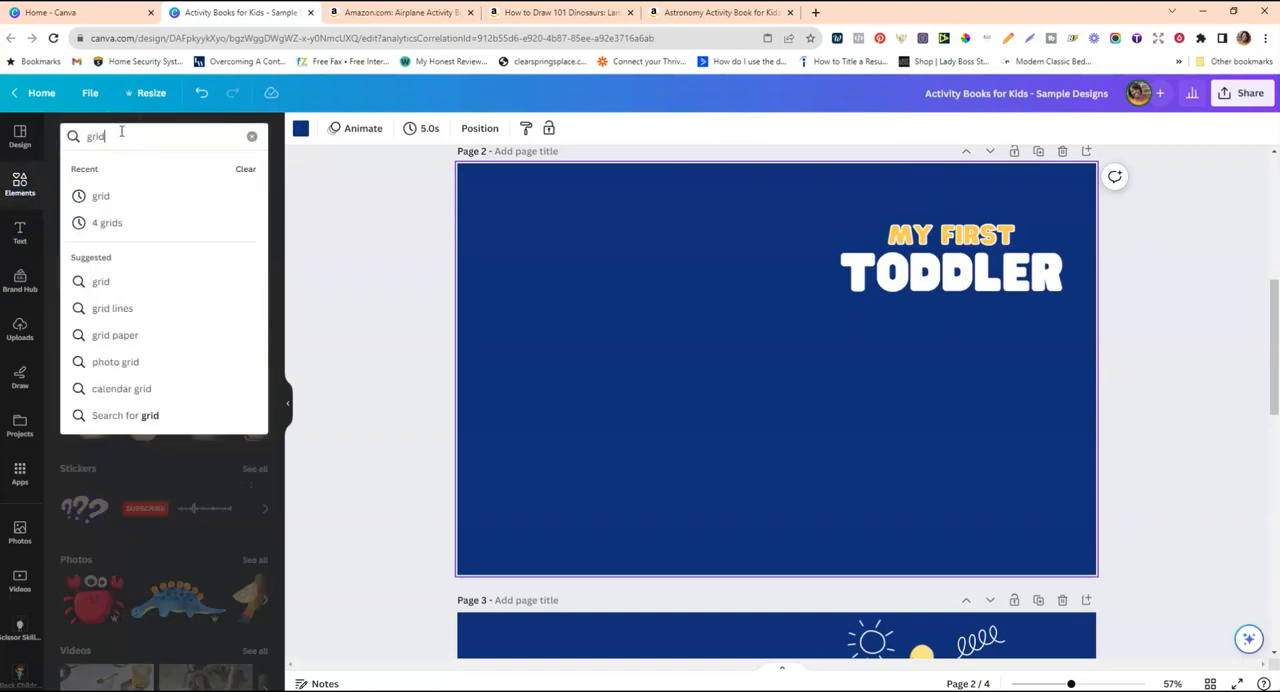
key("Return")
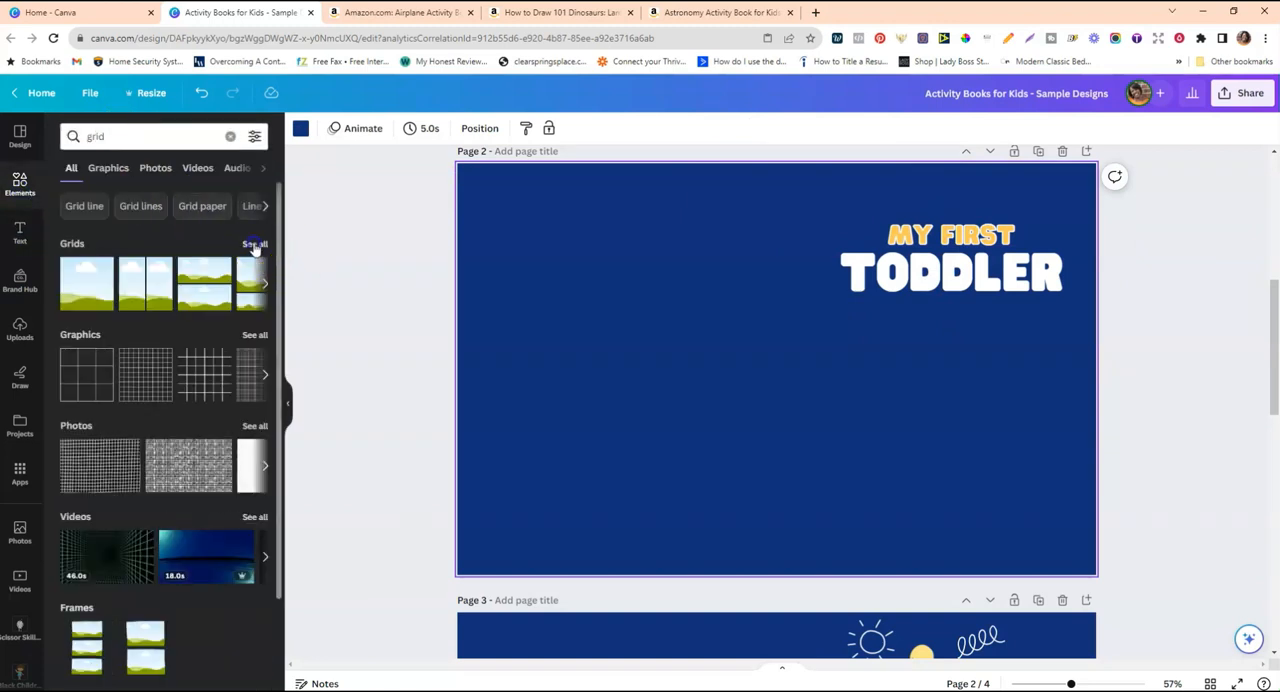
left_click(255, 245)
scroll(150, 430, "down", 6)
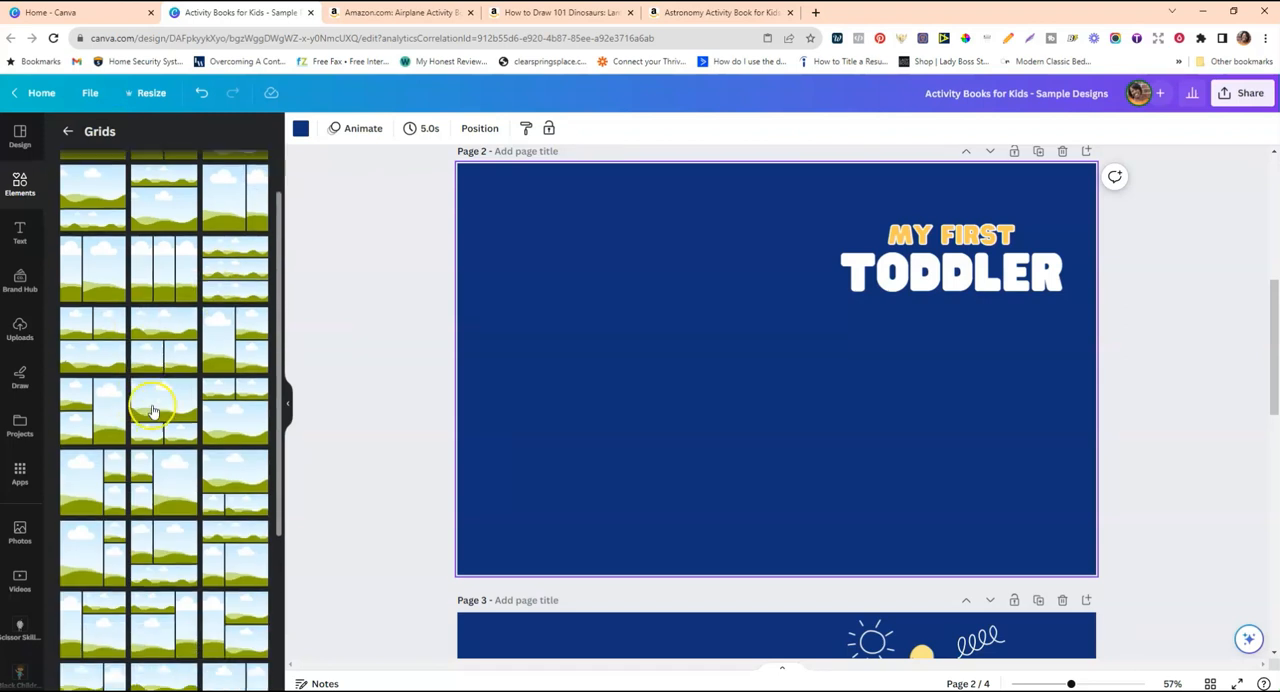
scroll(157, 402, "down", 5)
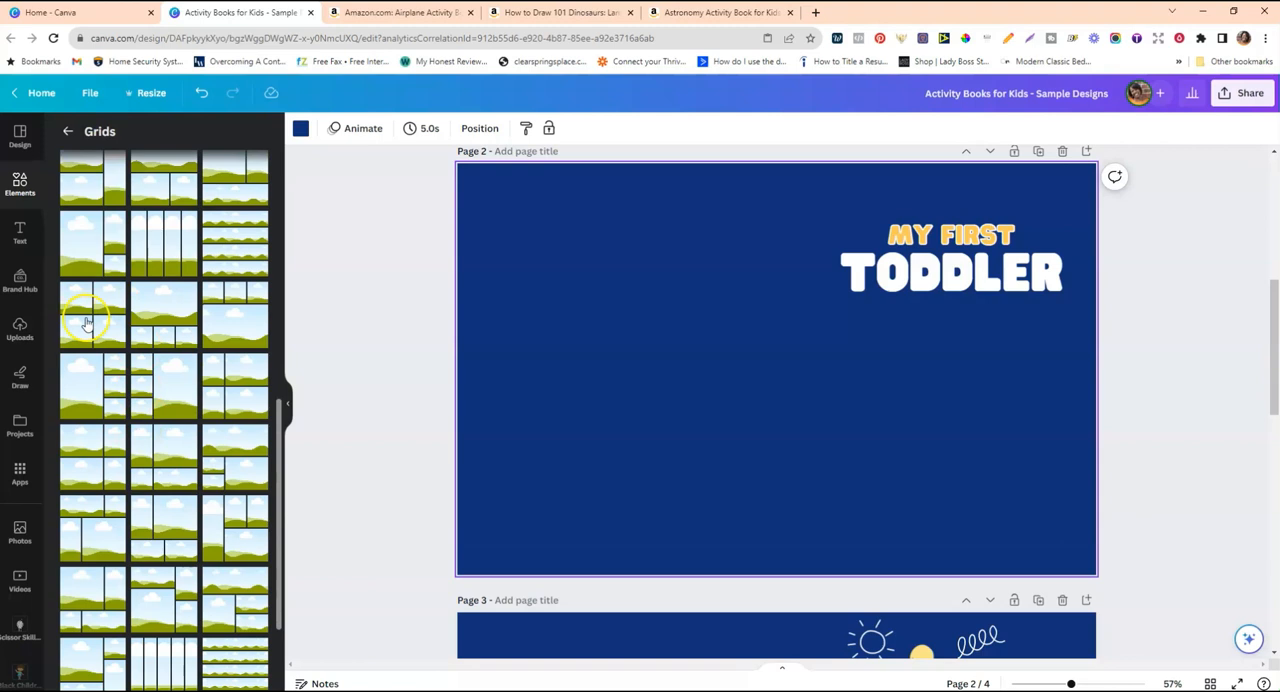
left_click(87, 323)
Shrink the four-cell grid to the width of "TODDLER" and place it directly beneath the word.
left_click_drag(452, 160, 832, 334)
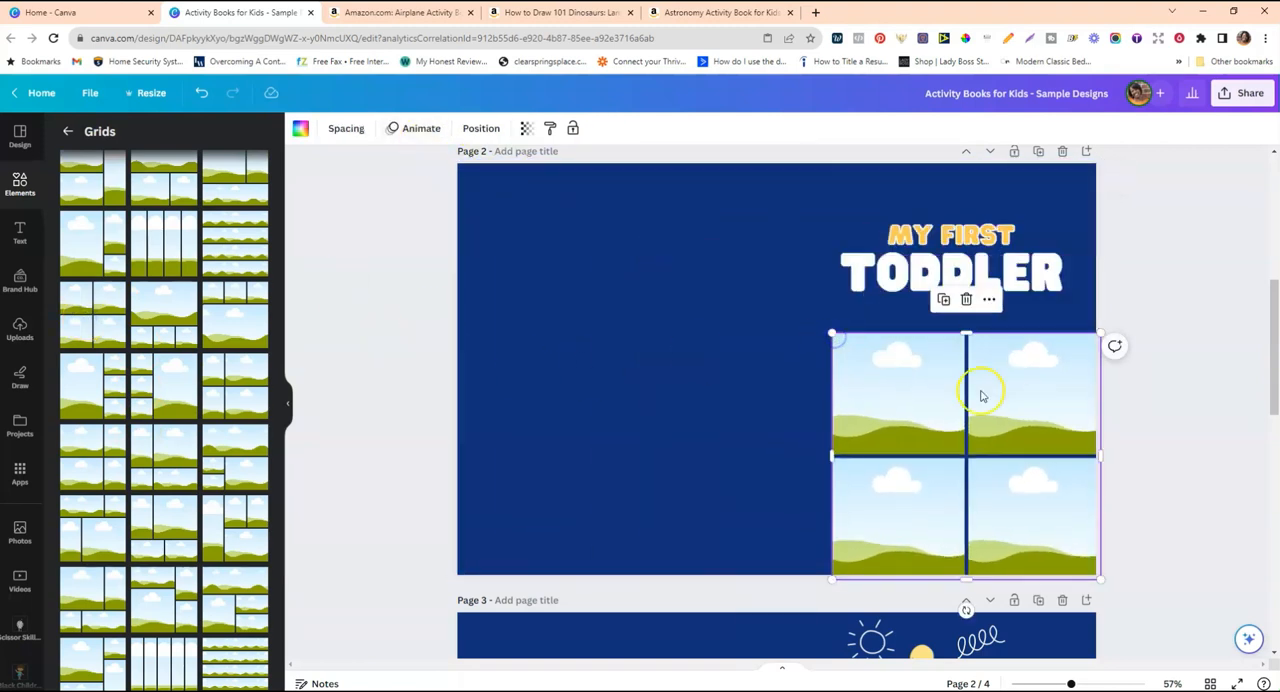
left_click_drag(981, 396, 957, 372)
left_click_drag(1080, 313, 1020, 357)
Nudge both title lines and the grid upward, and shrink the grid slightly to fit beneath "TODDLER".
left_click_drag(965, 230, 965, 220)
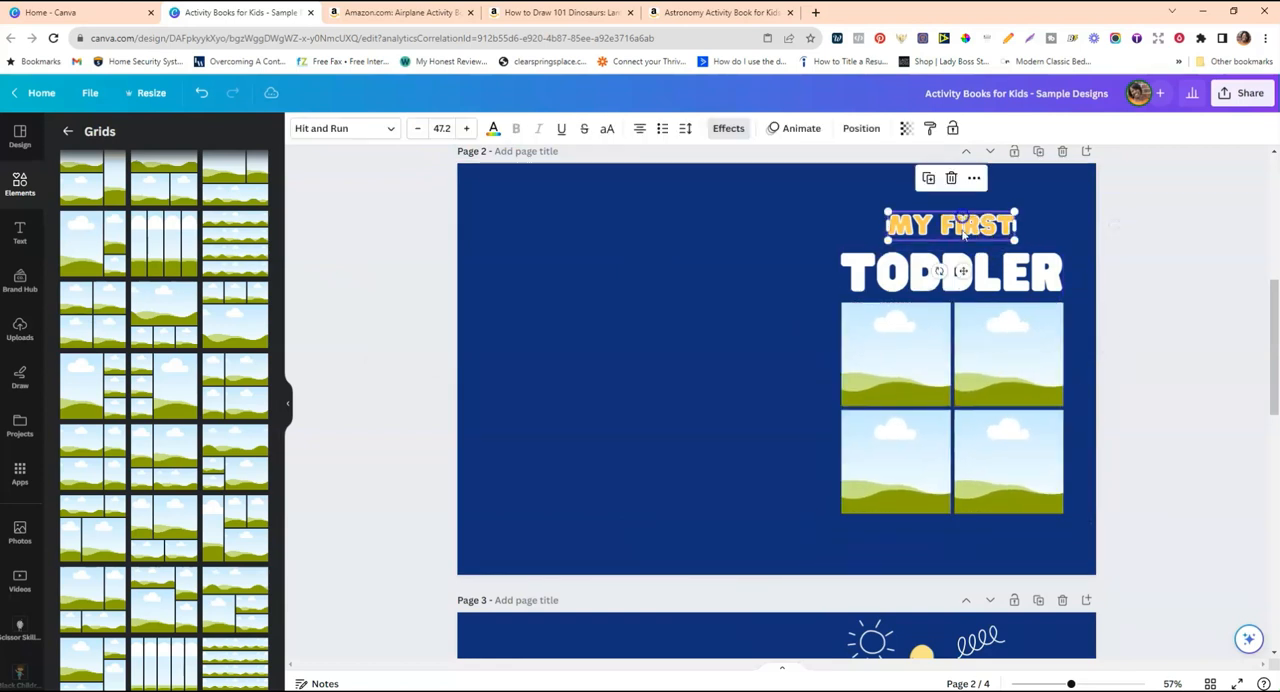
left_click_drag(959, 277, 959, 272)
left_click_drag(985, 359, 985, 354)
left_click_drag(843, 298, 848, 302)
left_click_drag(945, 350, 946, 351)
left_click(957, 268)
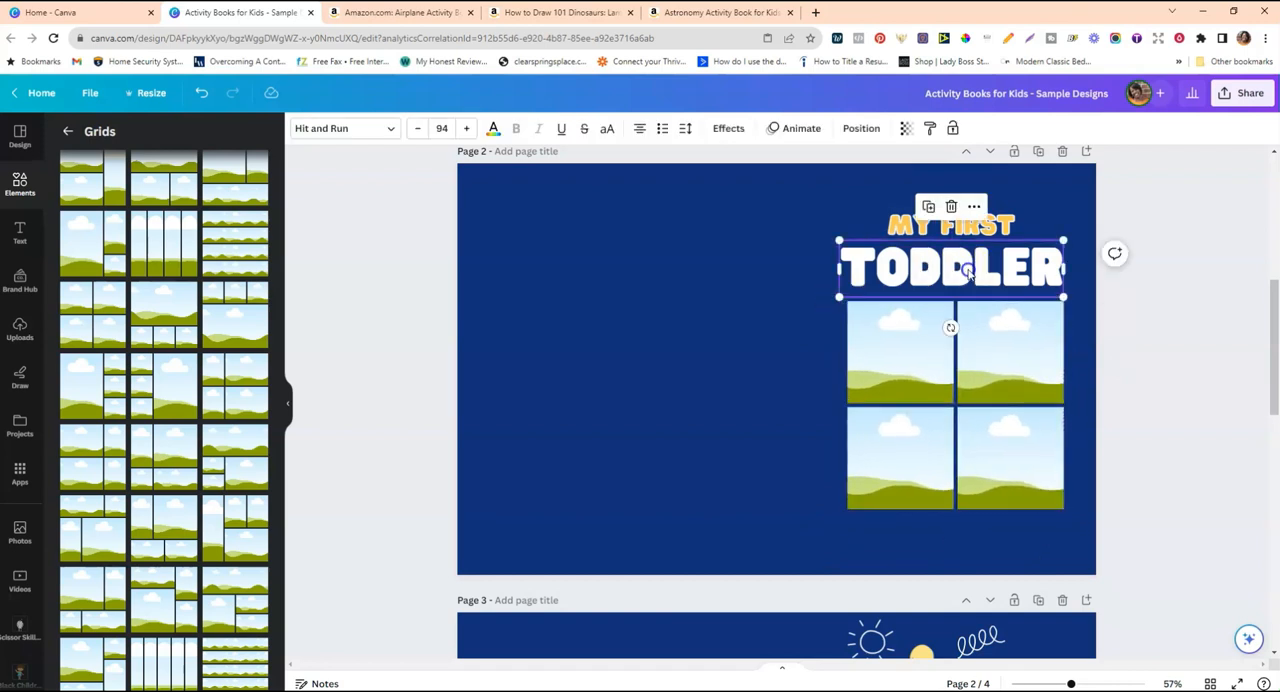
left_click(919, 435)
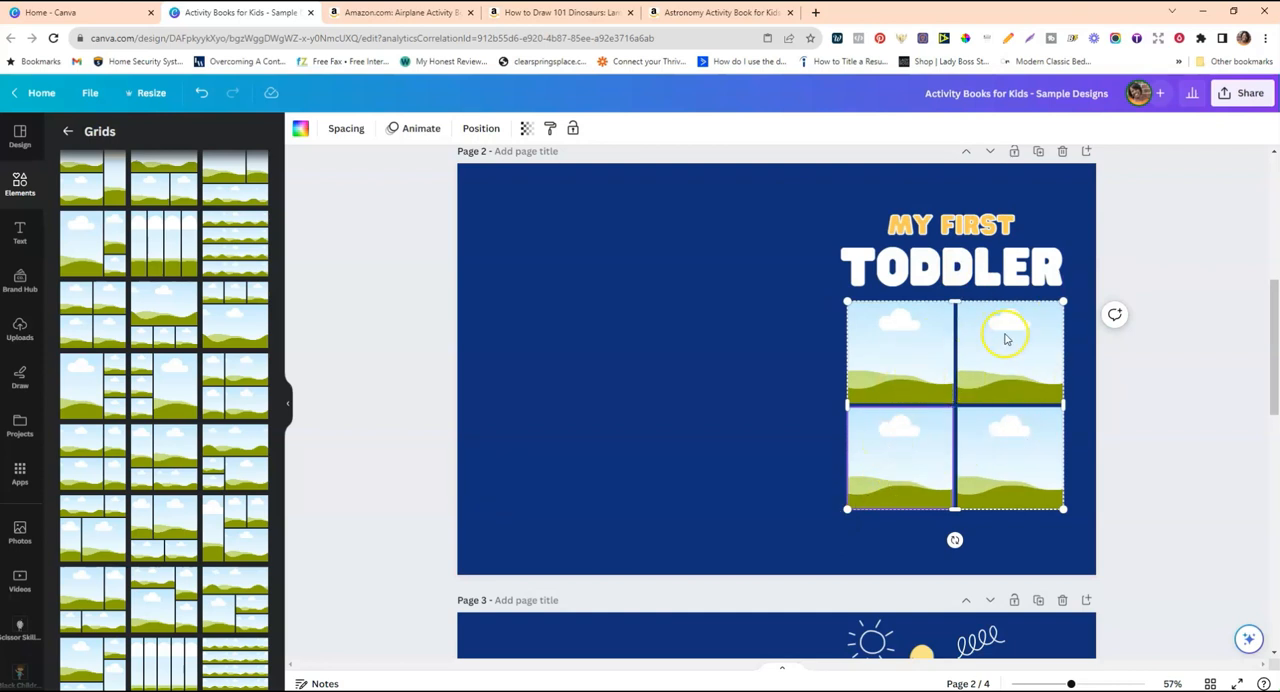
left_click_drag(1063, 301, 1062, 304)
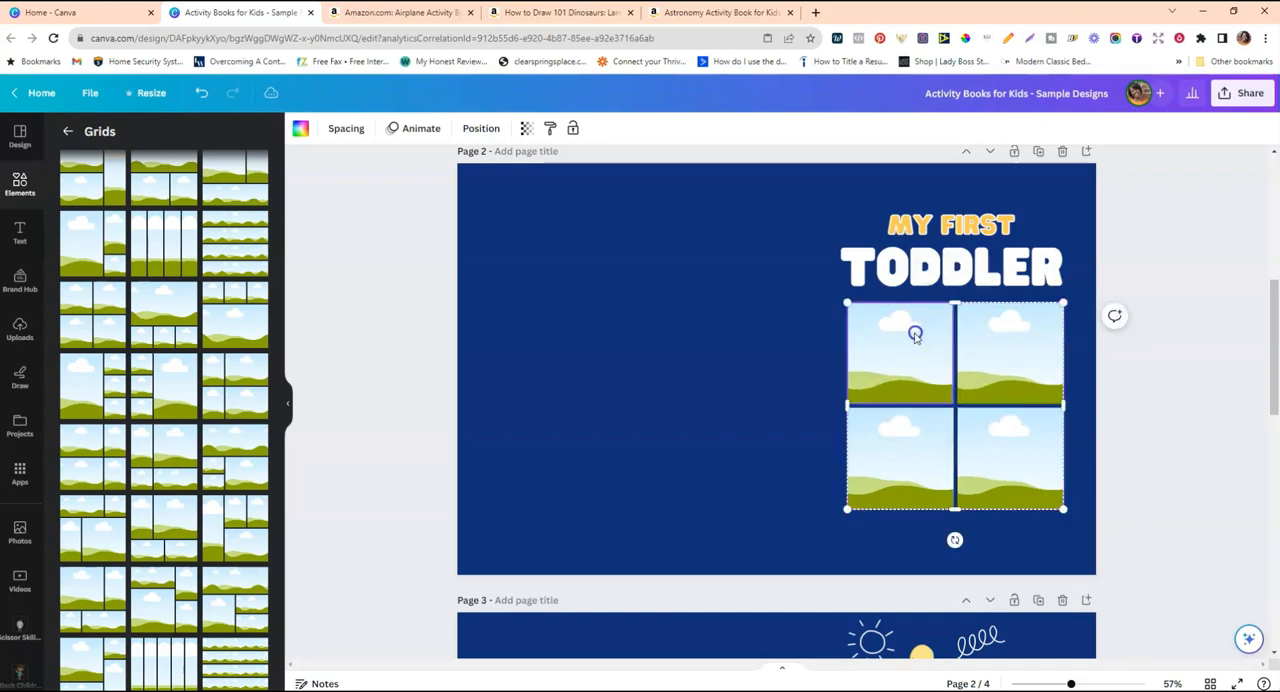
Fill the grid's top-left cell with the teal #43b5a0 from Color Scheme #2 for Graphics.
left_click(300, 128)
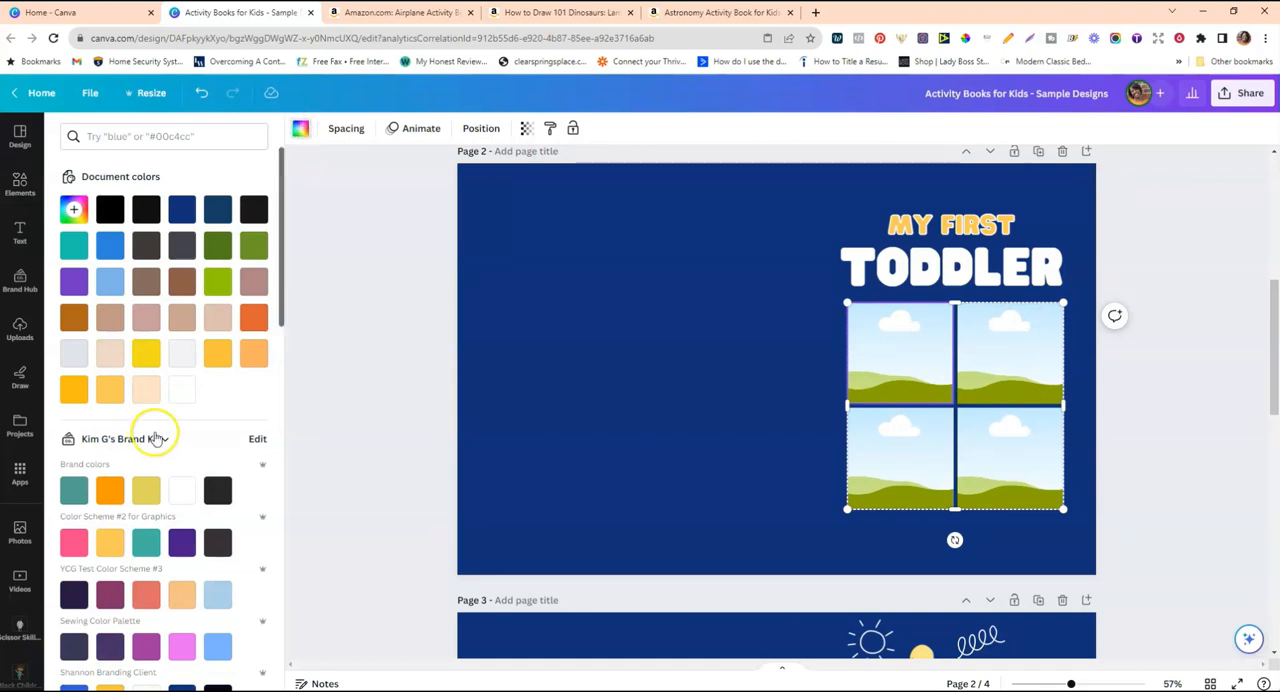
scroll(160, 430, "down", 3)
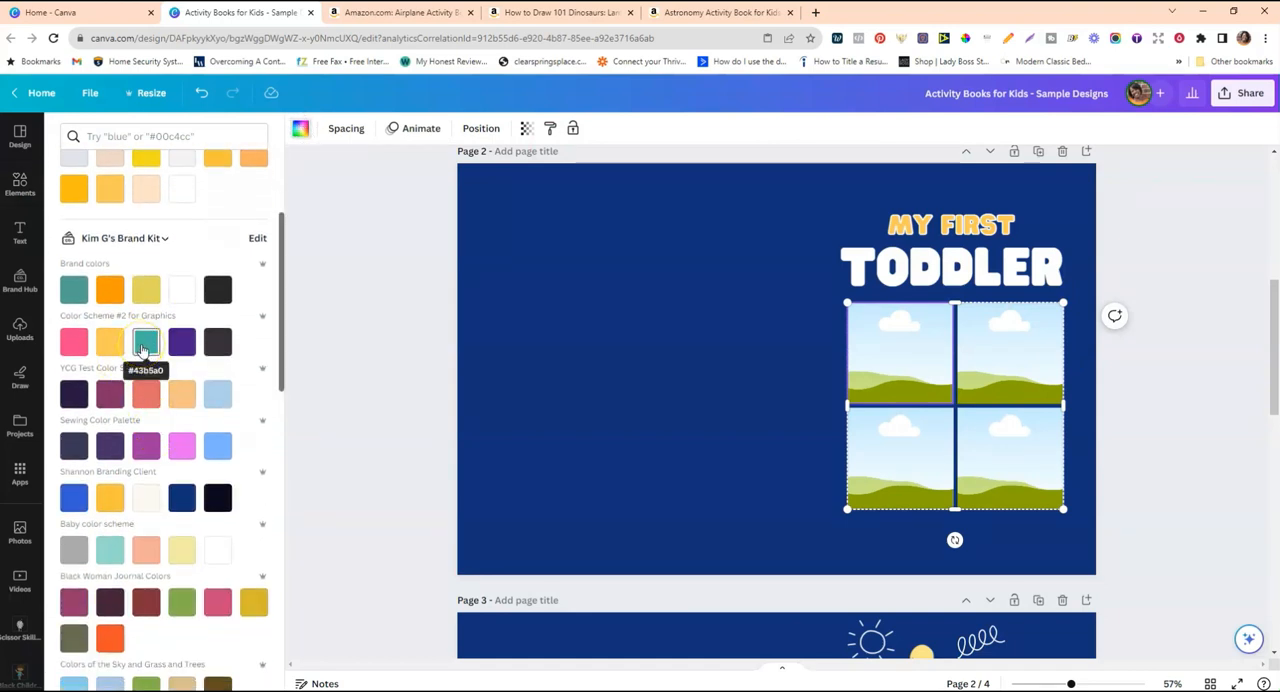
left_click(145, 343)
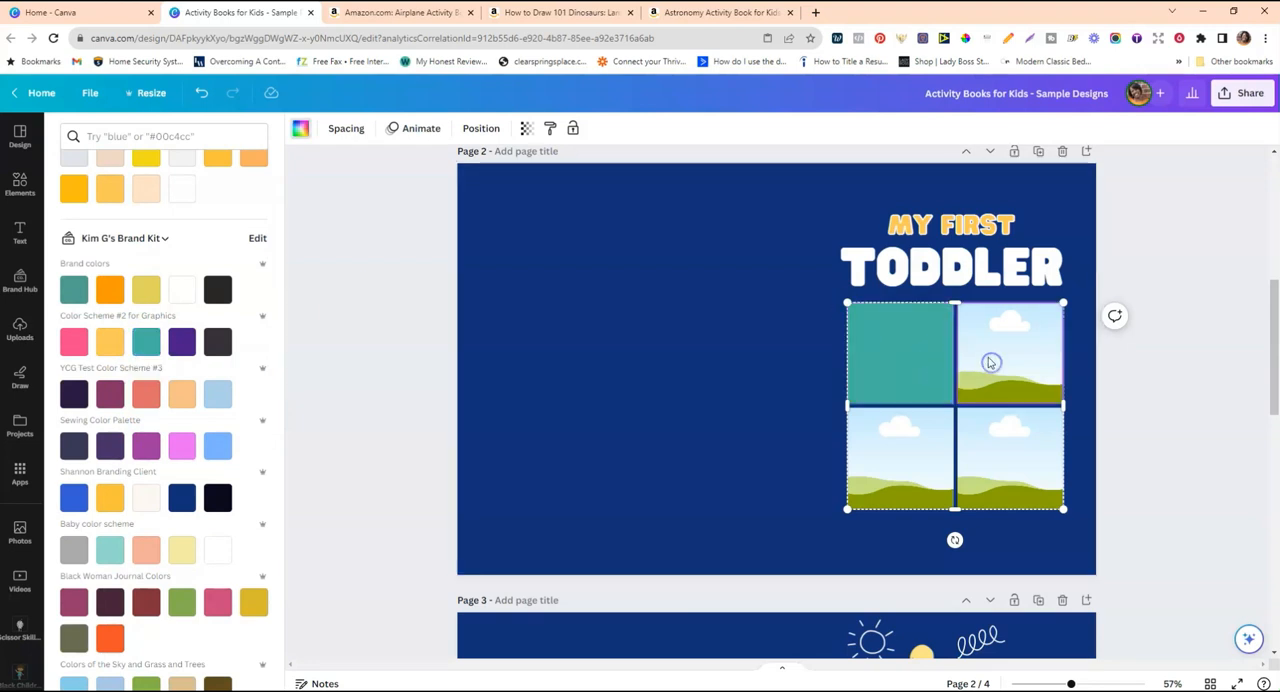
Fill the grid's top-right and top-left cells with the yellow-orange from Color Scheme #2 for Graphics.
left_click(698, 370)
scroll(698, 370, "up", 3)
scroll(700, 366, "down", 3)
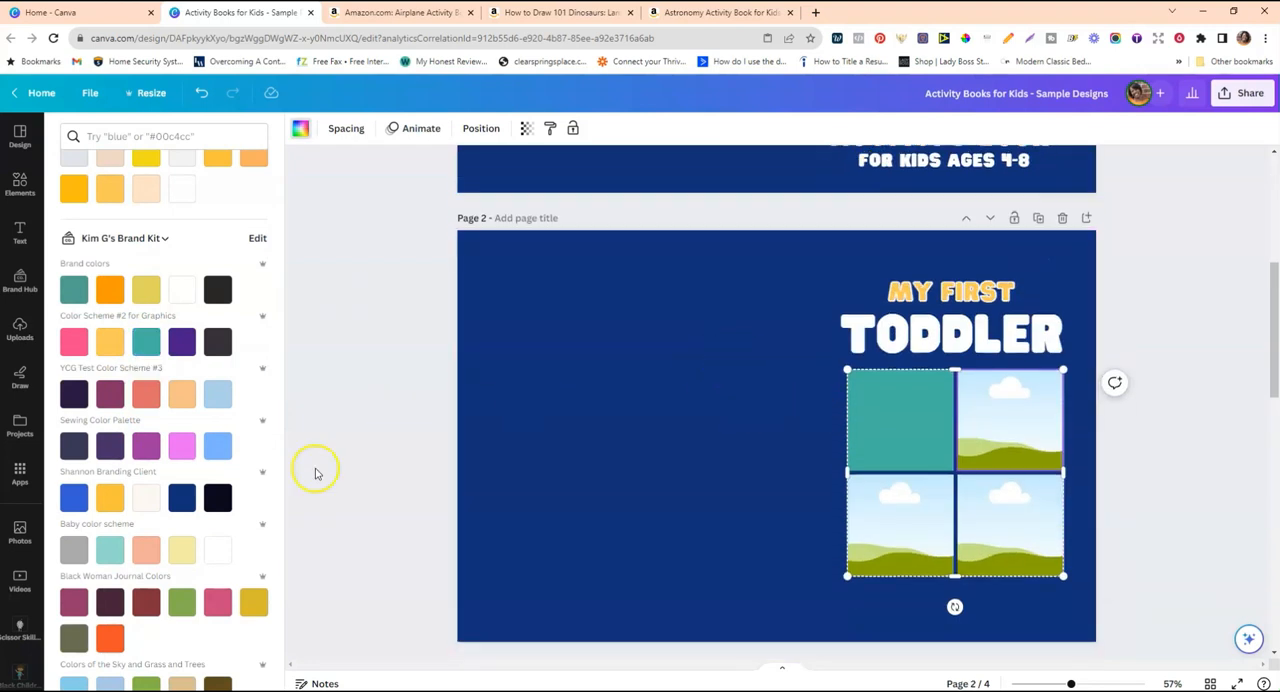
left_click(104, 350)
left_click(906, 417)
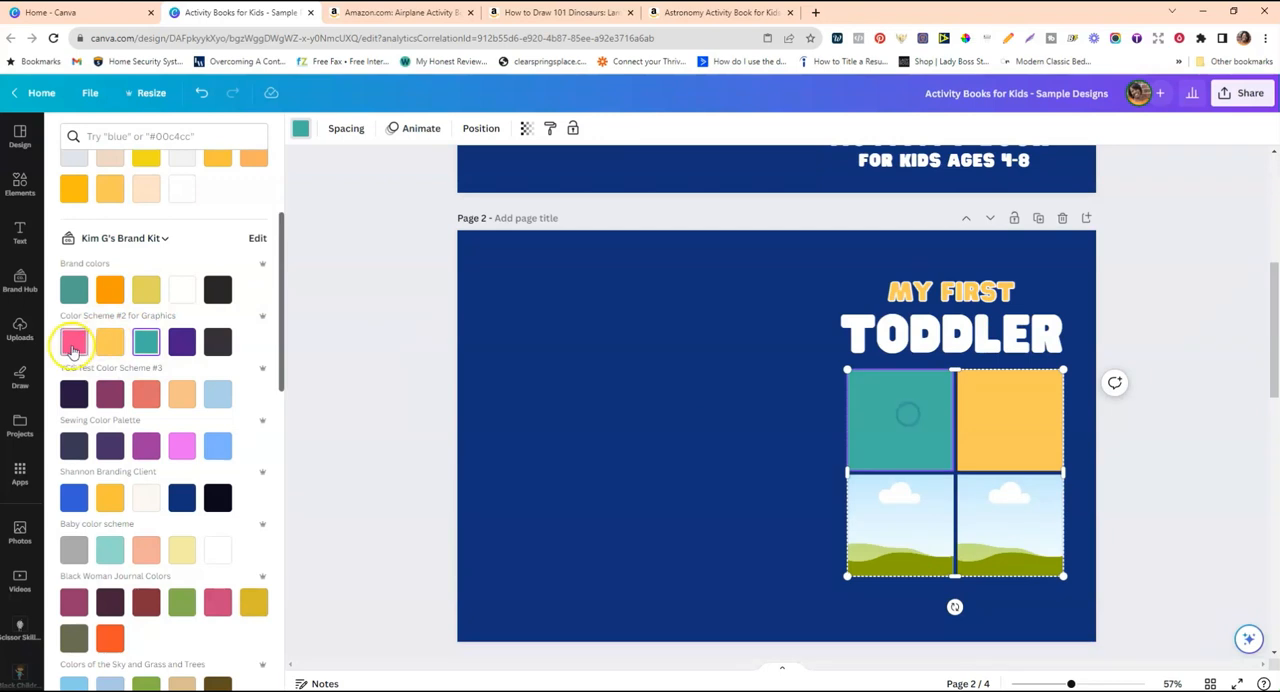
left_click(108, 344)
Recolour the grid's top-right cell with the teal from Color Scheme #2 for Graphics.
left_click(994, 400)
scroll(994, 400, "up", 3)
scroll(993, 395, "down", 4)
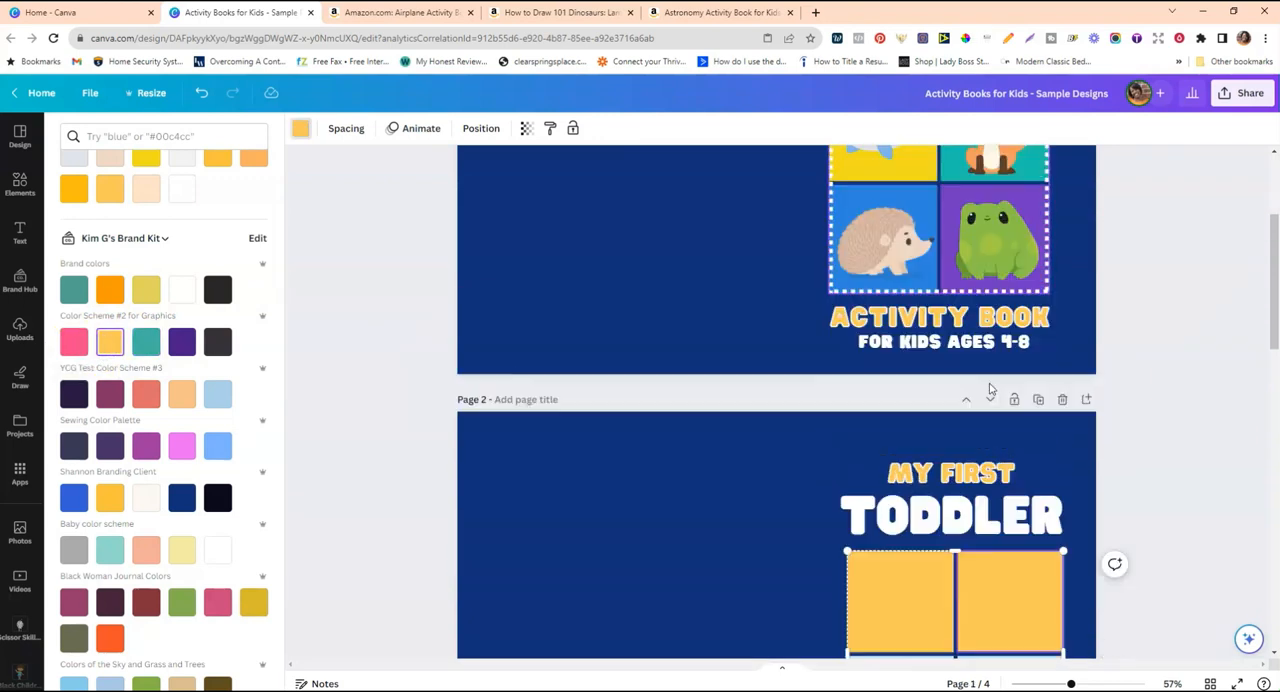
left_click(146, 342)
Fill the grid's bottom-left cell with the light blue from the Sewing Color Palette.
scroll(543, 294, "up", 2)
scroll(563, 302, "down", 1)
scroll(563, 302, "down", 2)
left_click(872, 338)
left_click(218, 446)
Try the light pink from the Sewing Color Palette and the purple from the NCWorks Color Palette in the grid's bottom-right cell.
left_click(1056, 350)
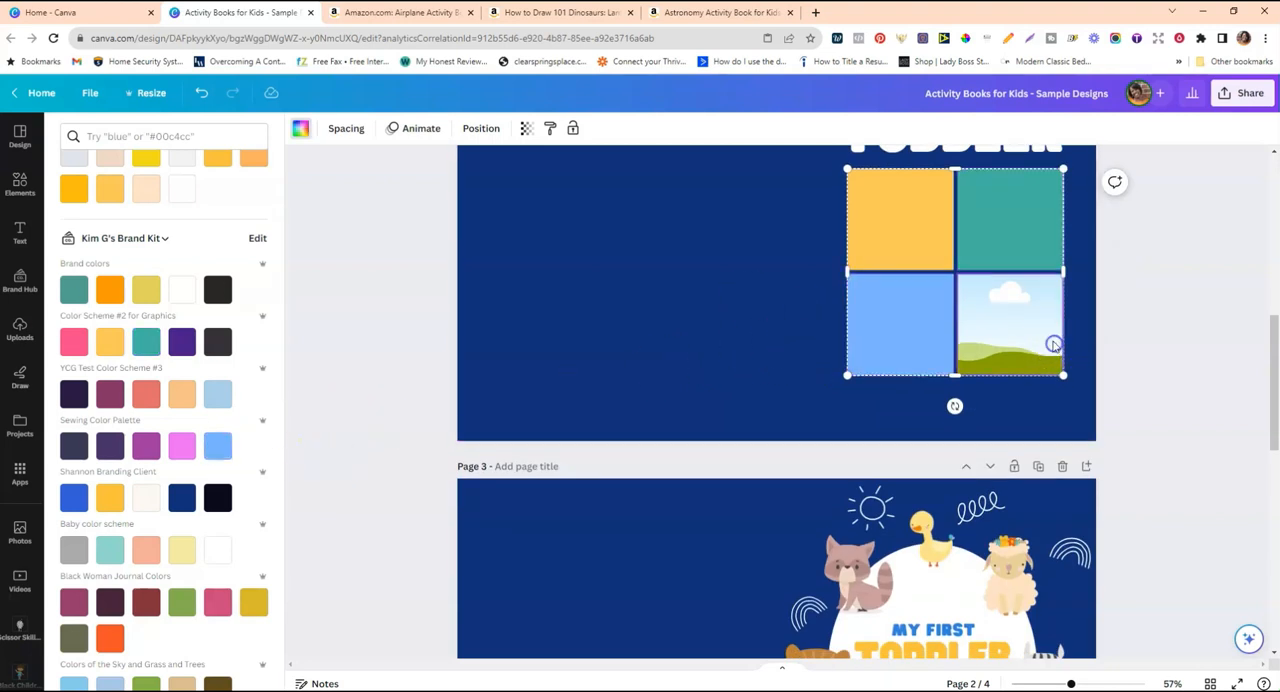
scroll(1053, 345, "up", 3)
scroll(1053, 345, "down", 2)
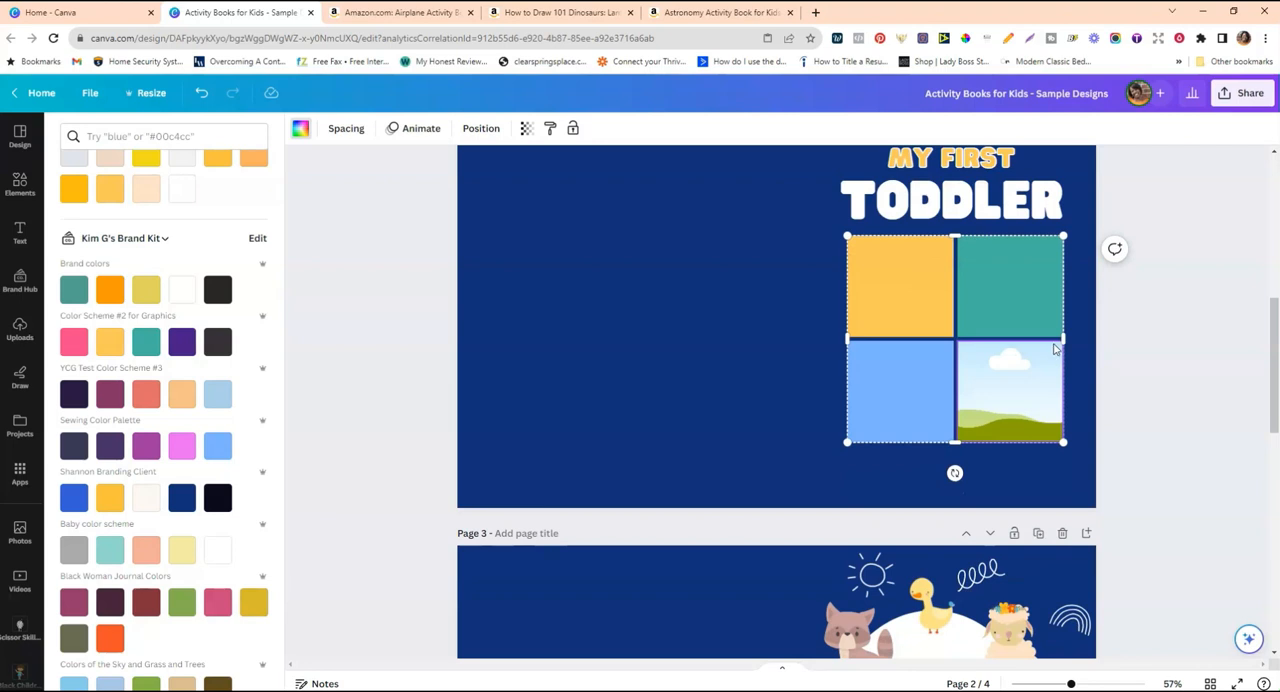
left_click(174, 447)
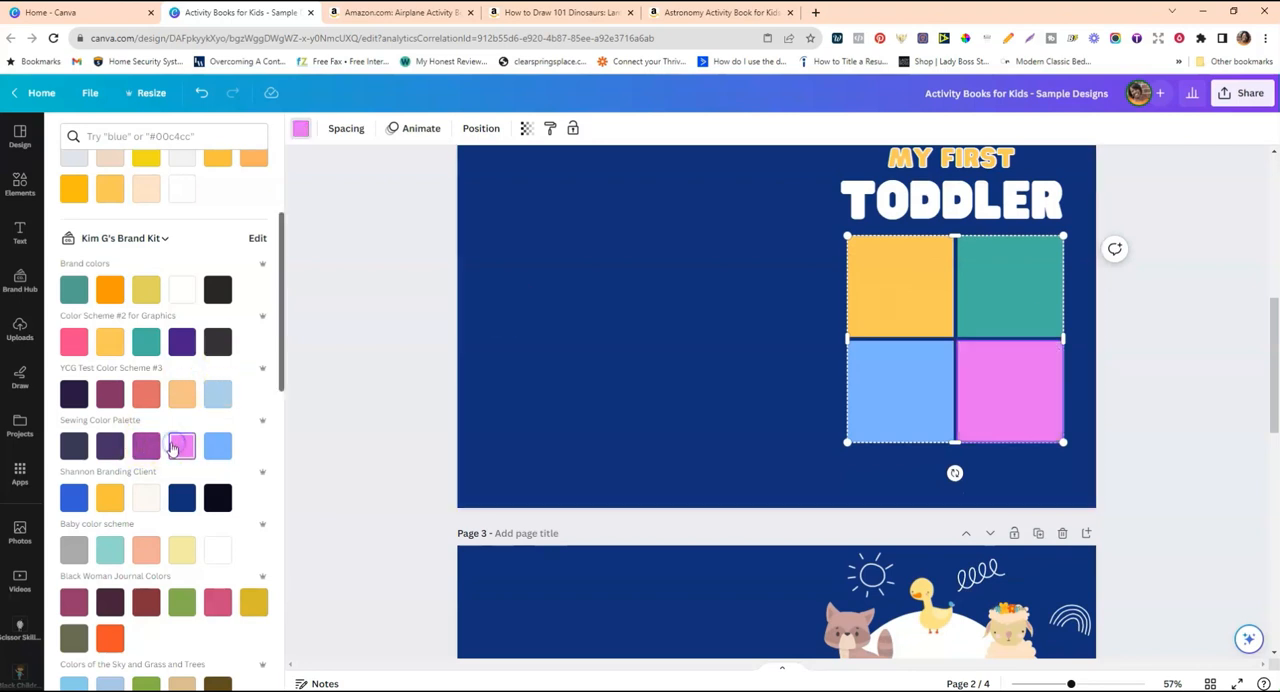
scroll(986, 391, "up", 3)
scroll(984, 390, "down", 3)
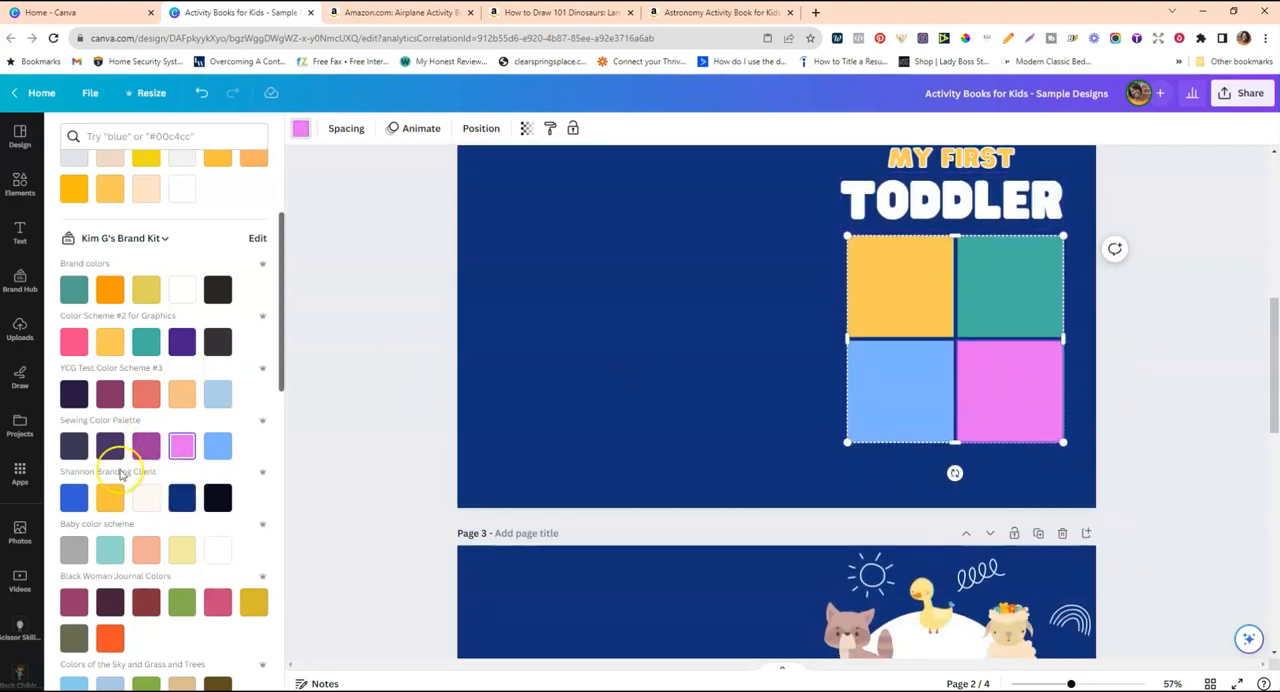
scroll(140, 455, "down", 5)
left_click(253, 594)
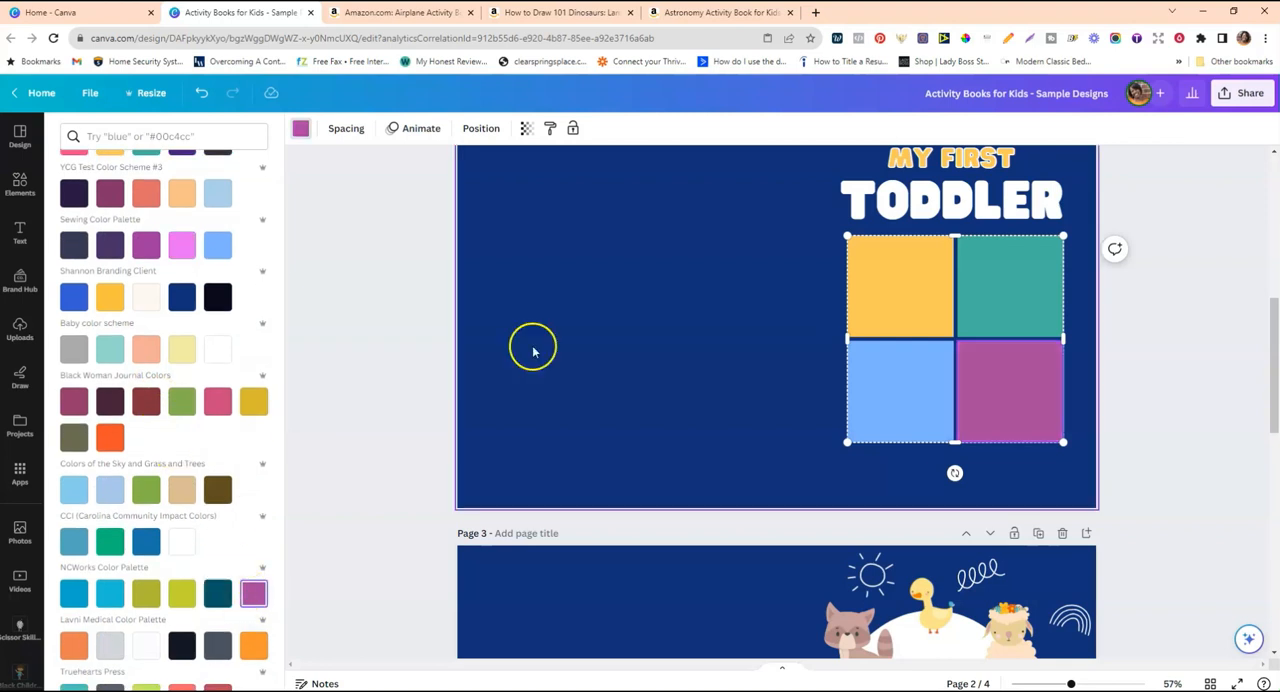
Try the NCWorks Color Palette purple as the page 2 background and undo that change.
left_click(675, 378)
scroll(675, 378, "up", 4)
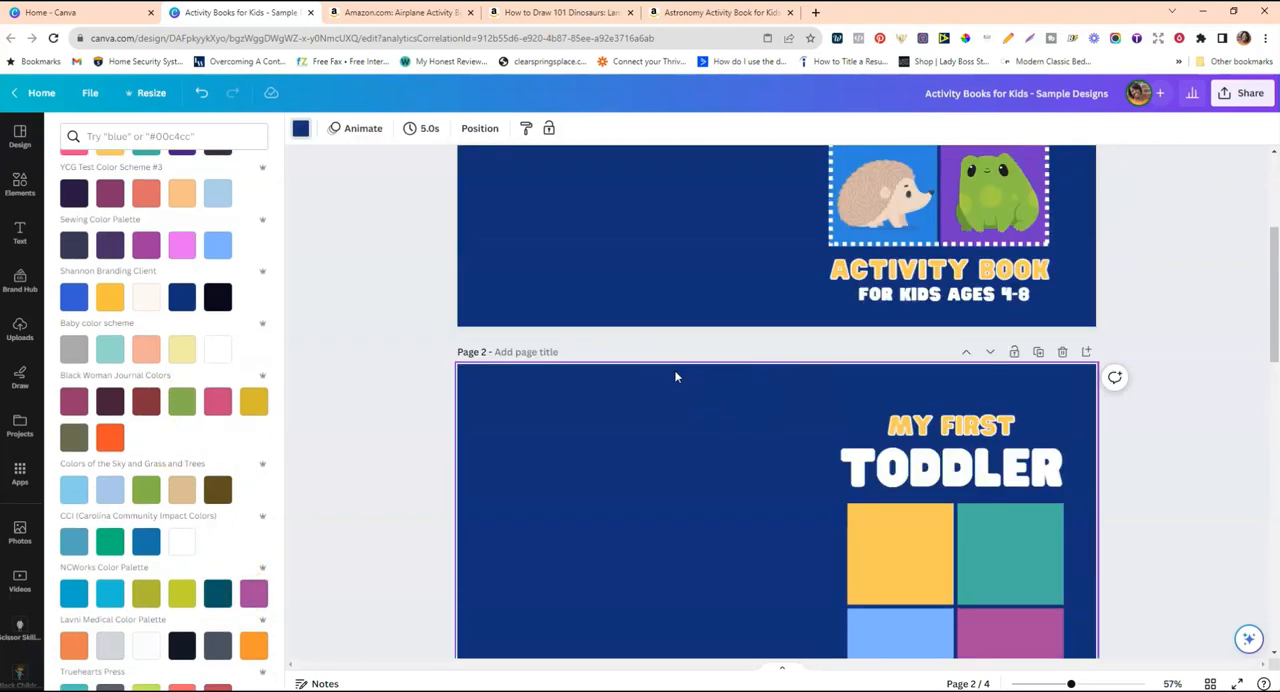
scroll(675, 377, "down", 2)
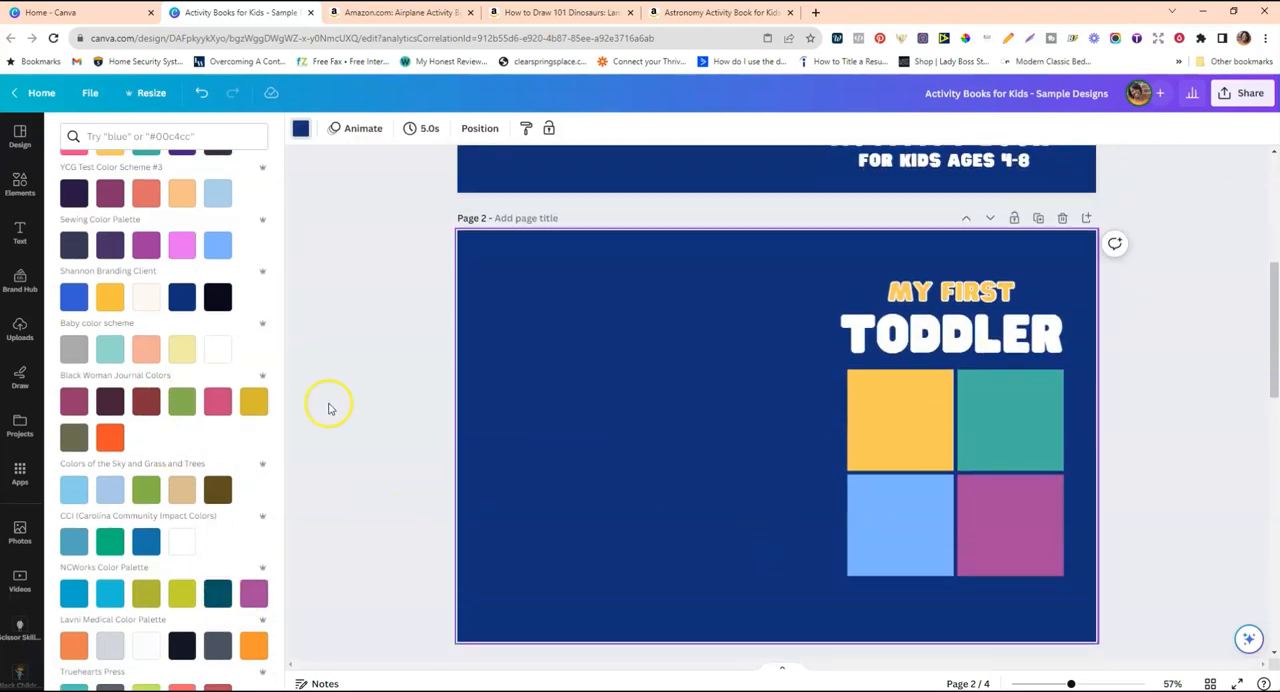
left_click(256, 592)
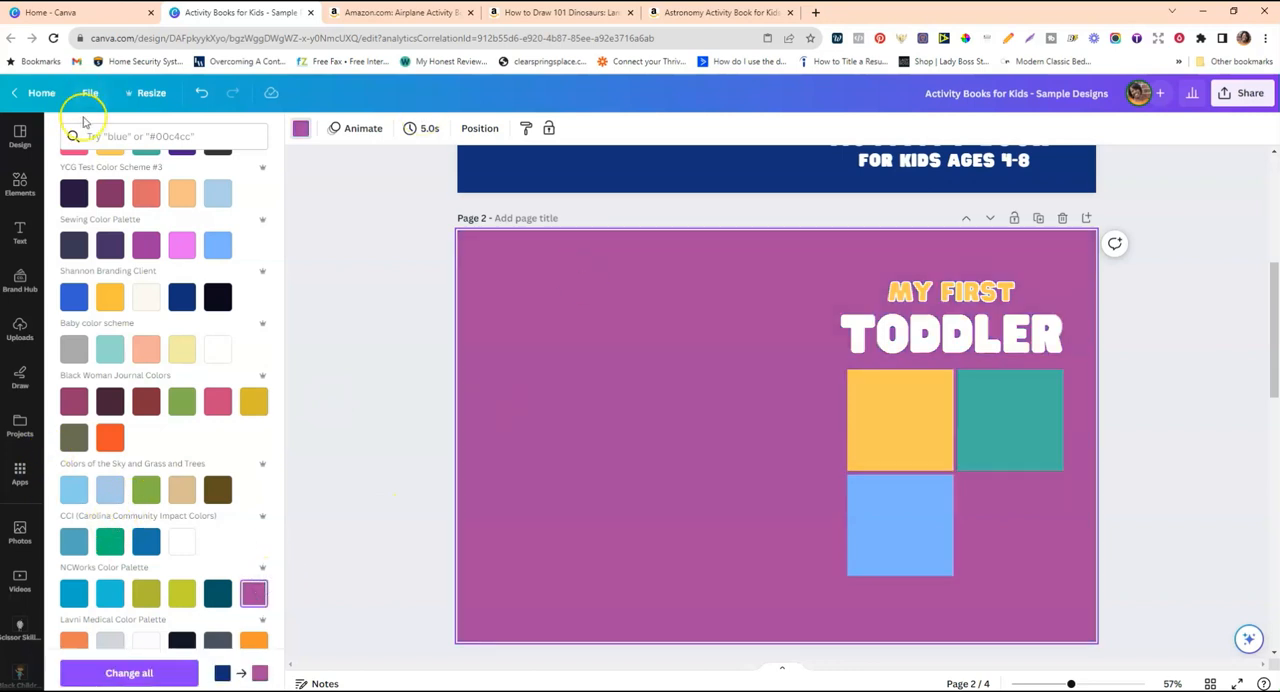
left_click(201, 92)
Fill the grid's bottom-right cell with the pink from Color Scheme #2 for Graphics.
left_click(983, 494)
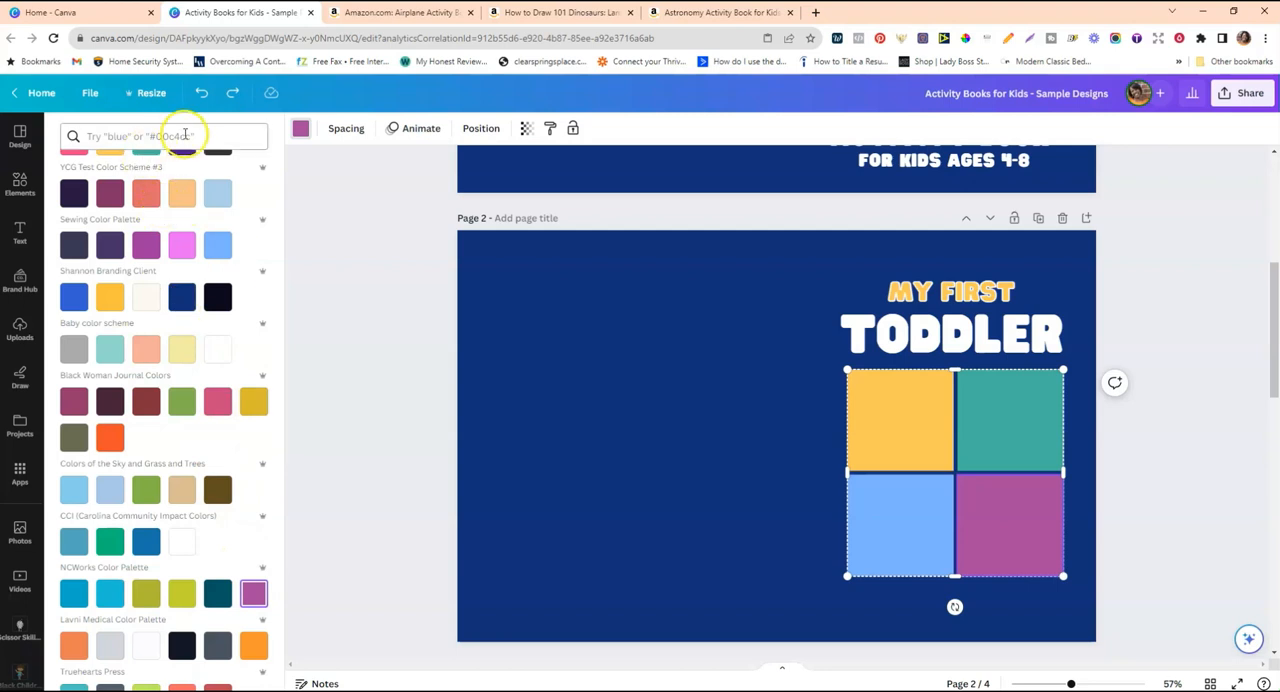
scroll(185, 200, "up", 2)
left_click(74, 274)
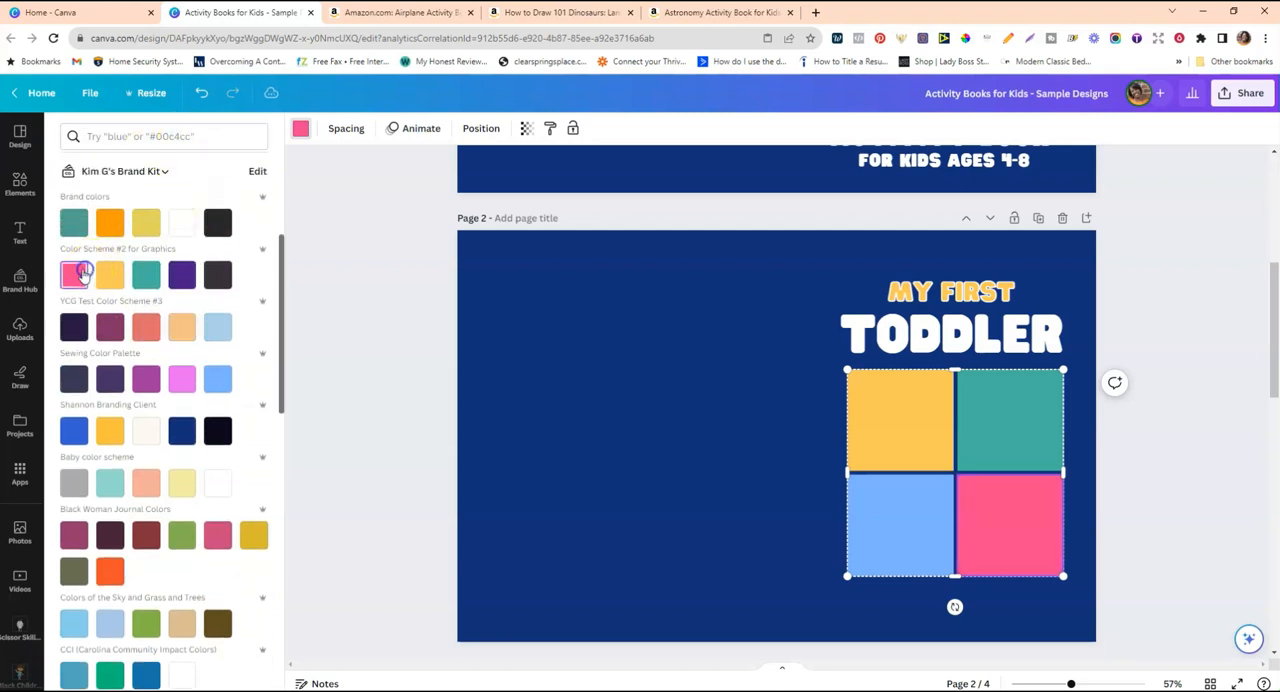
left_click(715, 410)
Widen the four-cell grid slightly on its left side to line up better with the word "TODDLER".
left_click(1030, 444)
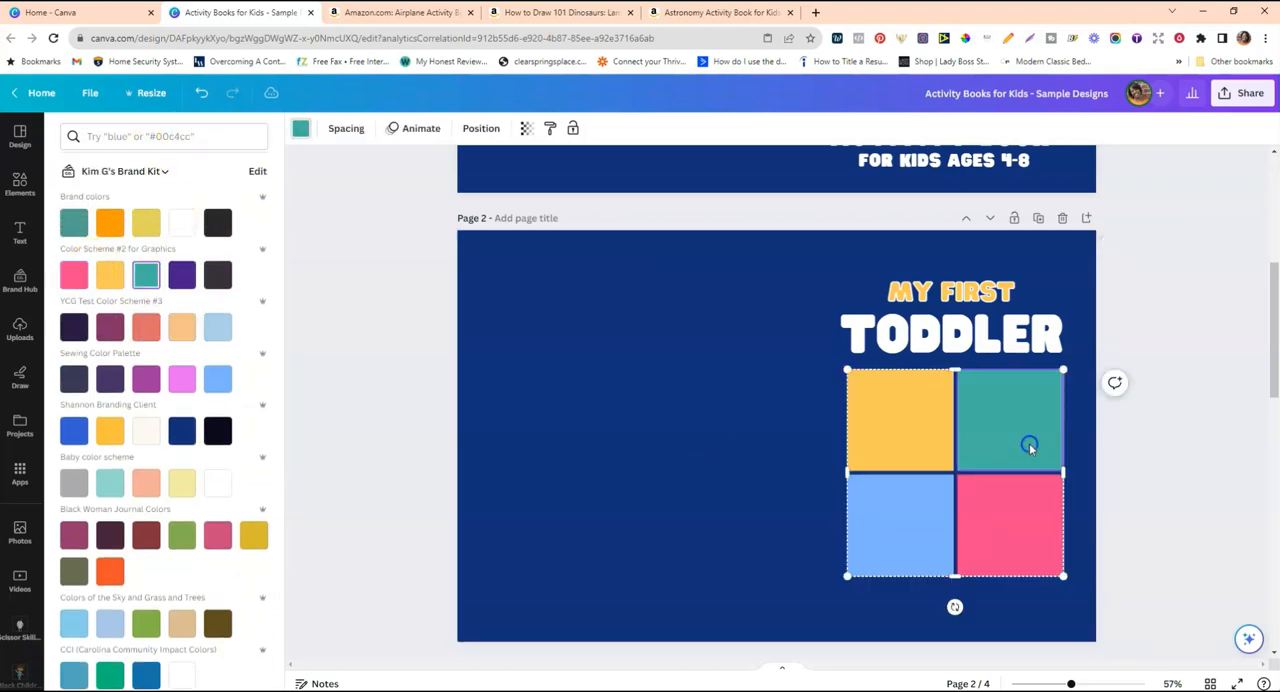
left_click_drag(845, 373, 847, 372)
left_click(737, 374)
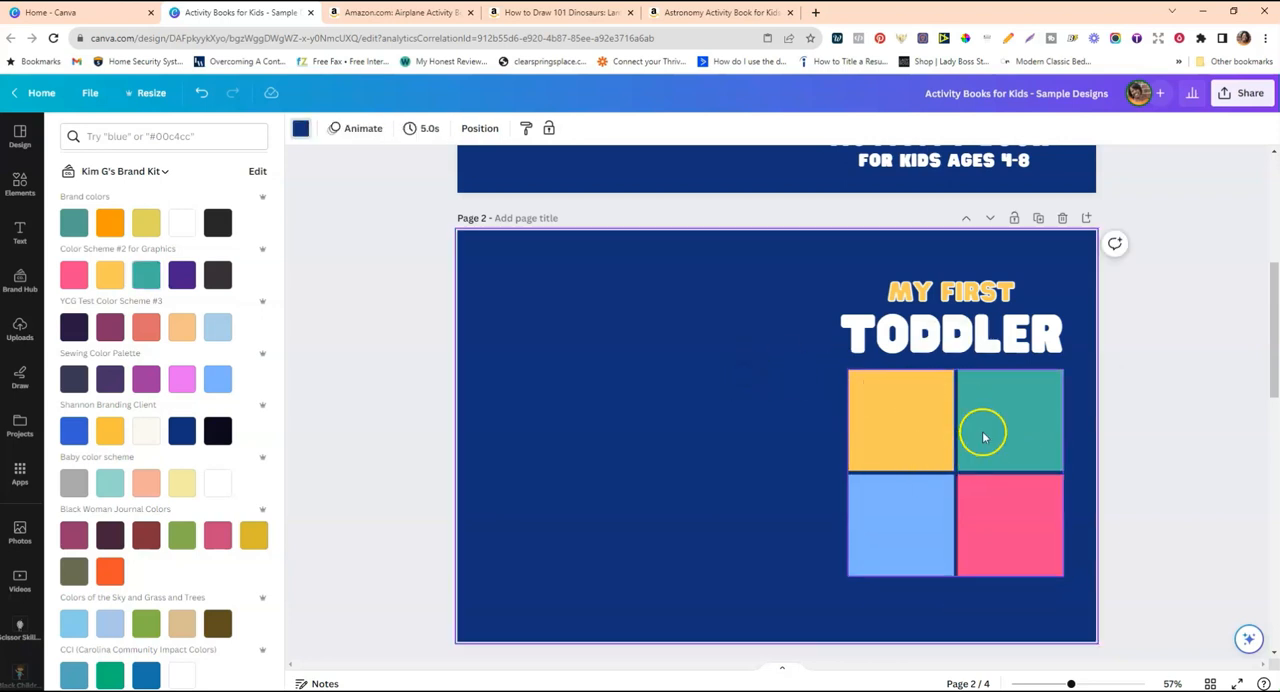
left_click(459, 289)
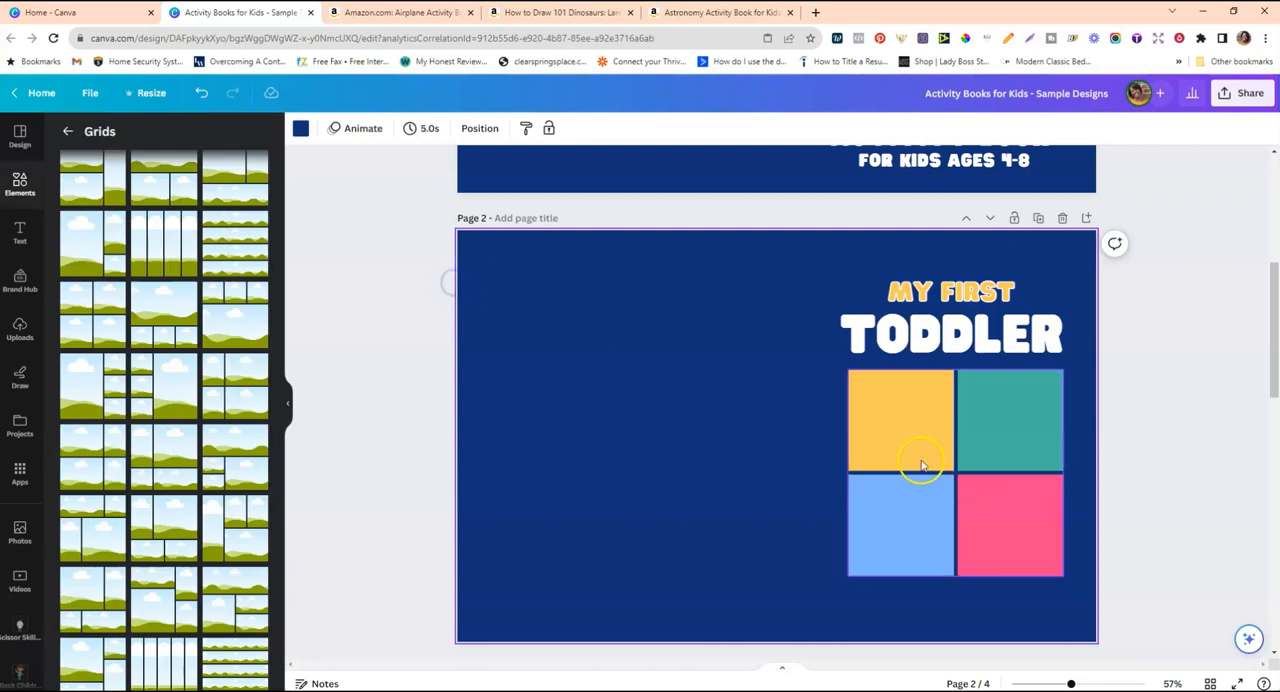
left_click(883, 416)
left_click_drag(846, 373, 845, 370)
left_click(790, 385)
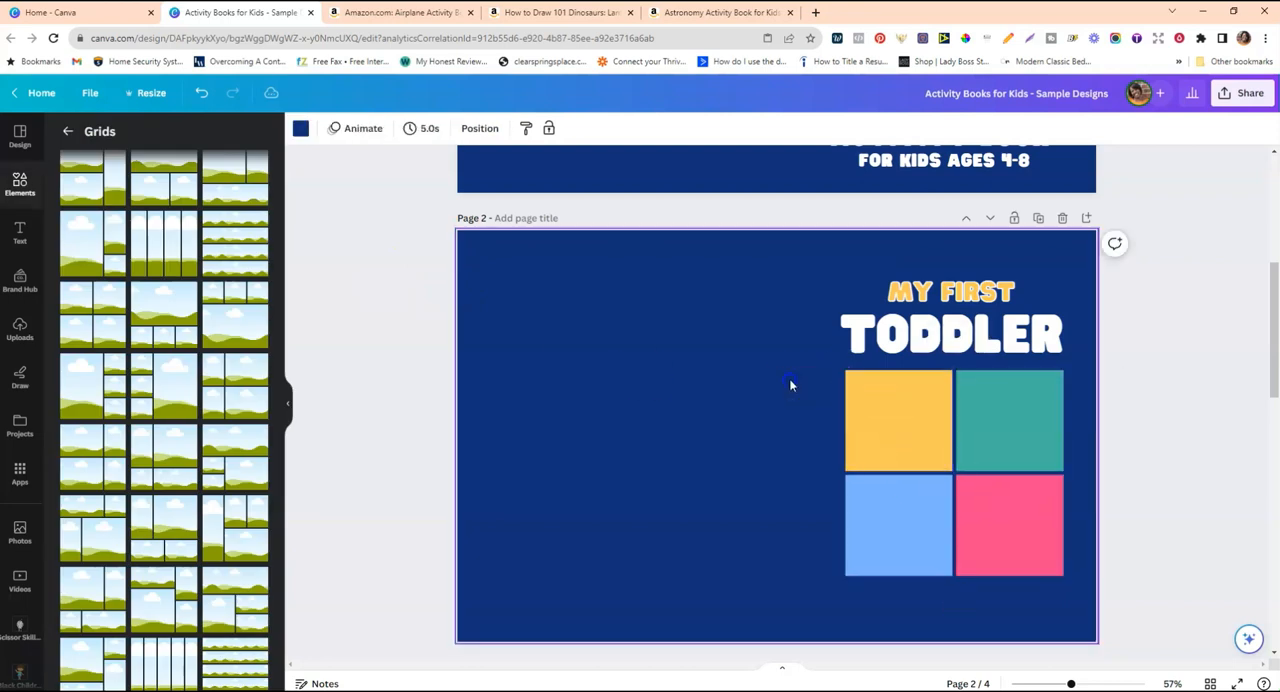
Search the elements for "cute animals" and show all graphics results.
left_click(22, 185)
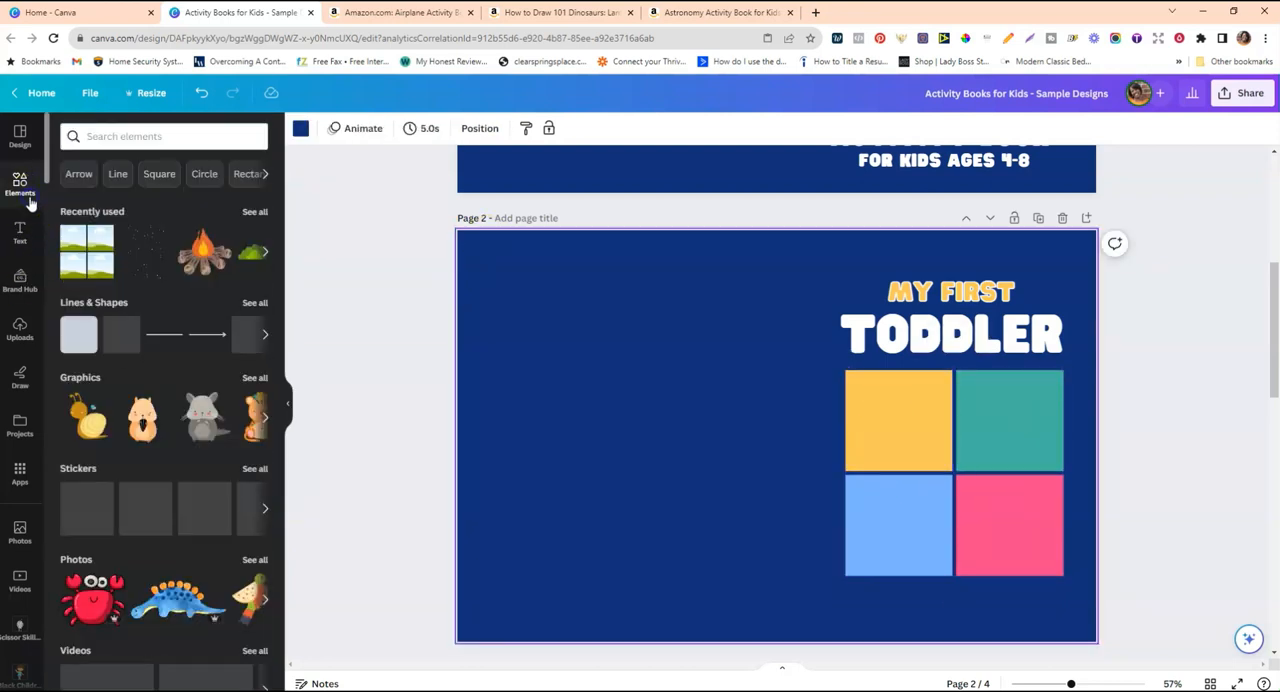
left_click(158, 137)
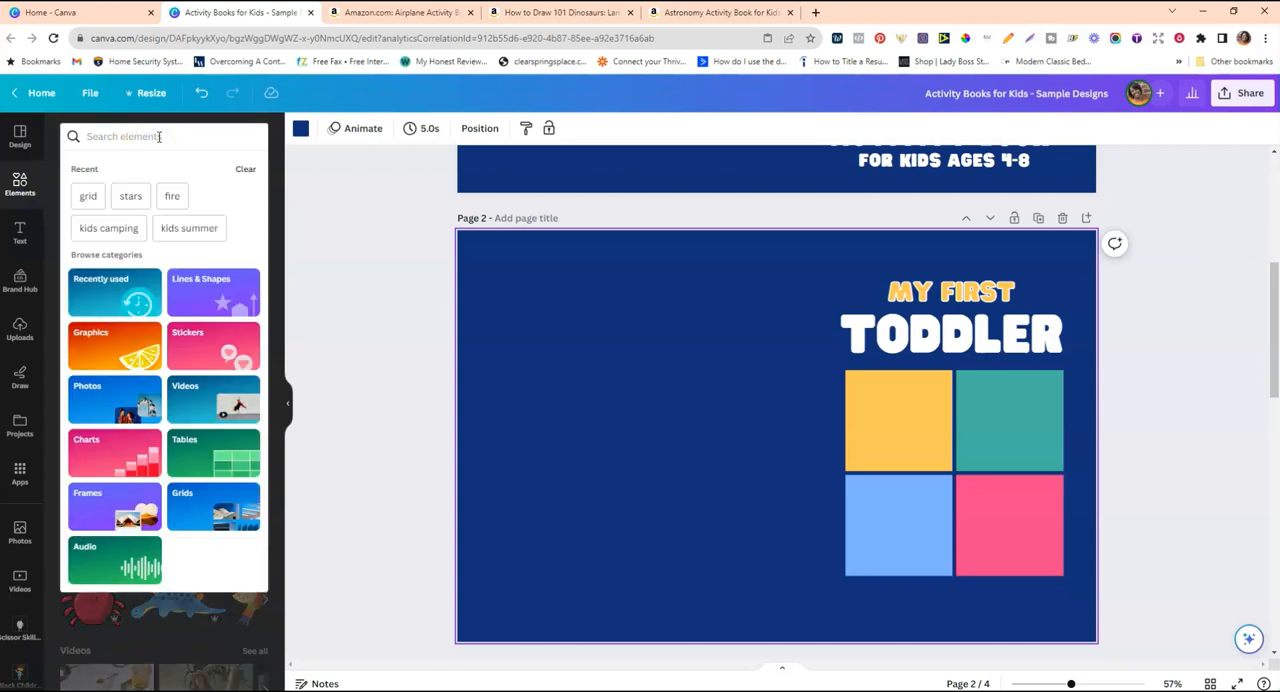
type("cute animals")
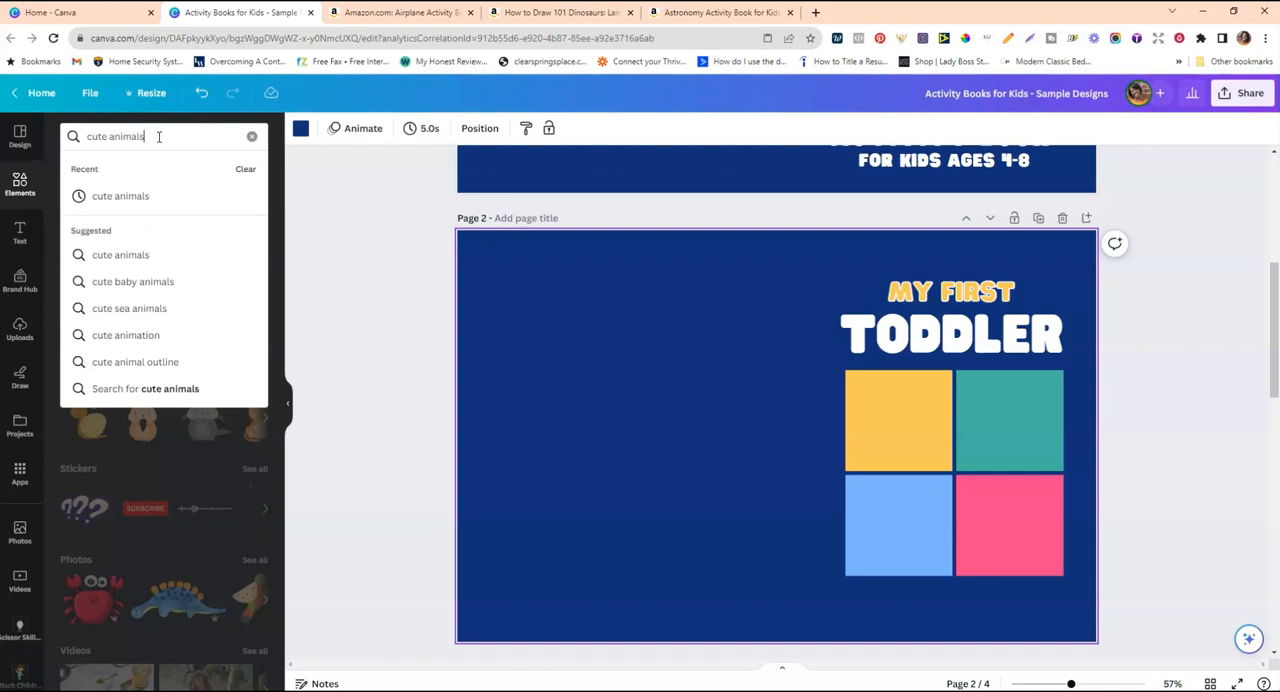
key("Return")
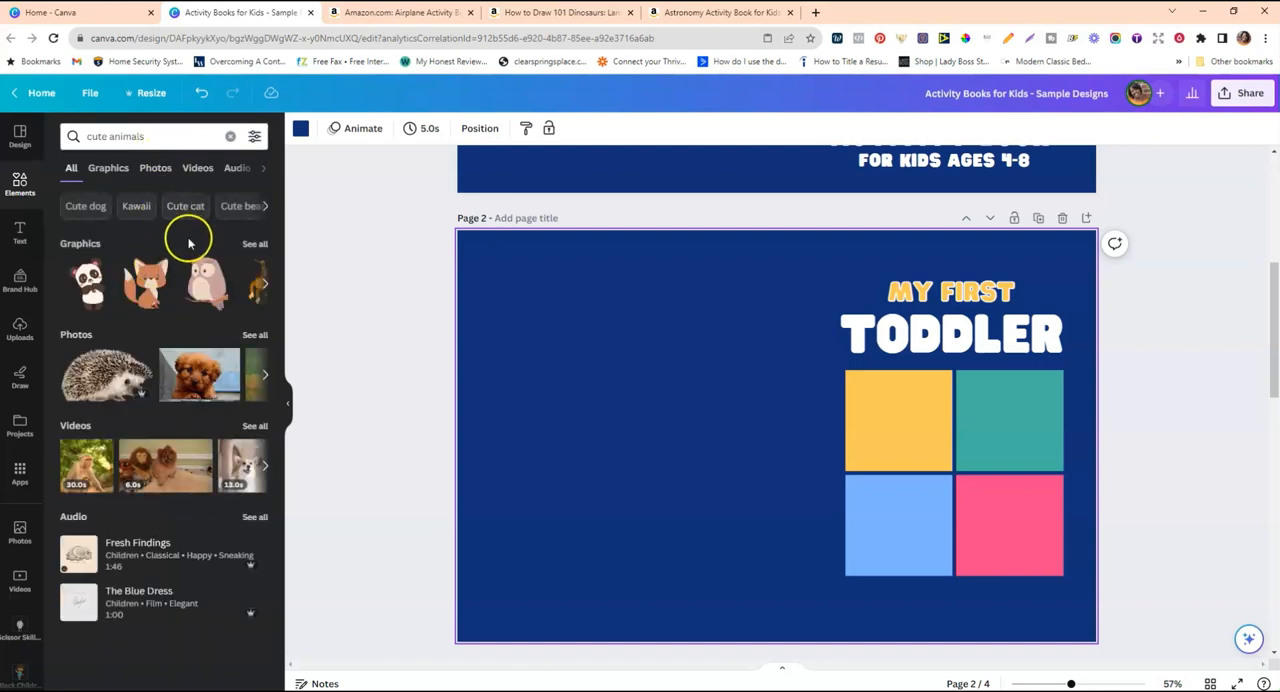
left_click(255, 245)
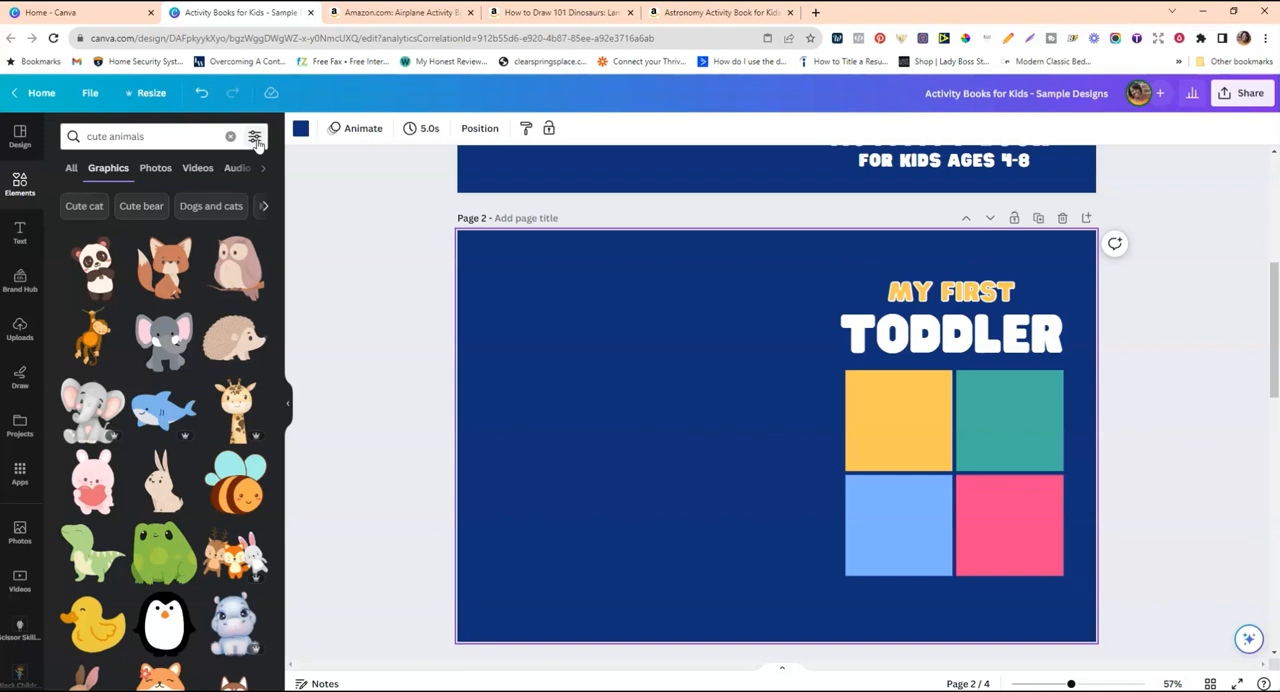
Filter the "cute animals" results to free items and show all matching graphics.
left_click(255, 137)
left_click(86, 507)
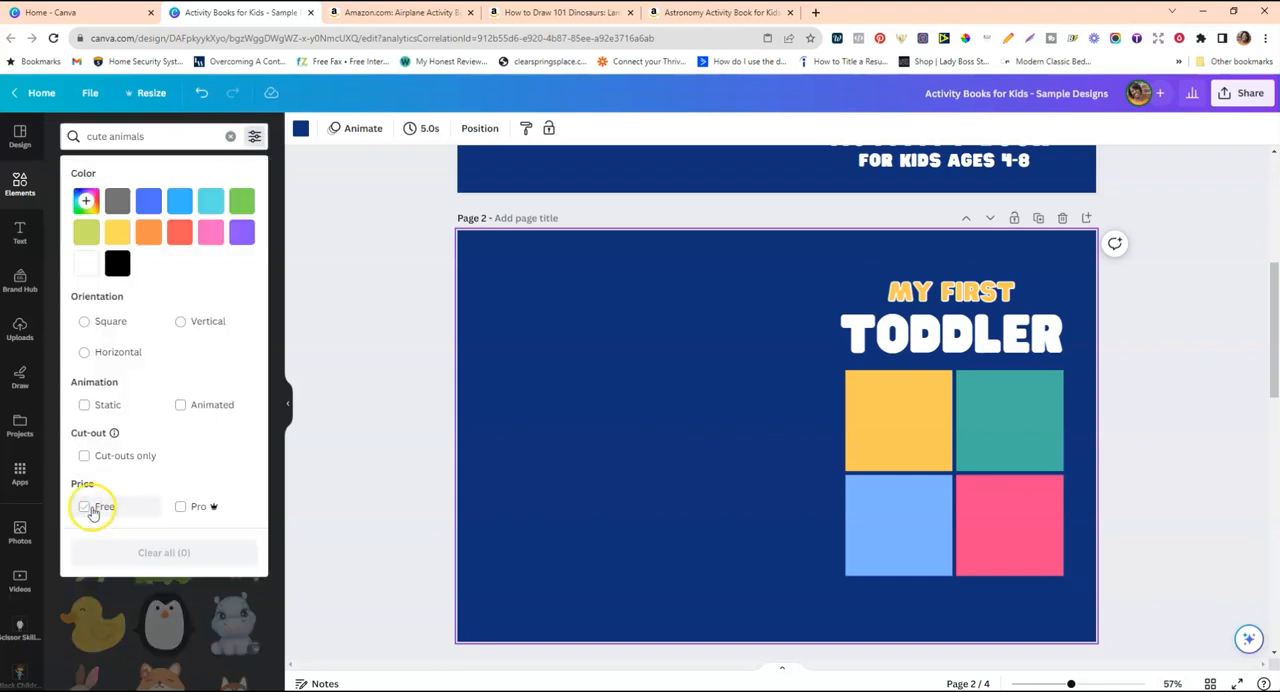
left_click(404, 383)
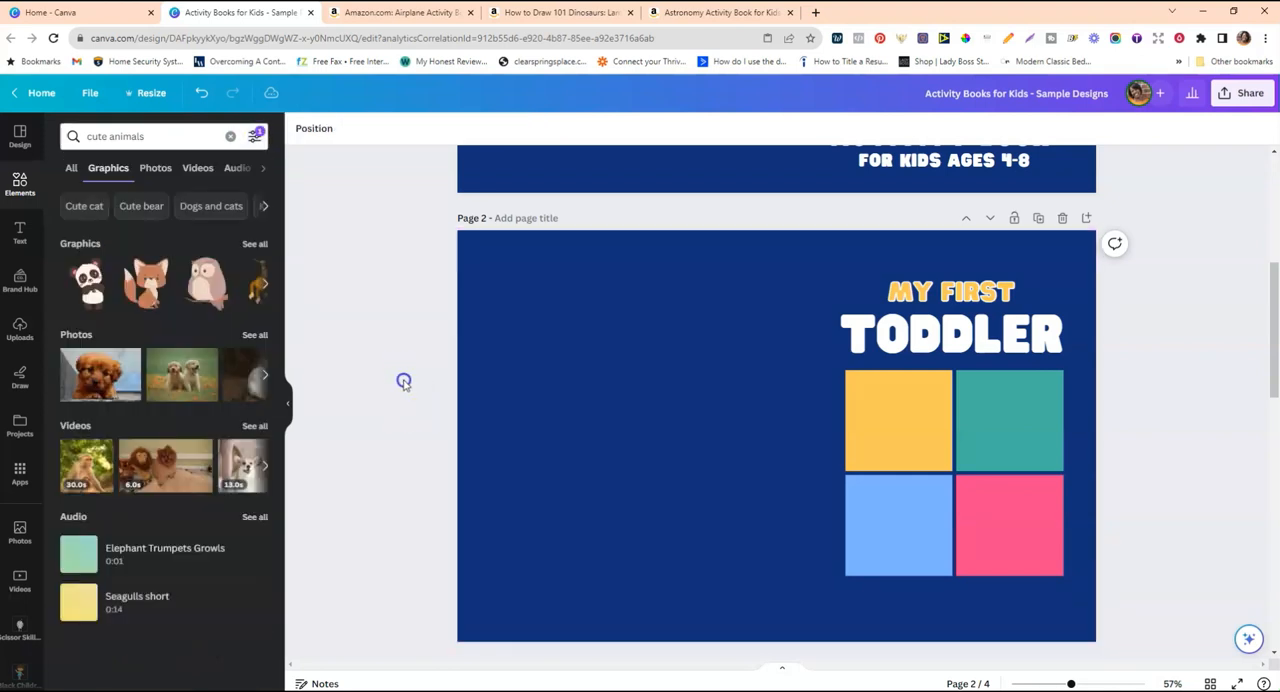
left_click(255, 243)
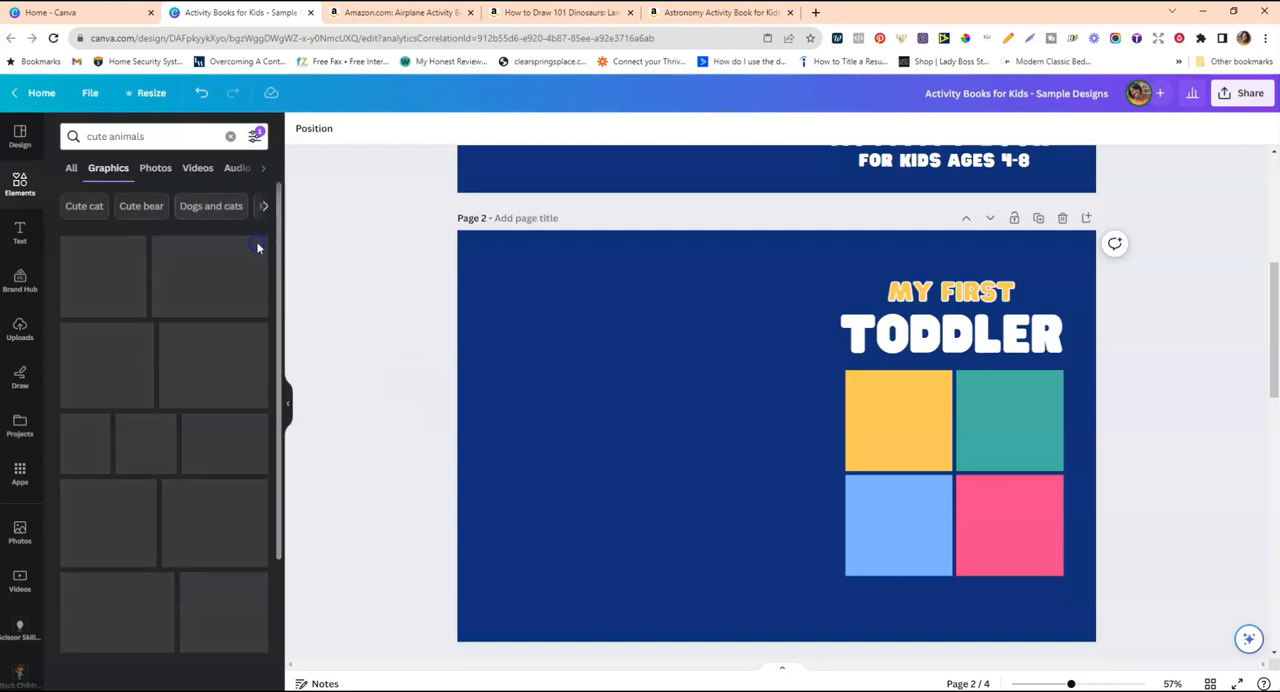
Add the sitting brown fox graphic to page 2 and shrink it to fit inside the grid's yellow-orange top-left cell.
scroll(751, 441, "up", 4)
scroll(751, 442, "down", 4)
scroll(751, 442, "down", 1)
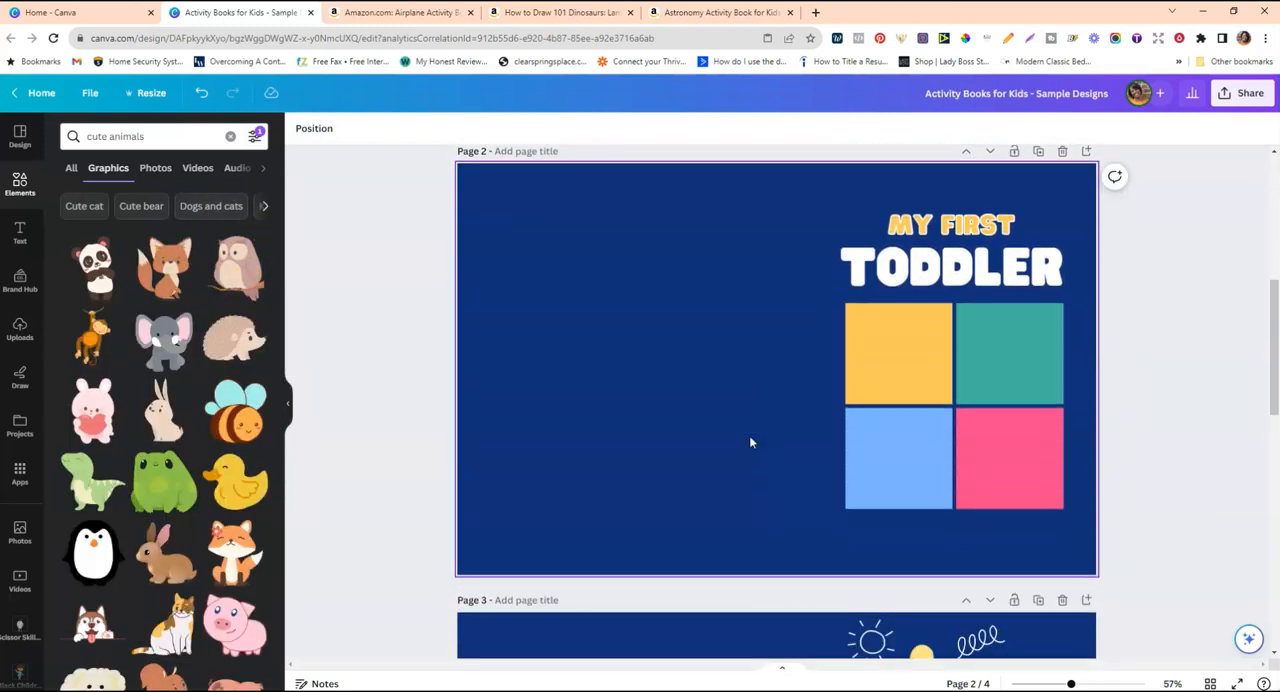
left_click(175, 287)
left_click_drag(845, 287, 800, 340)
left_click_drag(752, 400, 899, 350)
left_click_drag(851, 304, 857, 308)
left_click_drag(940, 408, 940, 402)
left_click(692, 334)
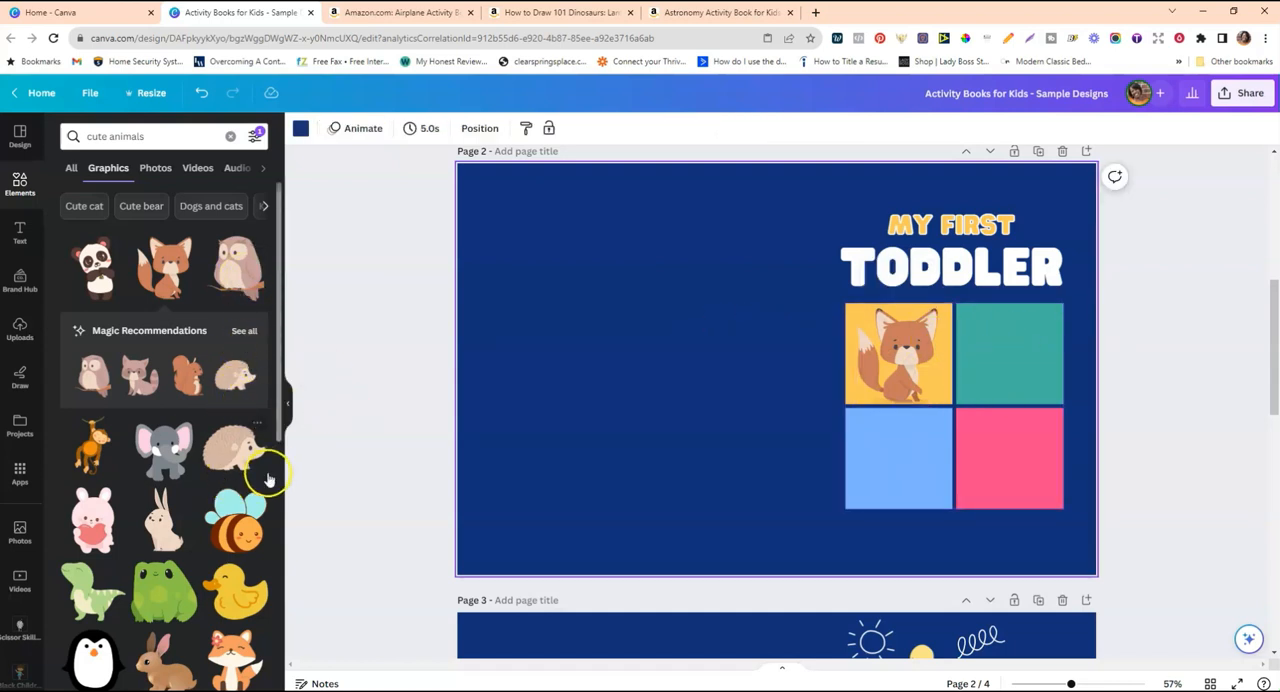
Add the green frog graphic to page 2, shrink it and move it onto the grid's pink bottom-right cell.
left_click(175, 593)
left_click_drag(749, 337, 714, 284)
left_click_drag(771, 360, 985, 457)
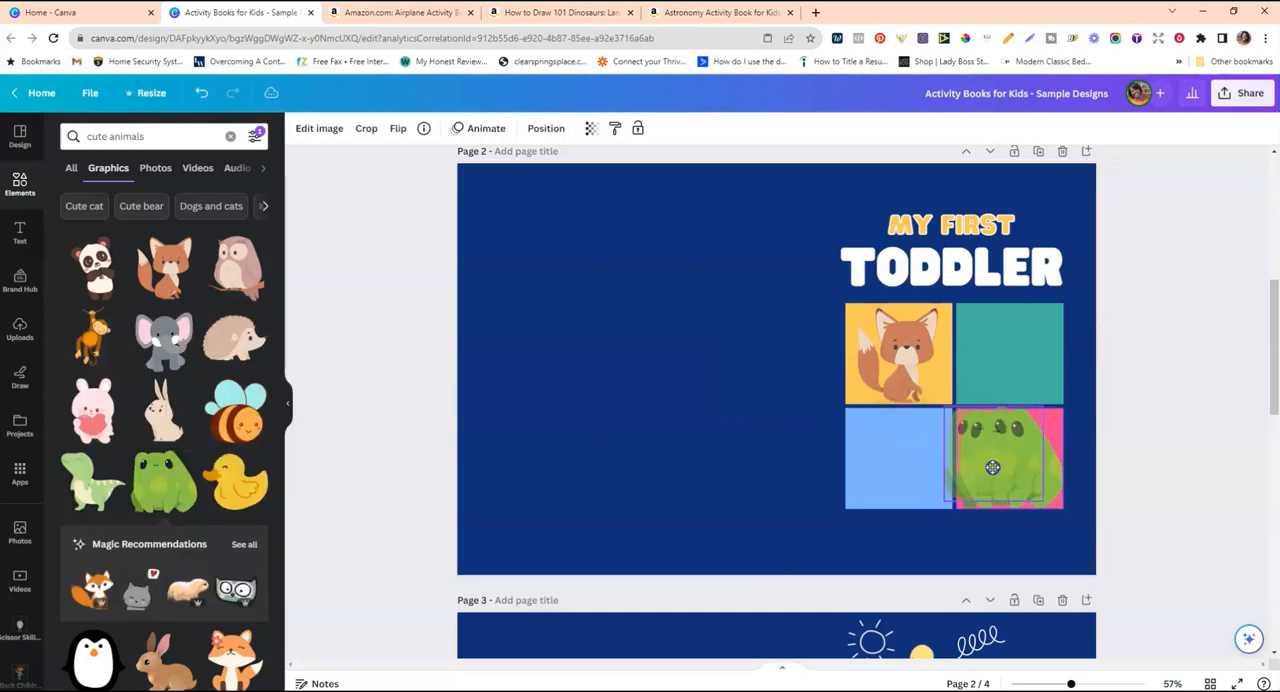
Undo the frog's replacement of the pink cell fill, and size the frog to sit within that cell with a small margin.
left_click(208, 95)
left_click(1020, 455)
left_click_drag(946, 404, 968, 417)
left_click_drag(1000, 455, 1004, 449)
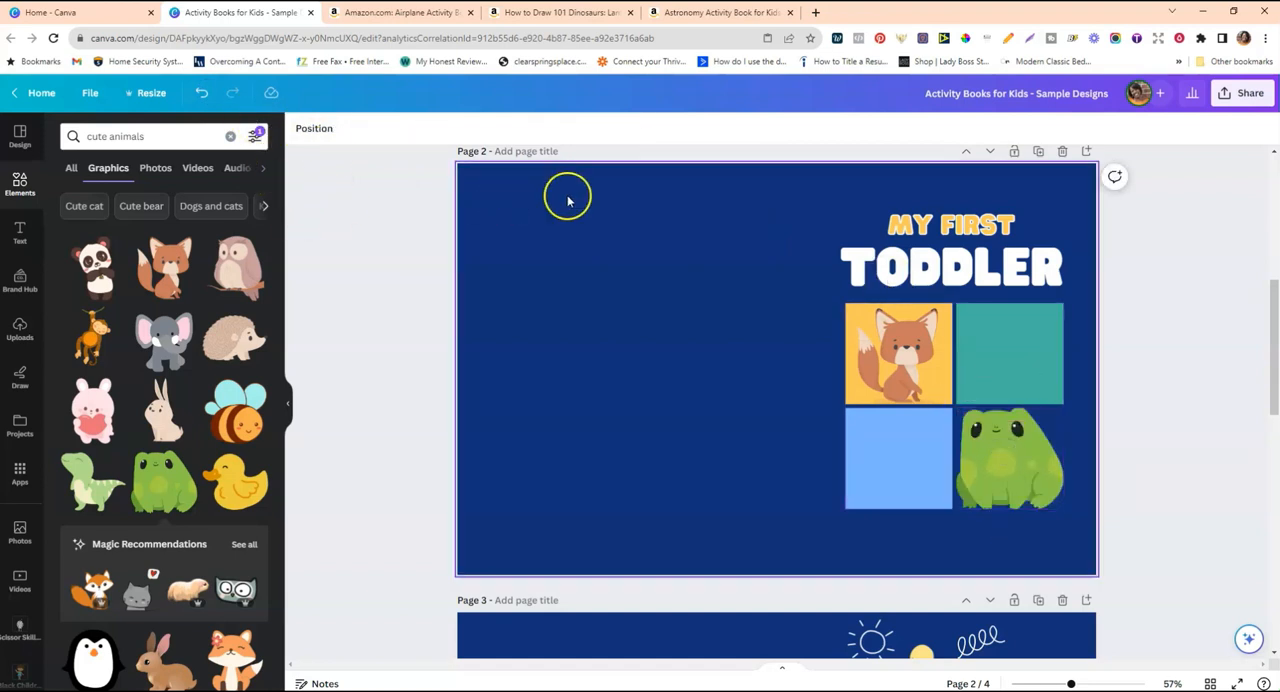
left_click(201, 93)
left_click(1022, 450)
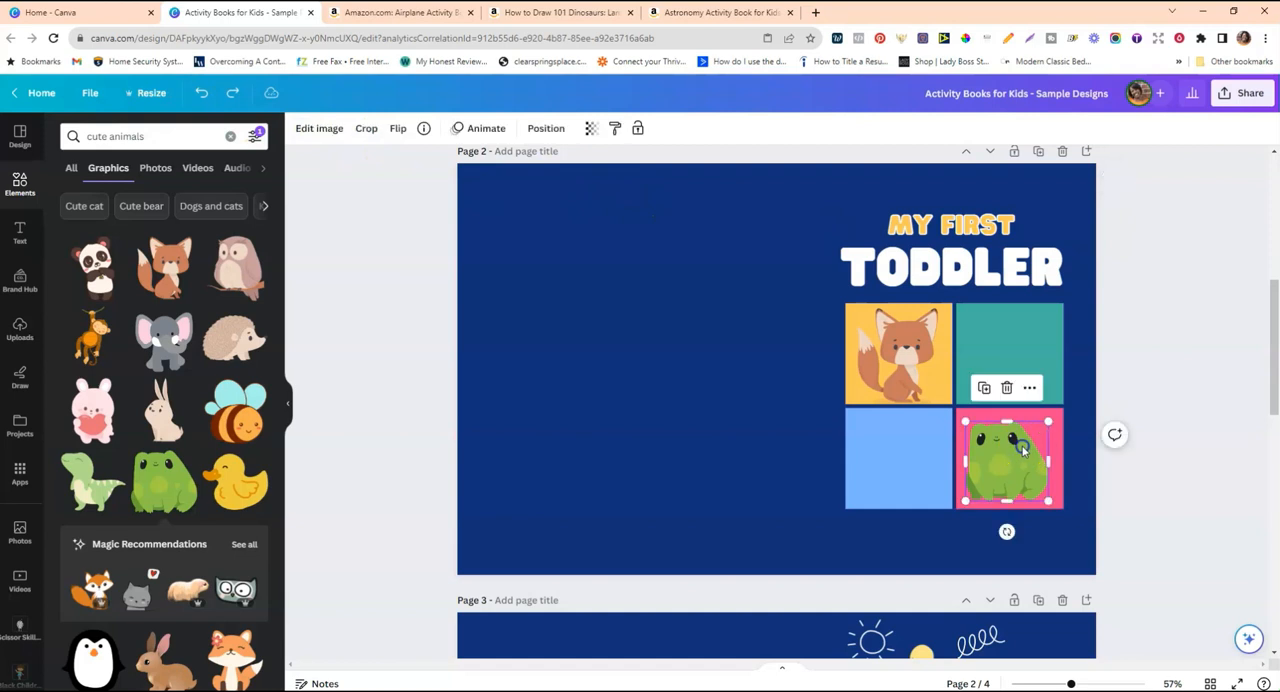
left_click_drag(1049, 430, 1052, 427)
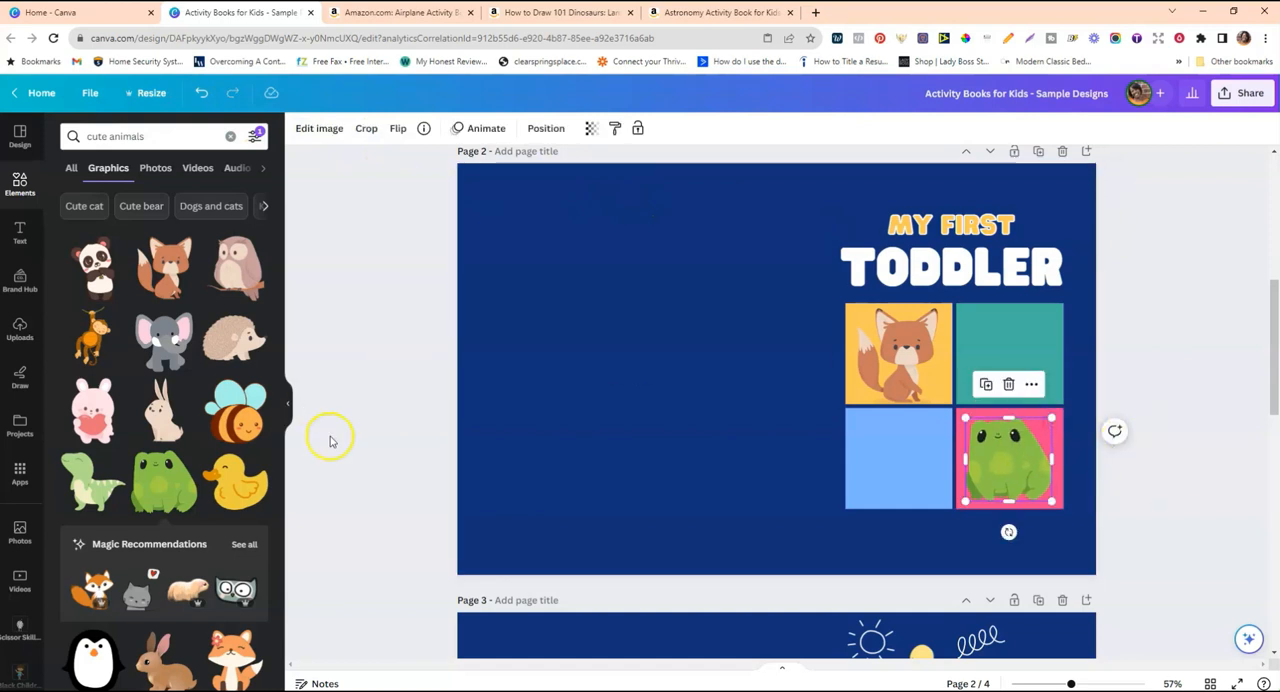
Try the yellow duck and the pink bunny graphics on page 2, deleting each one.
left_click(240, 490)
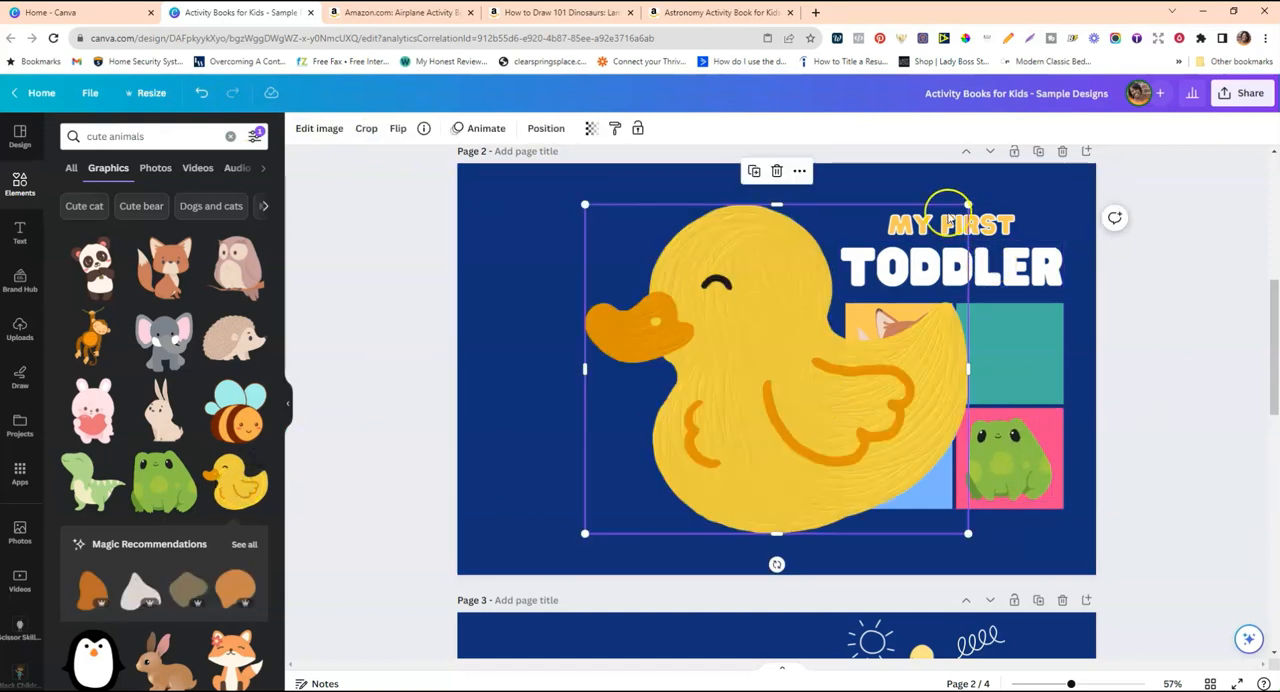
left_click(776, 172)
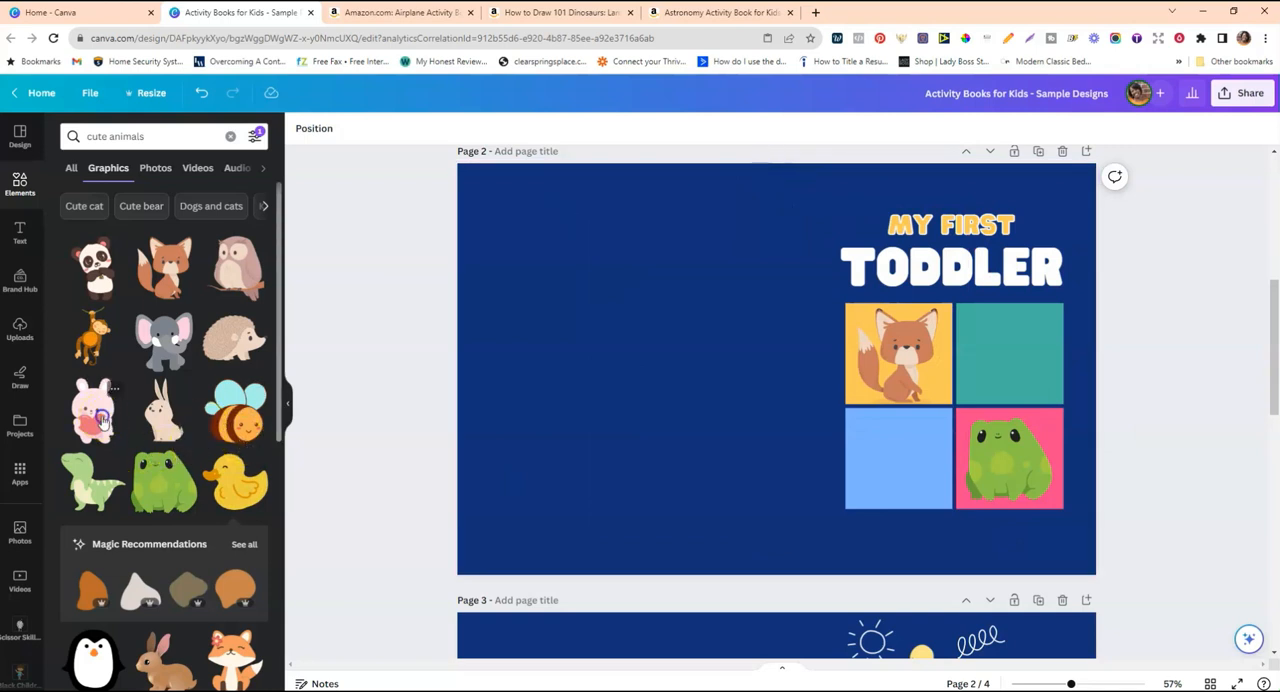
left_click(98, 416)
left_click_drag(882, 206, 729, 400)
left_click(703, 381)
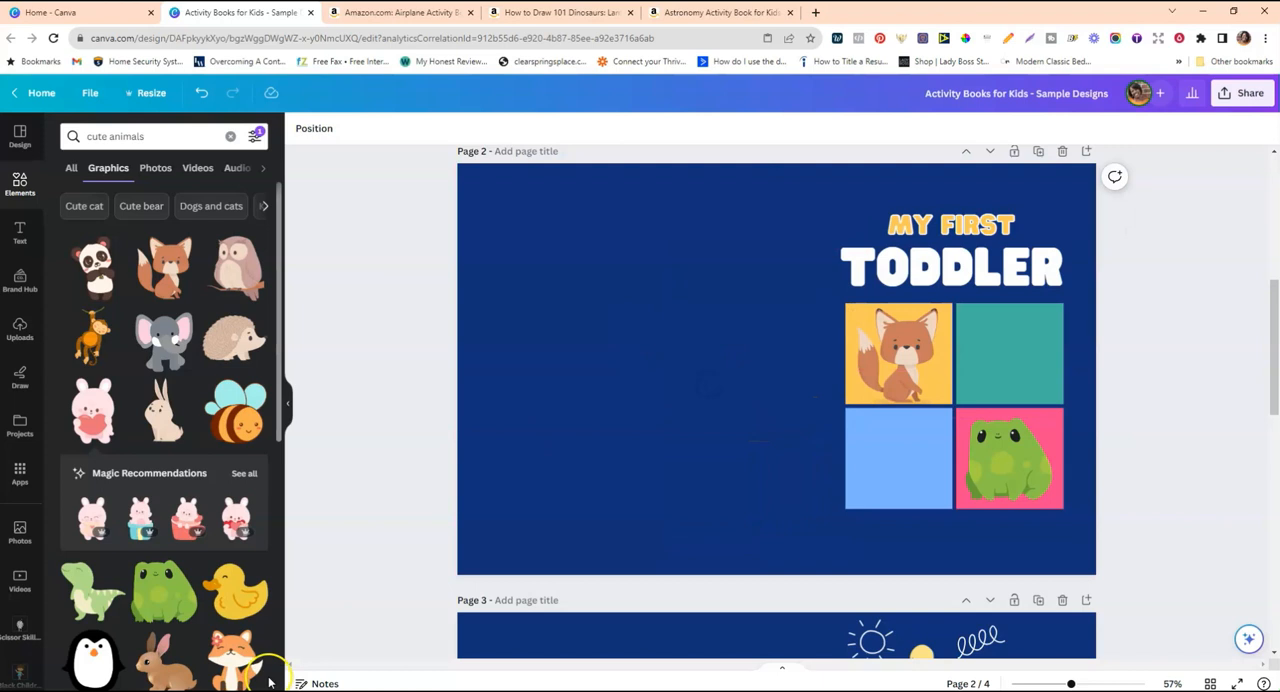
Add the orange fox with a flower to the blue bottom-left cell, undo its replacement of the cell fill, and centre it there.
left_click(236, 655)
left_click_drag(810, 340, 897, 431)
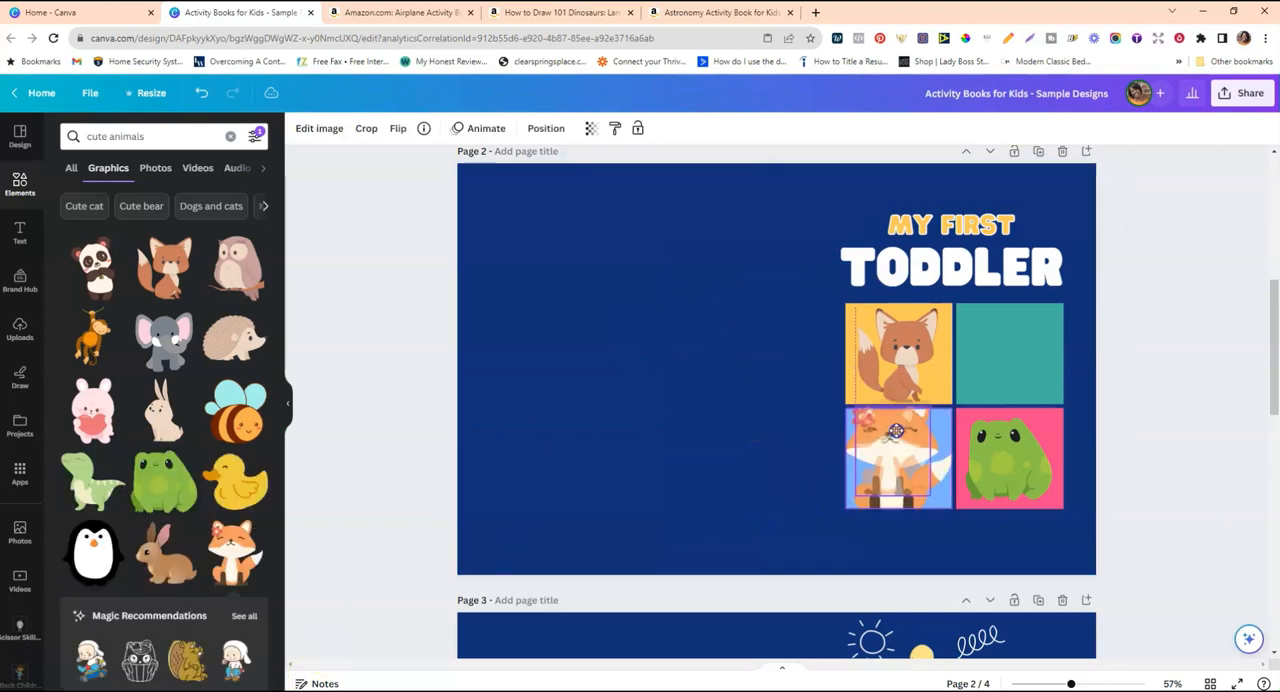
left_click(208, 95)
left_click(866, 452)
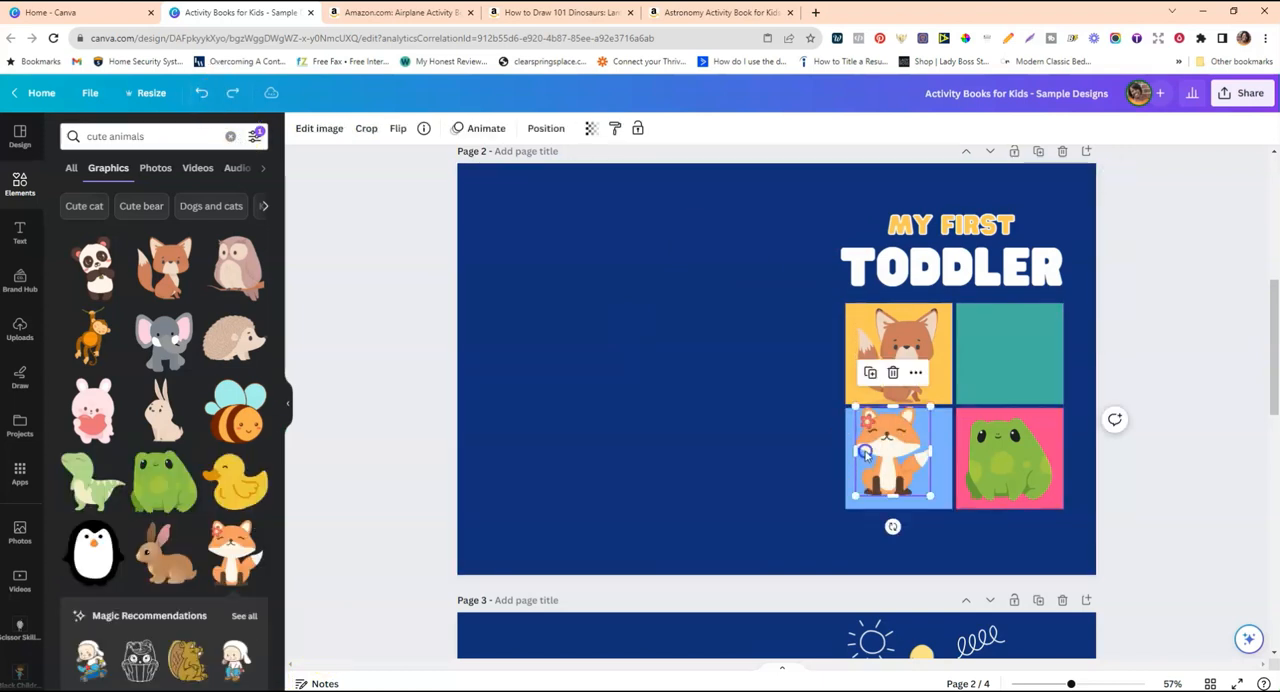
left_click_drag(855, 410, 865, 418)
left_click_drag(930, 494, 940, 499)
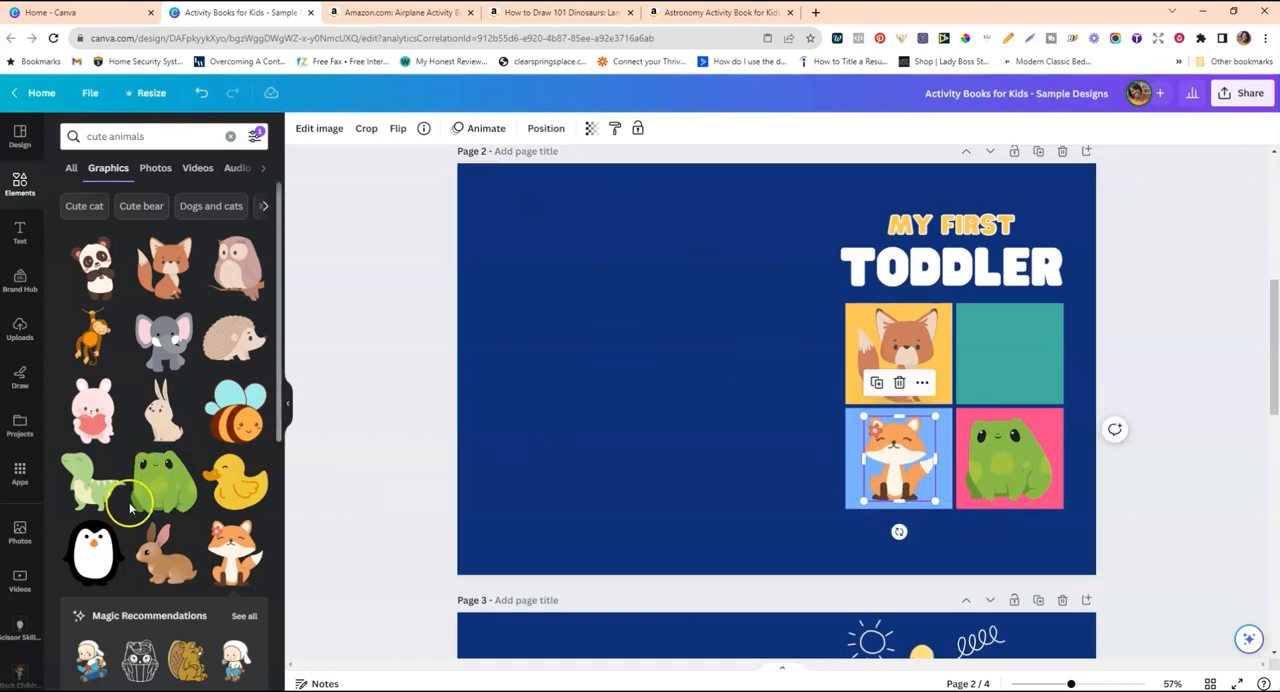
Add the green dinosaur graphic to page 2 and shrink it to fit inside the grid's teal top-right cell.
left_click(97, 492)
left_click_drag(683, 287, 747, 343)
left_click_drag(800, 420, 1065, 402)
left_click_drag(956, 305, 965, 313)
left_click(765, 324)
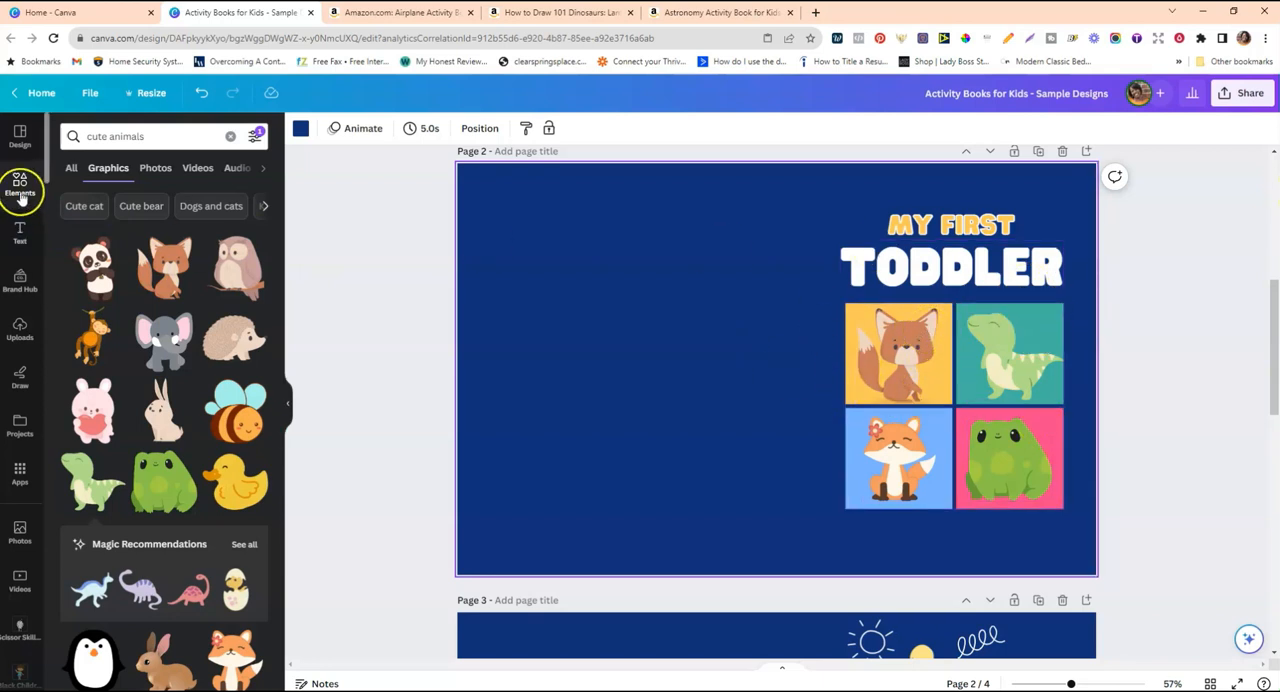
Add a rounded square shape to page 2 and change it to the sharp-cornered square.
left_click(230, 138)
left_click(77, 322)
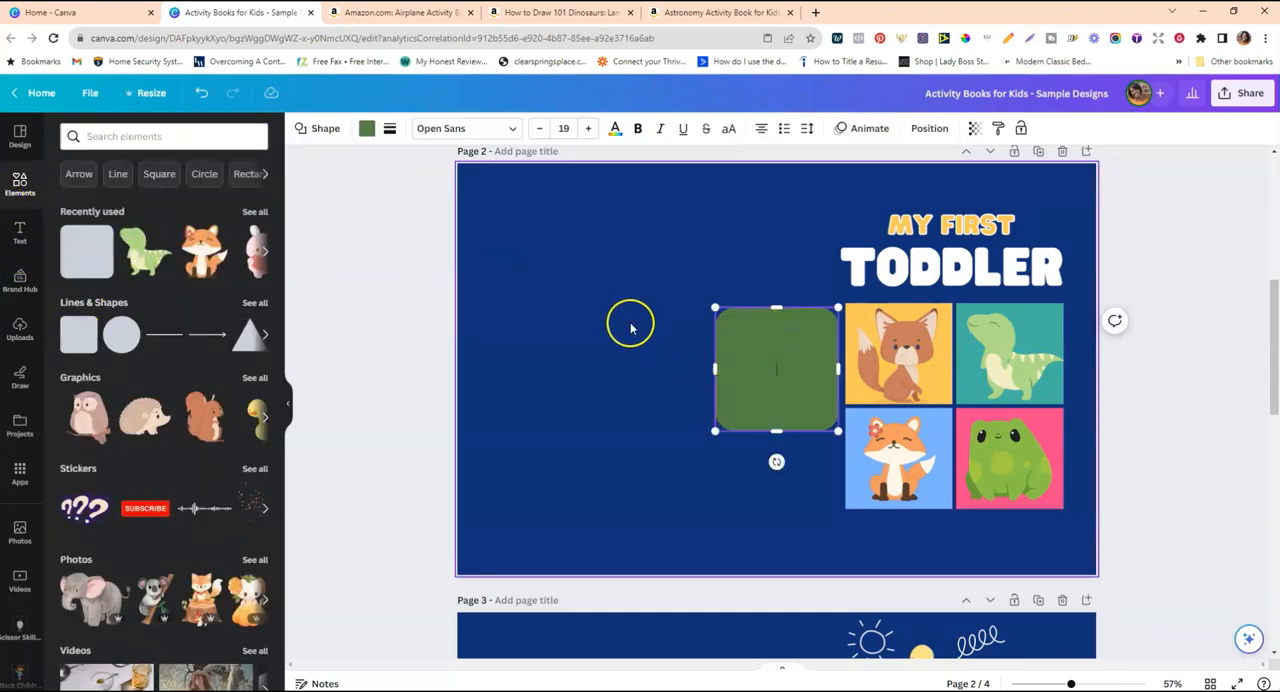
left_click(724, 332)
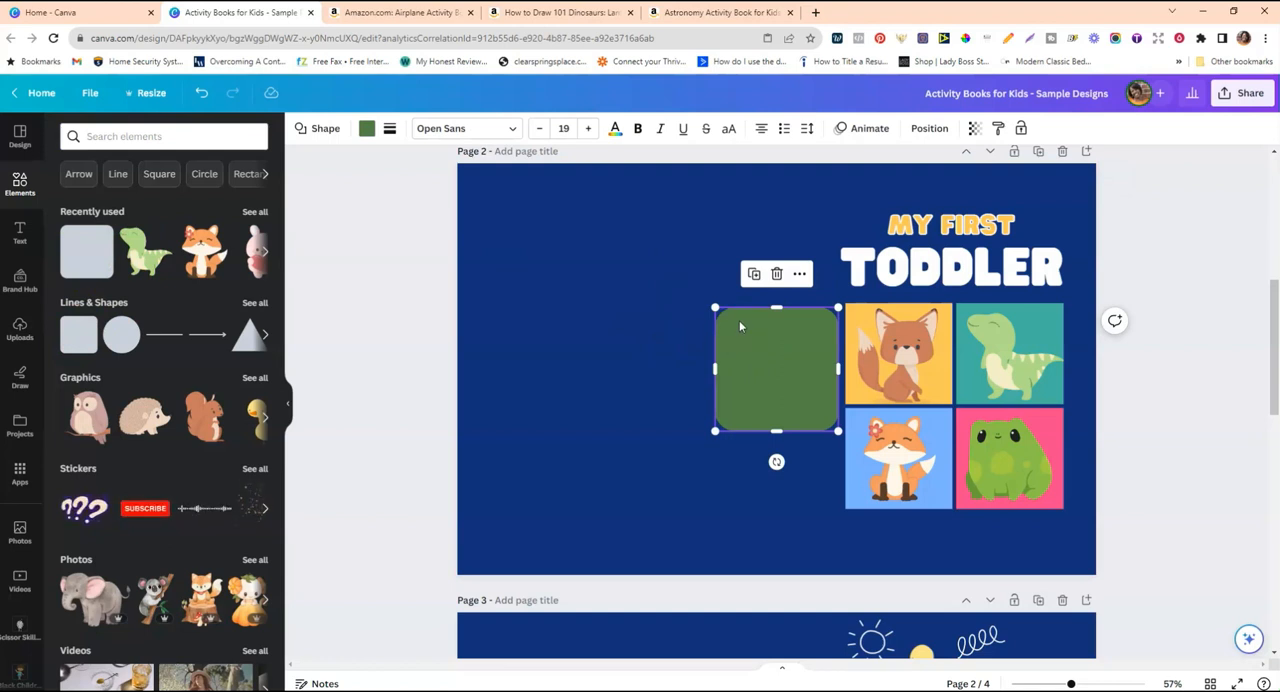
left_click(368, 130)
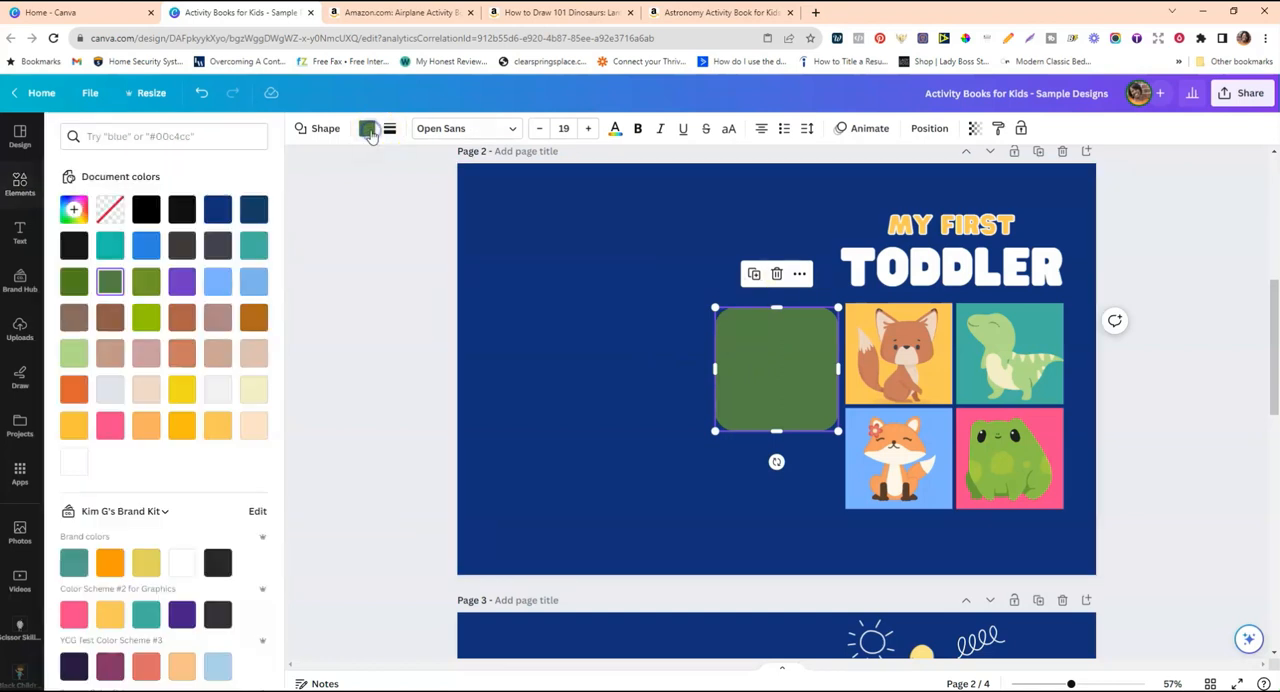
left_click(320, 130)
left_click(68, 199)
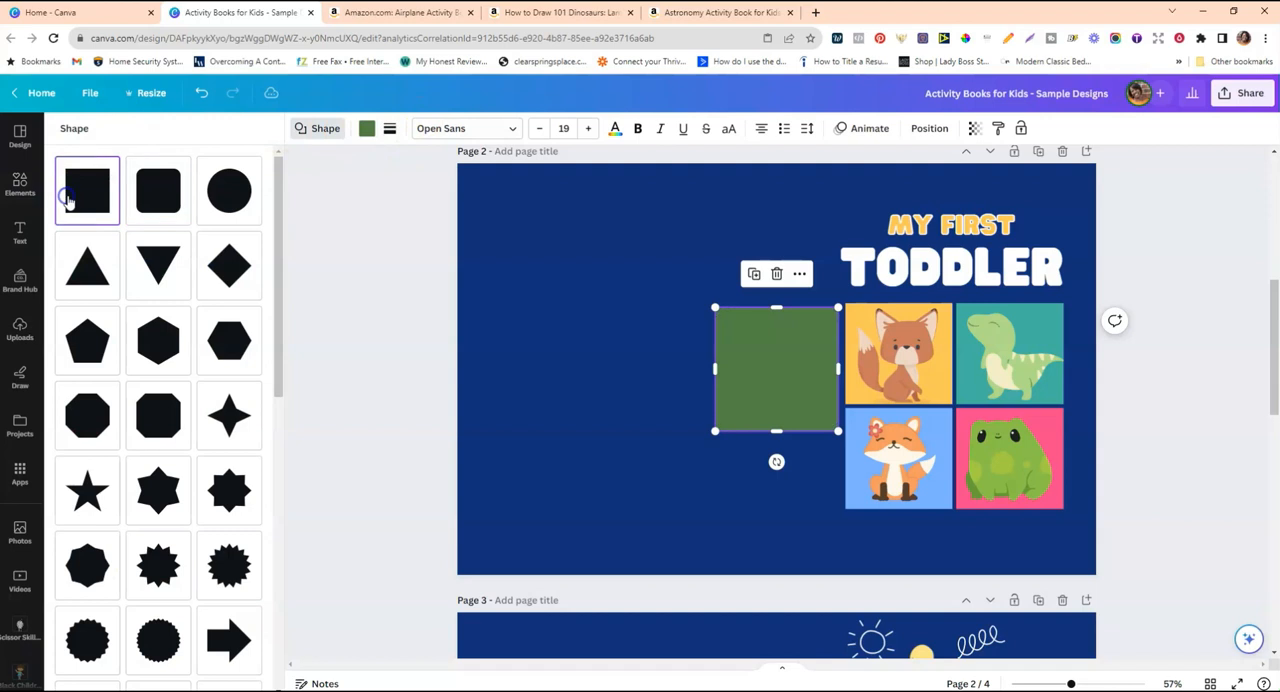
Stretch the square over the whole four-cell animal grid and set its fill to no colour.
left_click(640, 335)
left_click_drag(784, 352, 1060, 365)
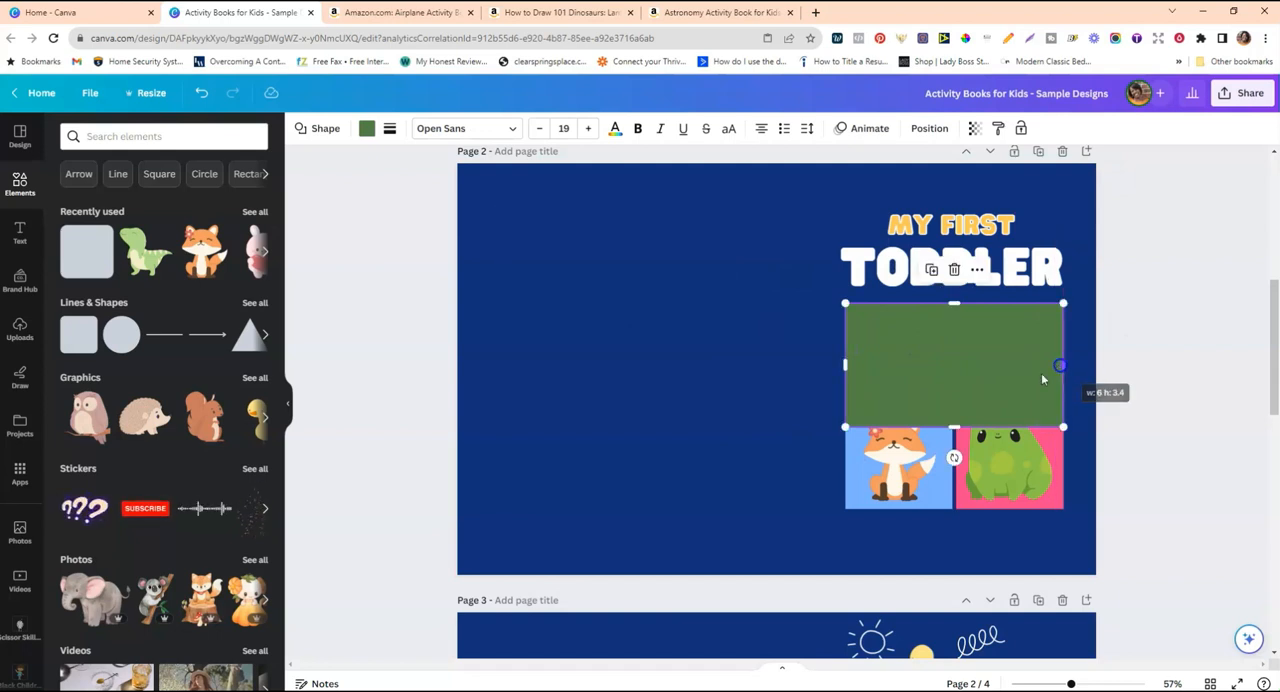
left_click_drag(952, 428, 941, 509)
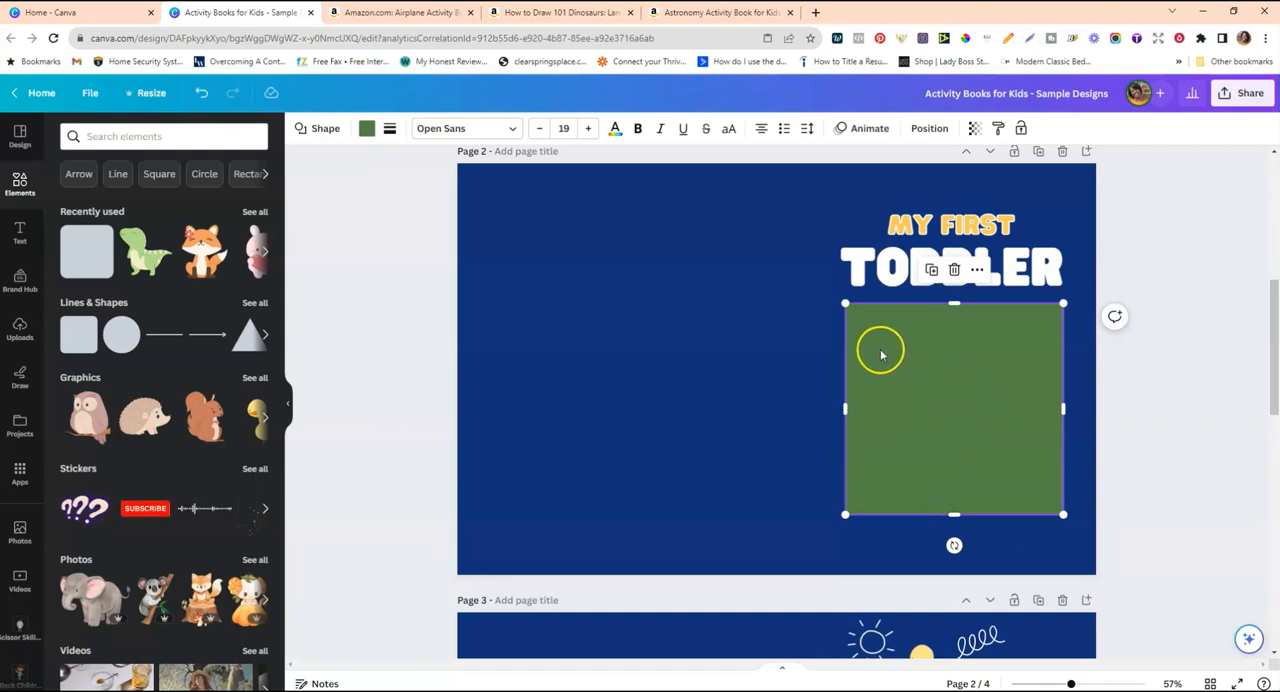
scroll(813, 375, "up", 2)
scroll(813, 376, "down", 2)
scroll(813, 375, "down", 1)
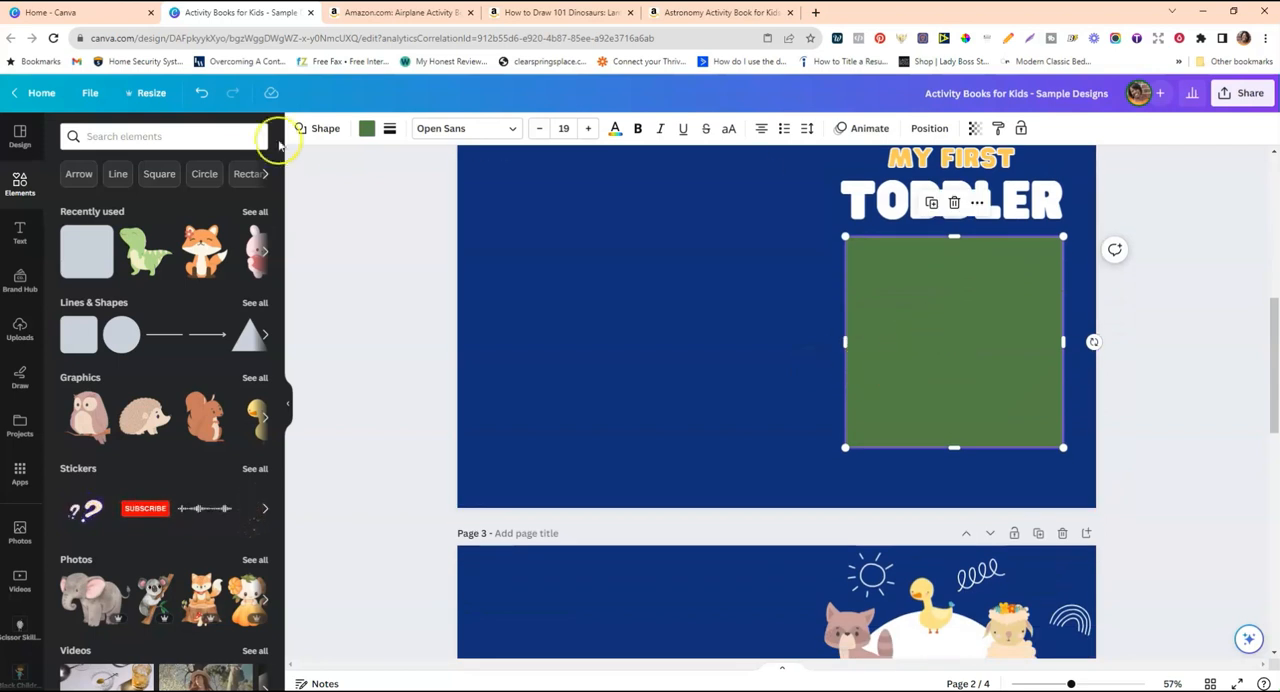
left_click(366, 132)
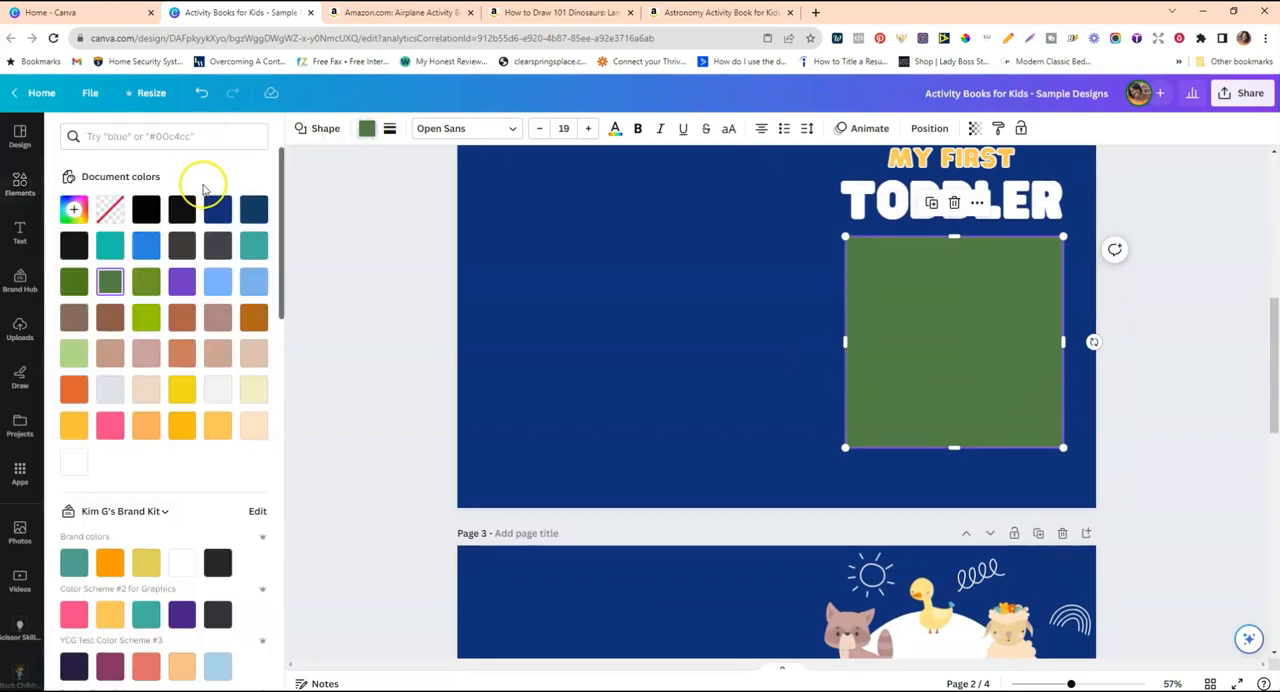
left_click(110, 212)
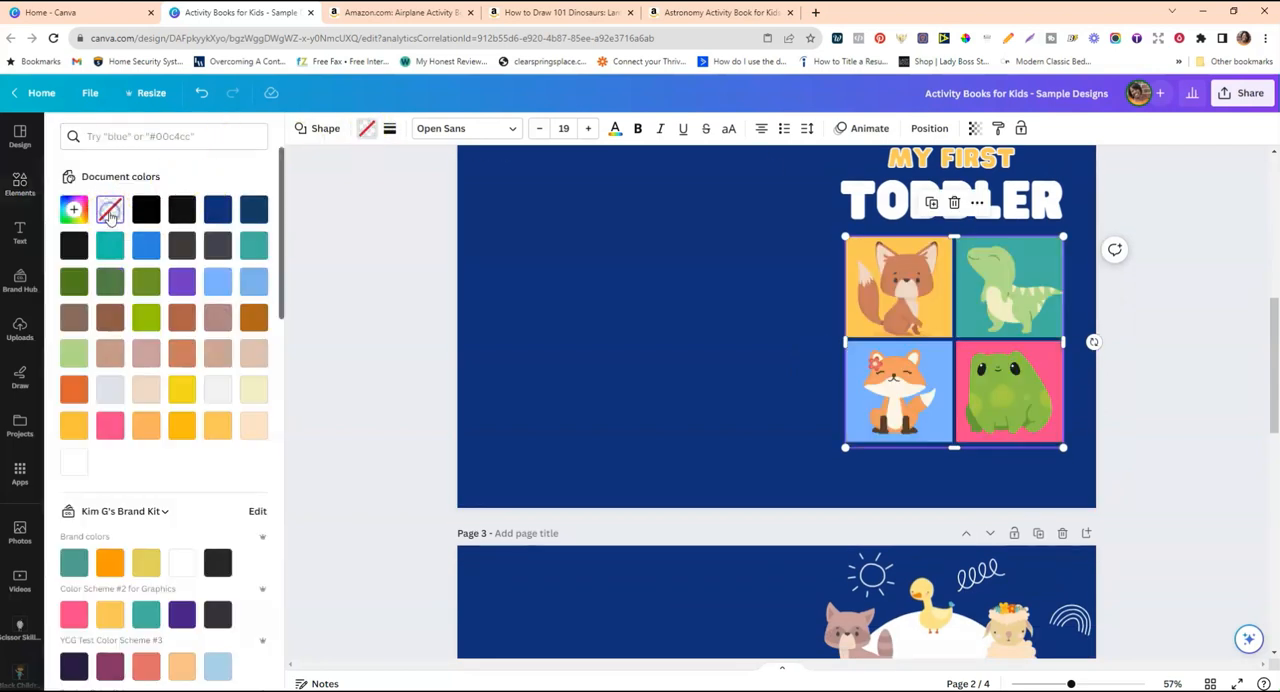
Give the square around the grid a white dotted border with a weight of 10.
left_click(390, 132)
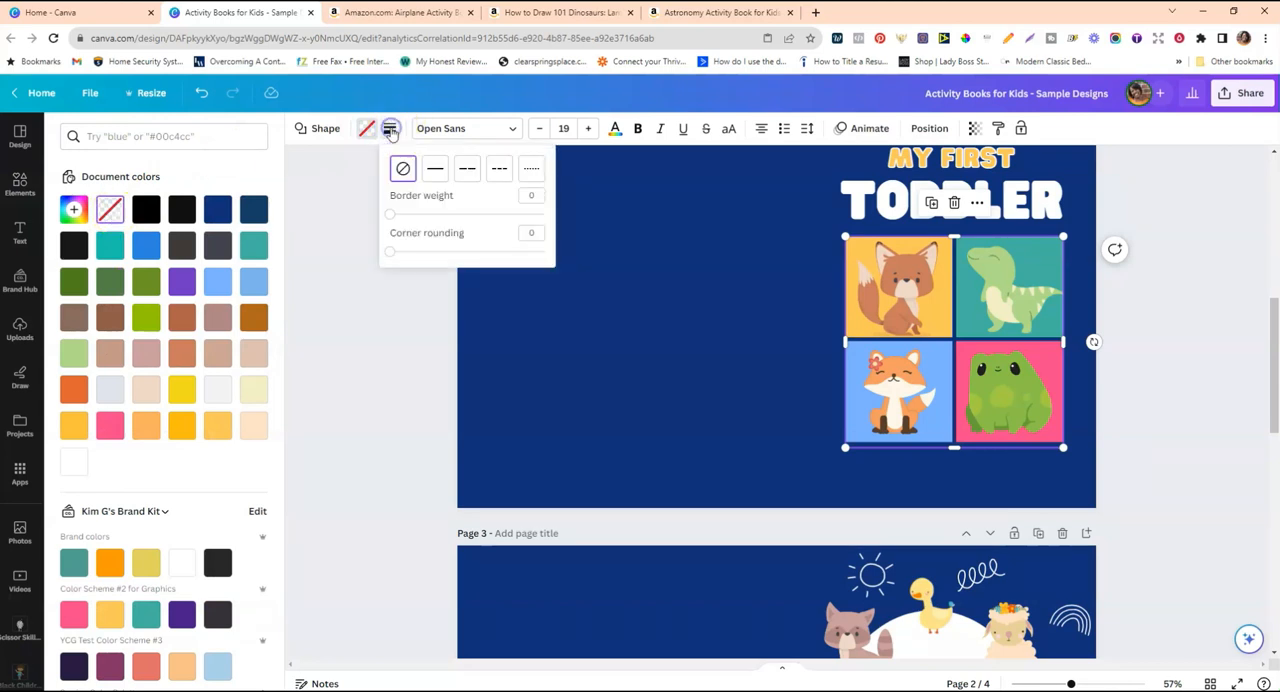
left_click(533, 172)
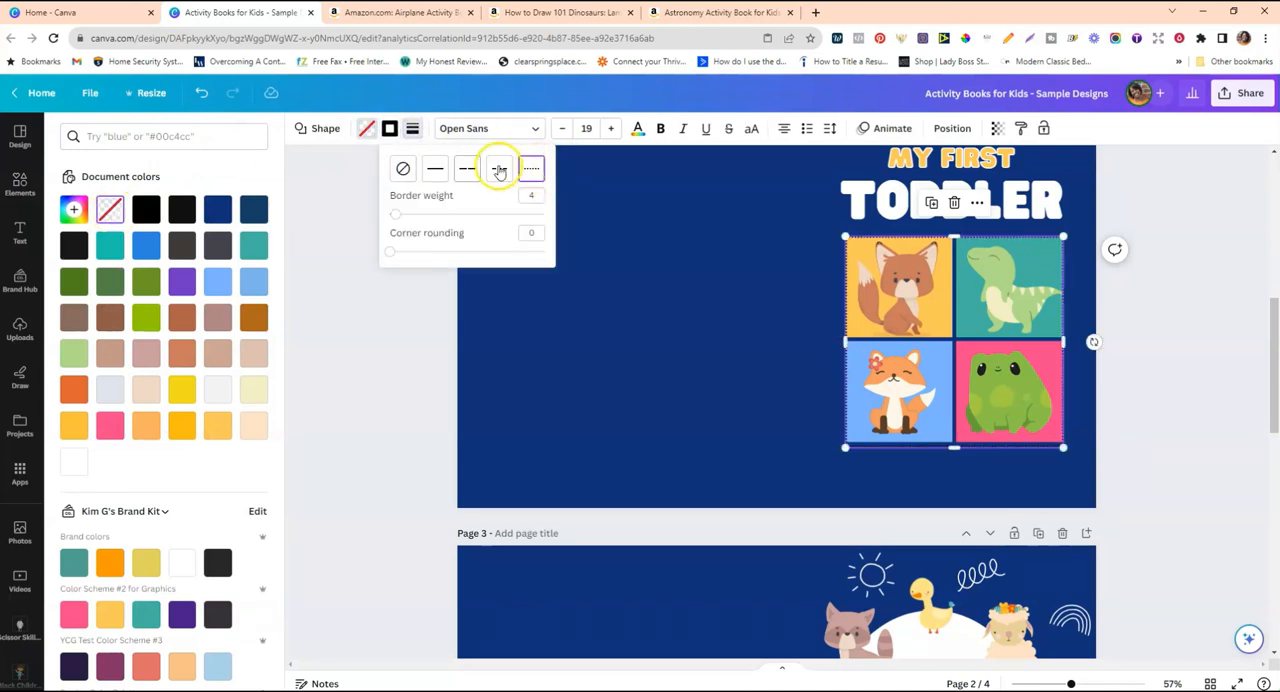
left_click_drag(398, 215, 405, 215)
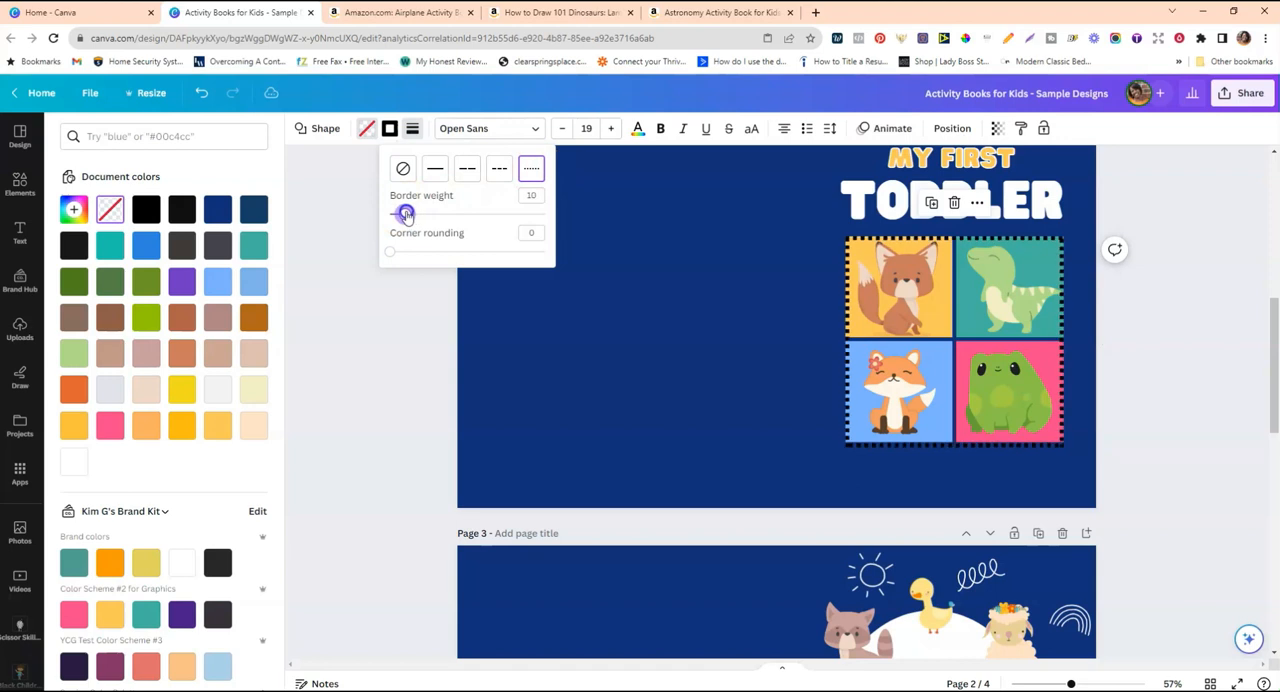
left_click(391, 130)
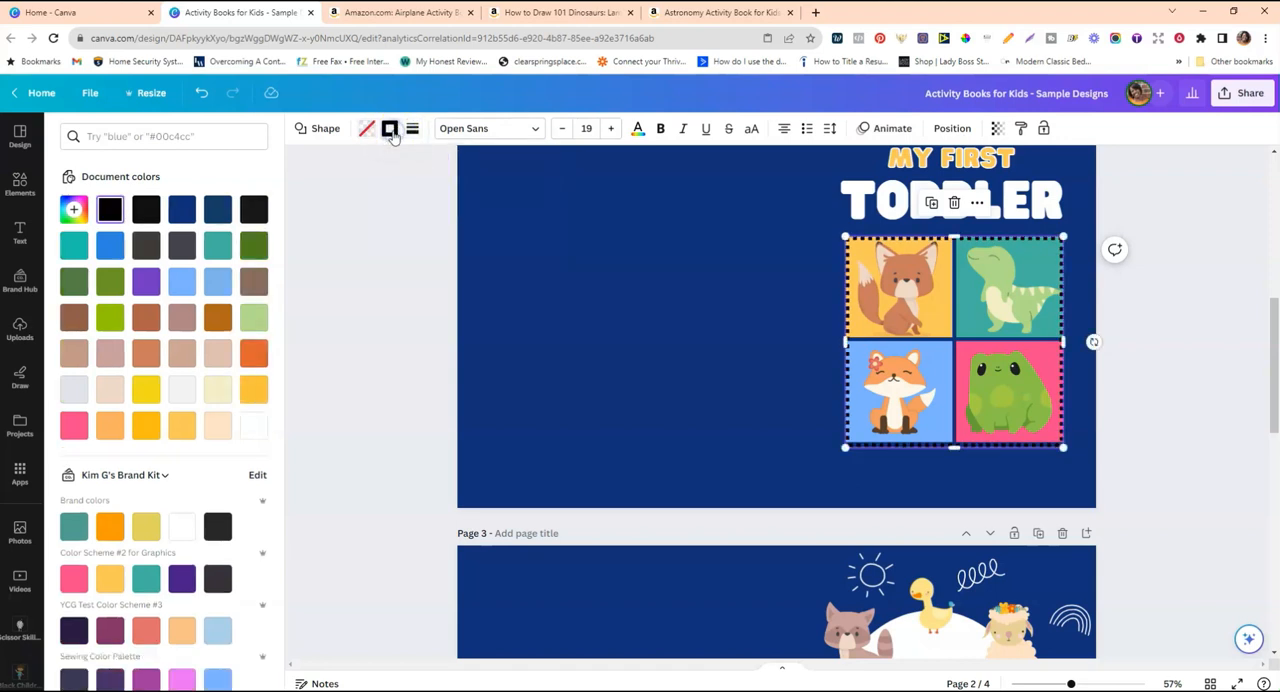
left_click(254, 426)
left_click(808, 276)
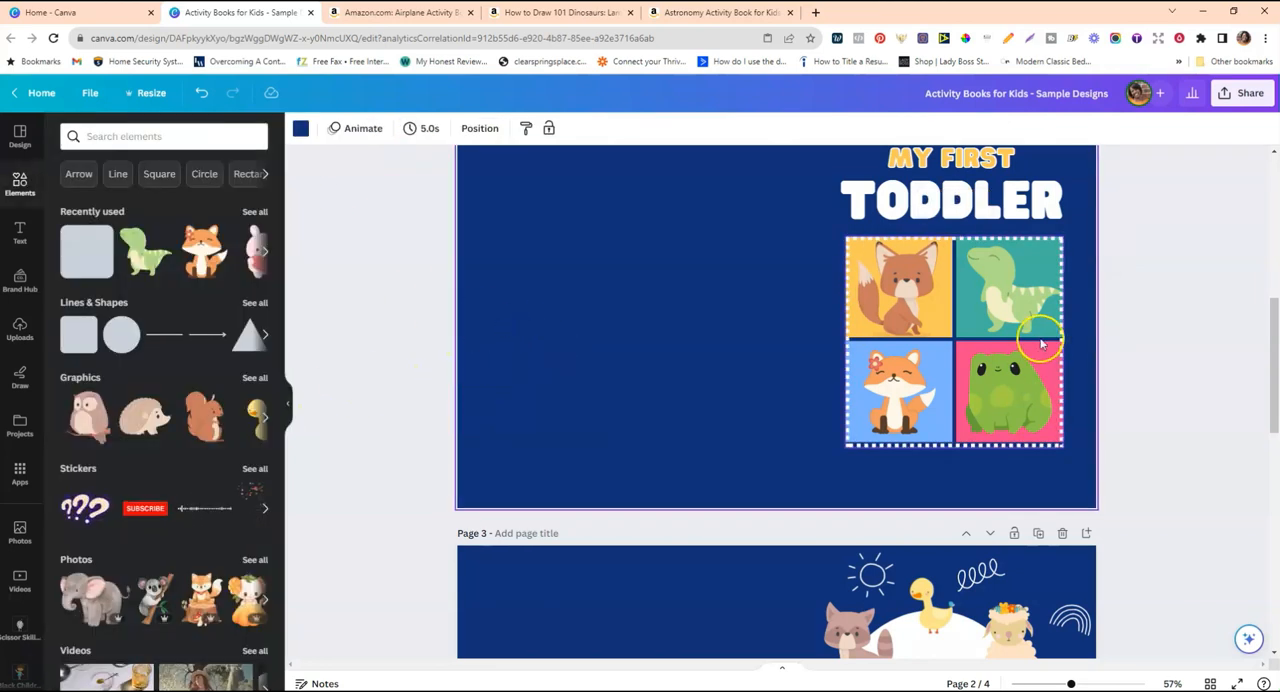
Copy the "Activity Book for Kids Ages 4-8" text from page 1 to page 2, and fit it beneath the grid.
scroll(1041, 344, "up", 3)
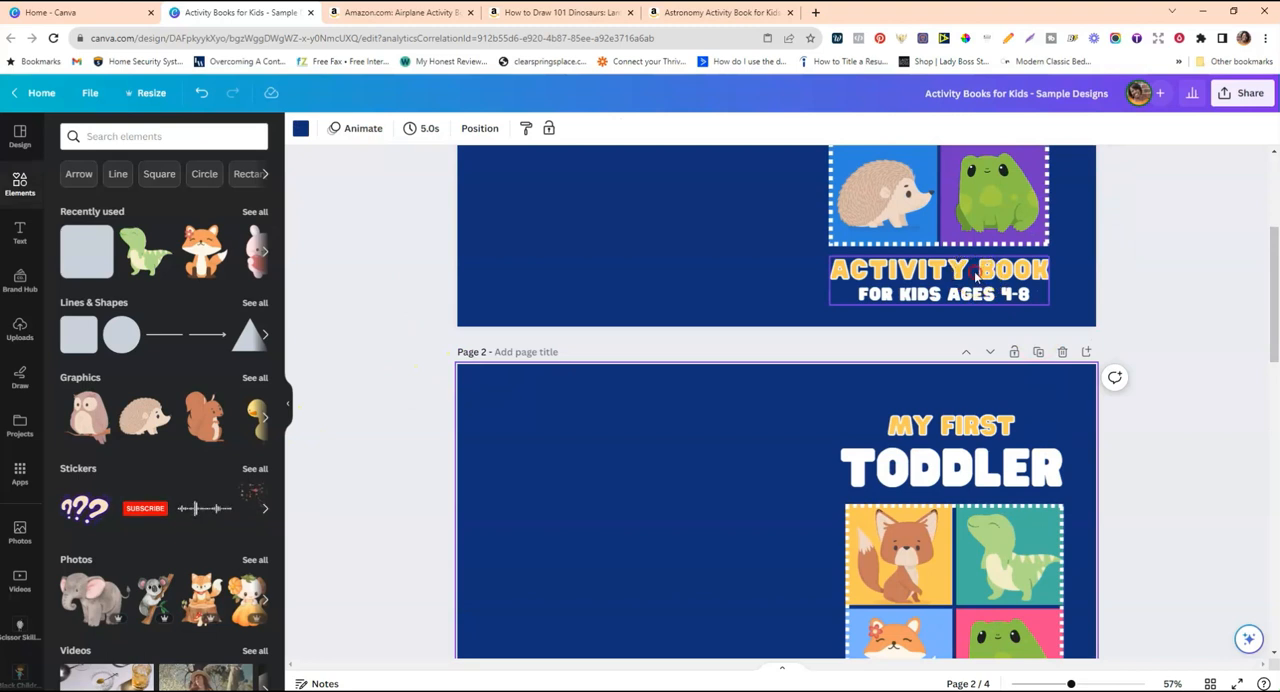
right_click(980, 278)
left_click(1005, 289)
scroll(900, 350, "down", 4)
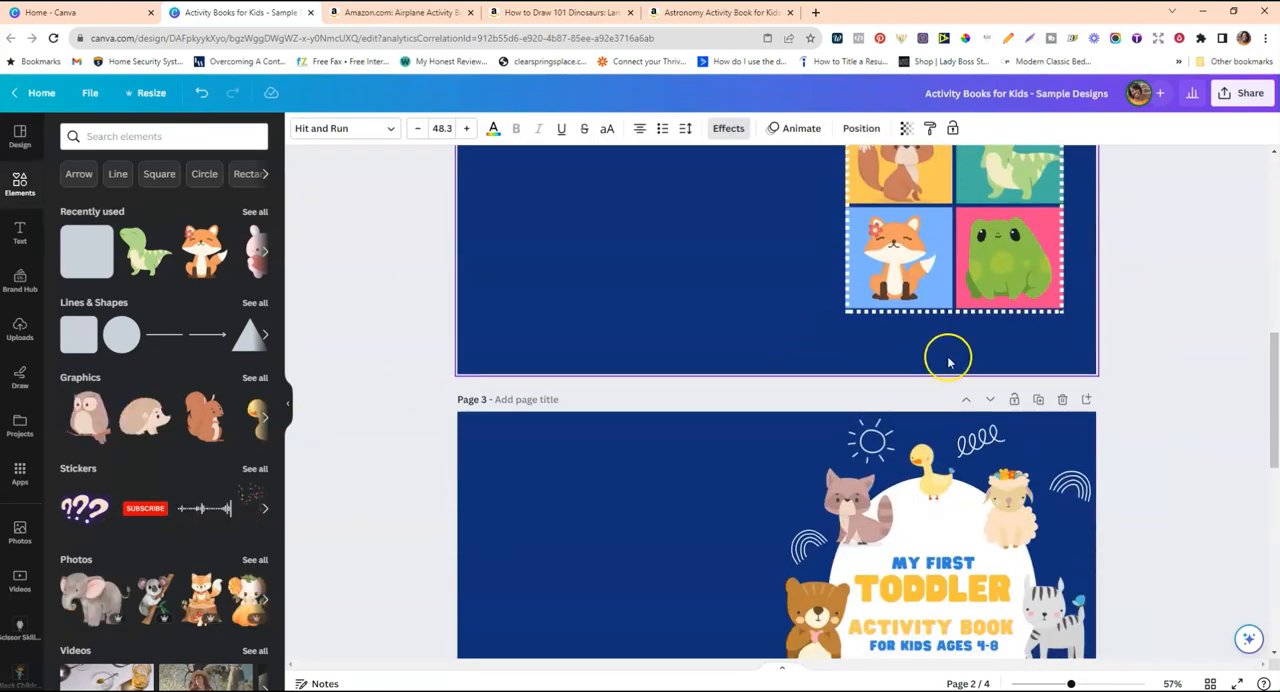
right_click(976, 347)
left_click(1030, 410)
left_click_drag(970, 330, 991, 347)
left_click_drag(1070, 370, 1057, 364)
scroll(760, 294, "up", 3)
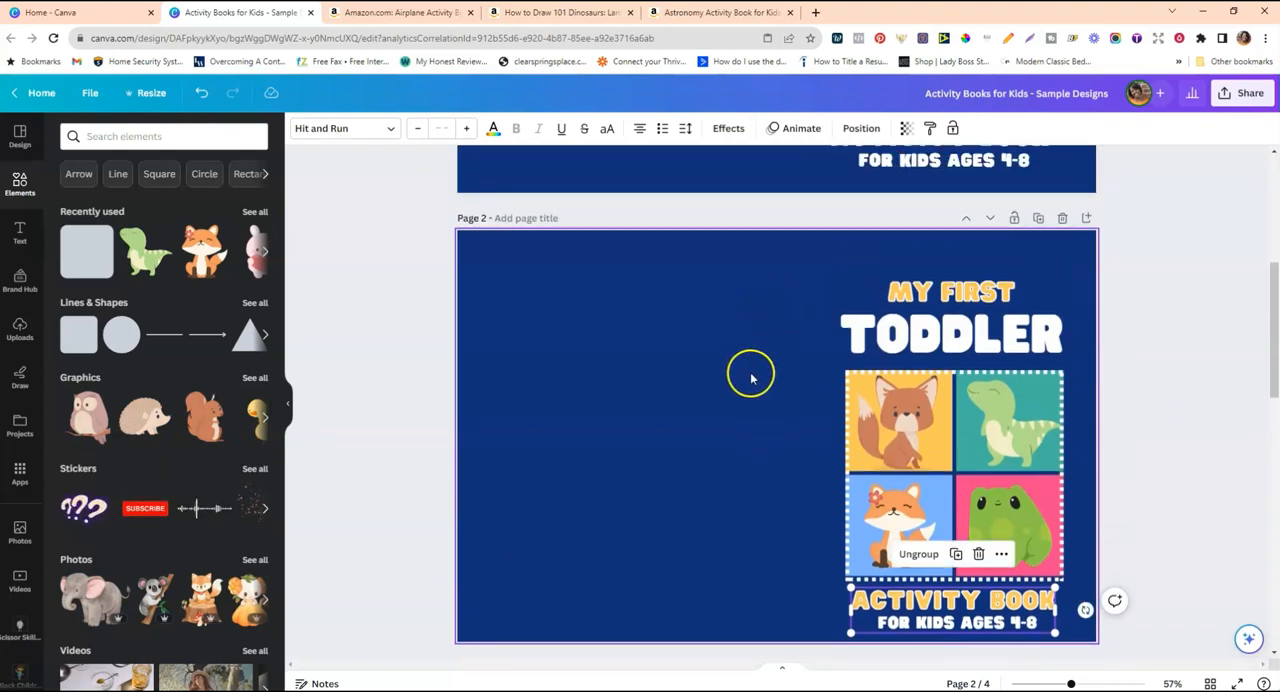
Move "MY FIRST" slightly closer to "TODDLER" on page 2 and group the two title lines.
left_click(920, 291)
left_click_drag(923, 290, 925, 290)
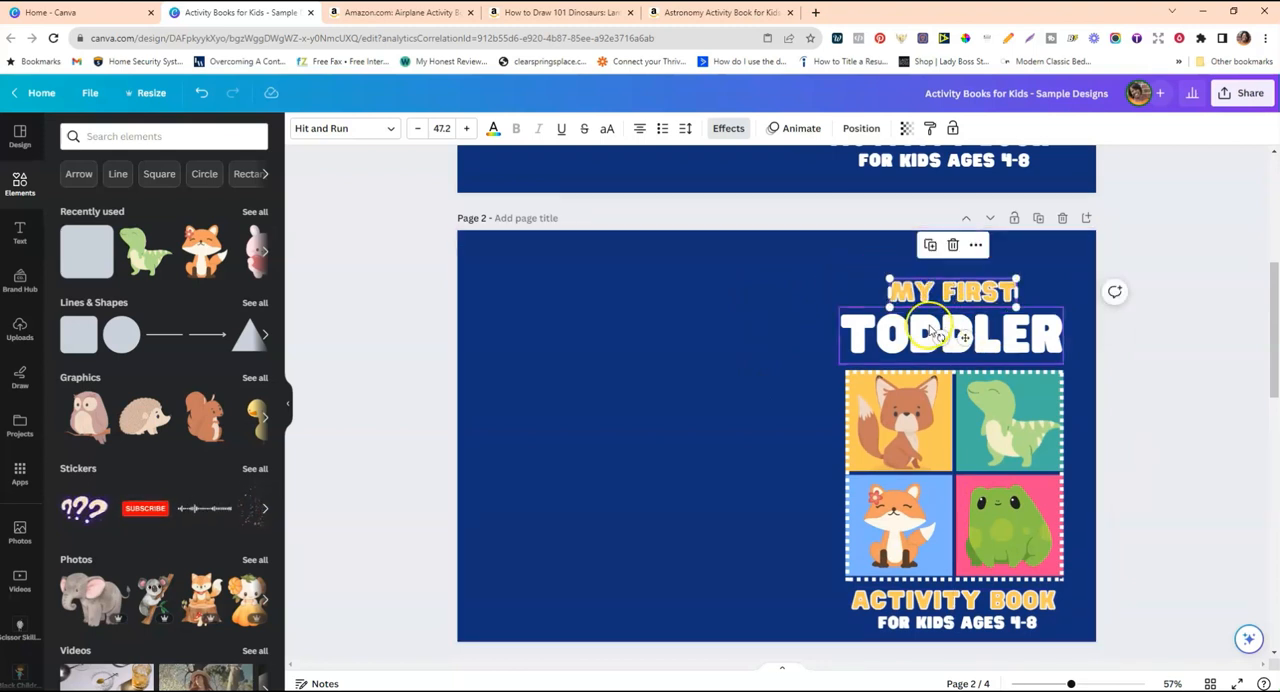
left_click(776, 266)
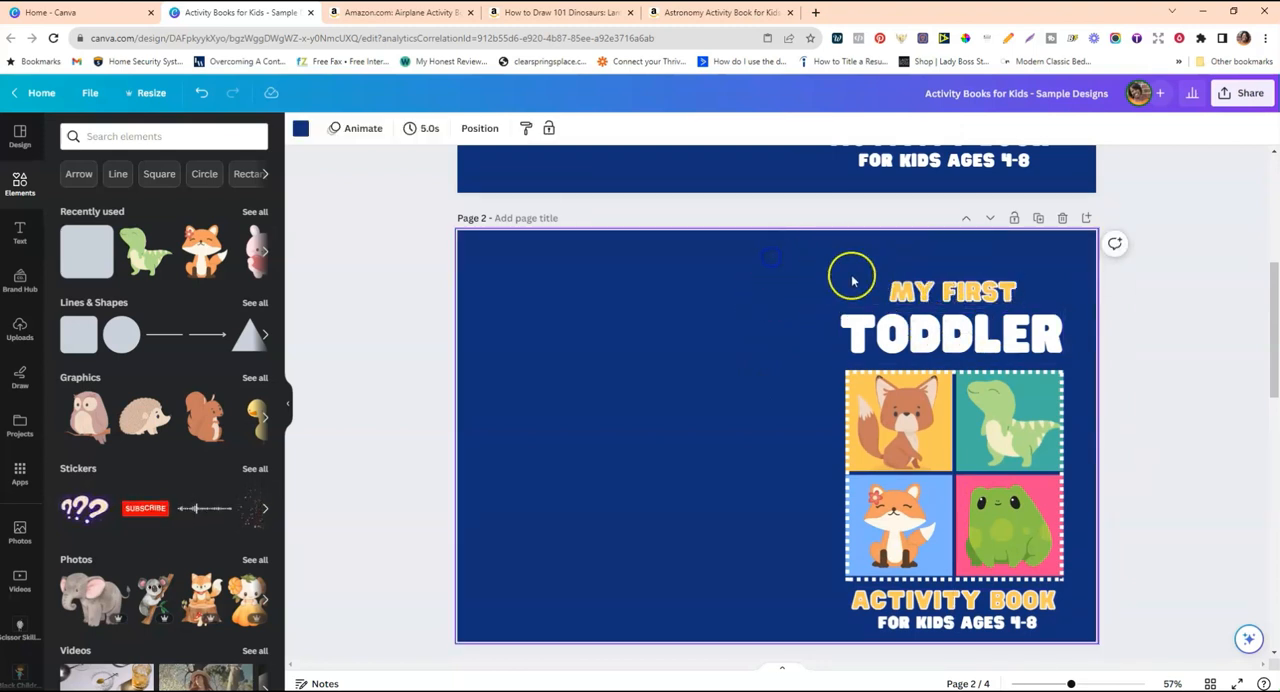
left_click_drag(920, 291, 924, 293)
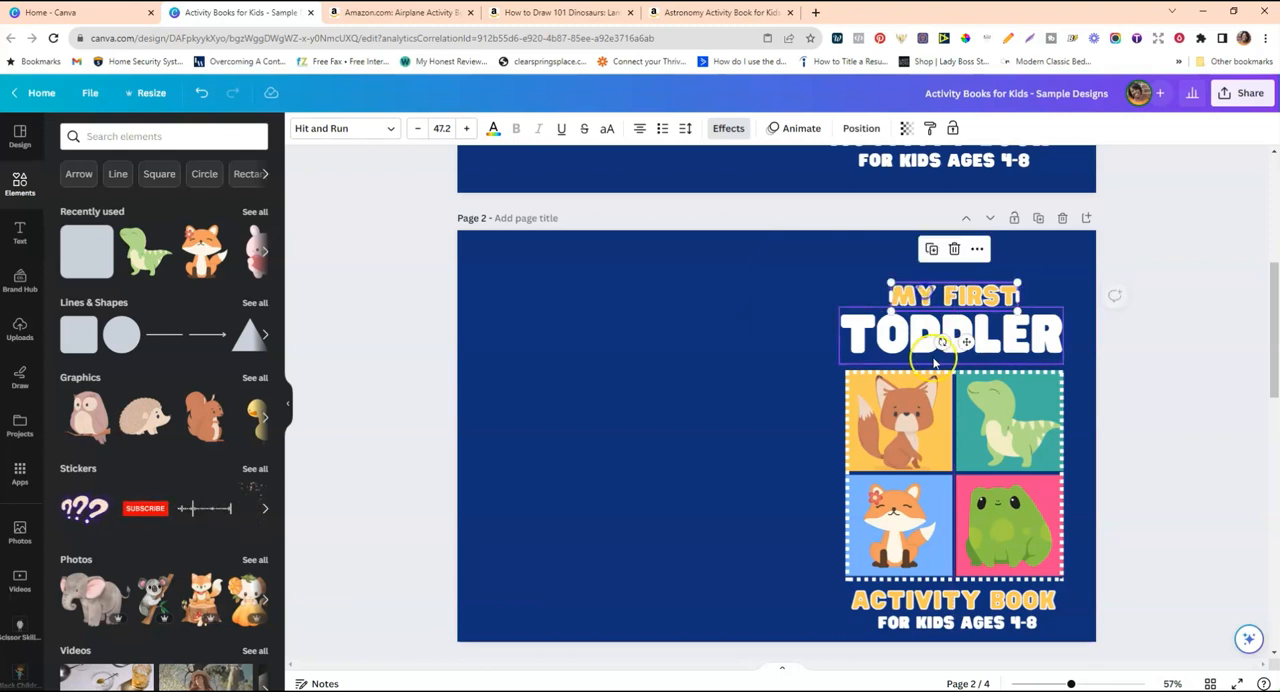
left_click(835, 279)
left_click(962, 322)
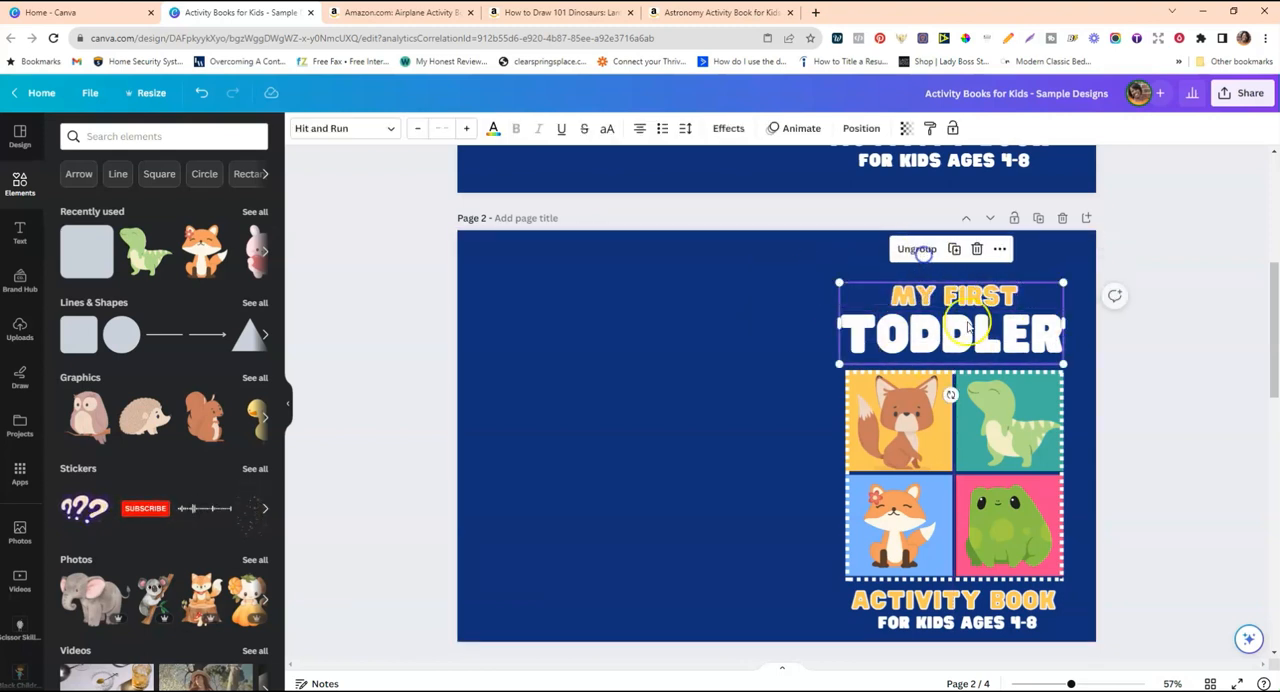
left_click(780, 348)
Move the bordered animal grid up towards the title, shrink it slightly, and bring the activity book text closer beneath it.
scroll(820, 300, "down", 2)
left_click_drag(833, 252, 1080, 450)
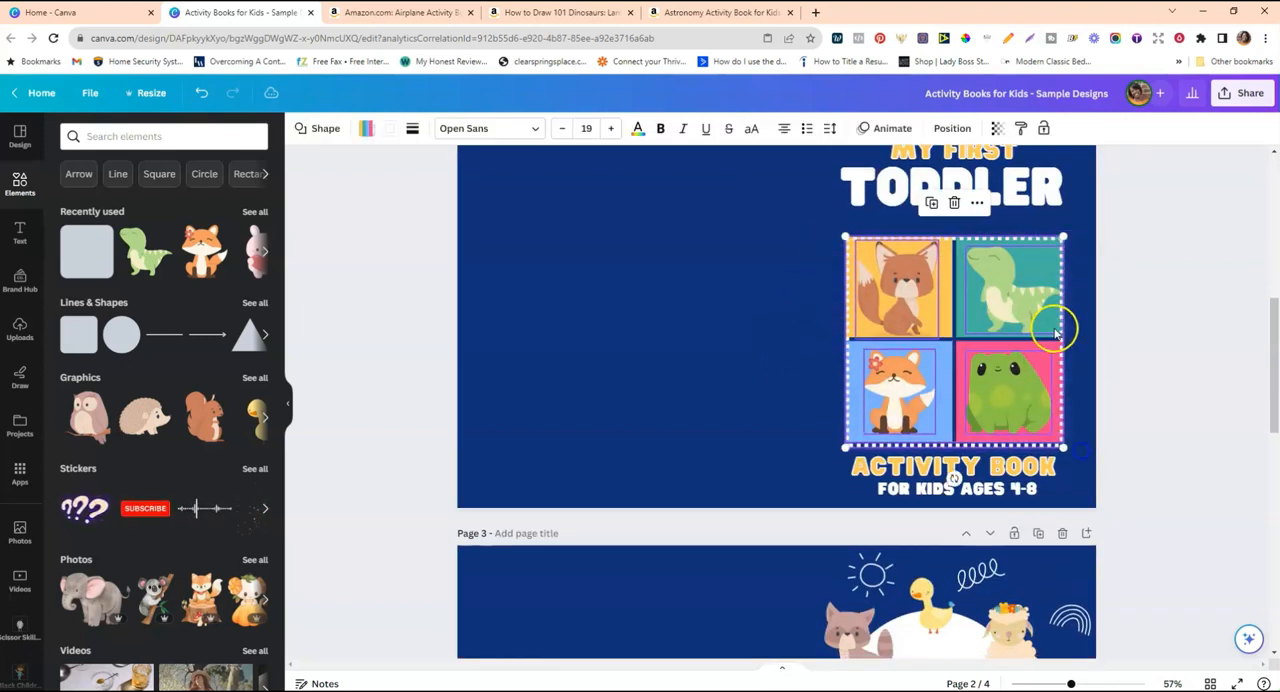
left_click_drag(1050, 330, 1053, 310)
left_click(895, 218)
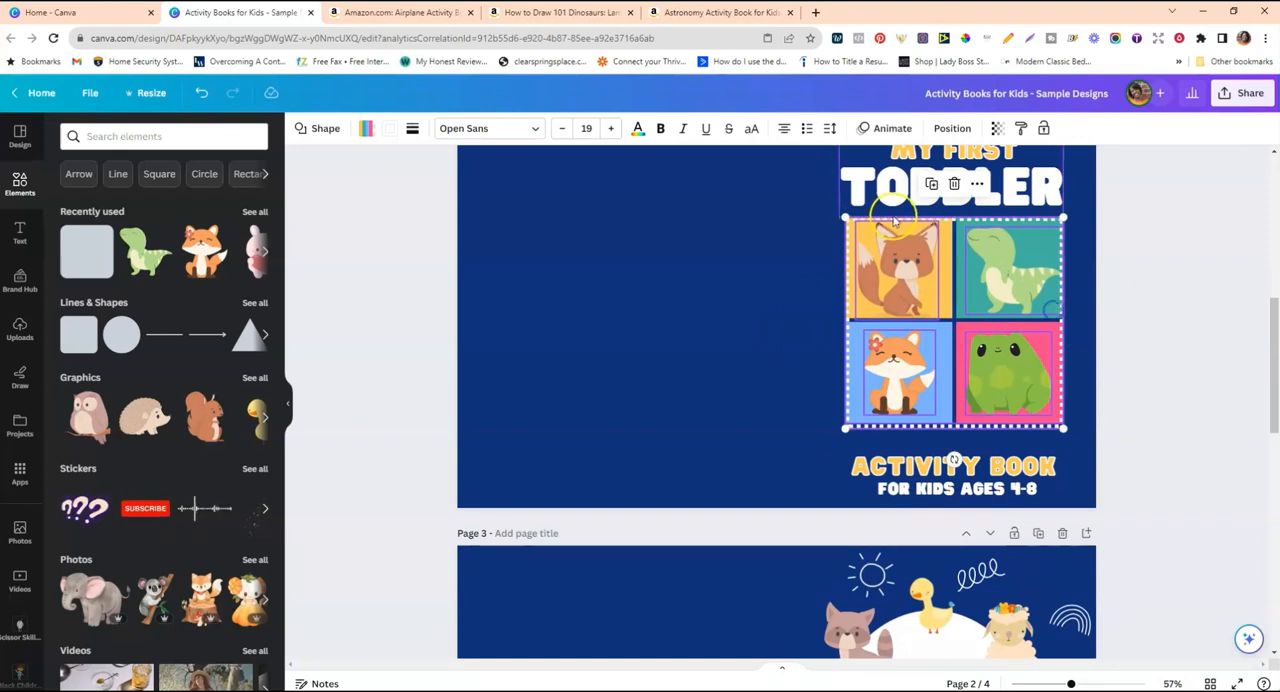
left_click_drag(846, 218, 853, 224)
left_click_drag(1019, 476, 1022, 462)
left_click(715, 350)
Add a new blank page directly after the oval sample cover on page 3.
scroll(1194, 371, "up", 2)
scroll(1194, 371, "down", 2)
scroll(1198, 375, "up", 3)
left_click(893, 300)
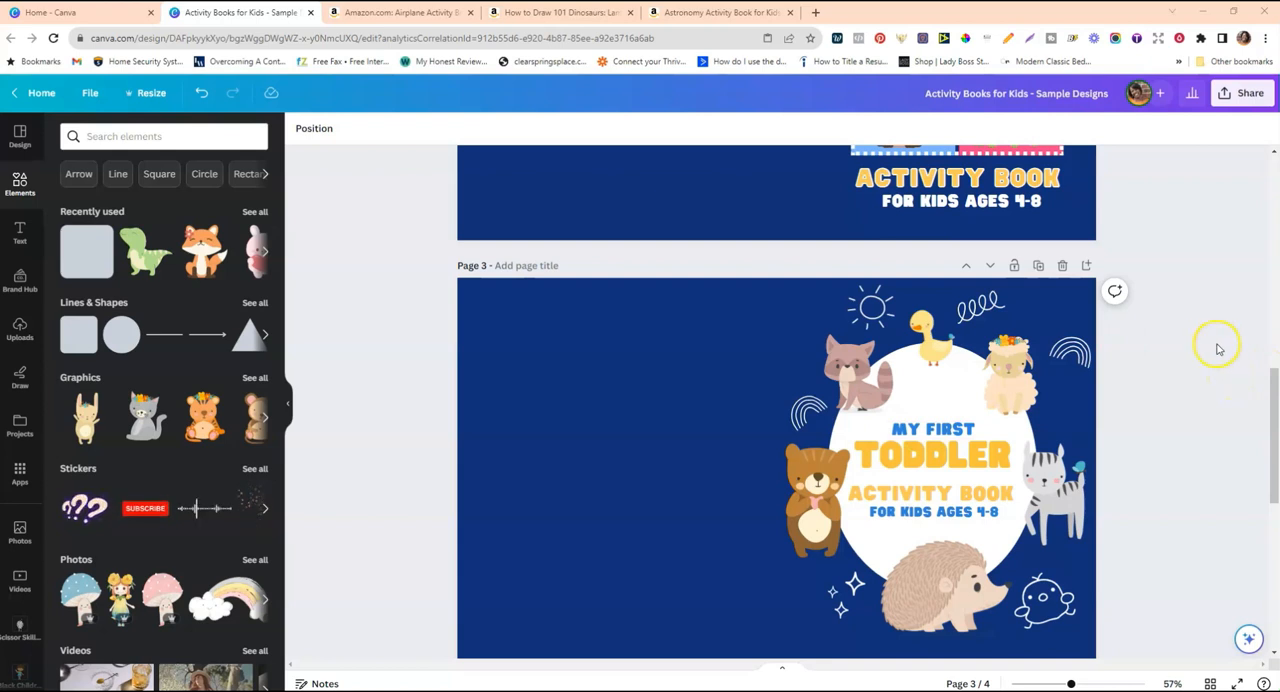
scroll(1183, 339, "down", 1)
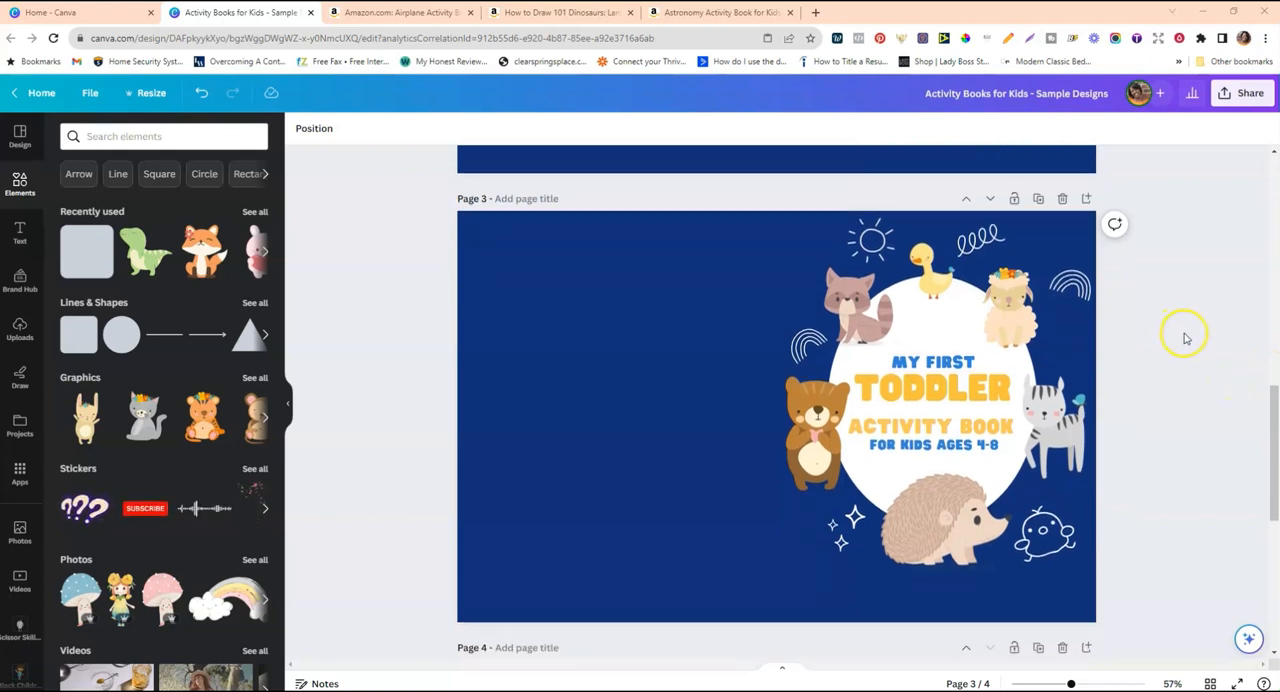
left_click(1091, 201)
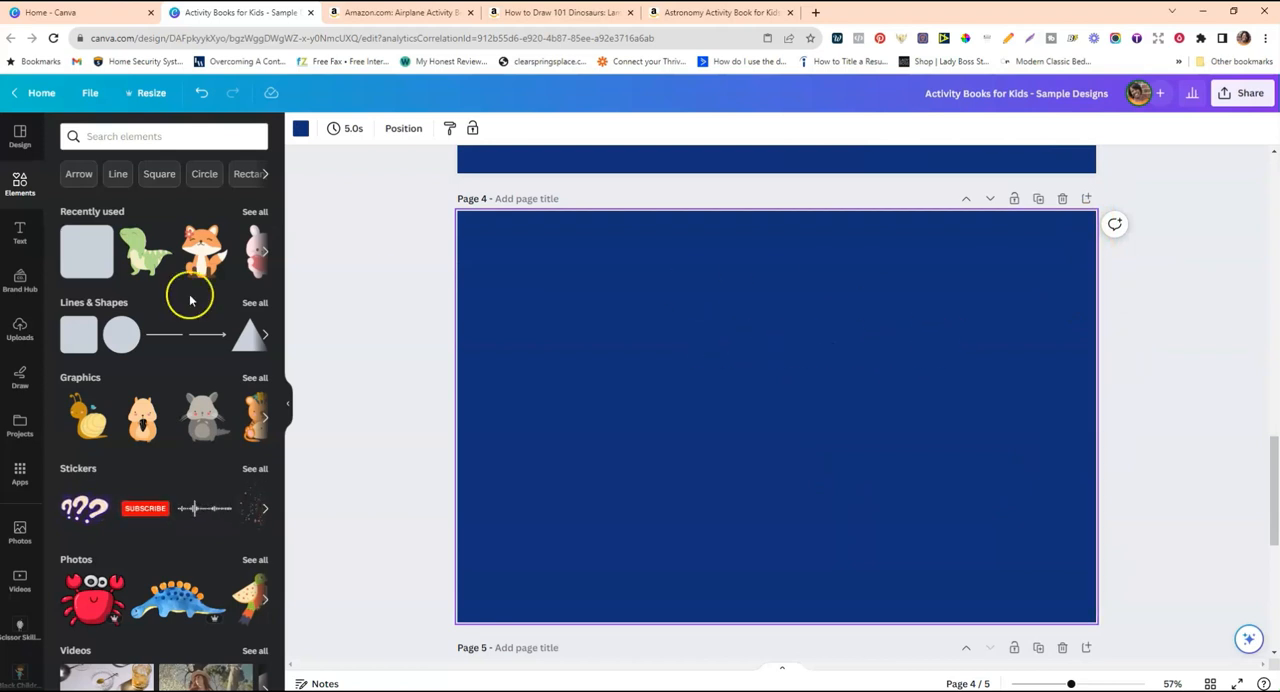
Add a circle to page 4 and stretch it into a large upright oval on the front-cover half.
left_click(116, 343)
left_click_drag(717, 416, 750, 417)
left_click_drag(803, 366, 963, 376)
left_click_drag(897, 330, 818, 309)
left_click_drag(994, 457, 1031, 517)
left_click(954, 447)
left_click_drag(1031, 274, 1025, 289)
left_click_drag(858, 516, 840, 541)
left_click_drag(929, 458, 932, 450)
left_click_drag(1024, 410, 981, 401)
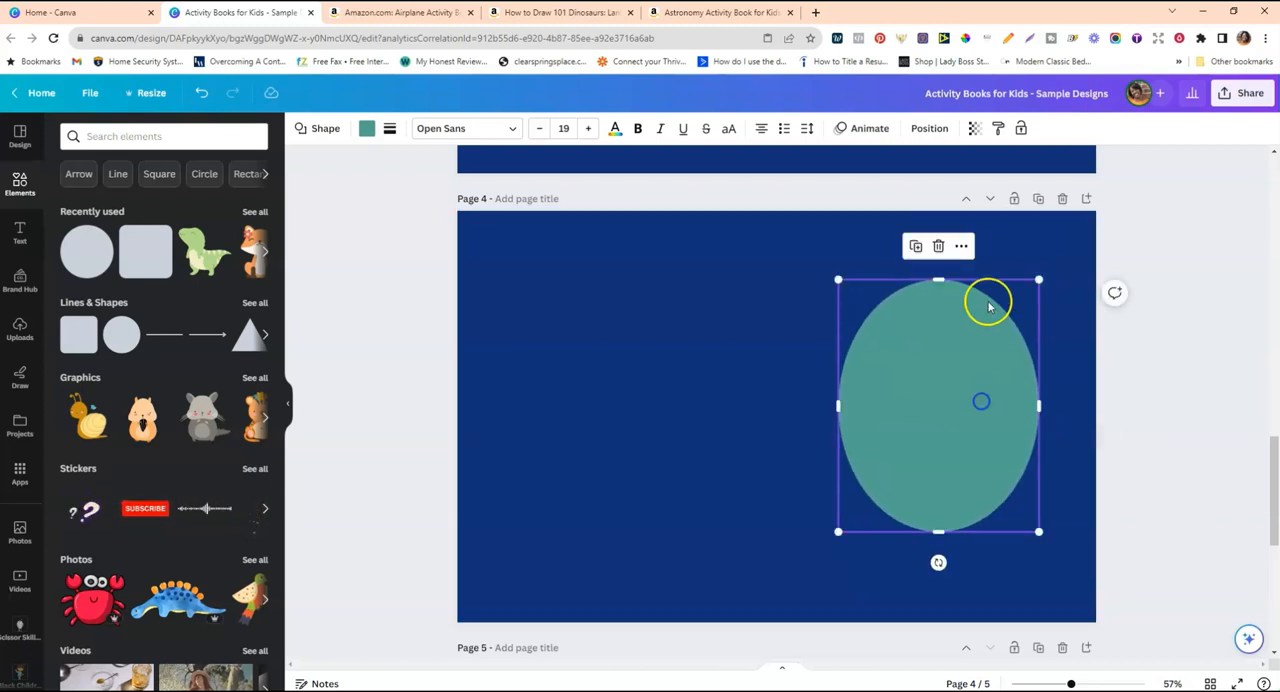
Fine-tune the oval's size and position on page 4 and fill it with white.
left_click_drag(1039, 280, 1034, 285)
left_click_drag(984, 349, 987, 350)
left_click_drag(1038, 298, 1043, 281)
left_click(963, 343)
left_click_drag(838, 537, 837, 538)
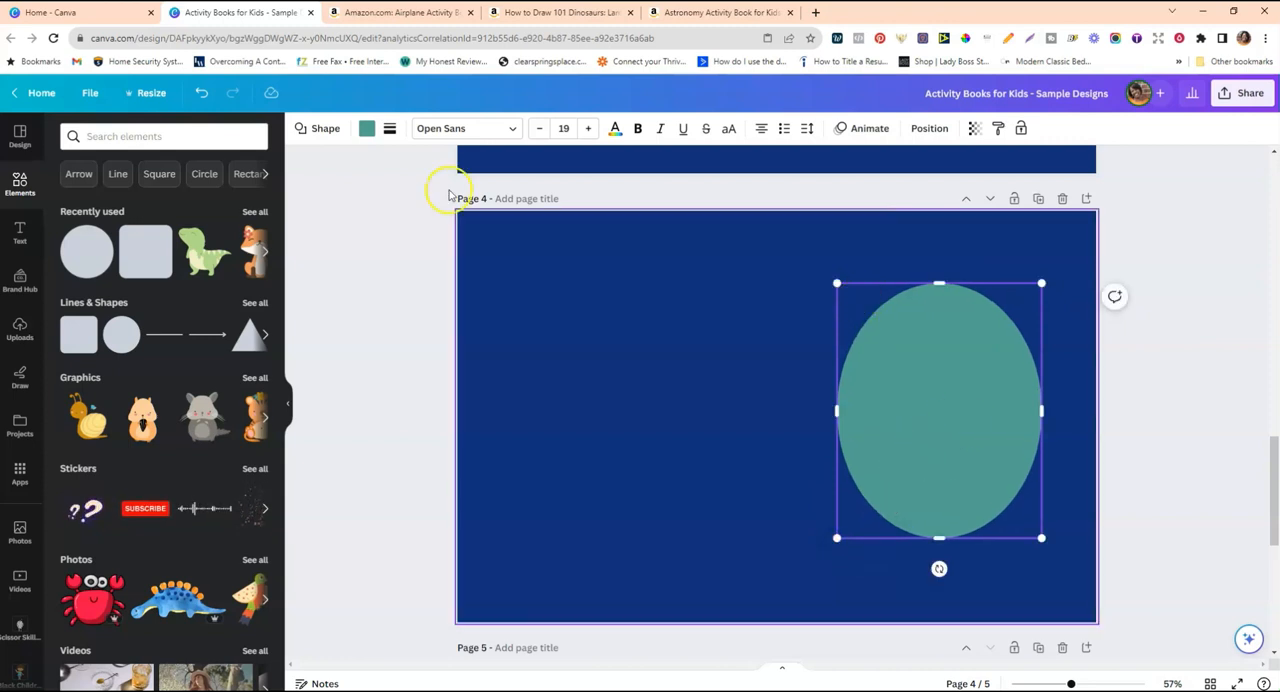
left_click(374, 130)
left_click(73, 461)
left_click(590, 430)
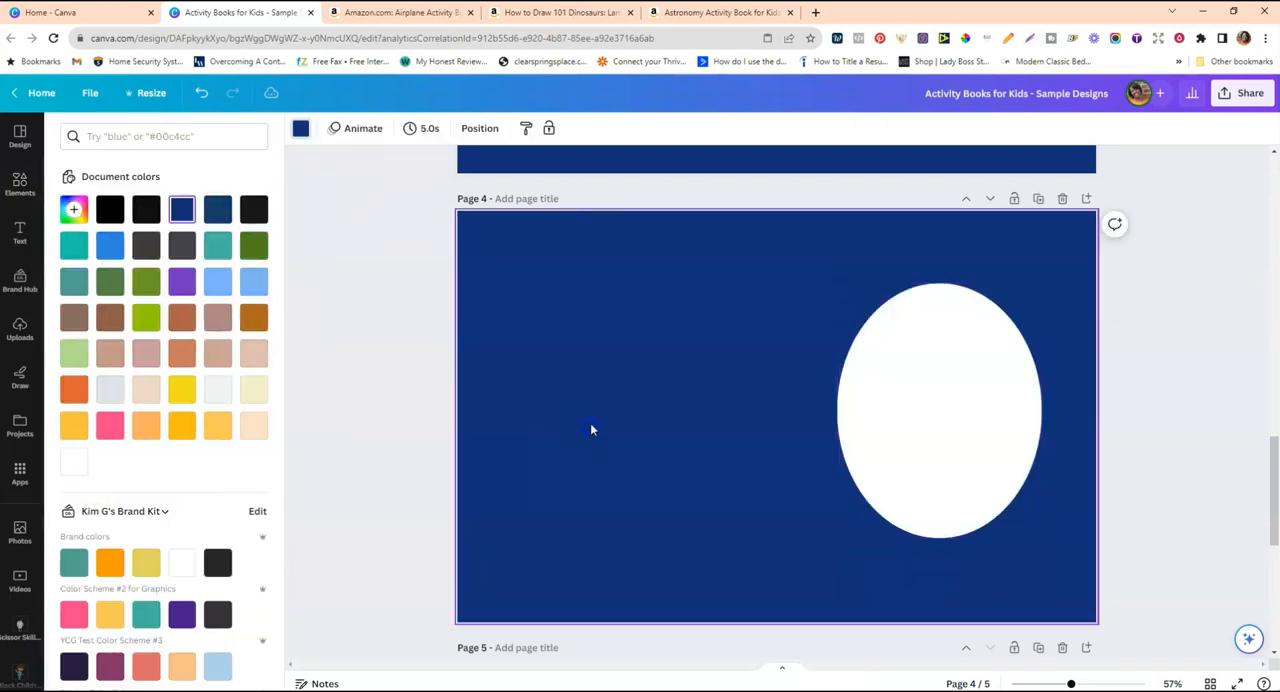
Copy the blue "MY FIRST" text from the sample cover on page 3 and paste it onto page 4's white oval.
scroll(590, 430, "up", 5)
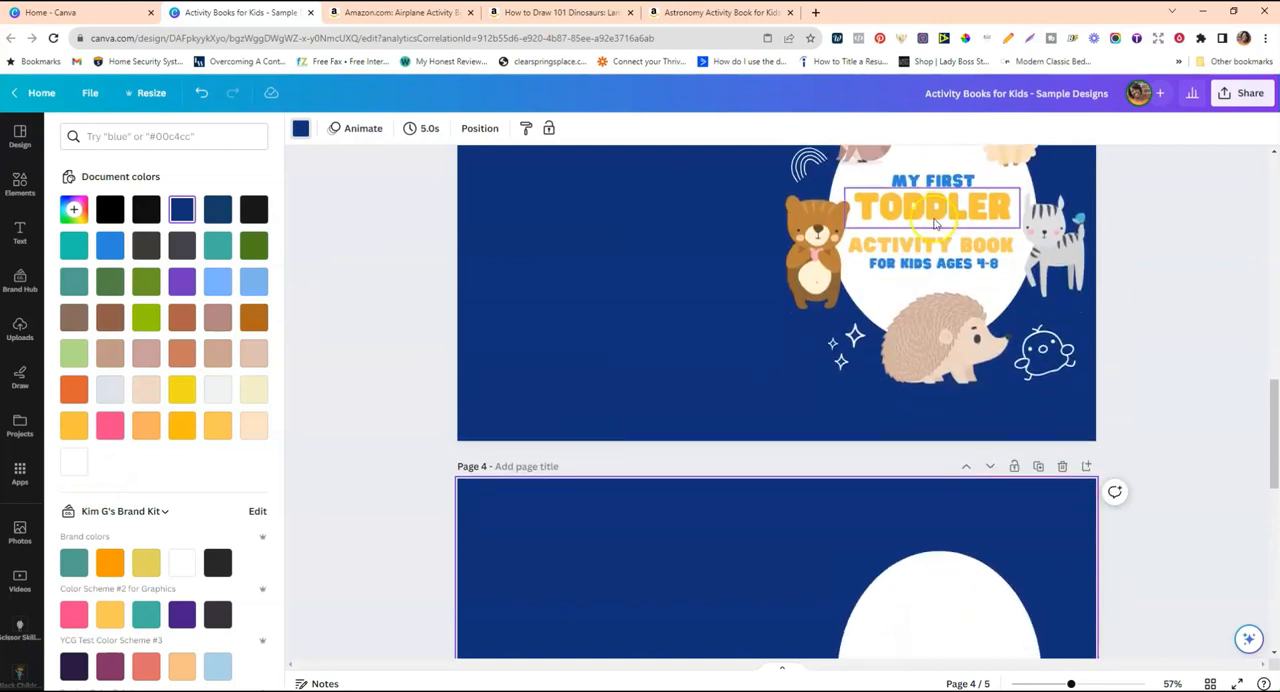
scroll(928, 334, "down", 3)
scroll(928, 340, "up", 3)
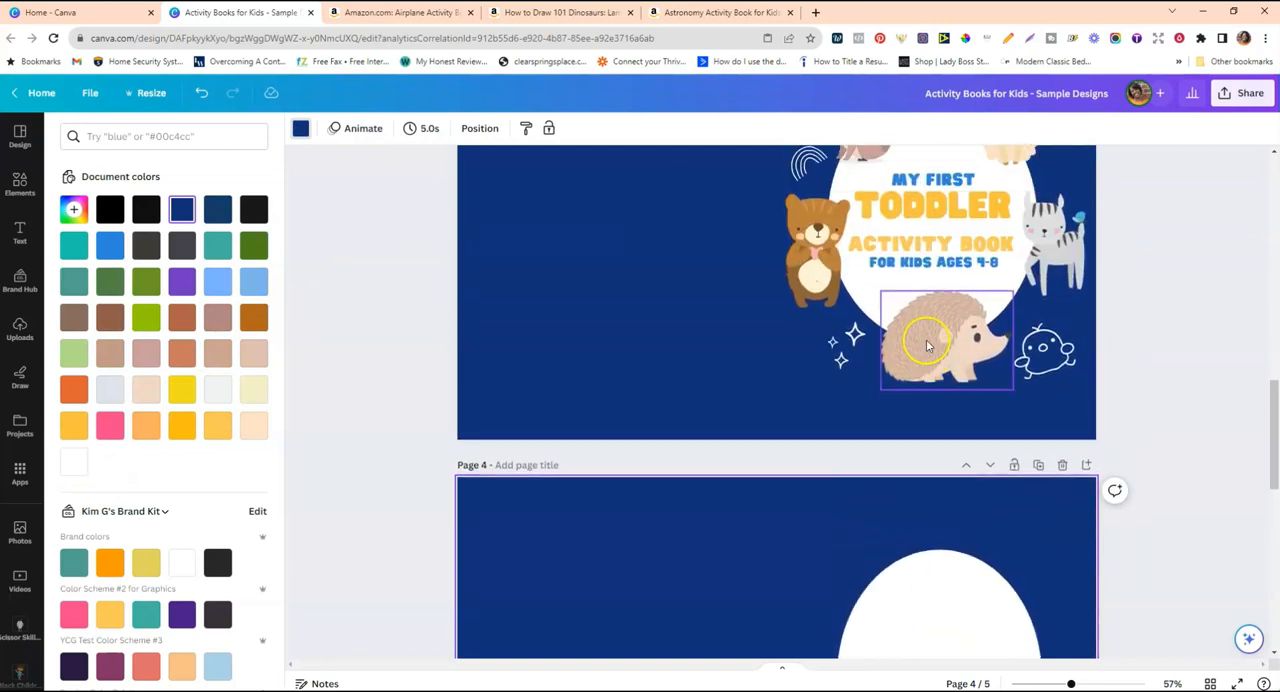
scroll(928, 346, "up", 2)
right_click(937, 250)
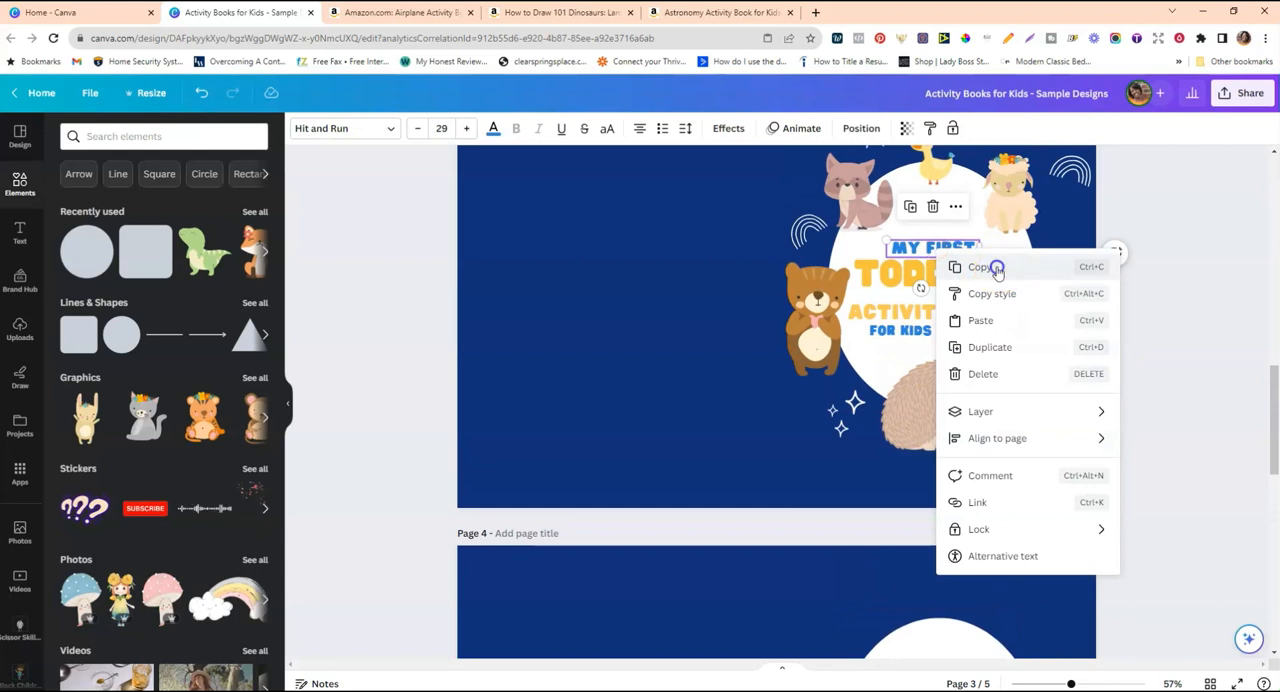
left_click(997, 268)
scroll(966, 294, "down", 4)
right_click(940, 312)
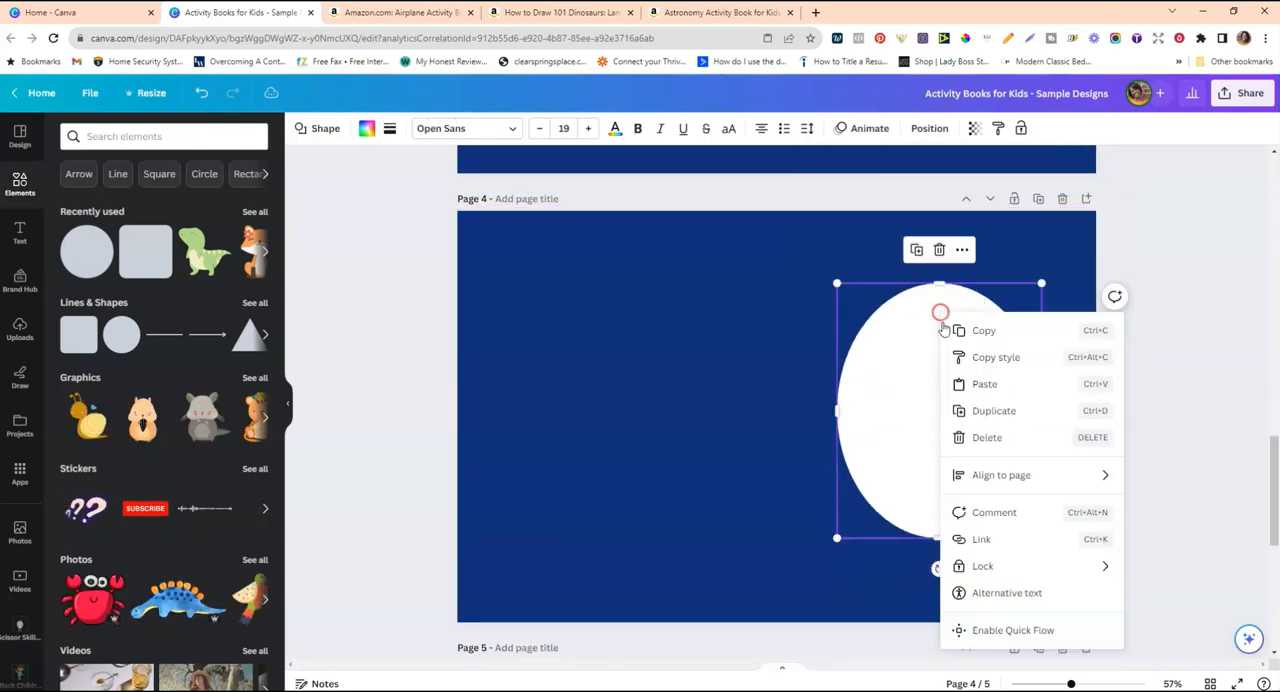
left_click(984, 384)
Copy the yellow "TODDLER" title from the page 3 sample cover and paste it beneath "MY FIRST" on page 4.
scroll(943, 223, "up", 6)
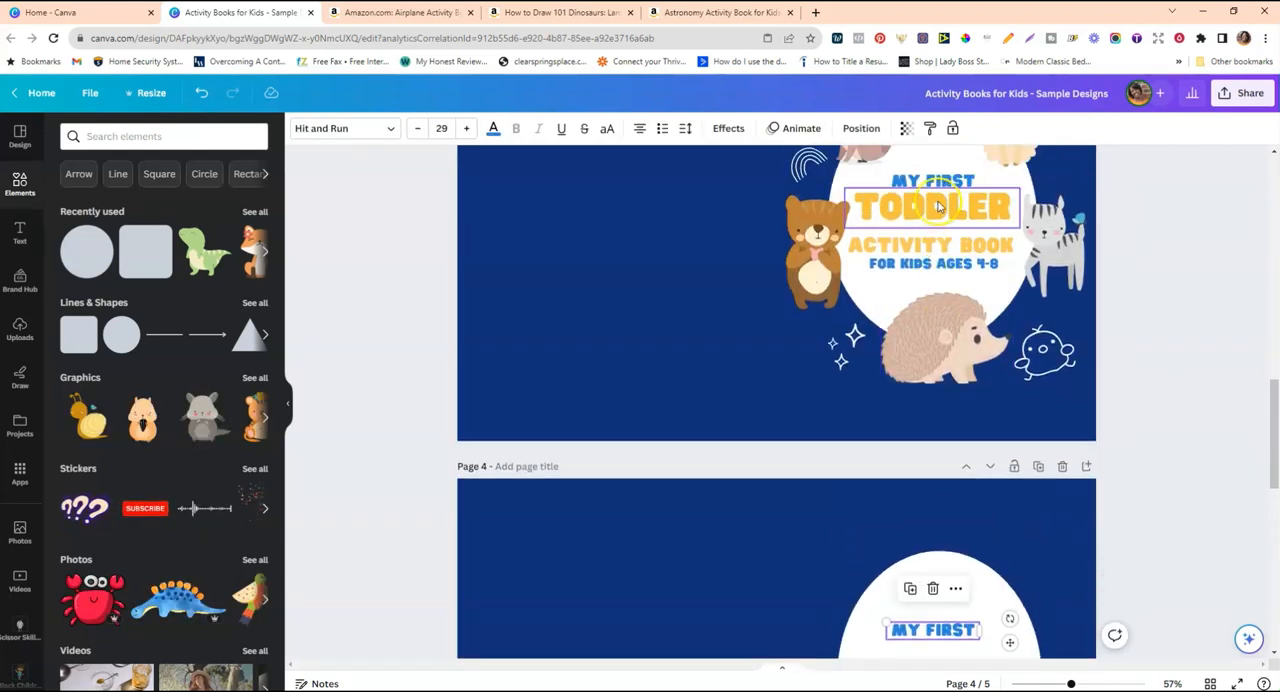
right_click(938, 206)
left_click(980, 224)
scroll(943, 397, "down", 5)
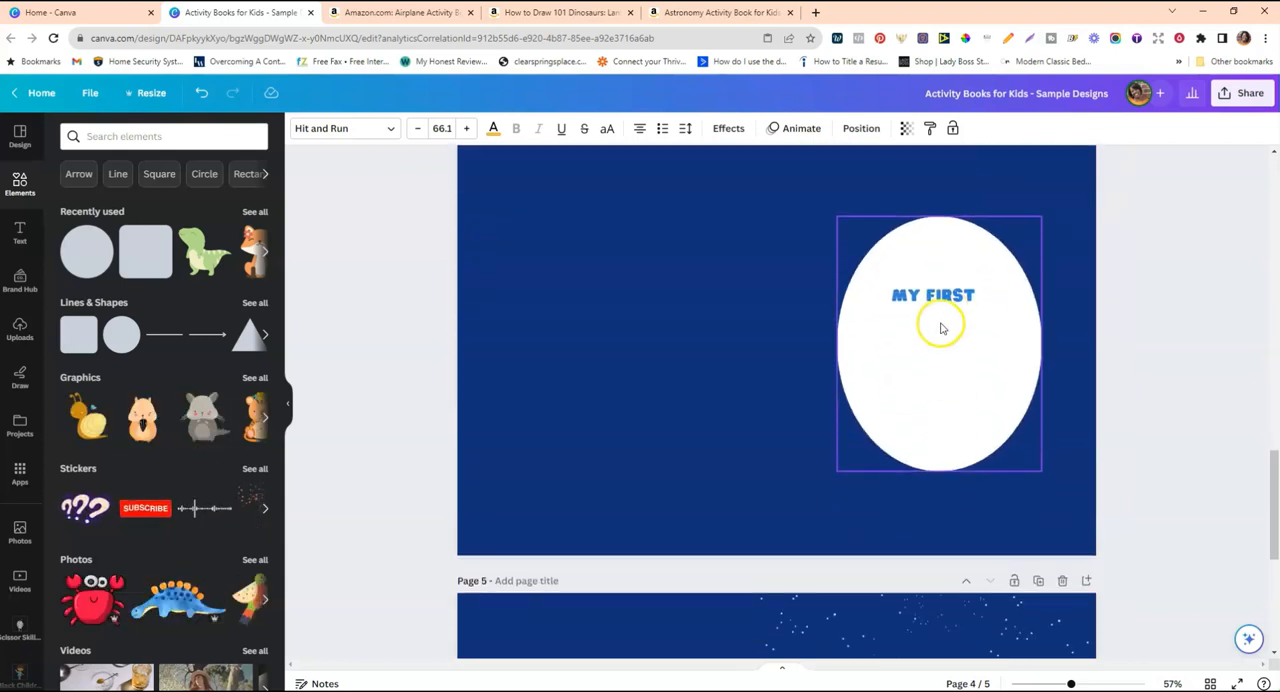
right_click(940, 316)
left_click(984, 387)
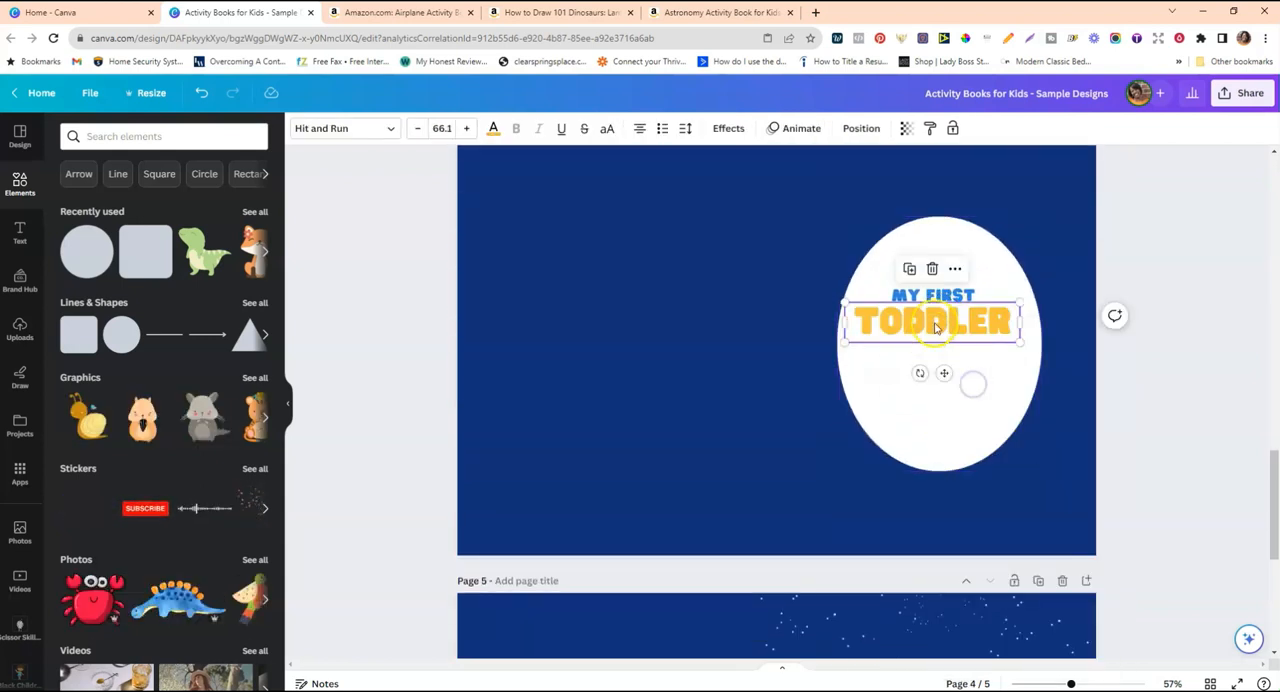
Slightly enlarge the white oval on page 4 and centre "MY FIRST" and "TODDLER" within it.
left_click(945, 293)
left_click(886, 391)
left_click_drag(837, 470, 829, 480)
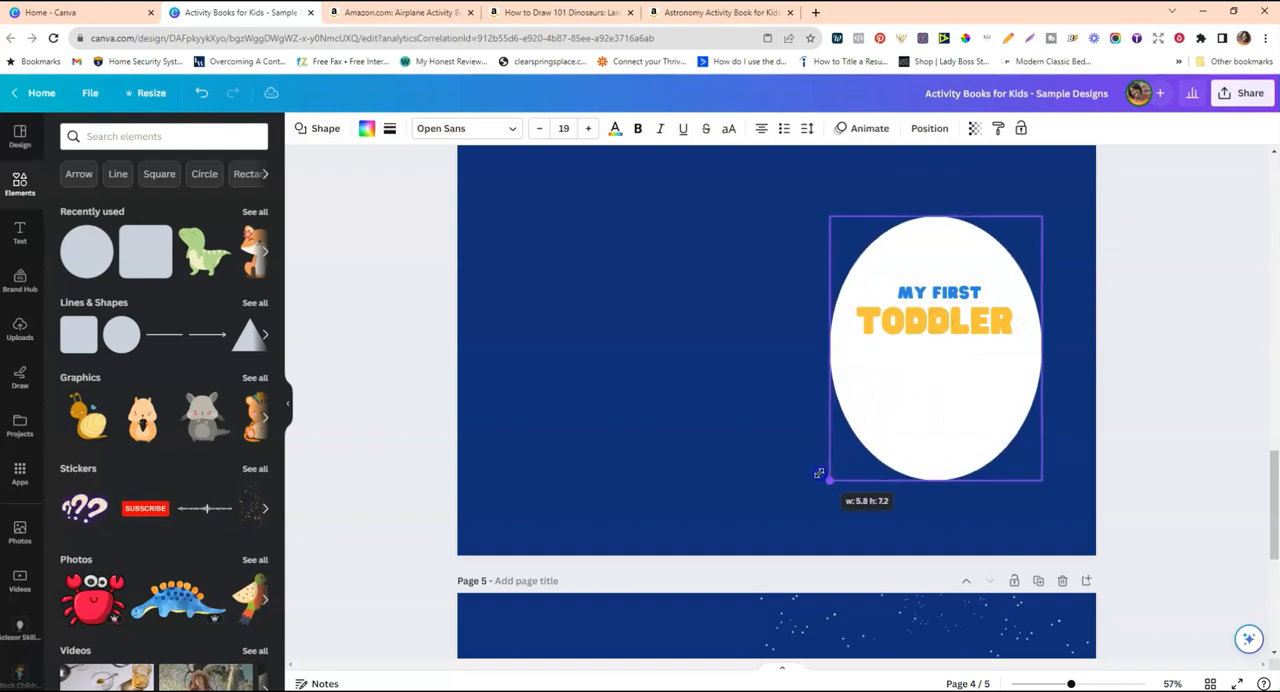
left_click_drag(1040, 215, 1043, 212)
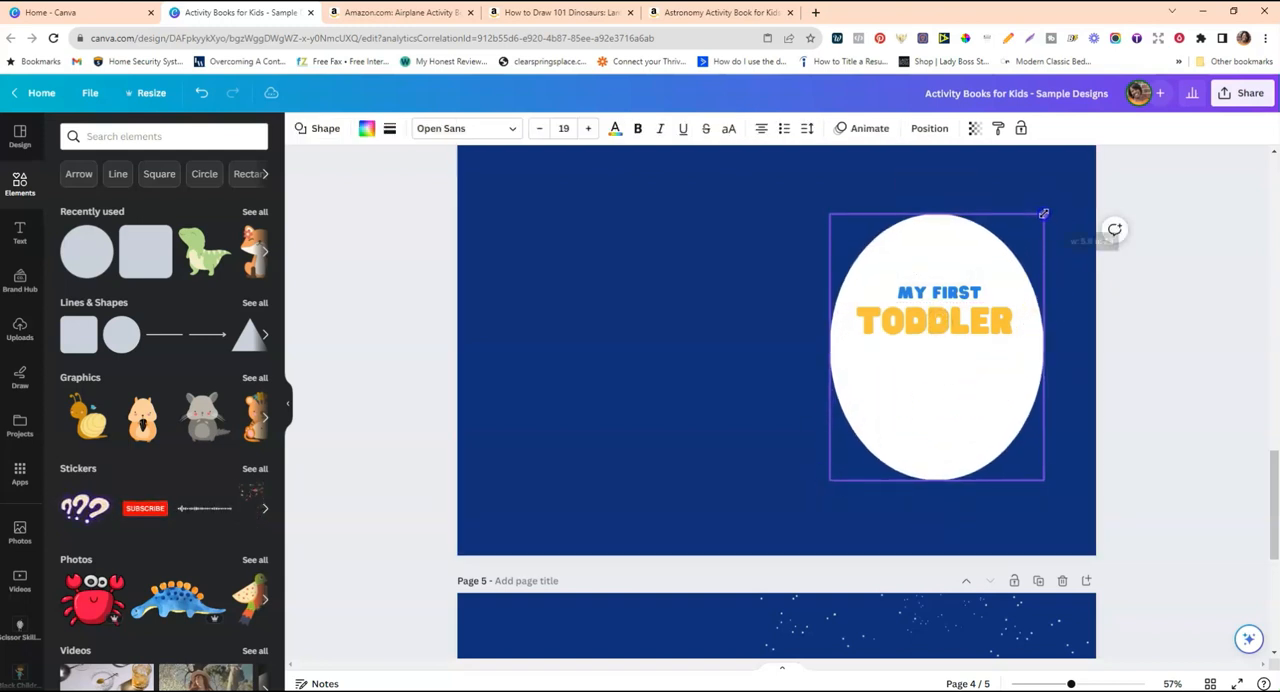
left_click(940, 318)
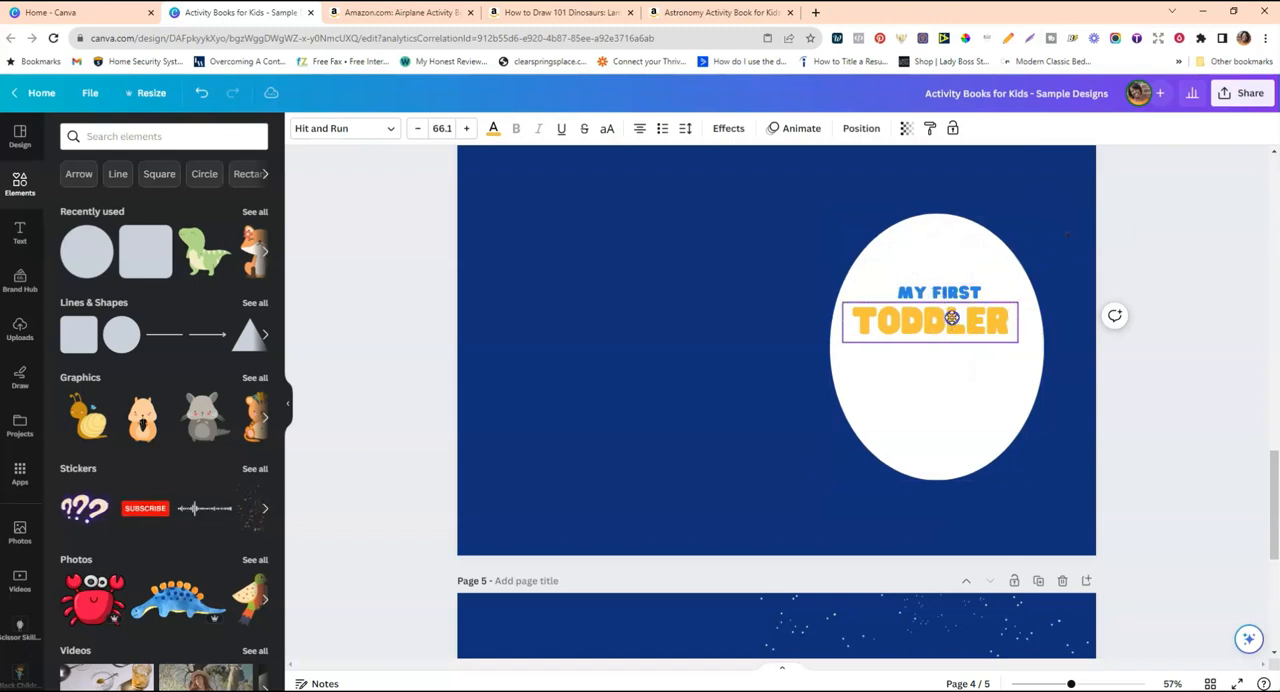
left_click_drag(957, 323, 960, 323)
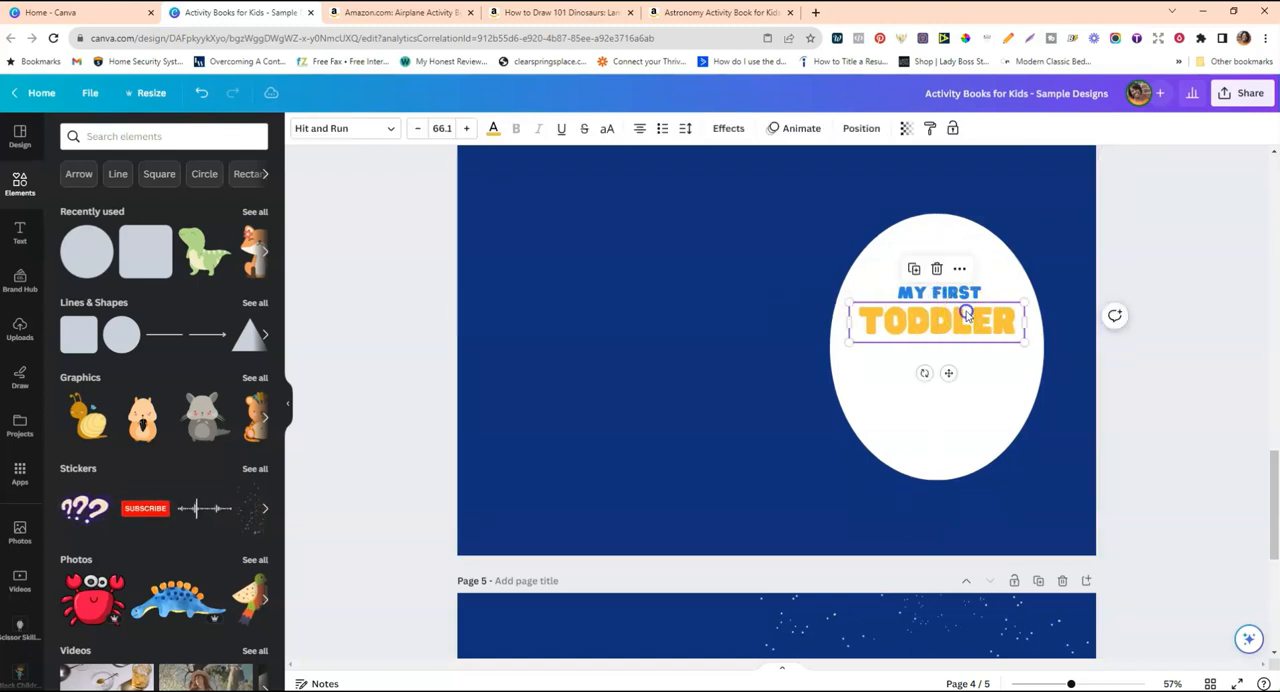
Duplicate the "MY FIRST" text, place the copy below "TODDLER" and change its wording to "ACTIVITY BOOK".
scroll(930, 292, "up", 3)
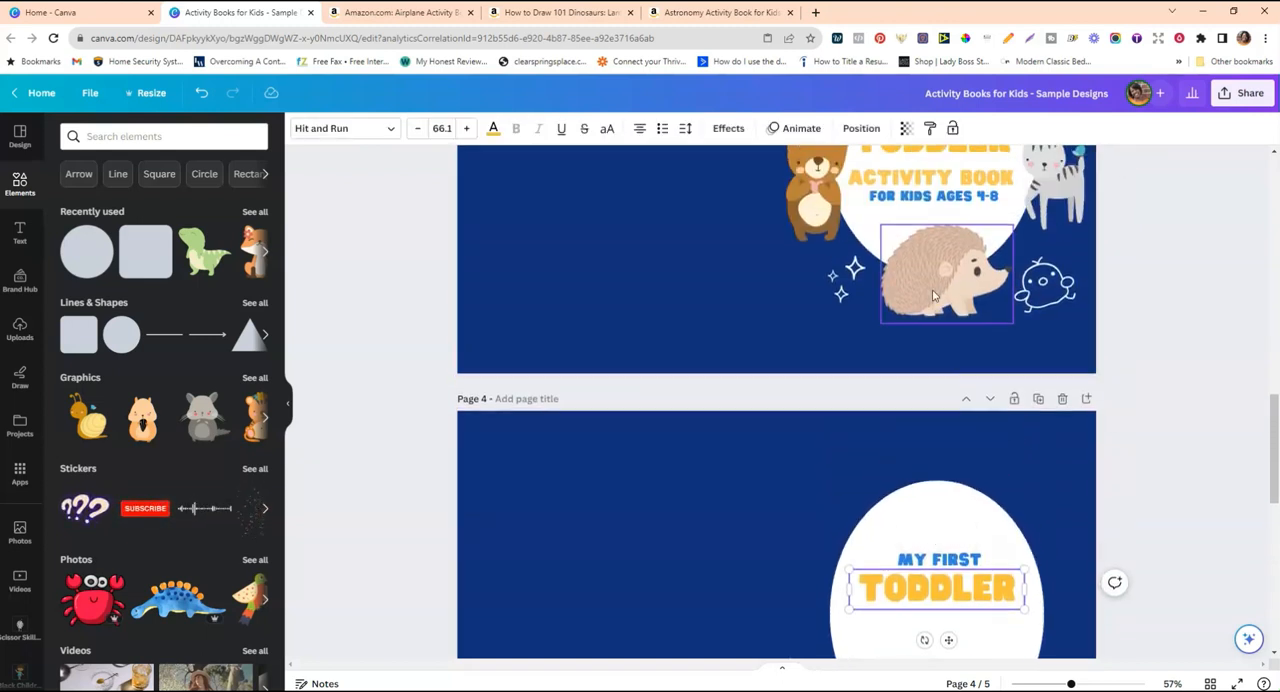
scroll(932, 295, "down", 4)
left_click(925, 232)
key("ctrl+d")
left_click_drag(935, 235, 932, 319)
double_click(933, 319)
type("ACTIVITY B")
mouse_move(986, 328)
left_mouse_down()
mouse_move(1034, 322)
mouse_move(971, 317)
left_mouse_up()
left_click(1117, 297)
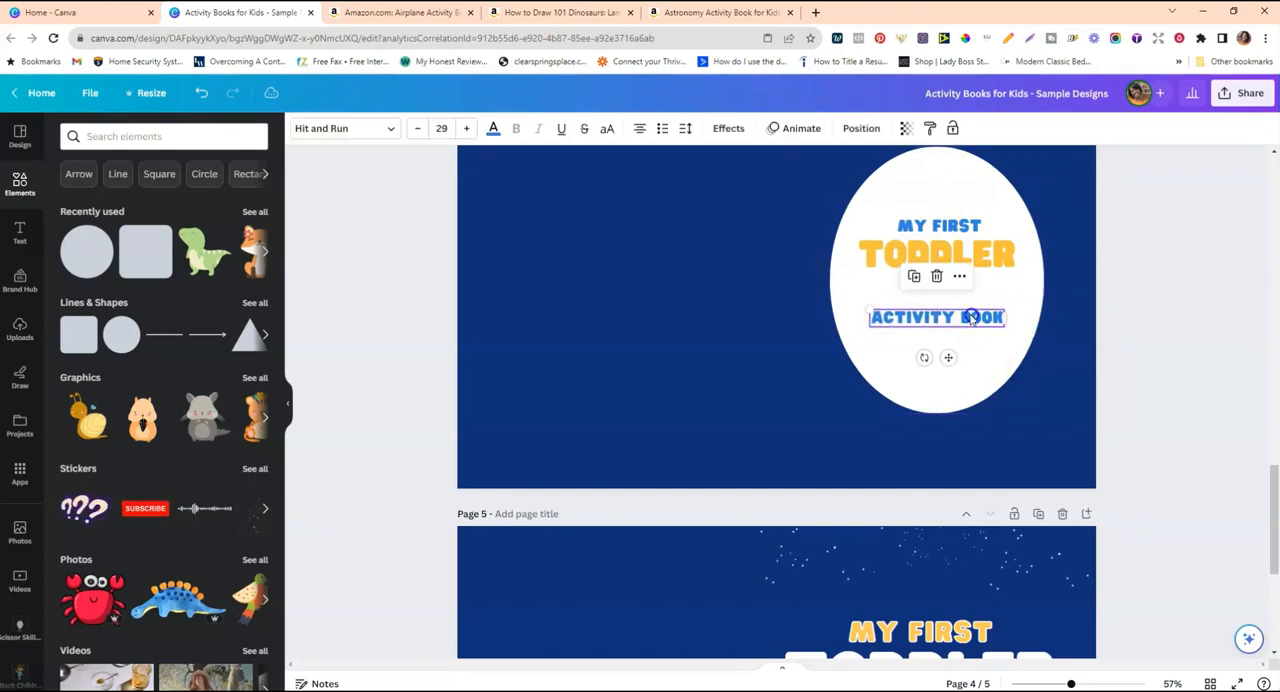
Duplicate "ACTIVITY BOOK" as a line reading "FOR KIDS AGES 4-8" directly below, widened to fit one line and centred in the oval.
left_click(921, 277)
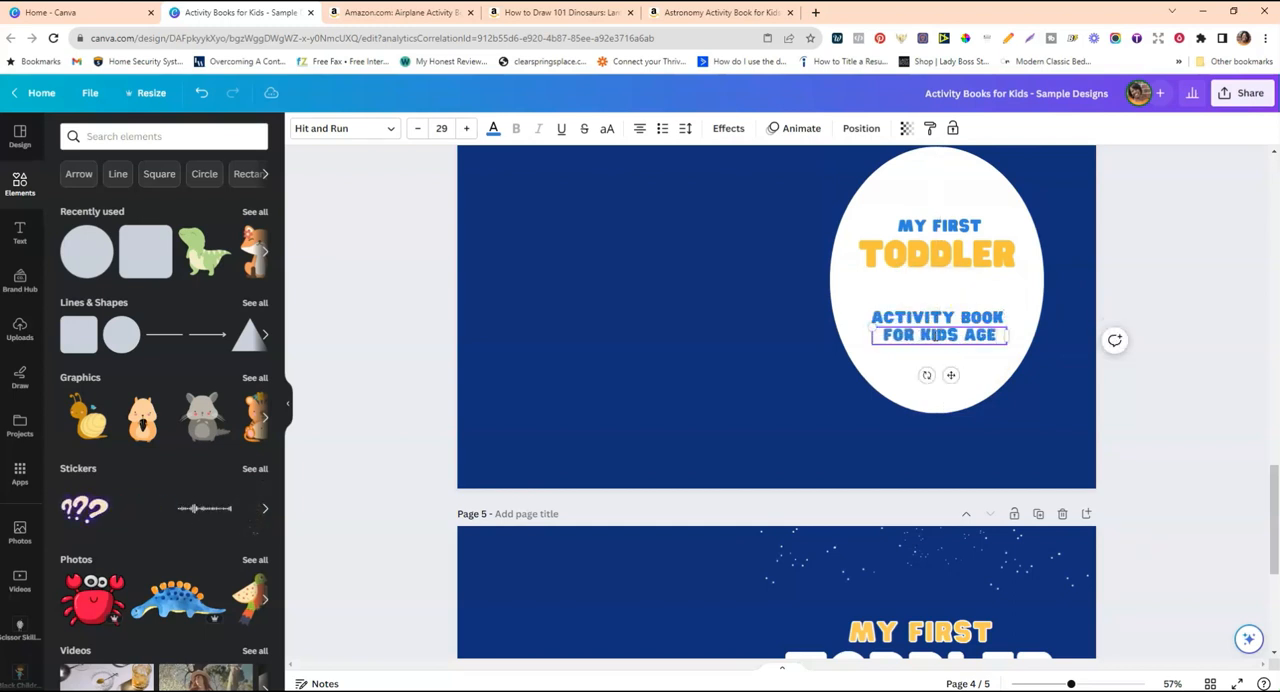
type("4")
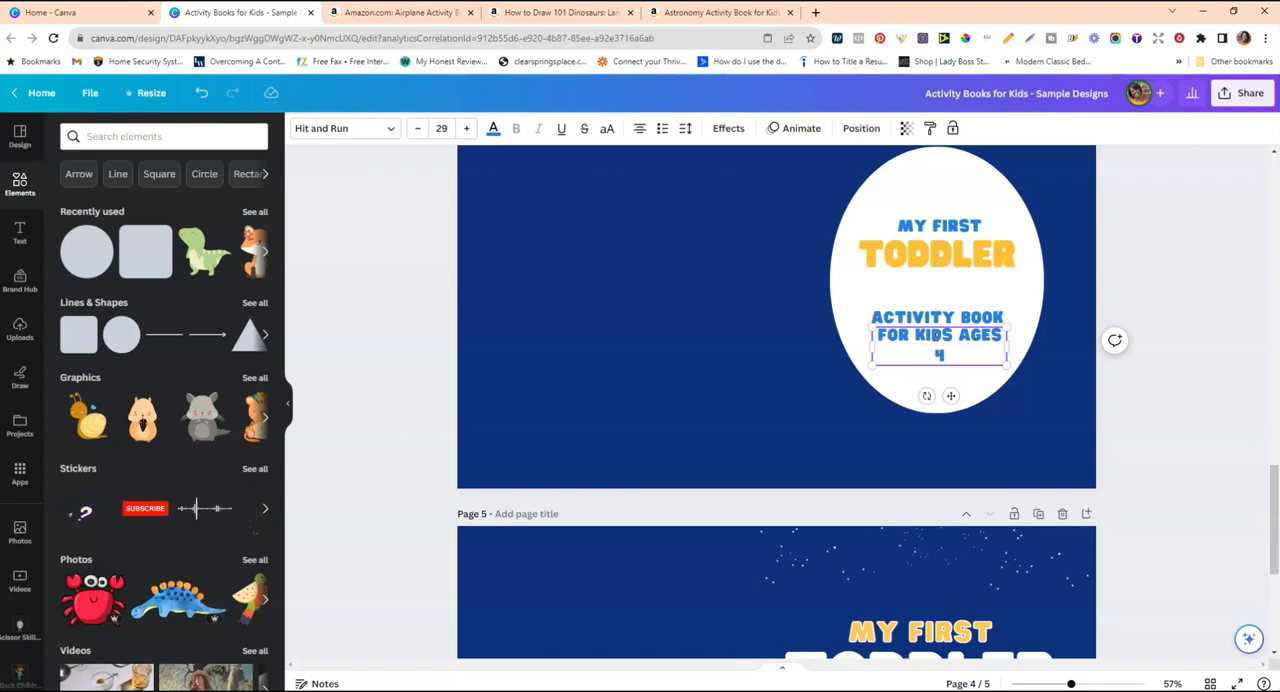
type("-8")
left_click(903, 354)
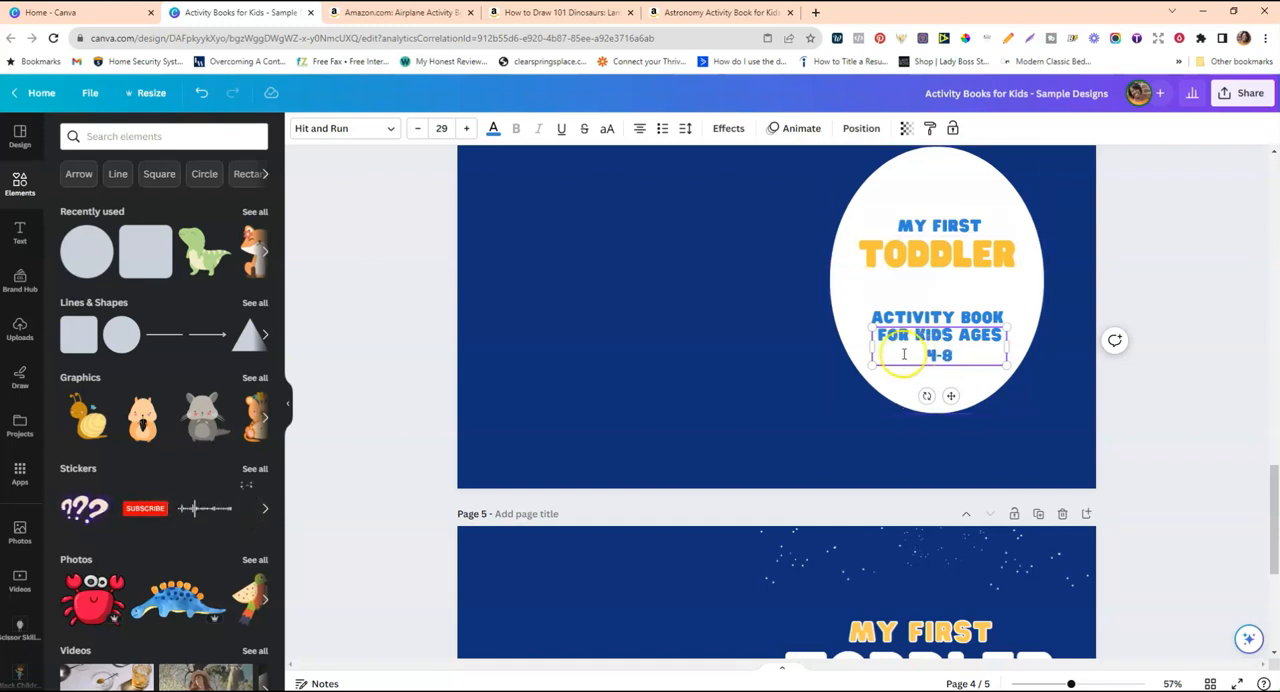
left_click(873, 353)
left_click_drag(872, 348, 834, 348)
left_click(780, 327)
left_click_drag(988, 335, 1002, 335)
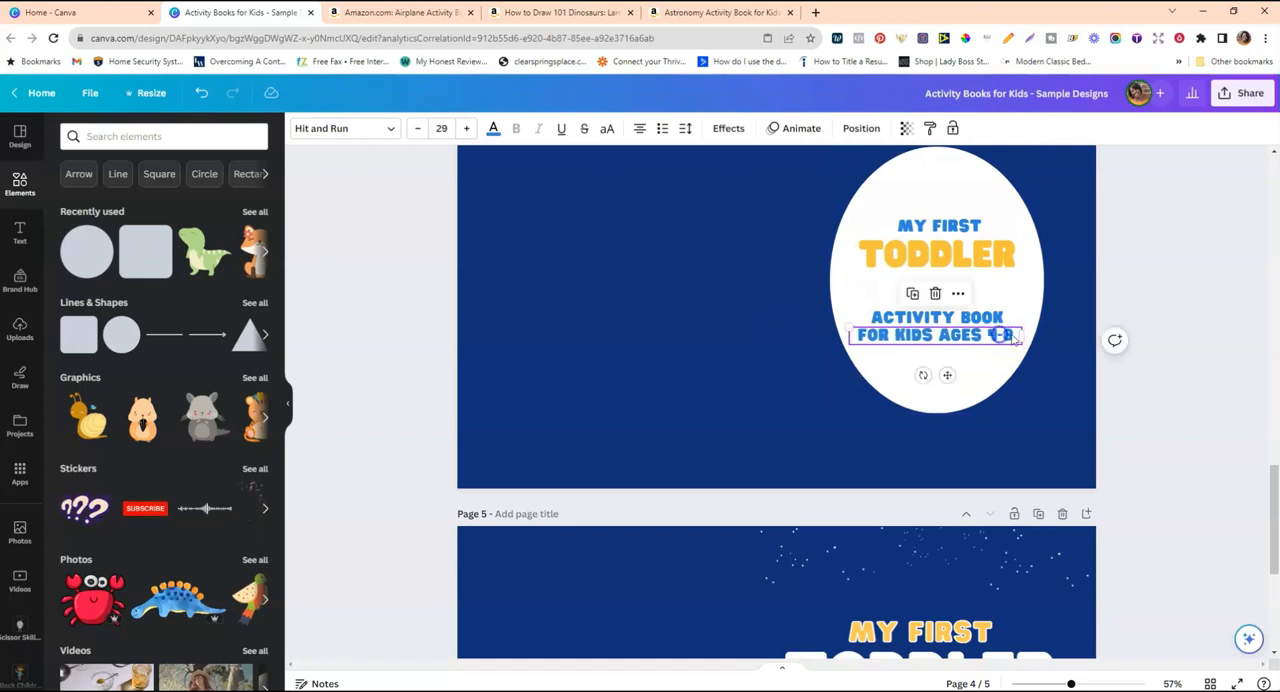
Enlarge "ACTIVITY BOOK" to size 37.9 and shrink "FOR KIDS AGES 4-8" to size 23.8, centred beneath it.
scroll(1090, 315, "up", 2)
scroll(1090, 315, "up", 3)
scroll(1031, 309, "down", 4)
left_click(905, 455)
left_click(906, 456)
left_click_drag(870, 443, 849, 437)
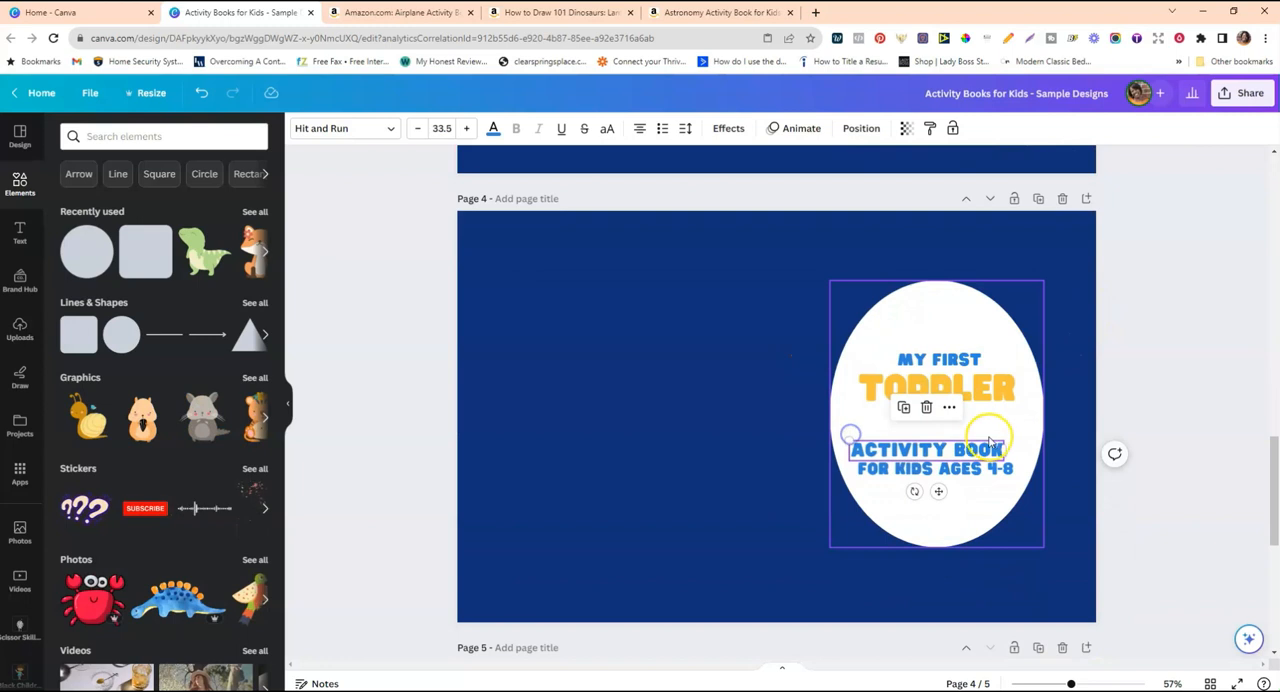
left_click_drag(1005, 437, 1024, 439)
left_click(900, 466)
left_click_drag(853, 464, 880, 466)
left_click_drag(962, 468, 950, 468)
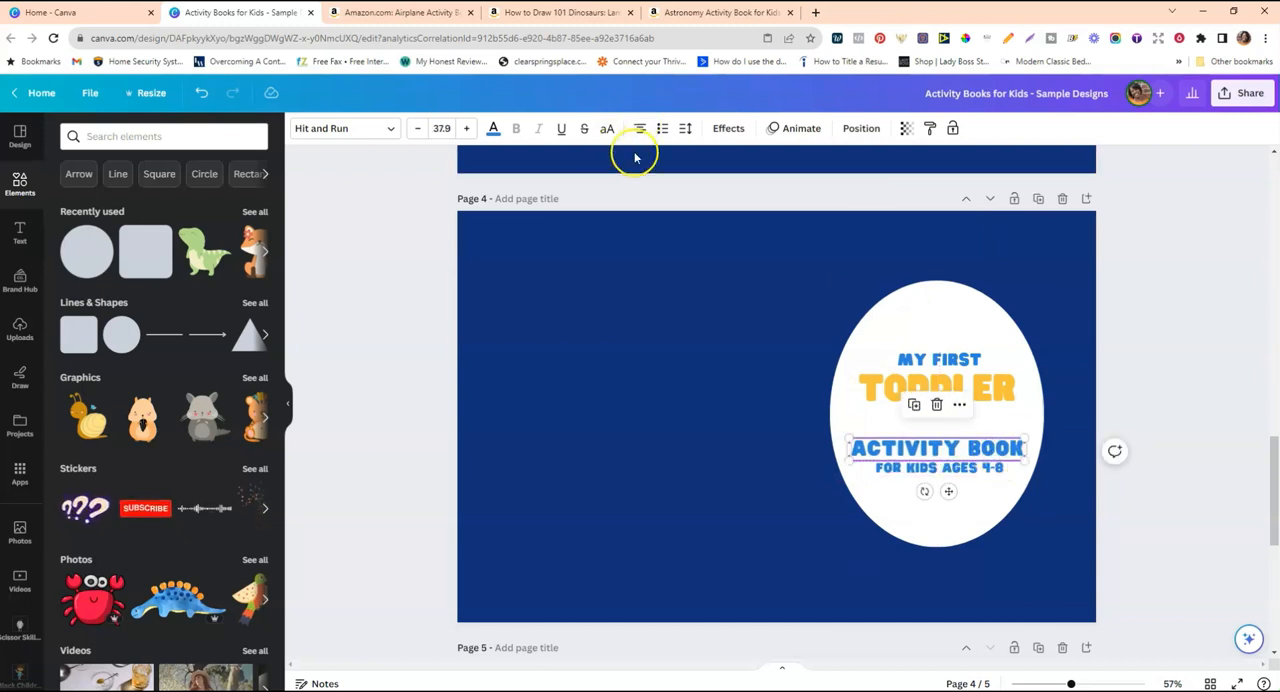
Recolour the "ACTIVITY BOOK" text with the yellow-orange from Color Scheme #2 for Graphics.
left_click(945, 450)
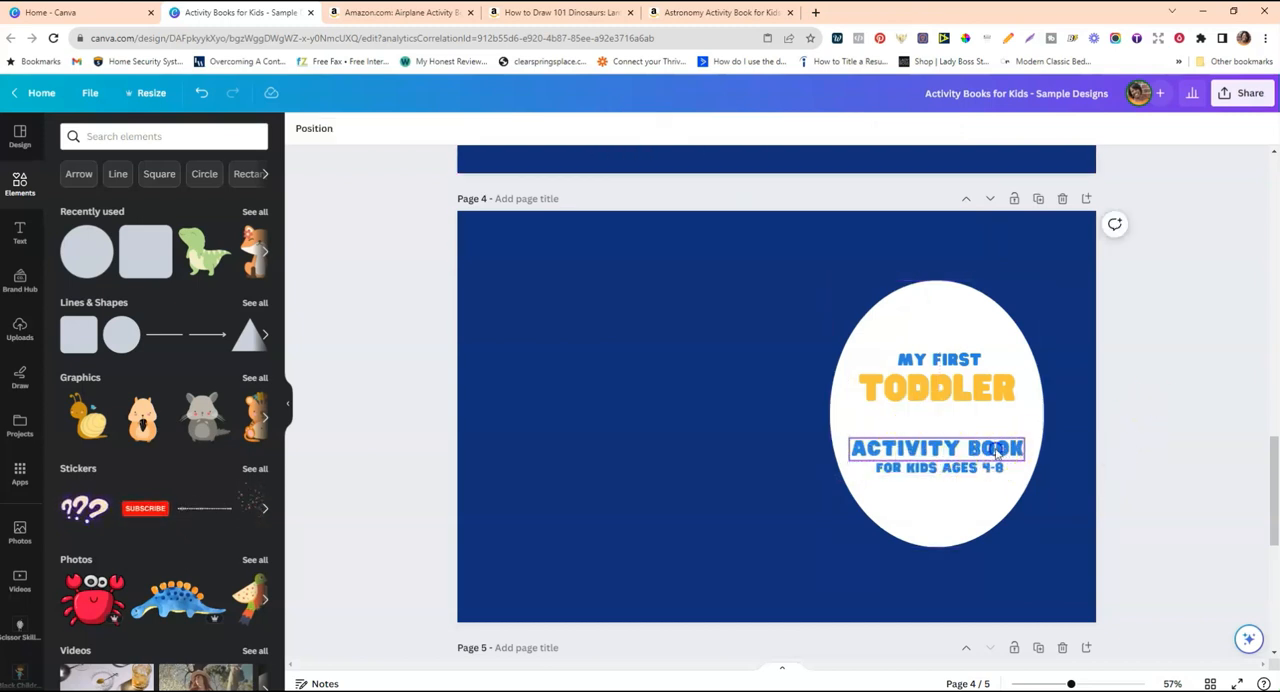
left_click_drag(997, 459, 997, 445)
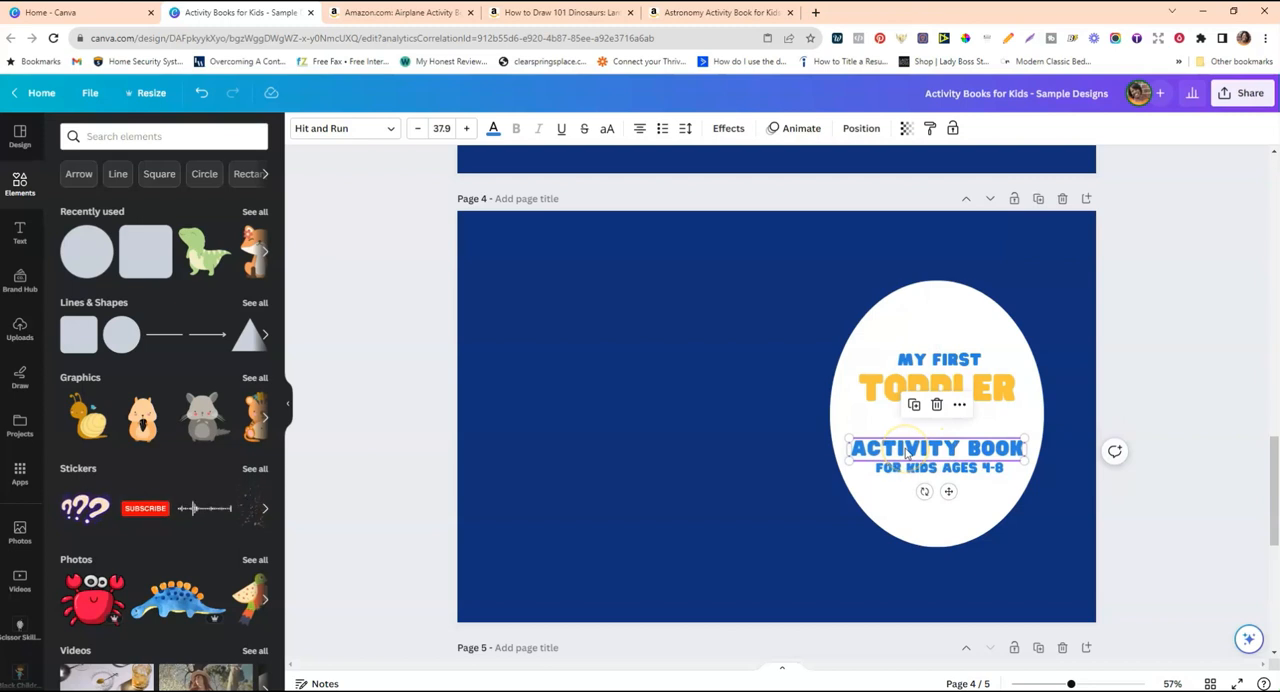
left_click(493, 133)
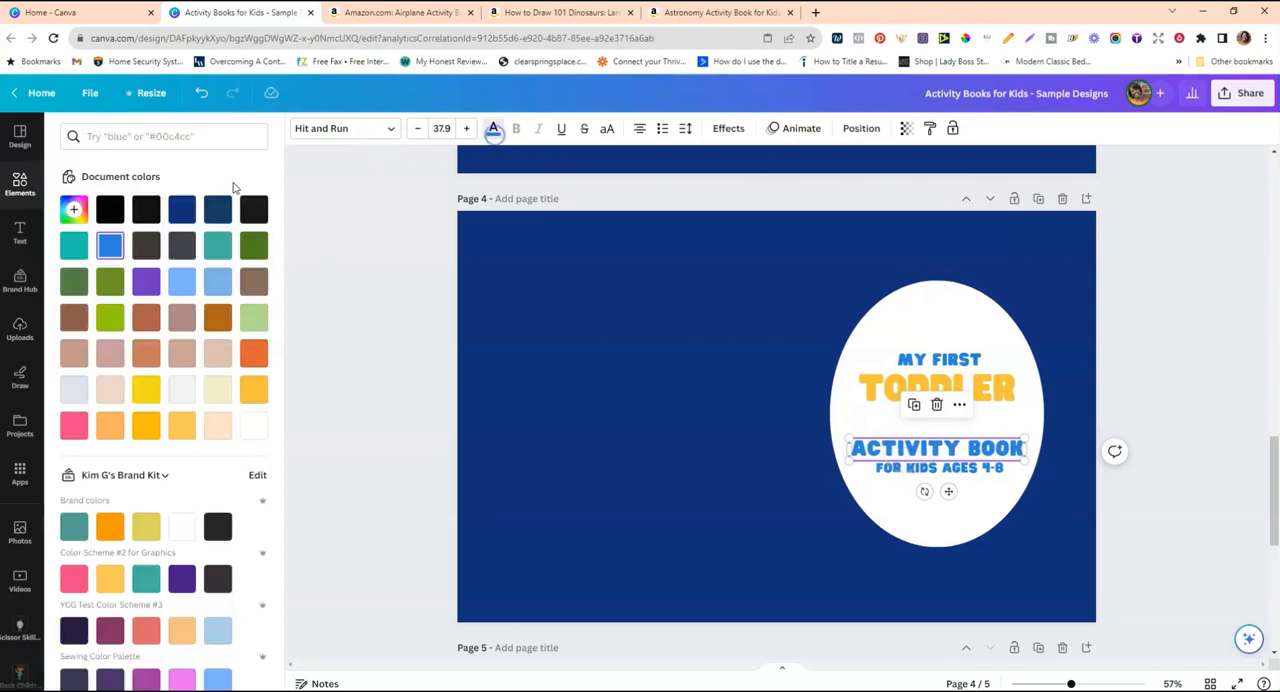
left_click(110, 578)
left_click(612, 460)
Move "ACTIVITY BOOK" and "FOR KIDS AGES 4-8" up closer to the title, with a tight gap between the two lines.
left_click_drag(889, 448, 949, 460)
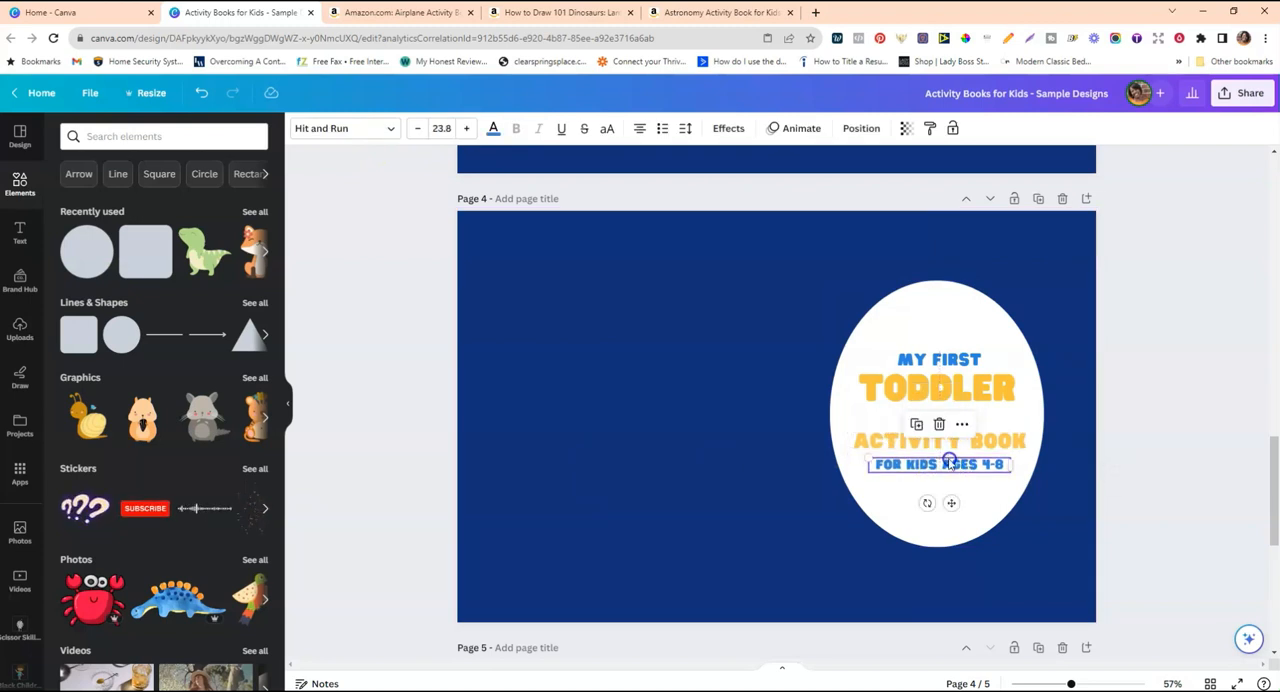
scroll(1143, 369, "up", 4)
scroll(1143, 369, "down", 3)
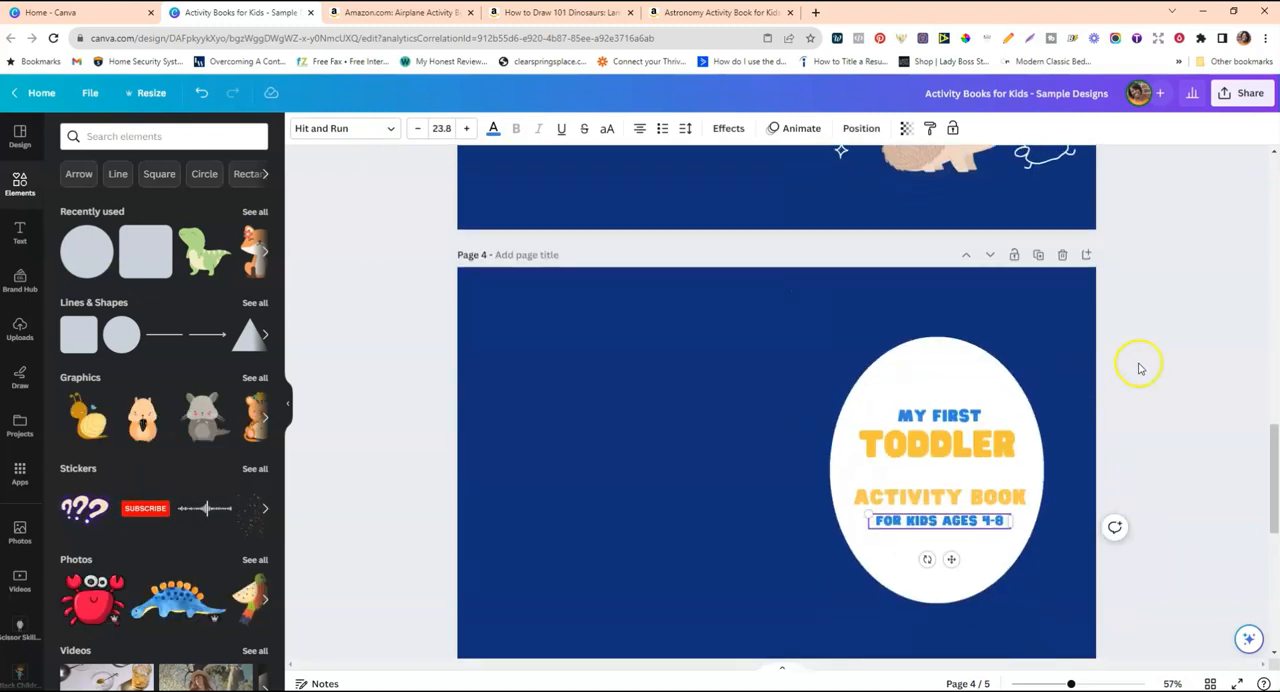
scroll(1138, 369, "down", 3)
left_click_drag(928, 336, 928, 328)
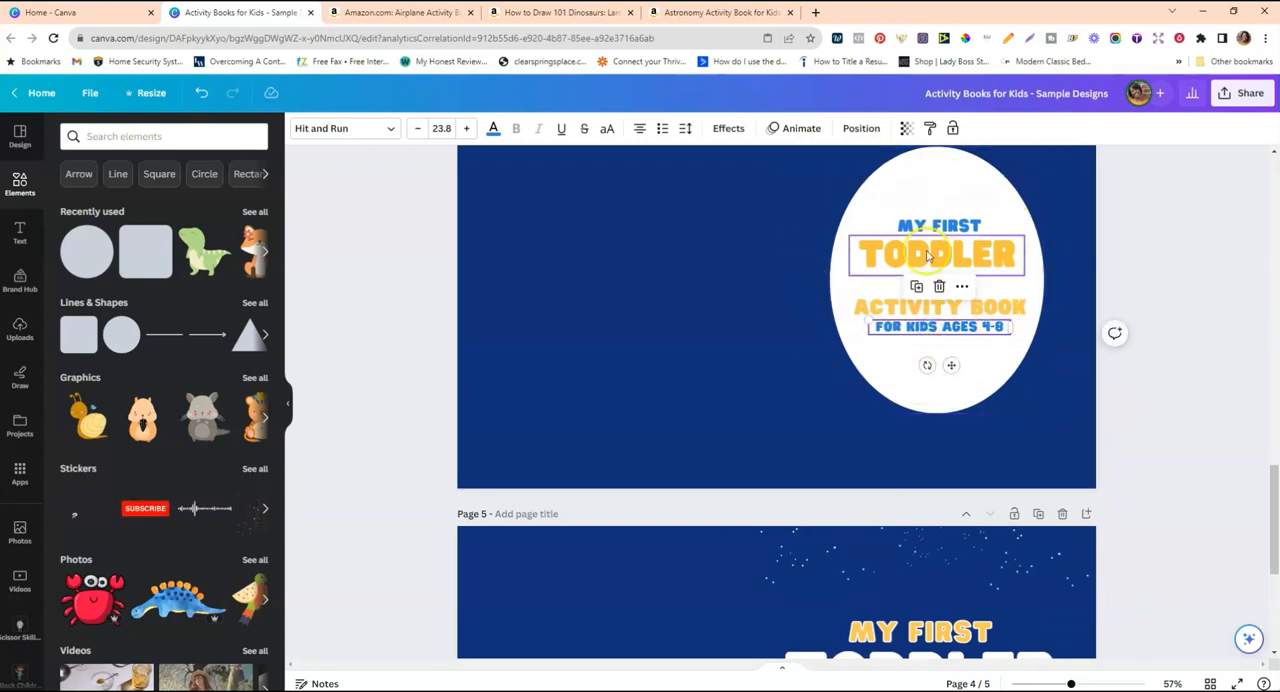
scroll(829, 266, "up", 2)
Search the elements for "cute animals", restrict the results to free items and show all matching graphics.
left_click(620, 275)
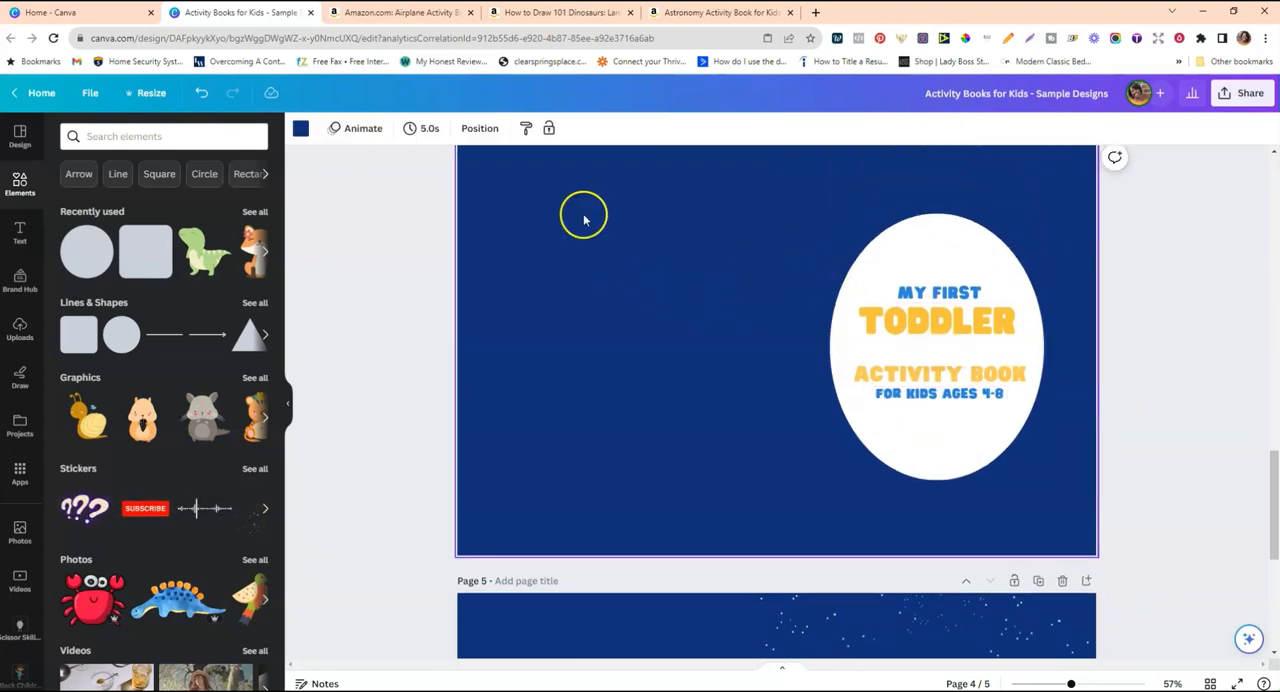
left_click(135, 136)
left_click(122, 200)
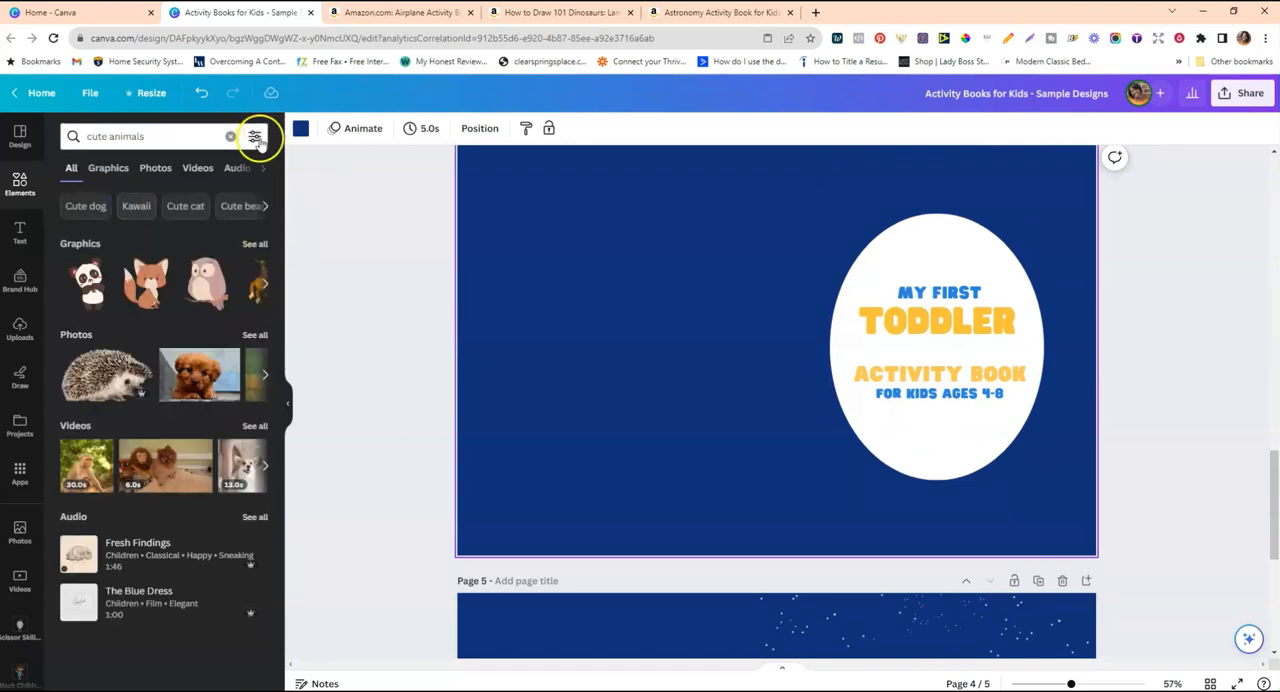
left_click(256, 138)
left_click(84, 500)
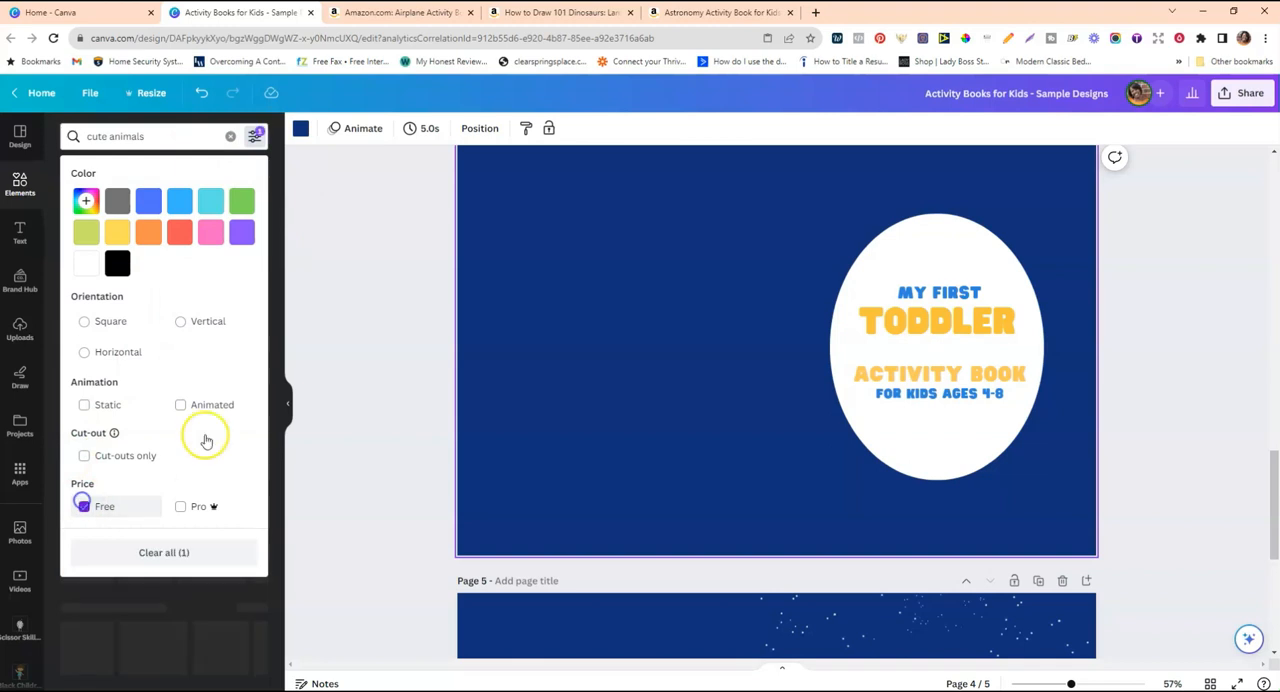
left_click(306, 333)
left_click(253, 245)
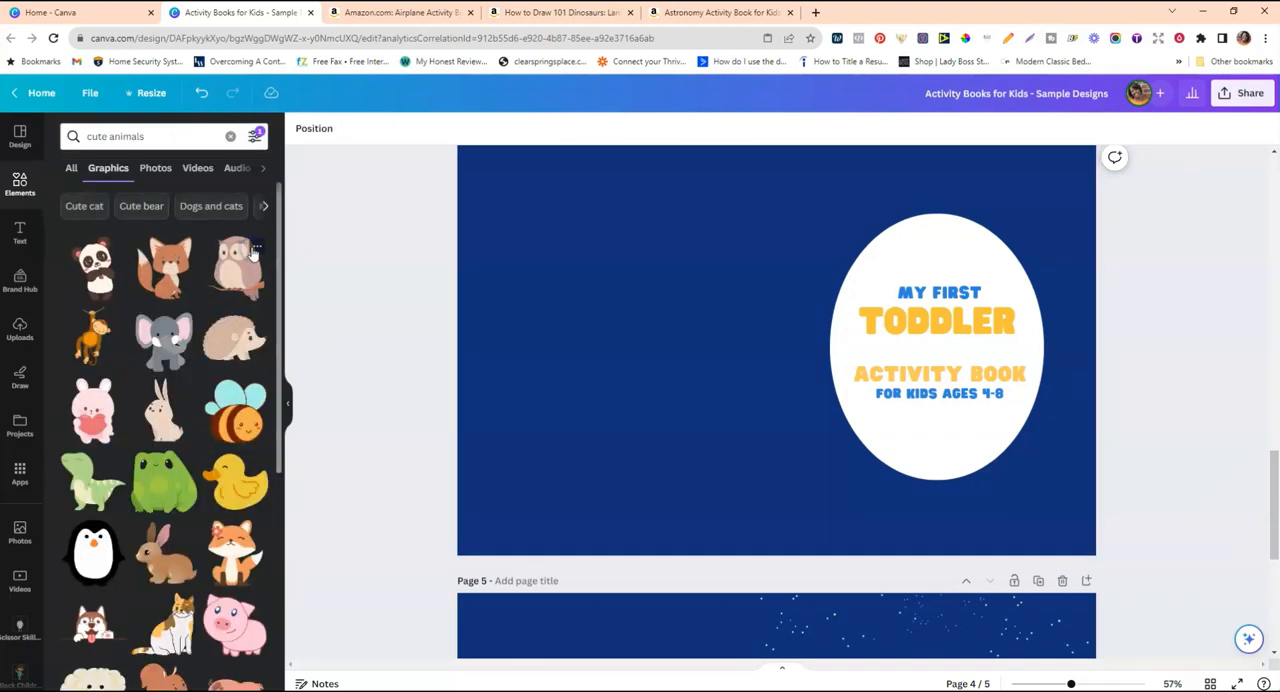
Add the sitting fox graphic to page 4 and position it overlapping the oval's left edge.
left_click(172, 283)
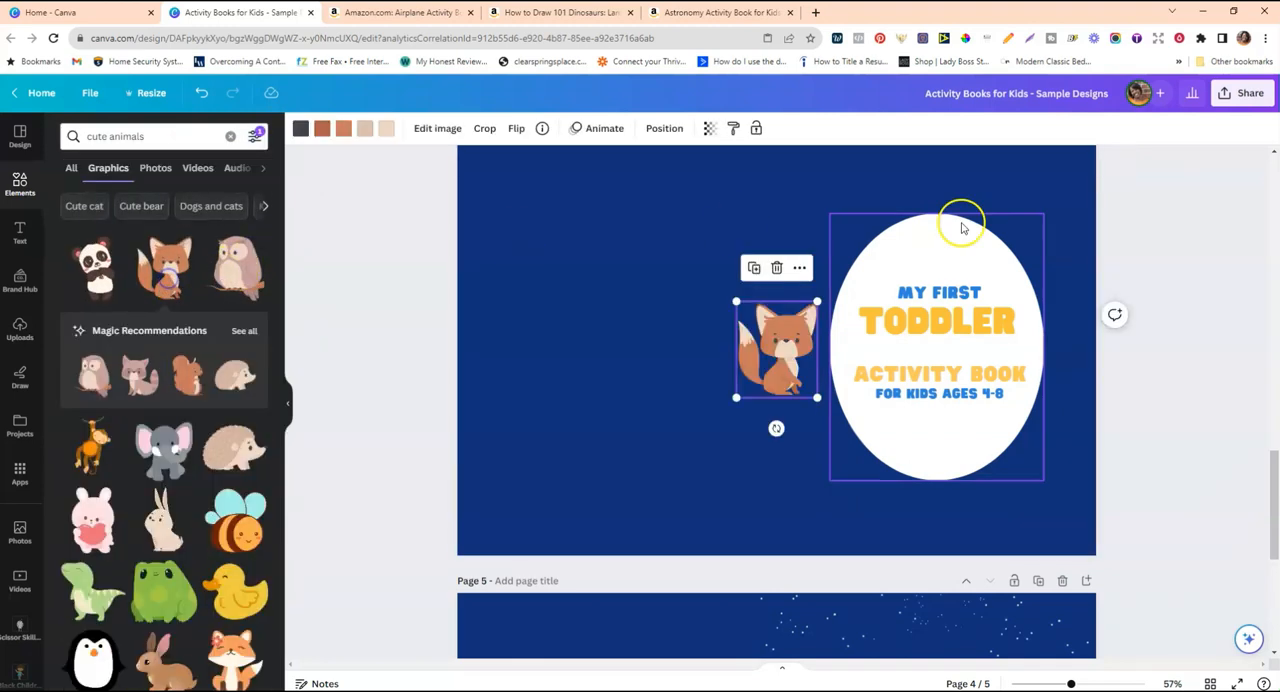
left_click_drag(817, 301, 834, 362)
left_click(812, 335)
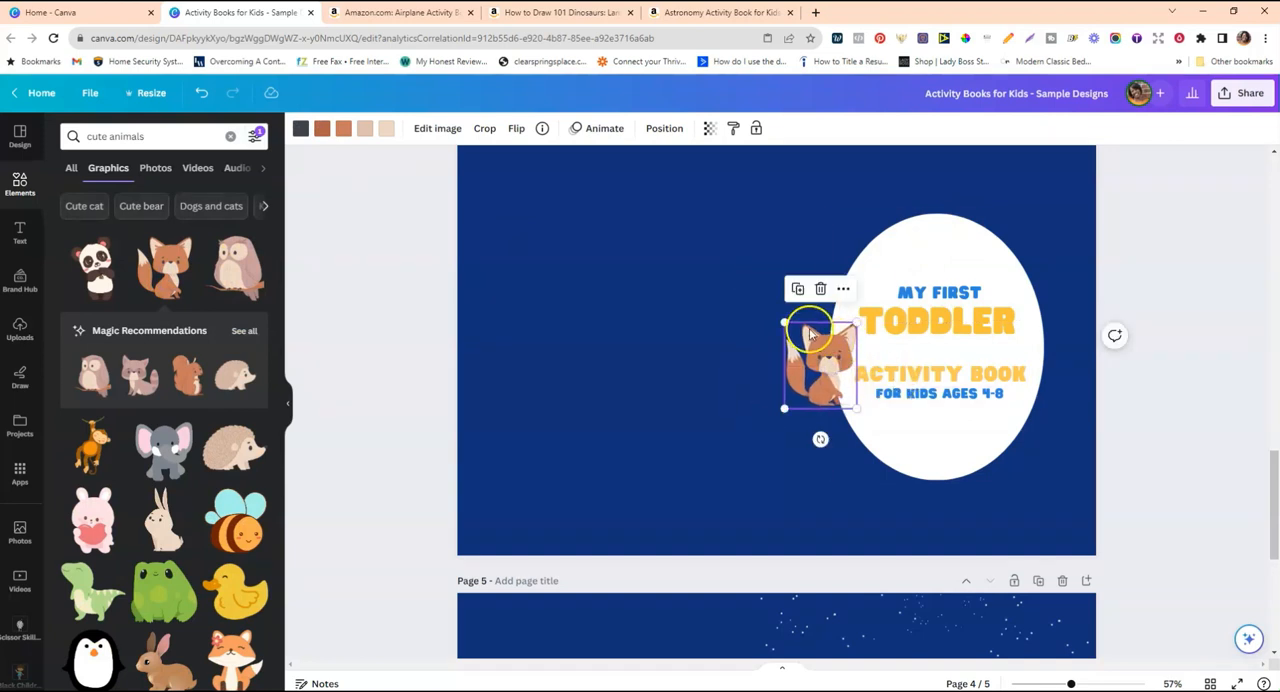
left_click(848, 412)
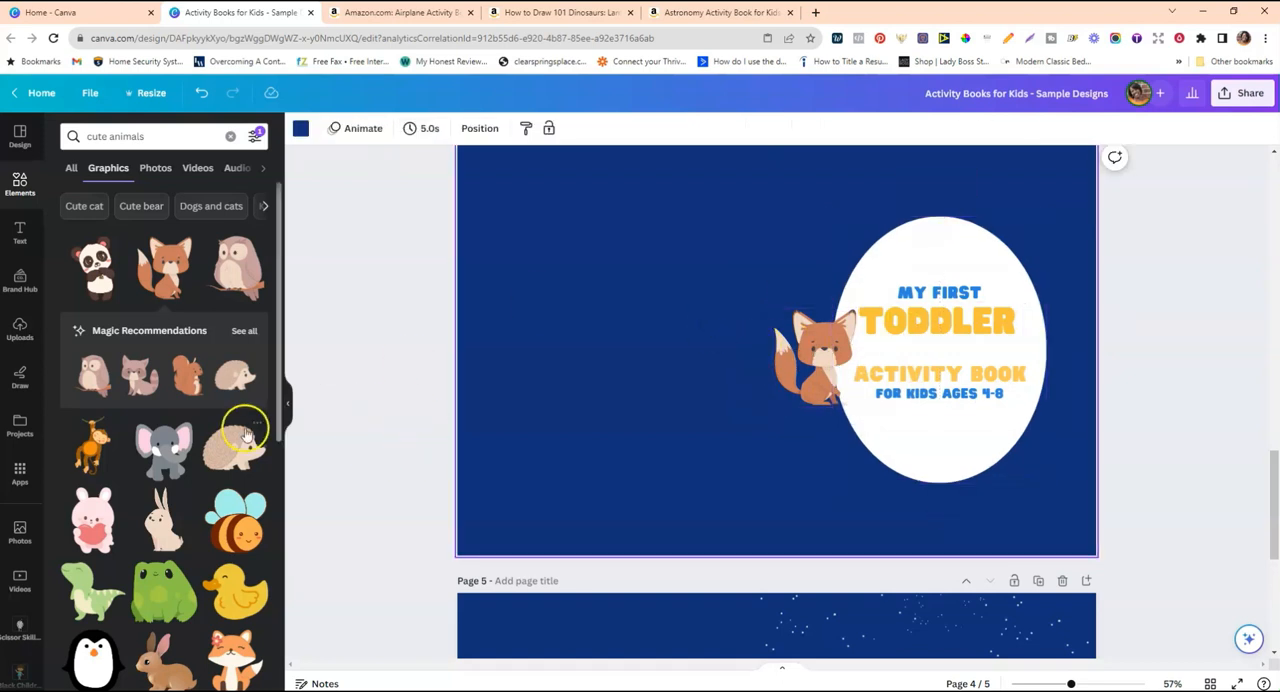
Add the hedgehog graphic, enlarge it and centre it over the lower edge of the oval.
left_click(235, 376)
left_click_drag(823, 387, 840, 399)
left_click_drag(760, 357, 924, 483)
left_click_drag(893, 440, 881, 431)
left_click_drag(928, 481, 932, 486)
left_click_drag(1008, 439, 1001, 443)
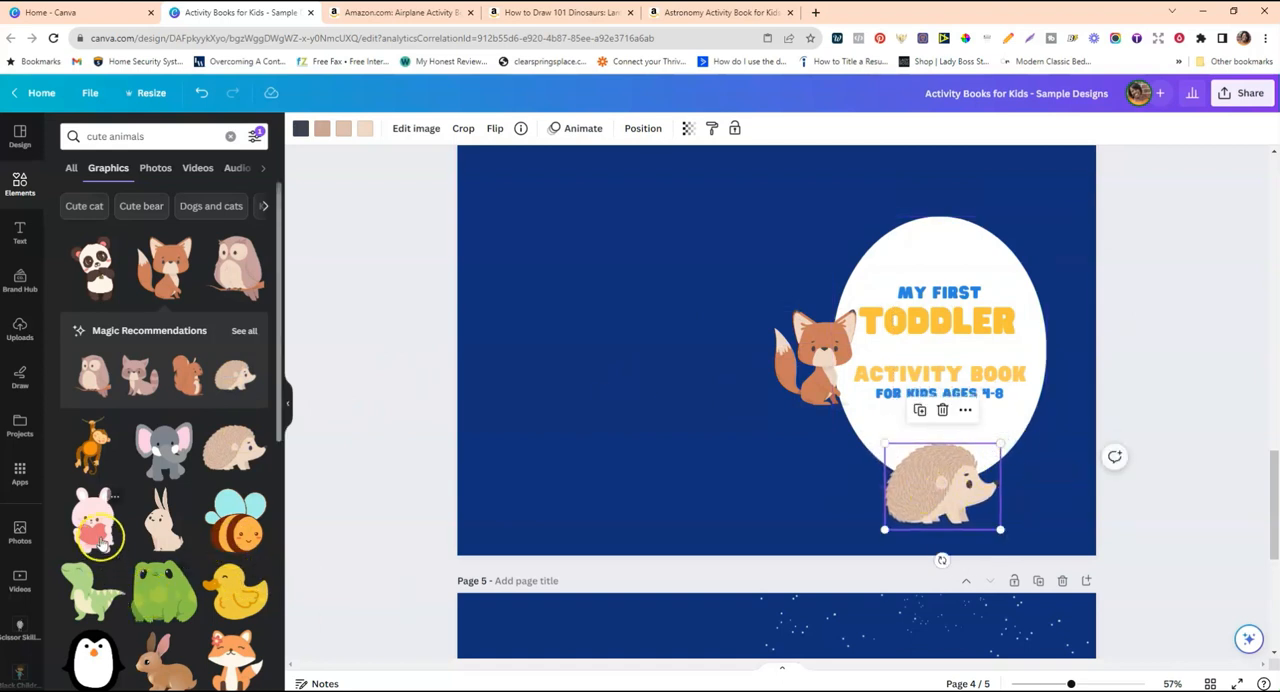
Add the standing white rabbit graphic and size it to overlap the oval's right edge opposite the fox.
left_click(166, 533)
left_click_drag(751, 362, 1049, 356)
left_click_drag(1022, 253, 1039, 279)
left_click_drag(1064, 355, 1047, 346)
left_click(244, 475)
scroll(203, 453, "down", 1)
scroll(203, 453, "up", 1)
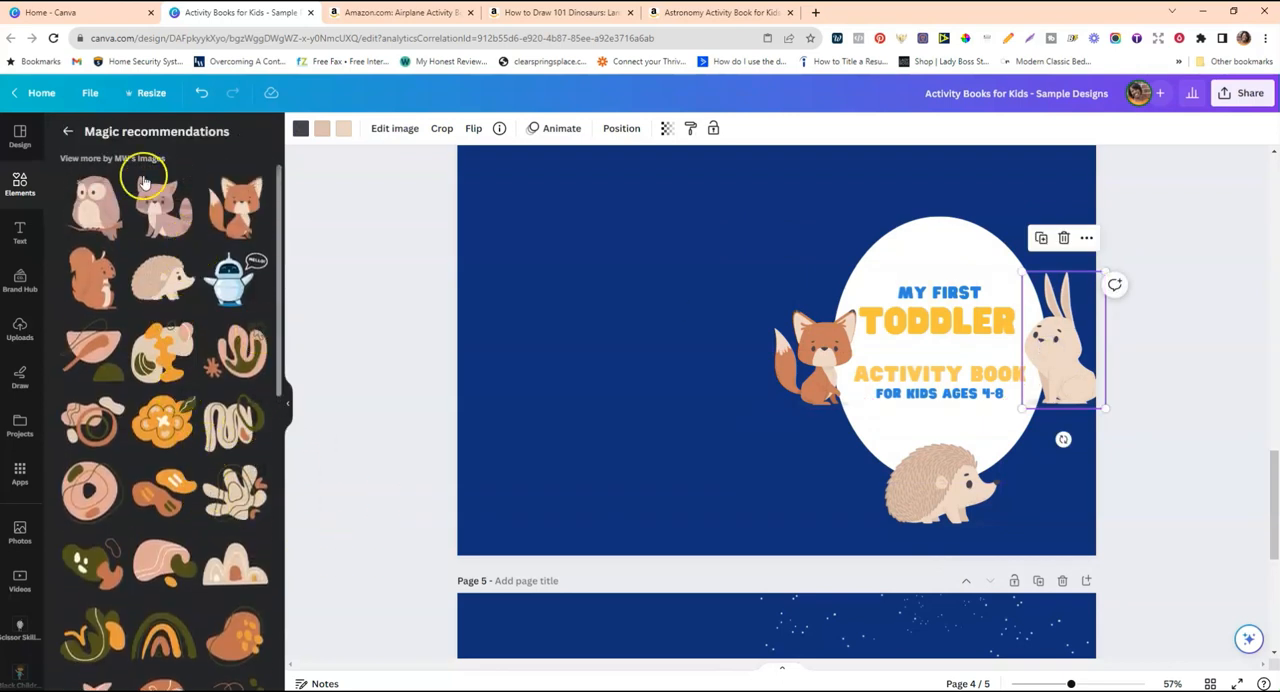
left_click(66, 130)
Add the blue whale graphic to page 4, shrink it and place it overlapping the oval's upper edge.
scroll(118, 350, "down", 3)
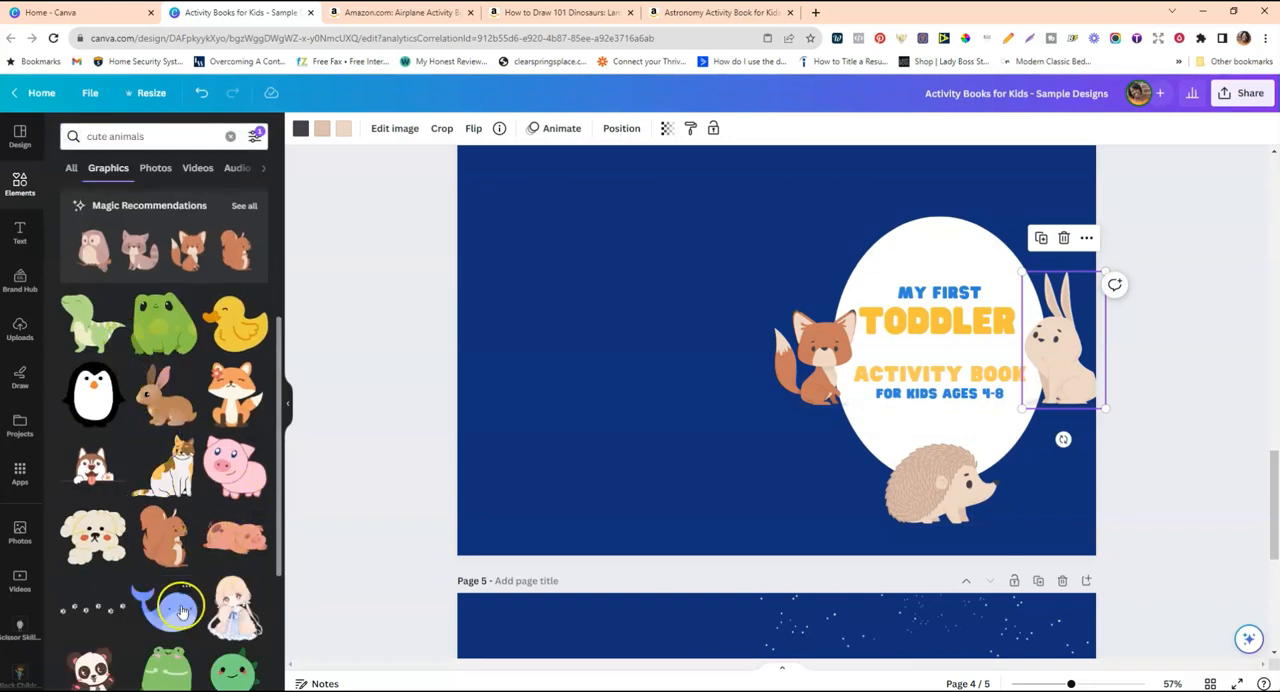
left_click(181, 611)
left_click_drag(880, 277, 779, 320)
left_click_drag(742, 411, 933, 236)
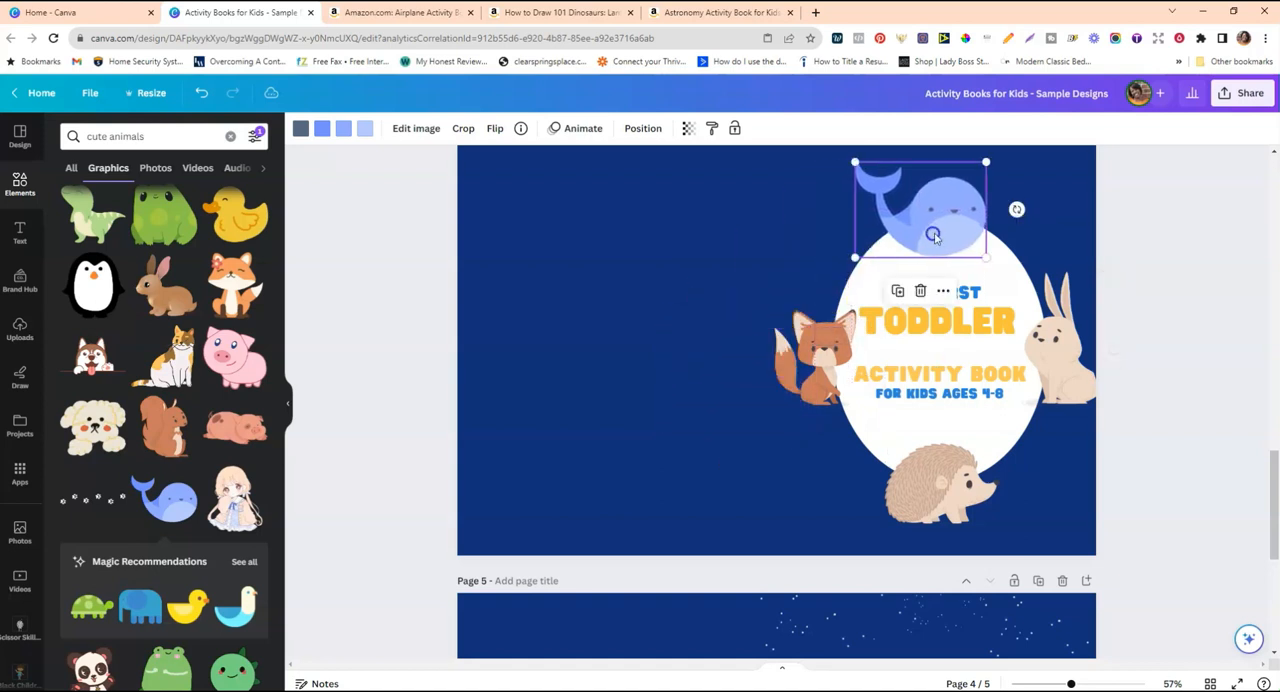
scroll(933, 236, "up", 2)
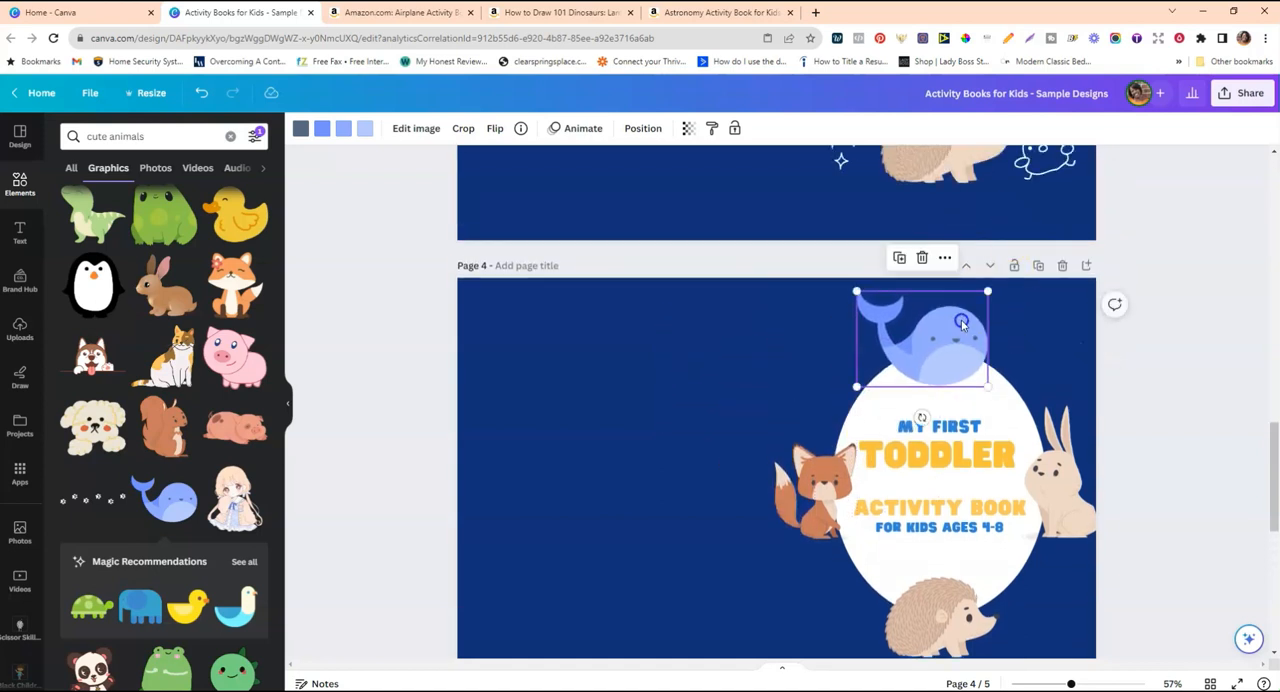
scroll(899, 368, "down", 2)
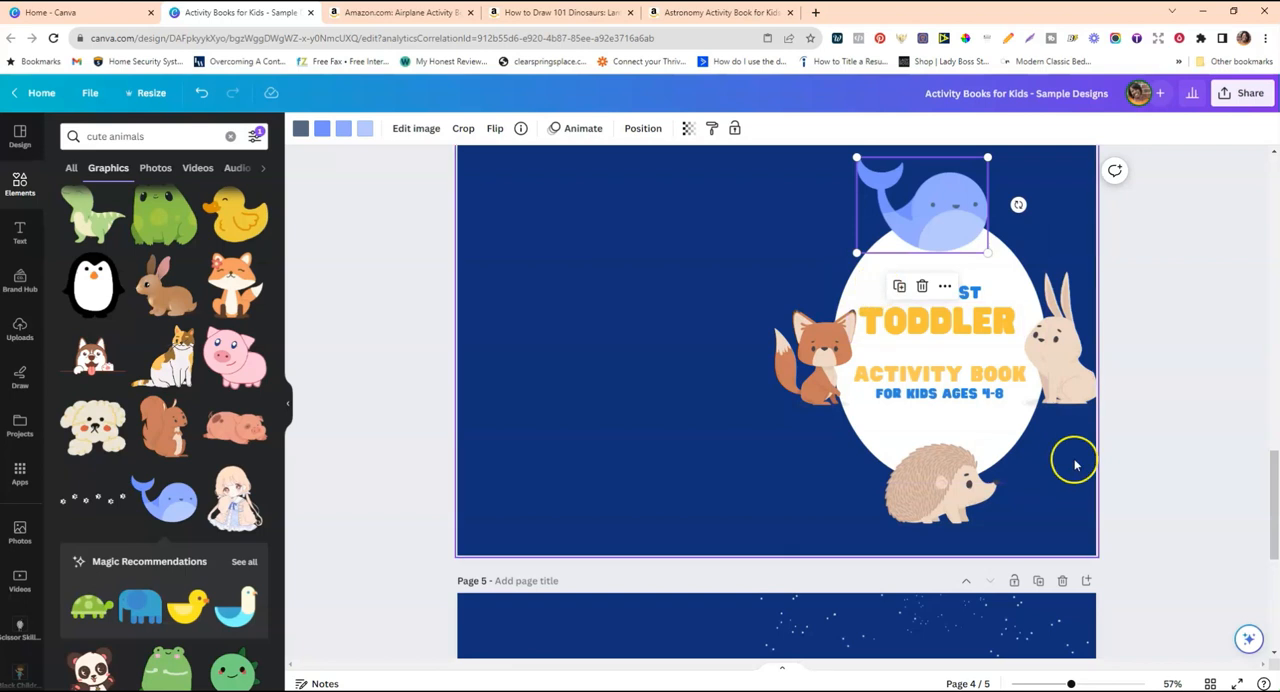
Add the bright orange fox graphic, make it small and place it at the oval's lower-right edge beside the hedgehog.
scroll(234, 443, "down", 3)
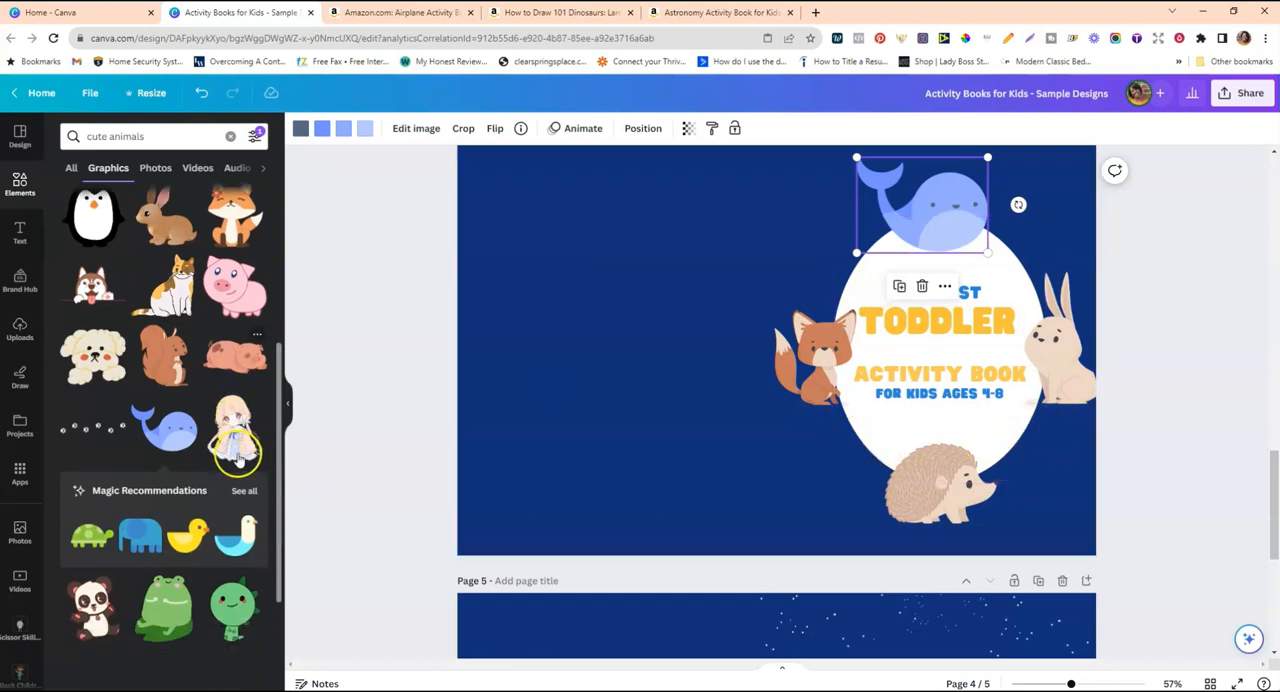
left_click(165, 555)
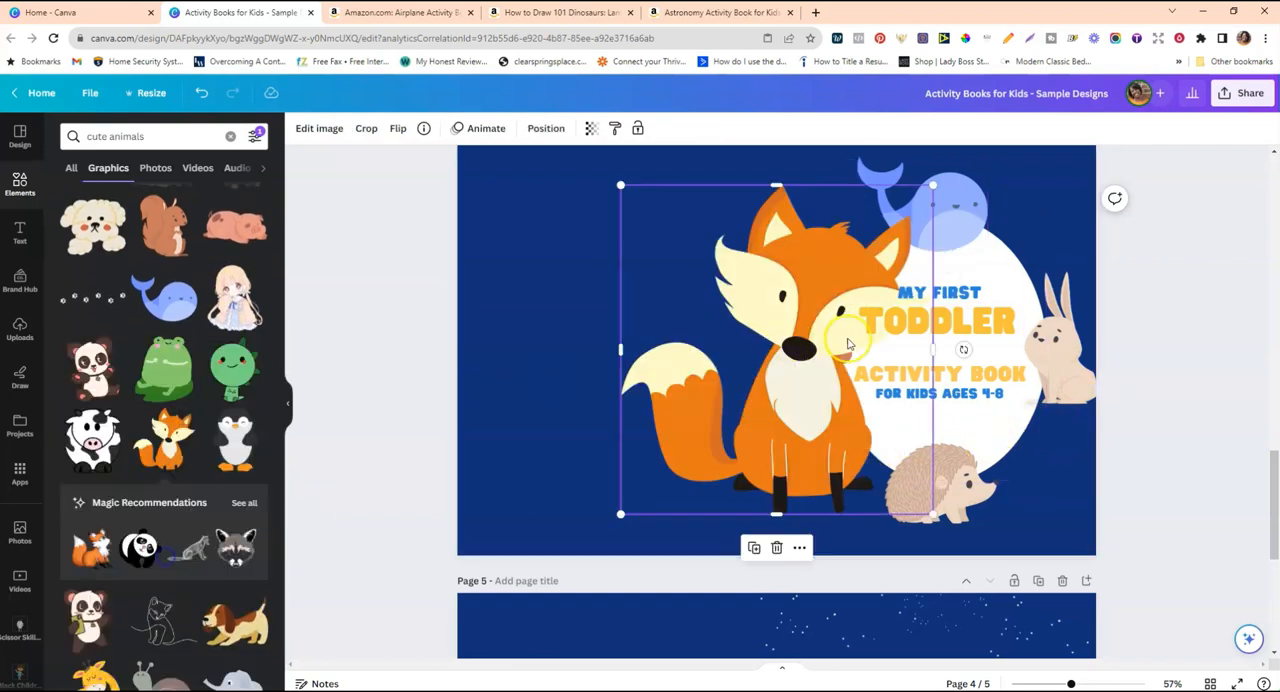
left_click_drag(931, 186, 720, 405)
left_click_drag(670, 474, 1022, 467)
left_click_drag(979, 418, 1014, 446)
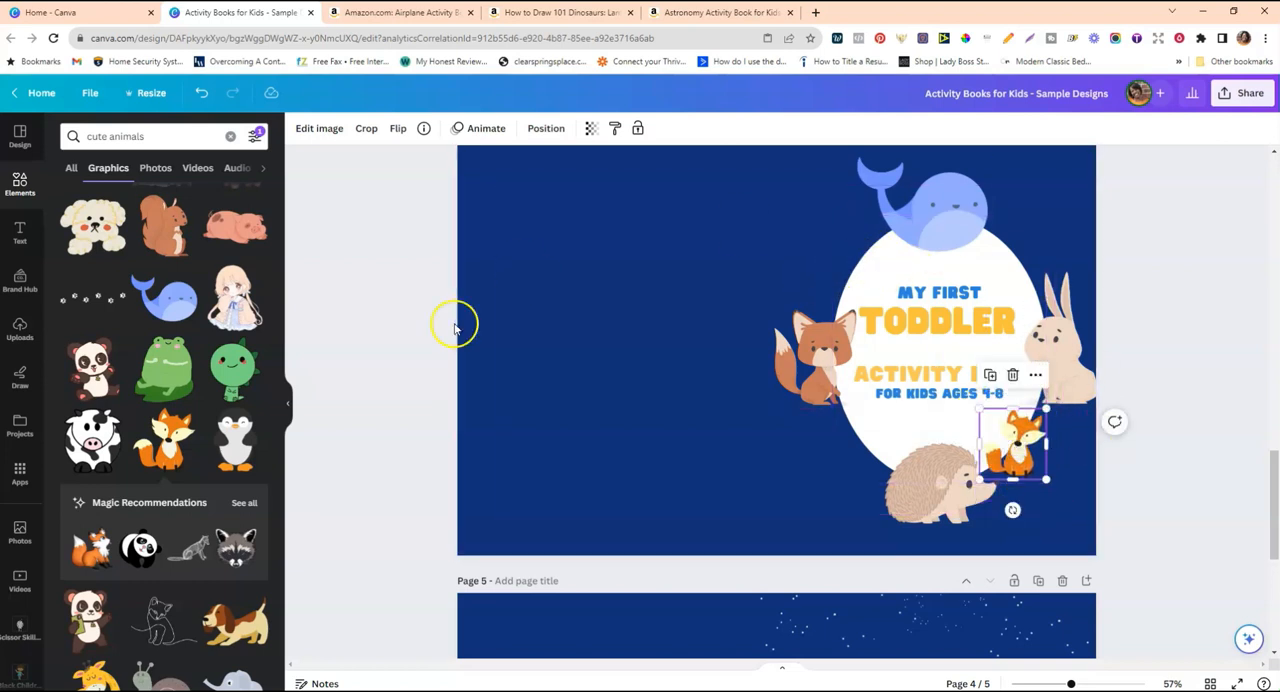
Compare the animal arrangement with the sample cover on page 3 and shrink the small orange fox slightly.
left_click(935, 485)
scroll(985, 437, "up", 1)
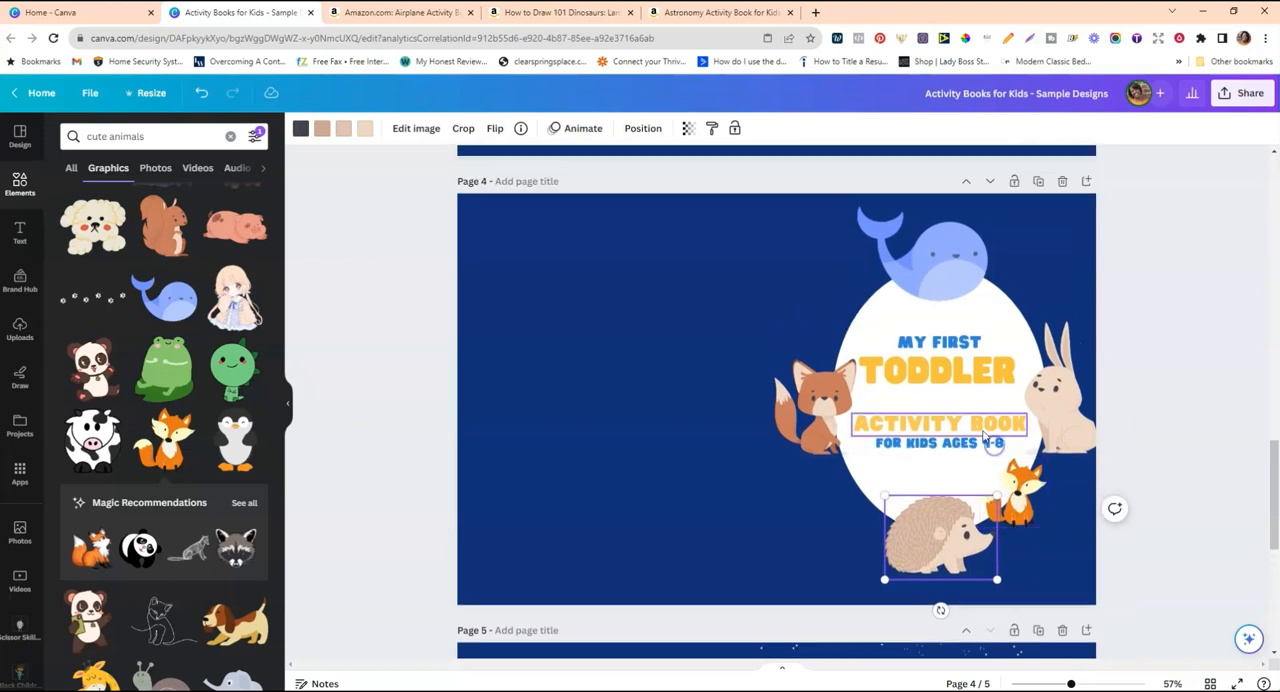
scroll(984, 436, "up", 5)
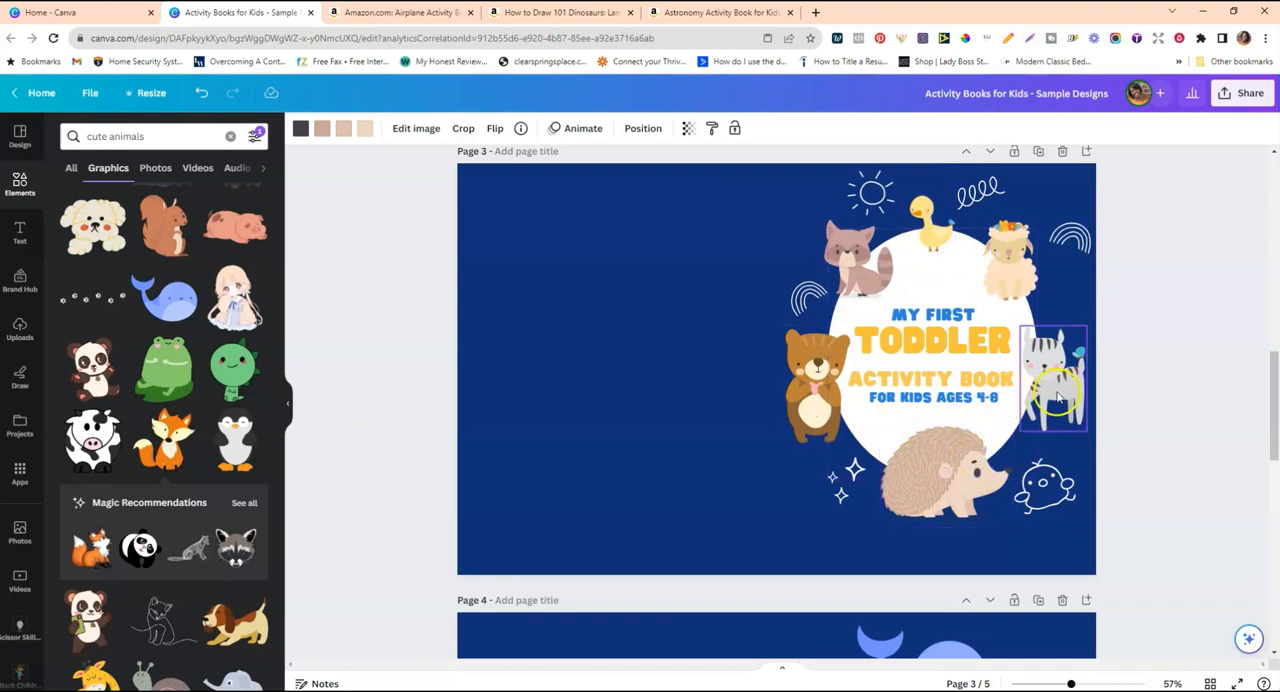
scroll(958, 401, "down", 4)
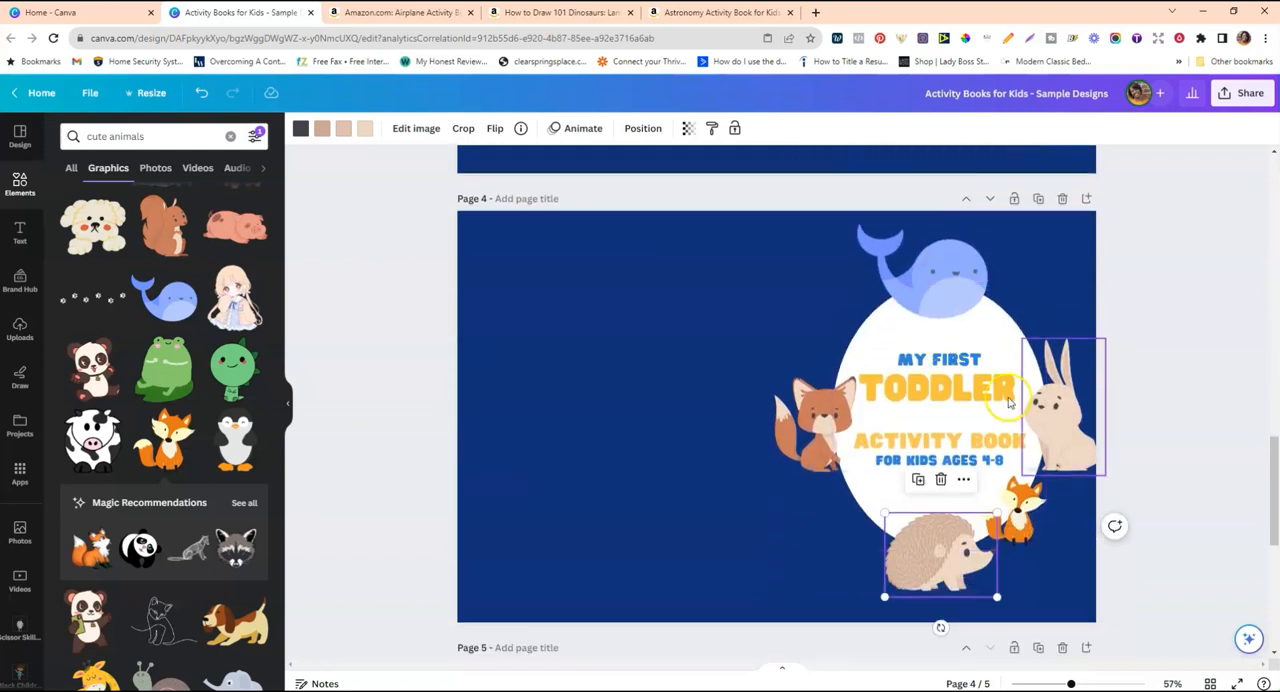
left_click(1022, 508)
left_click_drag(984, 480, 987, 483)
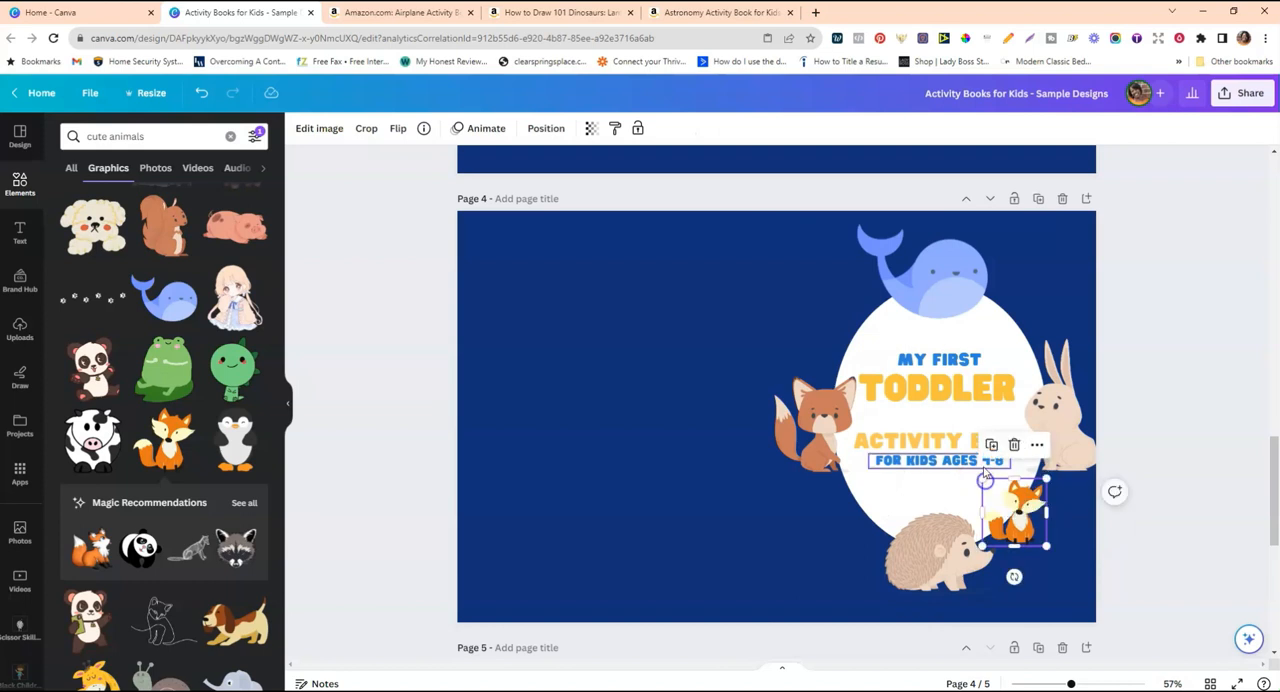
Move the small orange fox to the oval's upper-right edge, between the whale and the rabbit.
scroll(986, 474, "up", 3)
scroll(918, 449, "down", 2)
scroll(1100, 560, "down", 1)
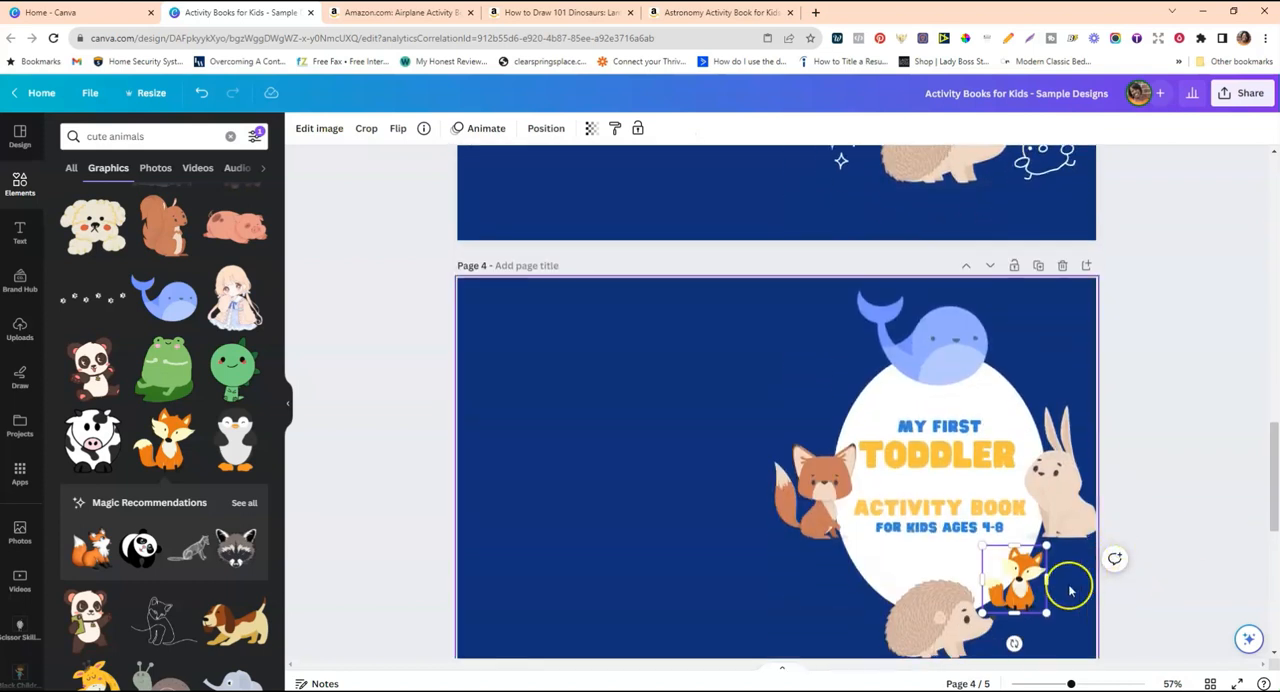
scroll(1040, 570, "up", 3)
scroll(1052, 557, "down", 1)
scroll(1052, 557, "down", 2)
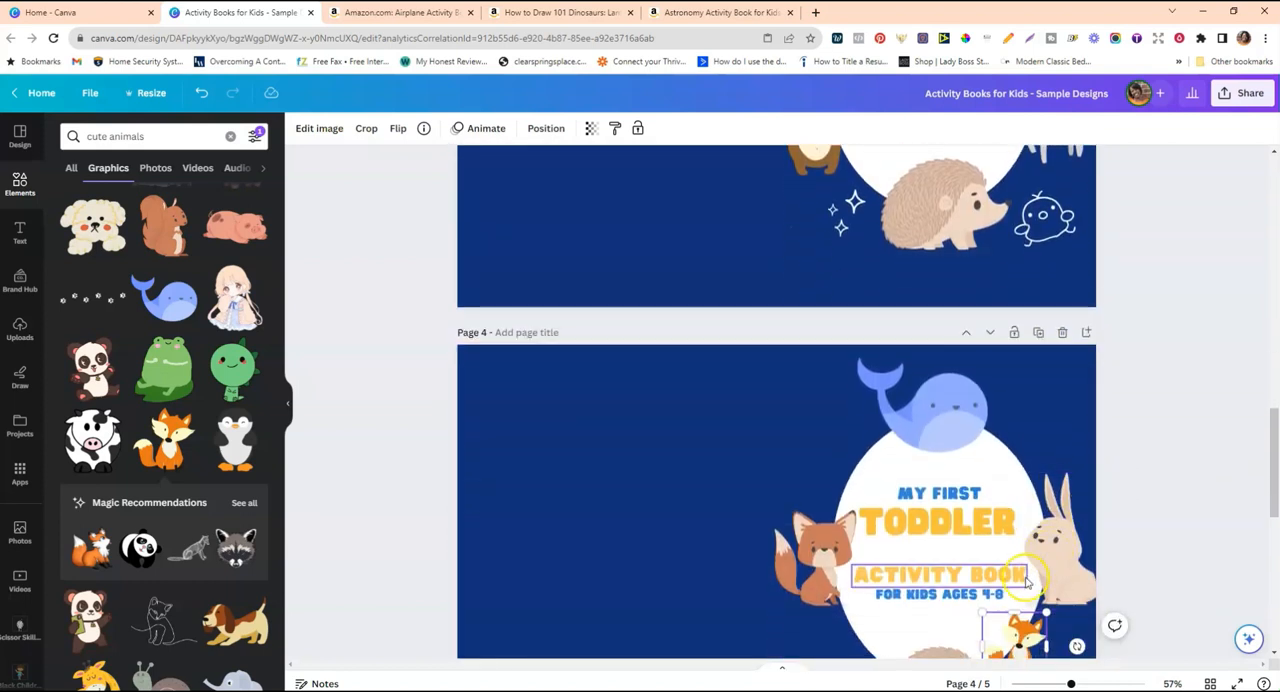
left_click_drag(1020, 641, 1018, 447)
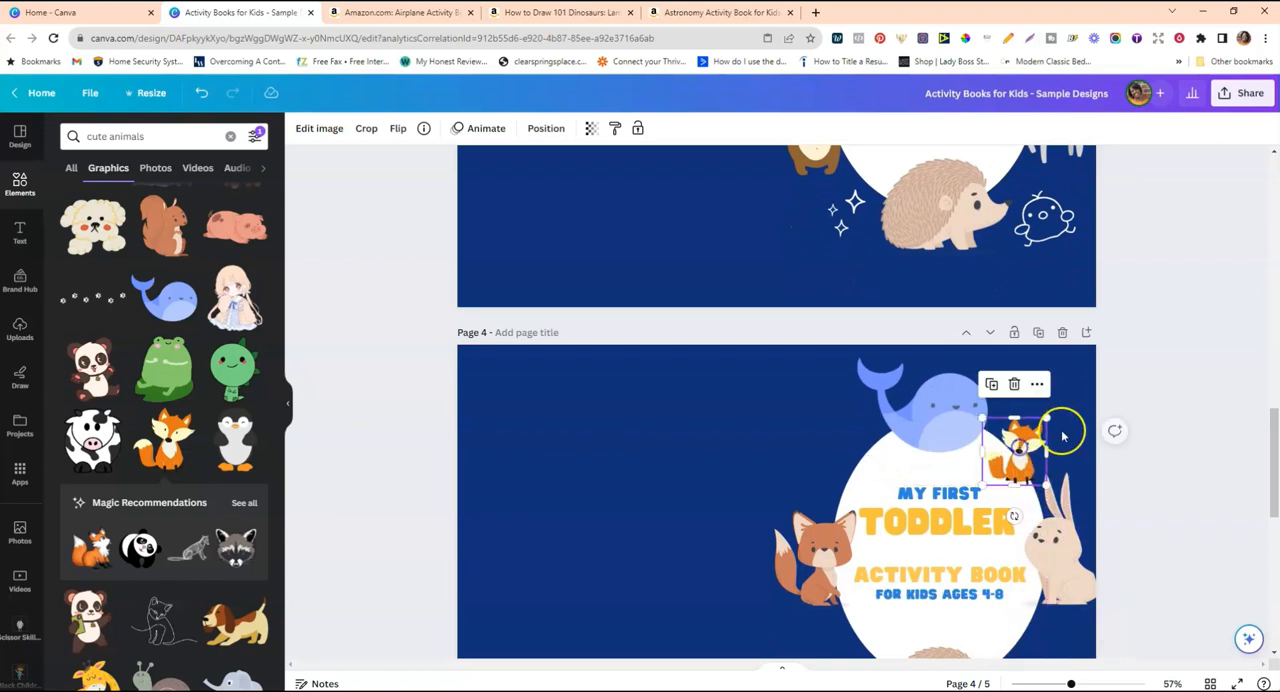
scroll(1063, 430, "up", 3)
scroll(883, 403, "down", 1)
scroll(883, 403, "down", 4)
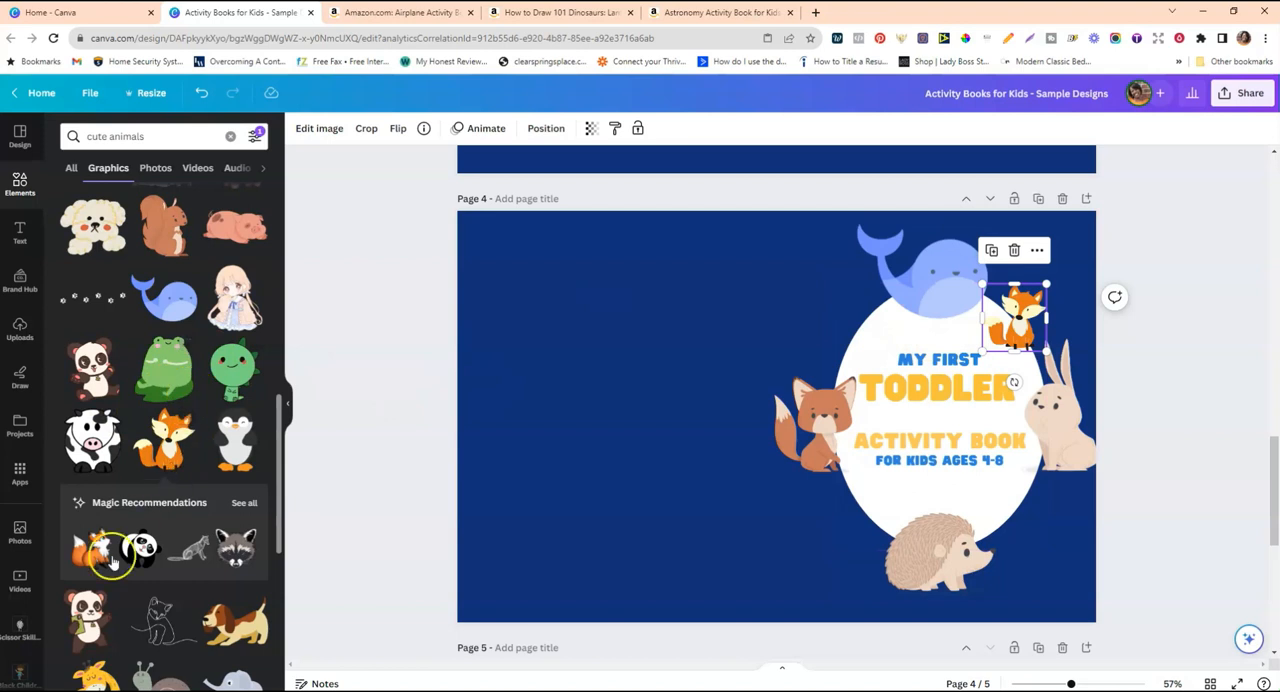
Add the penguin graphic at a small size on the oval's upper-left edge, opposite the small orange fox.
left_click(229, 454)
mouse_move(858, 348)
left_mouse_down()
mouse_move(757, 434)
mouse_move(754, 460)
mouse_move(853, 330)
left_mouse_up()
Enlarge the sitting brown fox slightly and adjust its position on the oval's left edge.
left_click(811, 430)
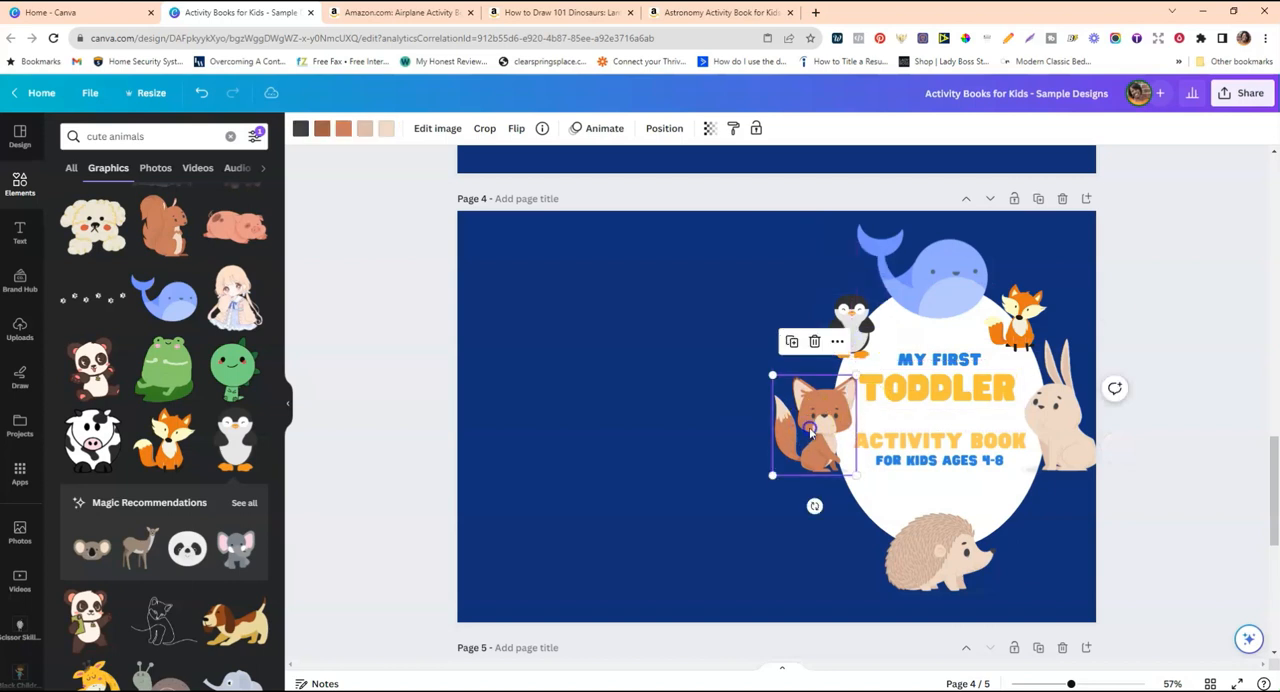
left_click_drag(841, 435, 834, 440)
left_click_drag(849, 481, 852, 484)
left_click_drag(808, 445, 815, 437)
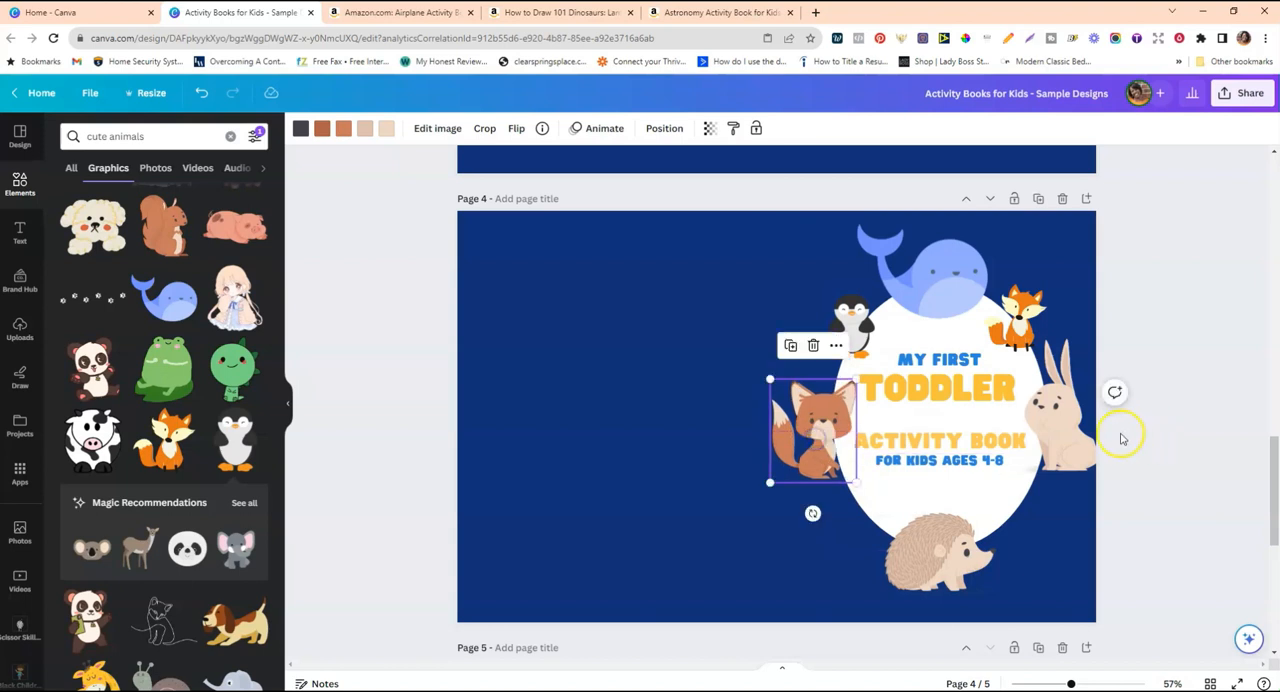
Shrink the rabbit to fit inside the cover's right edge and shift the brown fox slightly outward from the oval.
left_click(1096, 467)
left_click_drag(1100, 472, 1075, 444)
left_click_drag(1105, 338, 1097, 352)
left_click_drag(1050, 408, 1050, 403)
left_click(842, 403)
left_click_drag(821, 428, 810, 433)
Enlarge the hedgehog over the oval's lower edge.
left_click(956, 532)
left_click_drag(998, 513, 1036, 503)
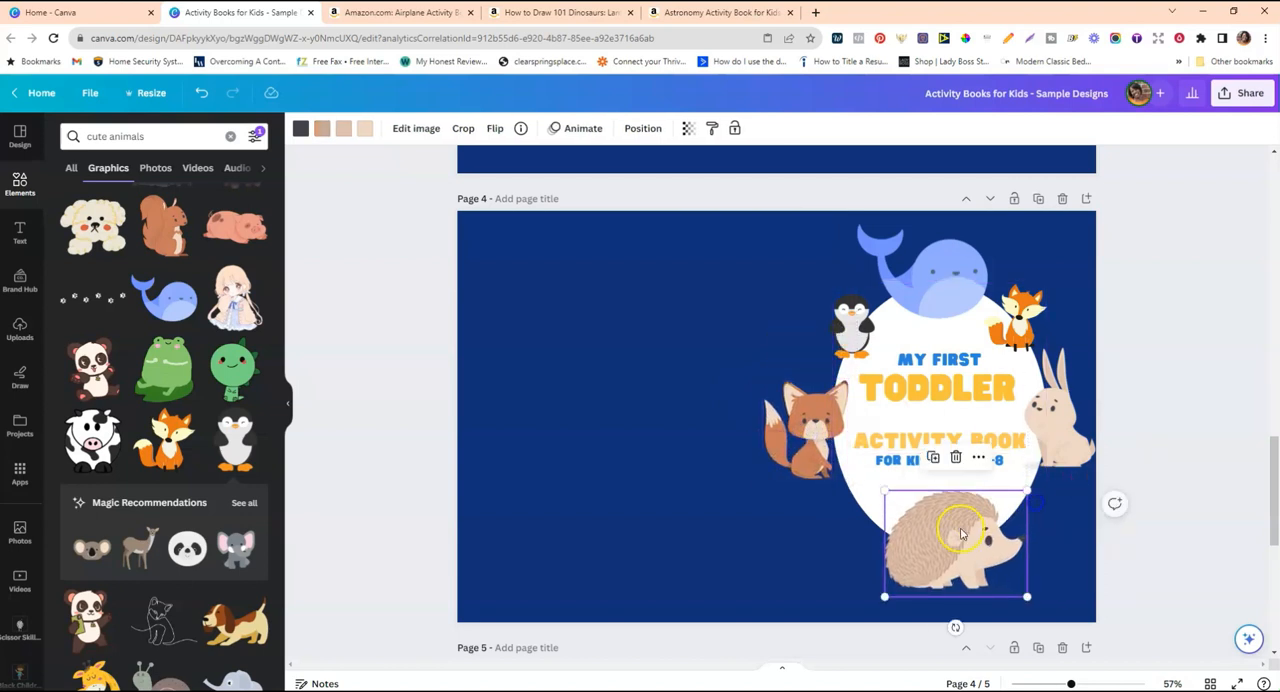
left_click(1147, 444)
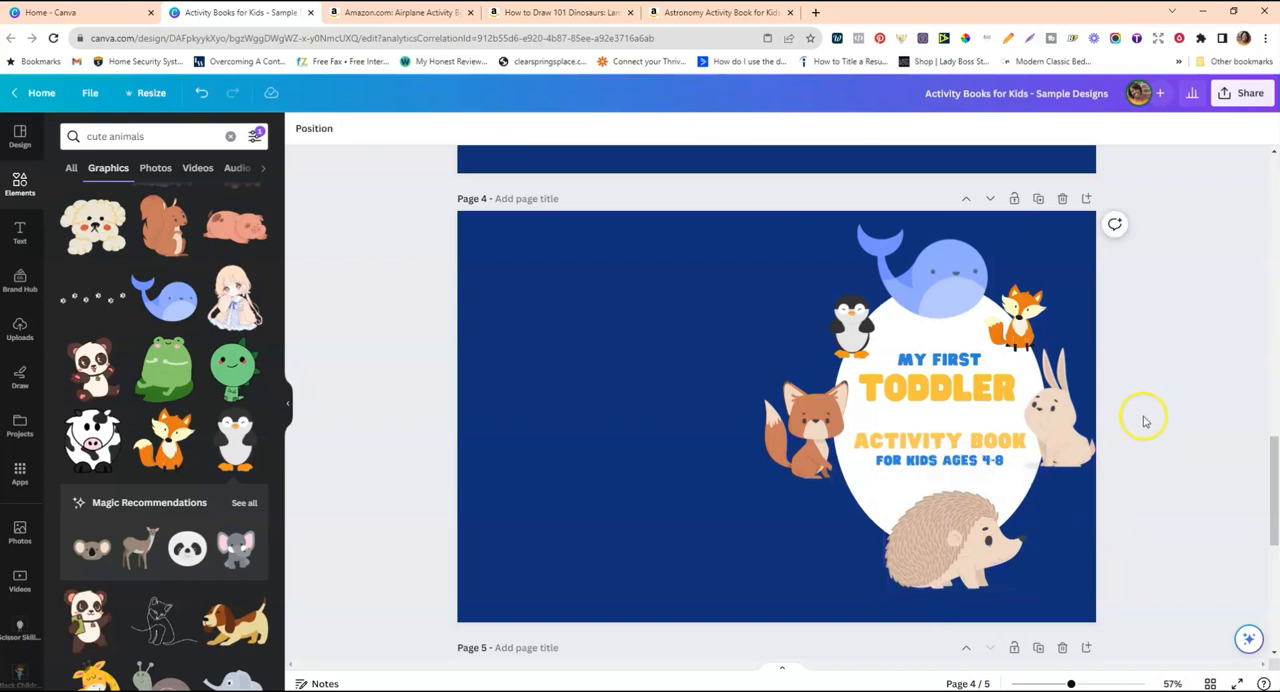
Move the whale down so it overlaps more of the oval's upper edge.
left_click_drag(953, 298, 951, 306)
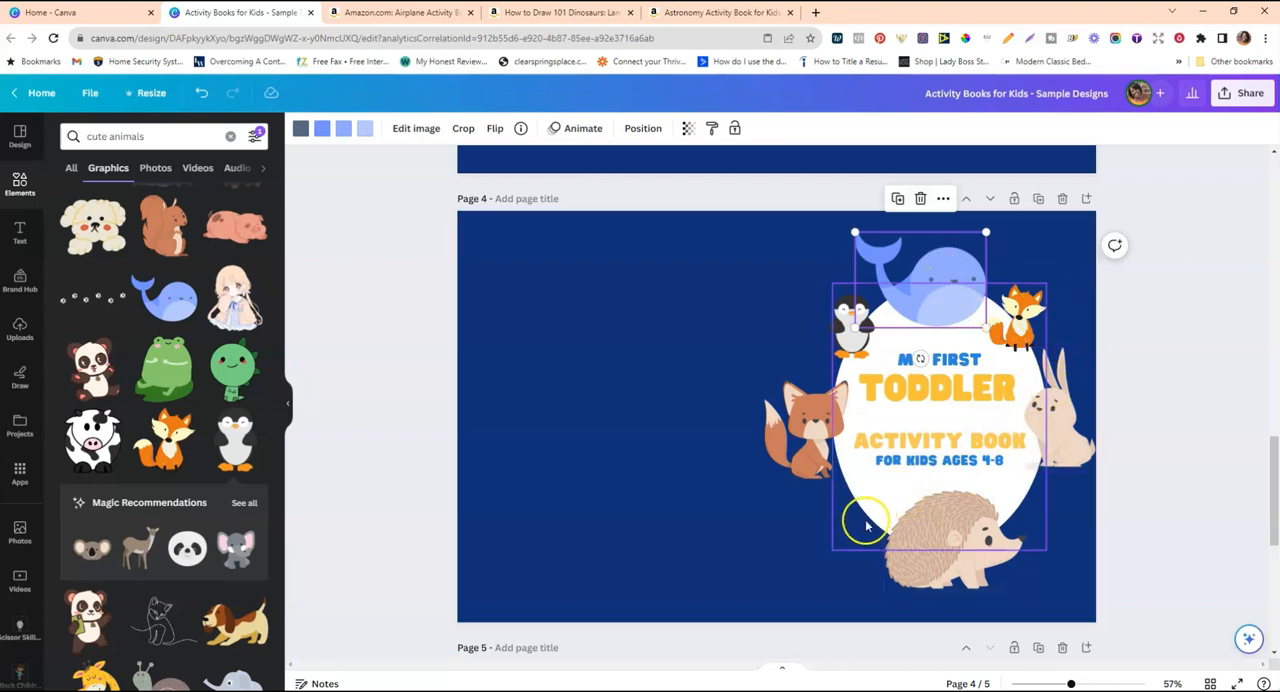
left_click(860, 518)
left_click_drag(940, 283, 941, 296)
left_click(977, 287)
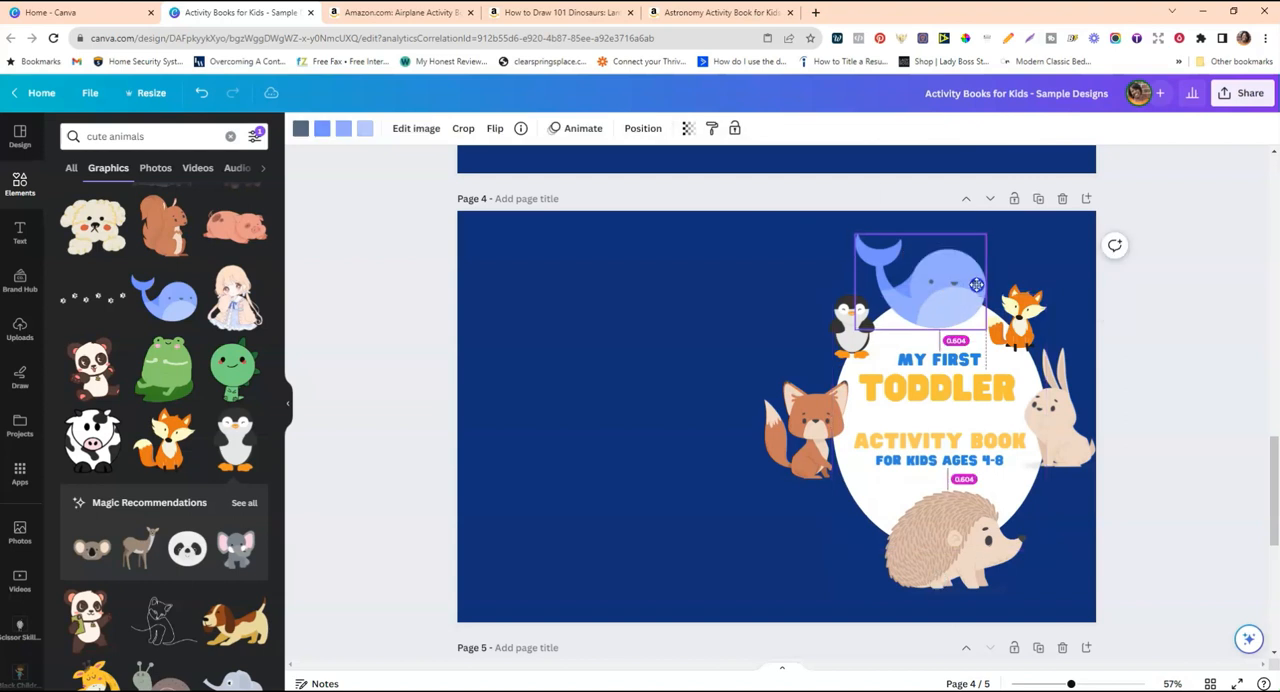
Shift the "MY FIRST TODDLER" text slightly down and move the penguin a little down and outward from the whale.
mouse_move(948, 388)
left_mouse_down()
mouse_move(967, 372)
mouse_move(965, 405)
left_mouse_up()
left_click(754, 263)
left_click_drag(846, 322, 845, 337)
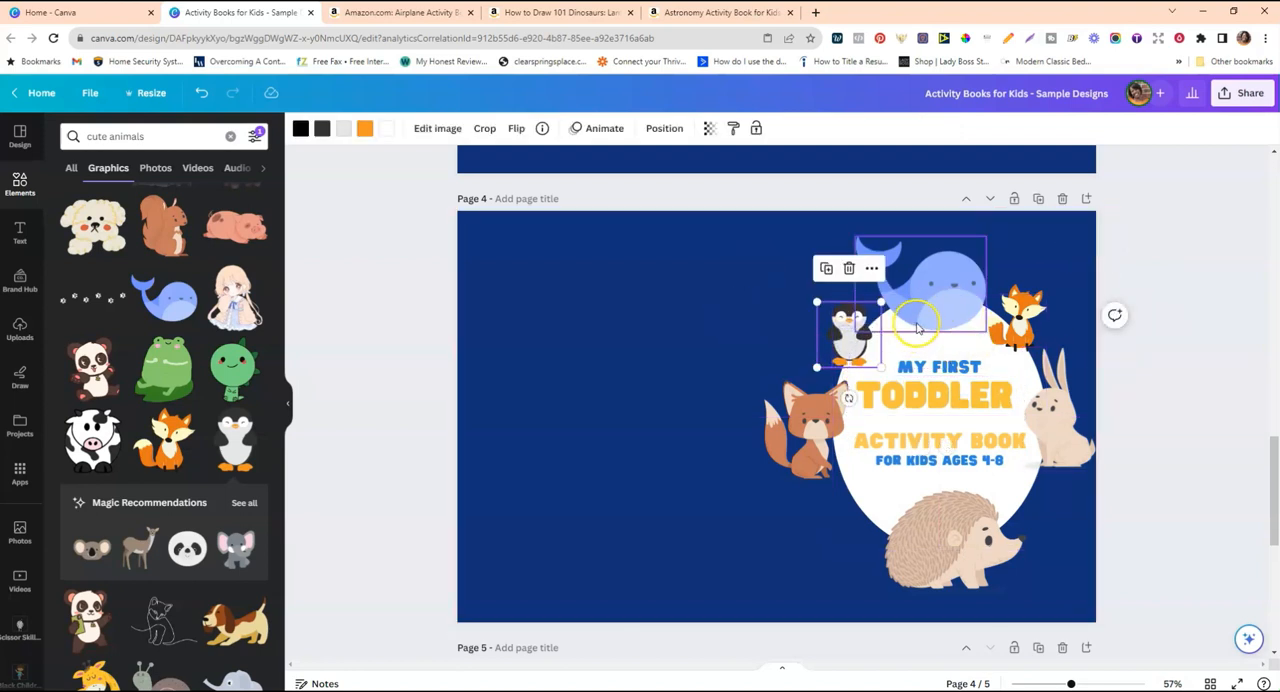
left_click(651, 314)
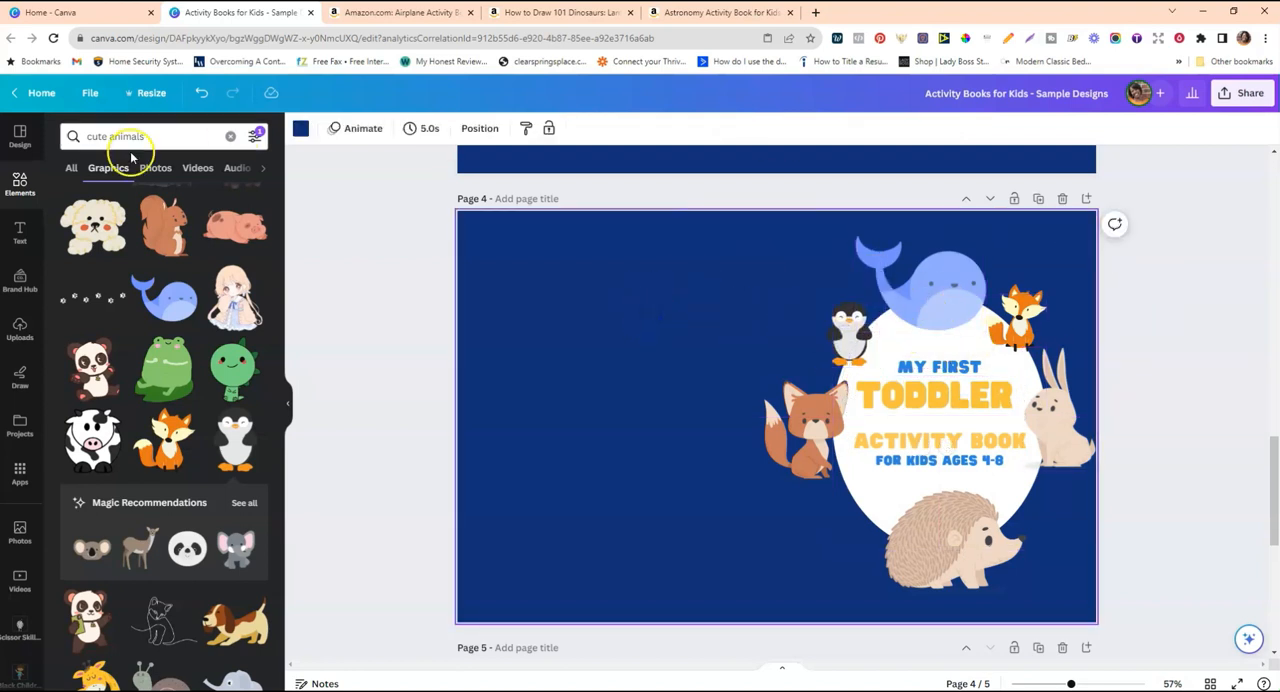
Search the elements for "doodles", restrict the results to free items and show all matching graphics.
left_click(230, 137)
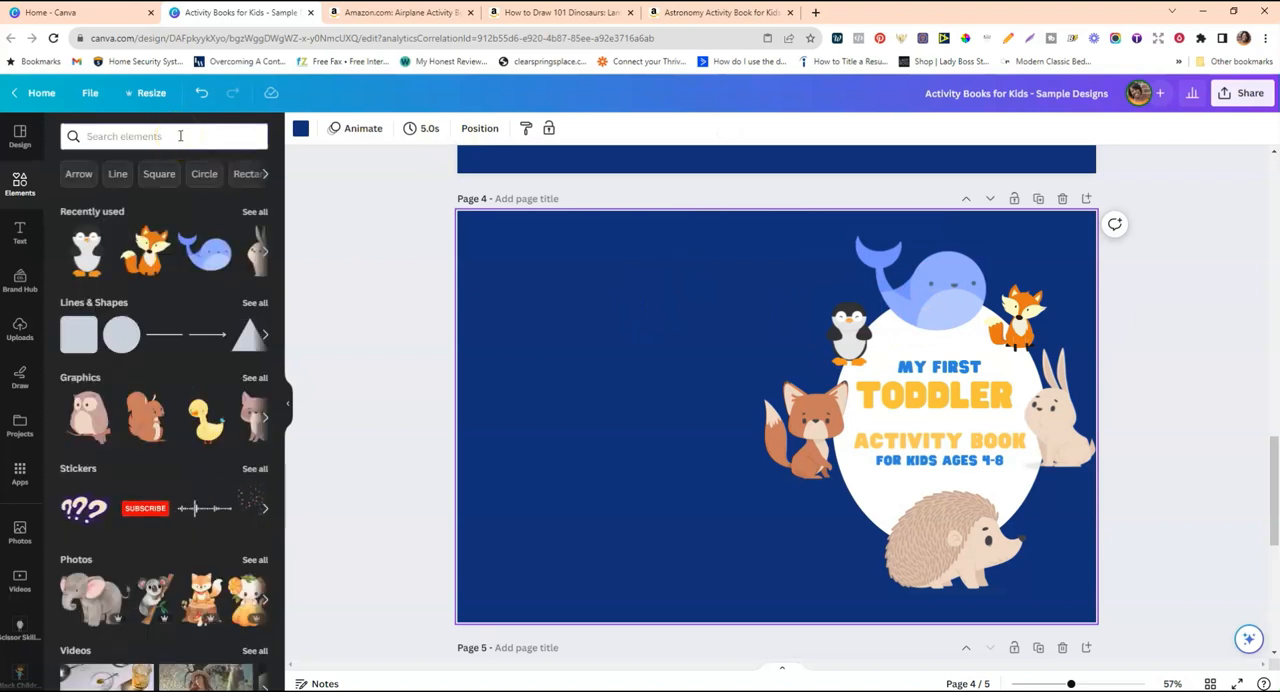
left_click(180, 136)
type("doodl")
key("Return")
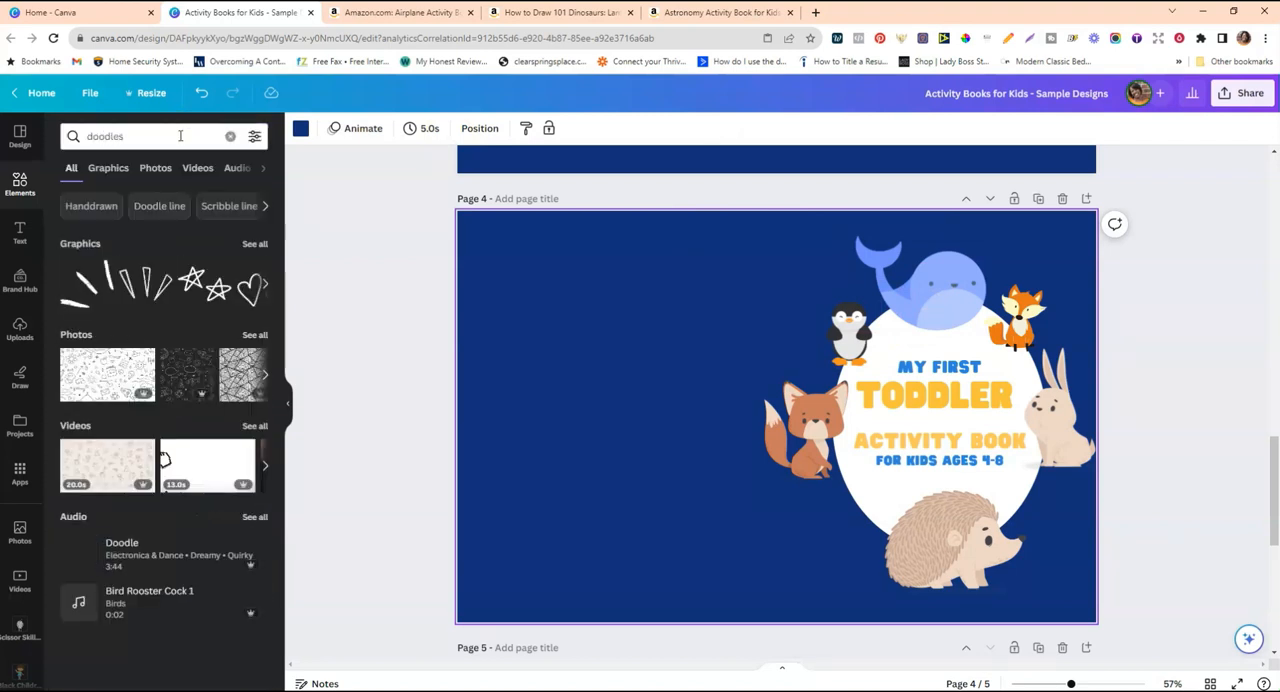
left_click(254, 136)
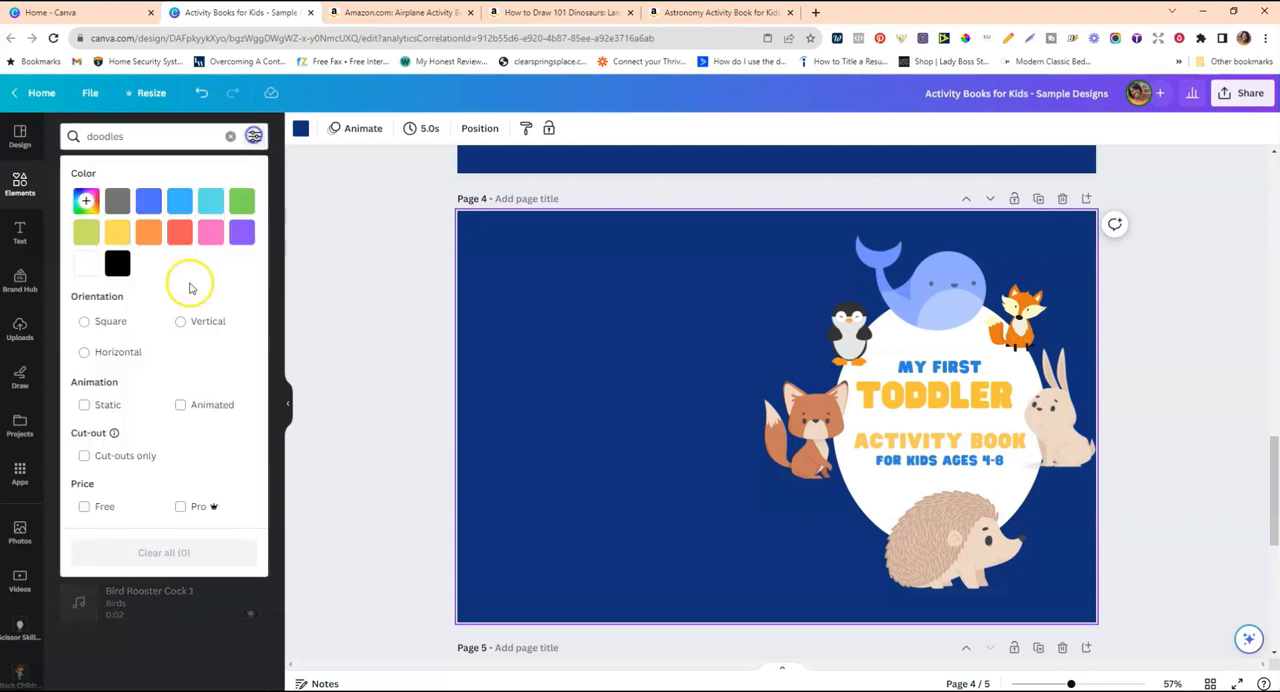
left_click(85, 507)
left_click(384, 223)
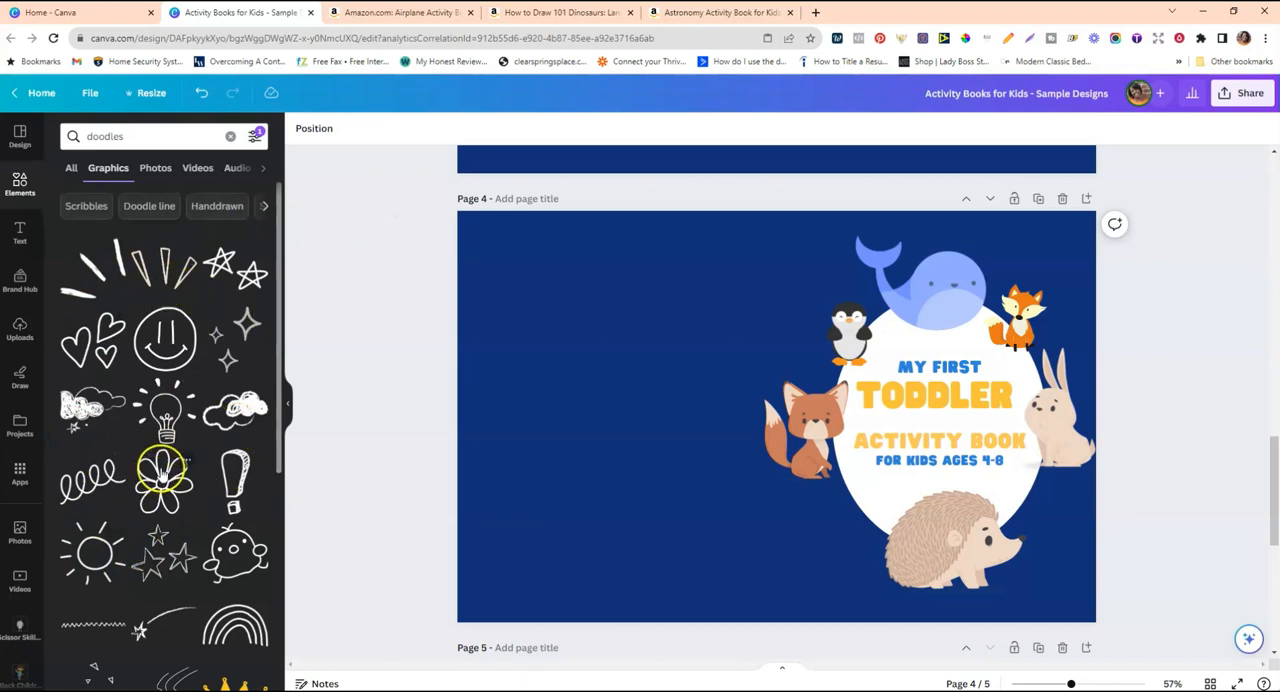
Add the three-sparkle doodle at a small size beside the hedgehog's back and recolour it white.
left_click(233, 348)
mouse_move(768, 425)
left_mouse_down()
mouse_move(849, 520)
mouse_move(833, 540)
left_mouse_up()
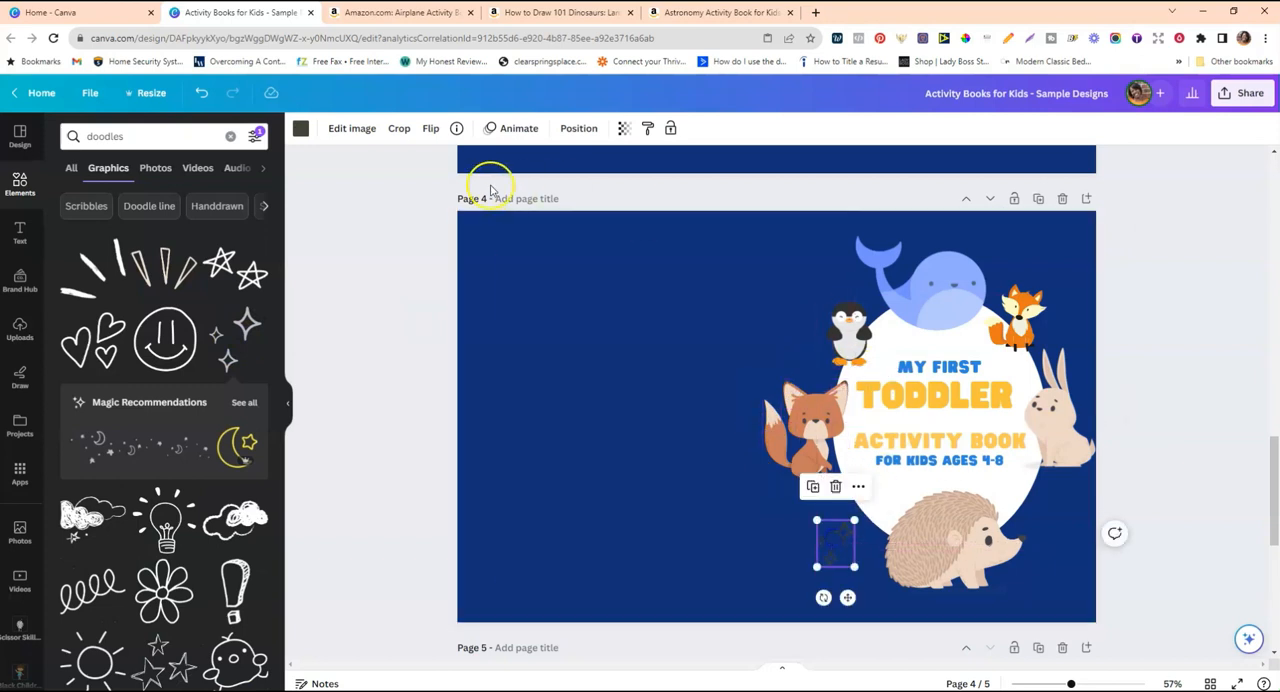
left_click(303, 131)
left_click(157, 506)
left_click(404, 407)
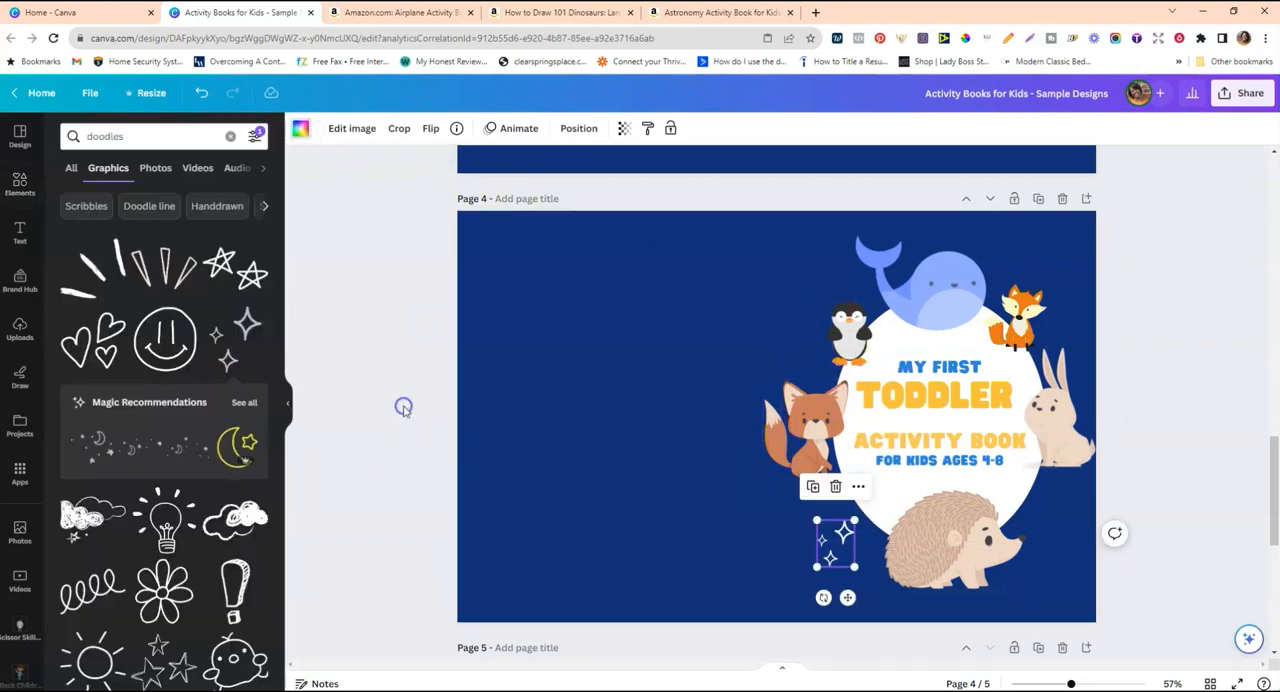
Add the chick doodle below the rabbit, beside the hedgehog's nose, and recolour it white.
scroll(168, 645, "down", 2)
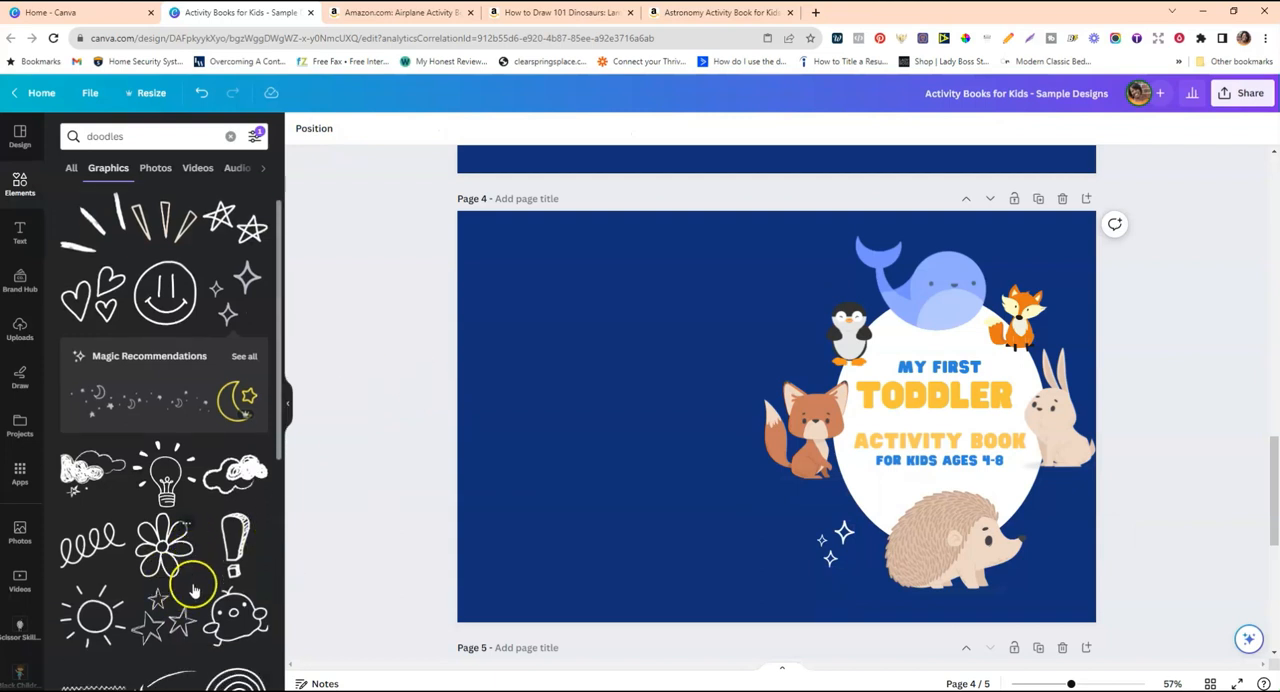
left_click(238, 594)
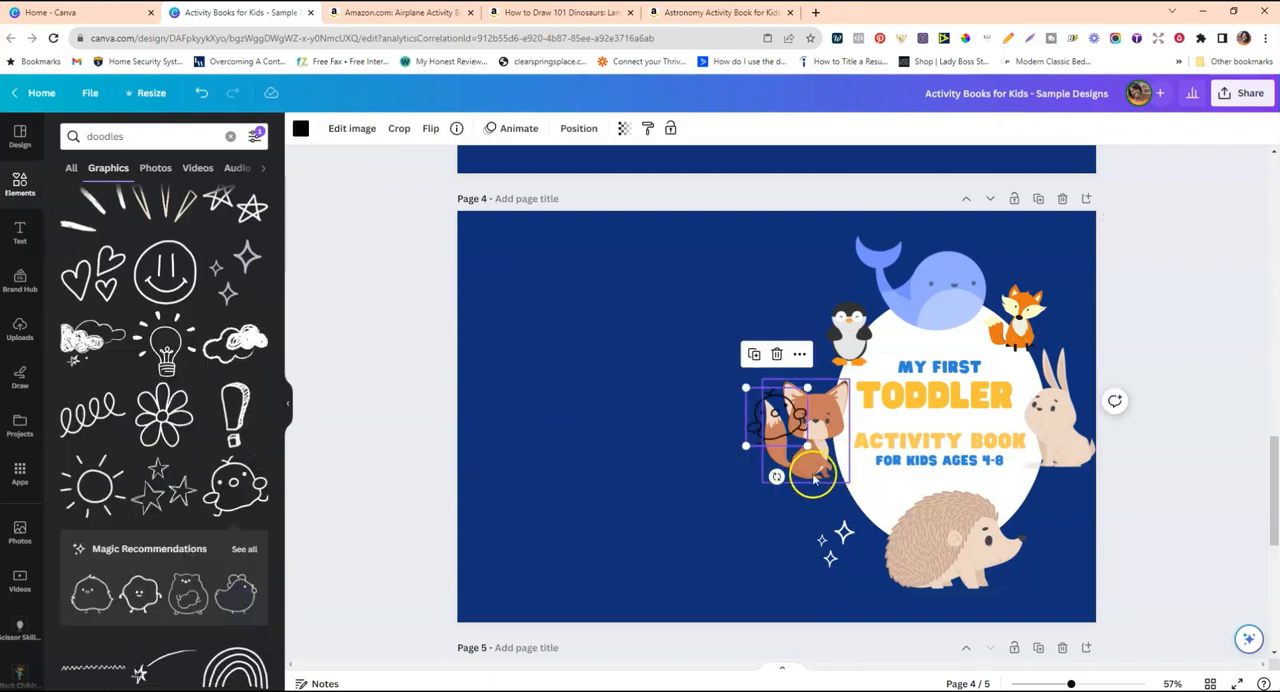
mouse_move(771, 416)
left_mouse_down()
mouse_move(1071, 514)
mouse_move(1056, 515)
mouse_move(1110, 490)
mouse_move(1060, 517)
mouse_move(1059, 503)
left_mouse_up()
left_click(299, 130)
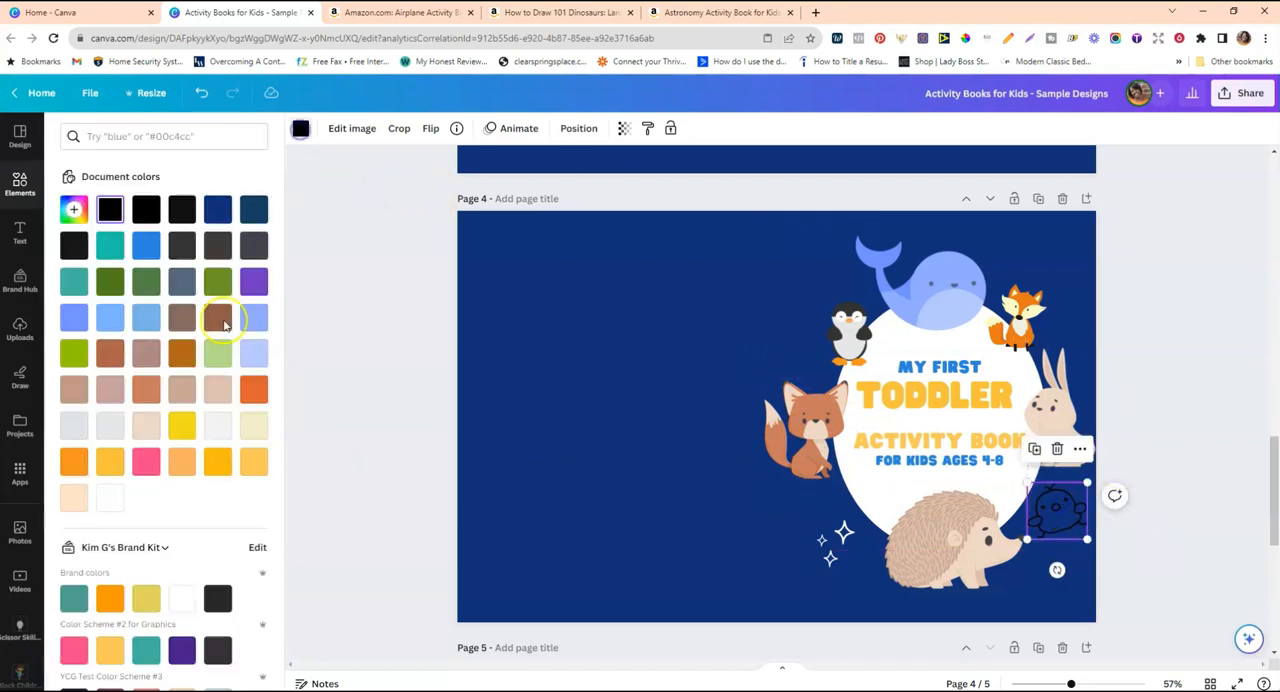
left_click(110, 497)
left_click(321, 416)
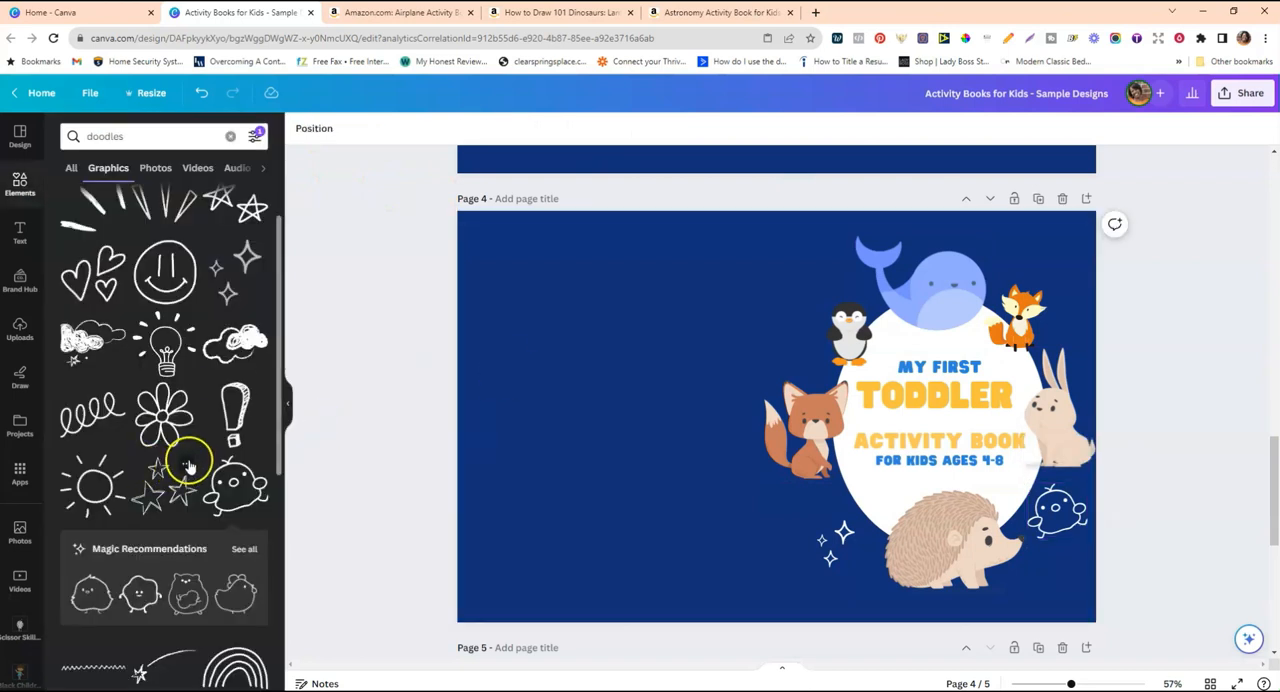
scroll(191, 377, "down", 1)
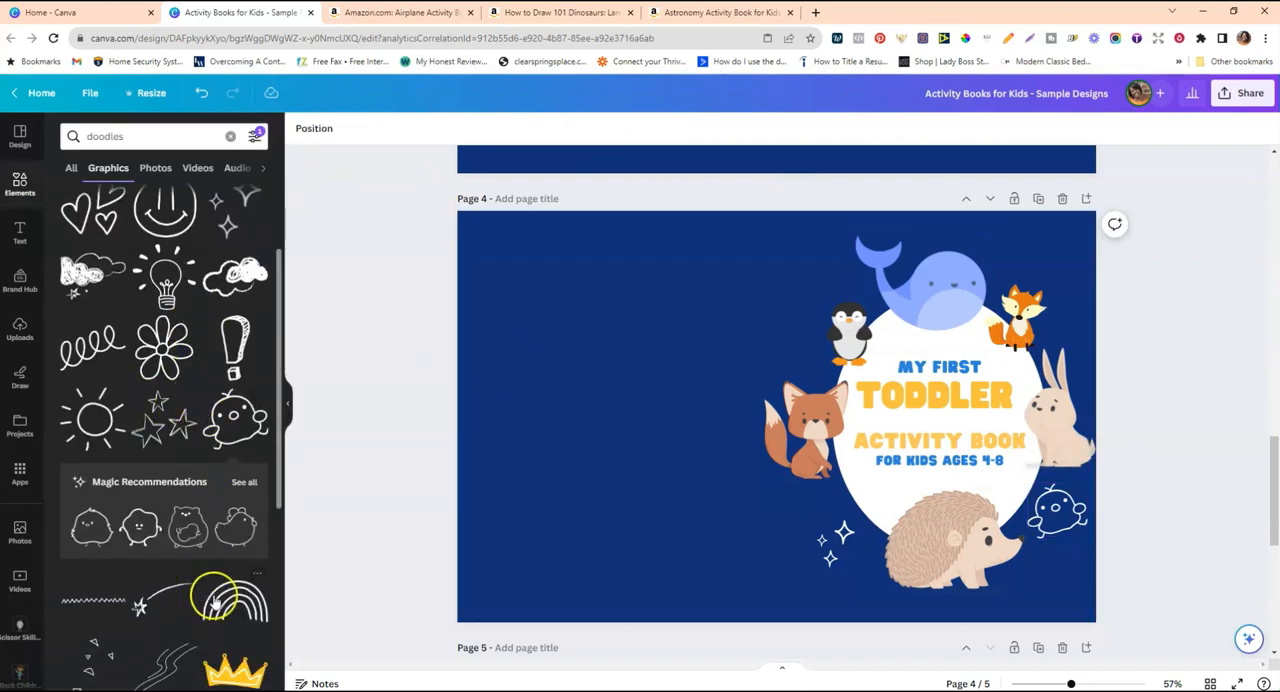
Add the rainbow doodle at a small size, tilted above the small fox beside the whale, and recolour it white.
left_click(218, 612)
mouse_move(768, 375)
left_mouse_down()
mouse_move(1066, 286)
mouse_move(1043, 253)
mouse_move(1000, 274)
mouse_move(1015, 308)
mouse_move(1002, 303)
mouse_move(1023, 262)
left_mouse_up()
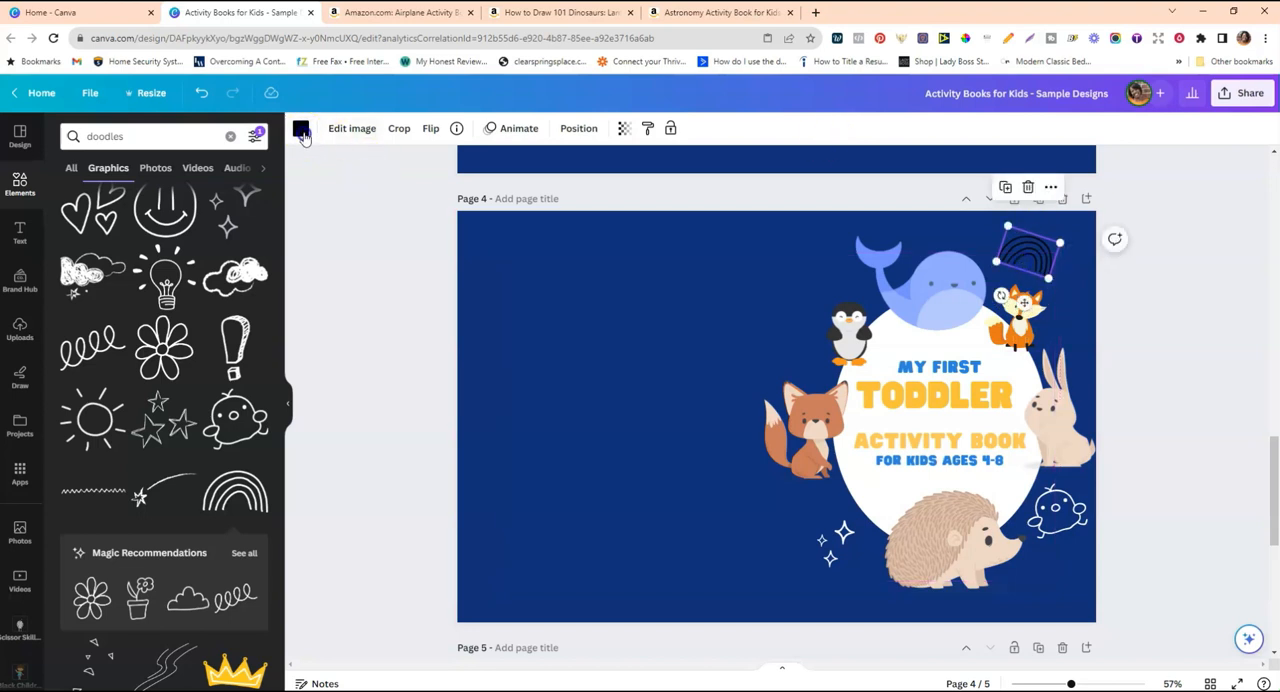
left_click(301, 131)
left_click(110, 497)
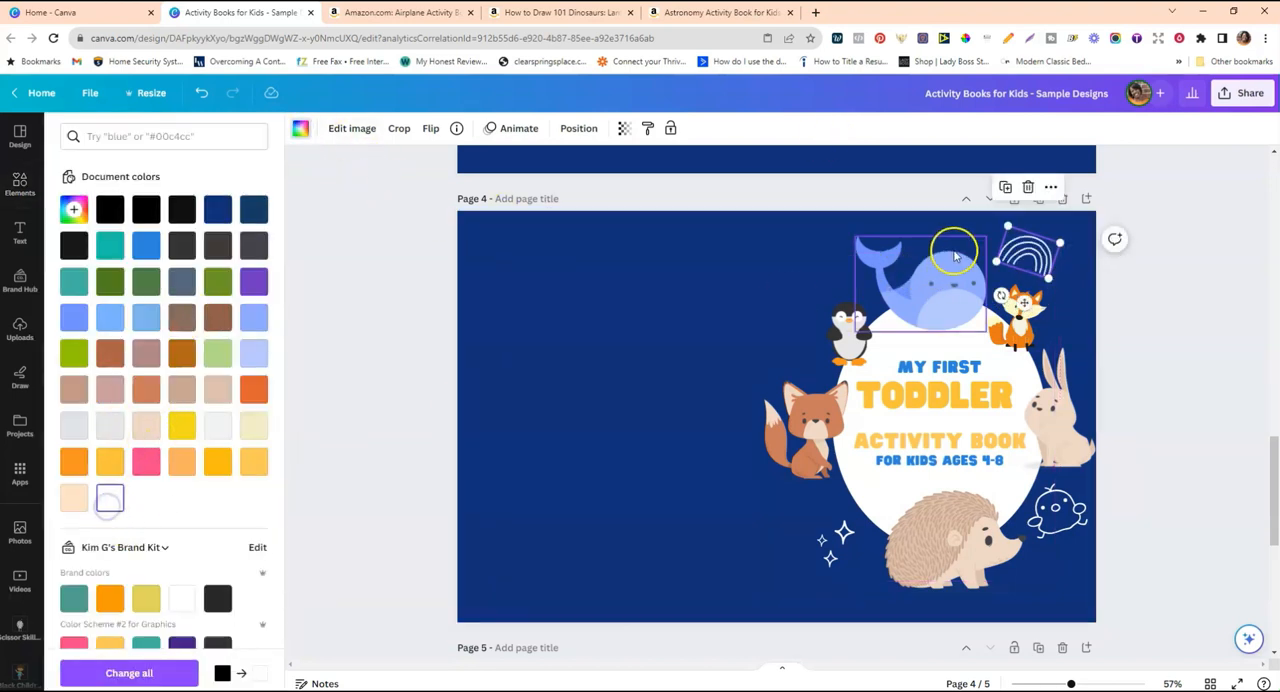
Duplicate the white rainbow doodle and place a smaller copy beside the penguin, above the large fox.
left_click(1007, 187)
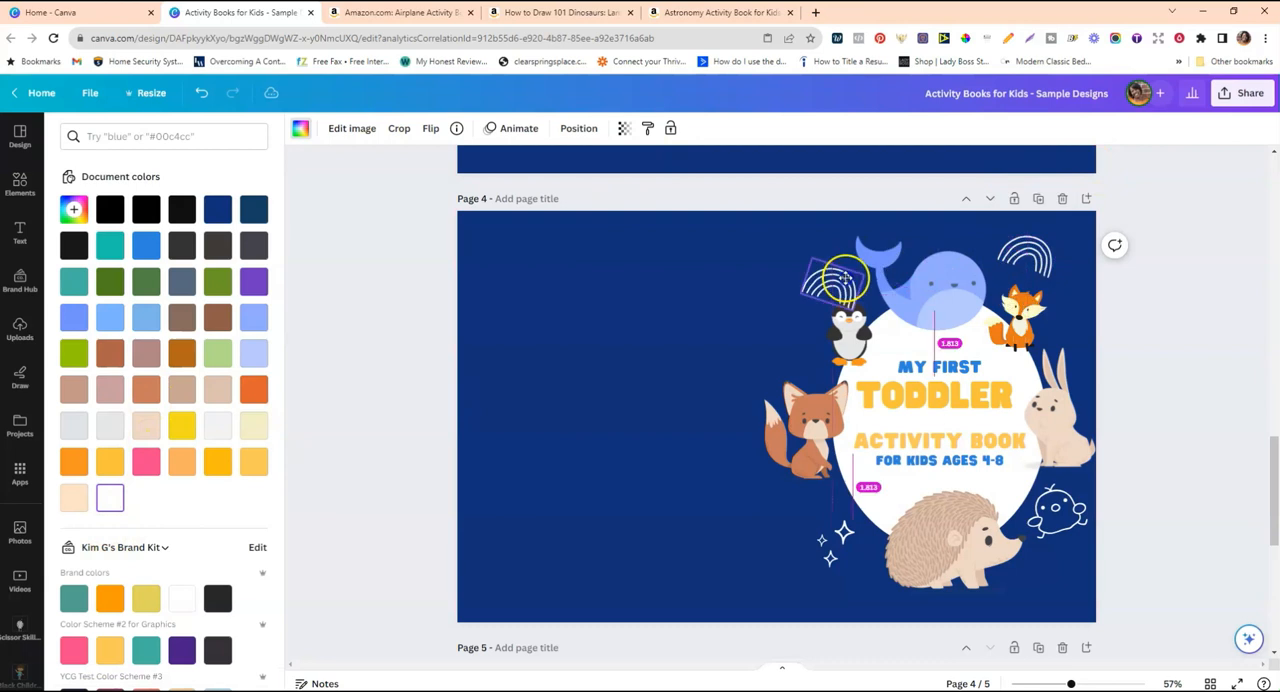
left_click_drag(1028, 262, 775, 333)
mouse_move(750, 373)
left_mouse_down()
mouse_move(794, 379)
mouse_move(802, 319)
mouse_move(798, 346)
left_mouse_up()
left_click(634, 349)
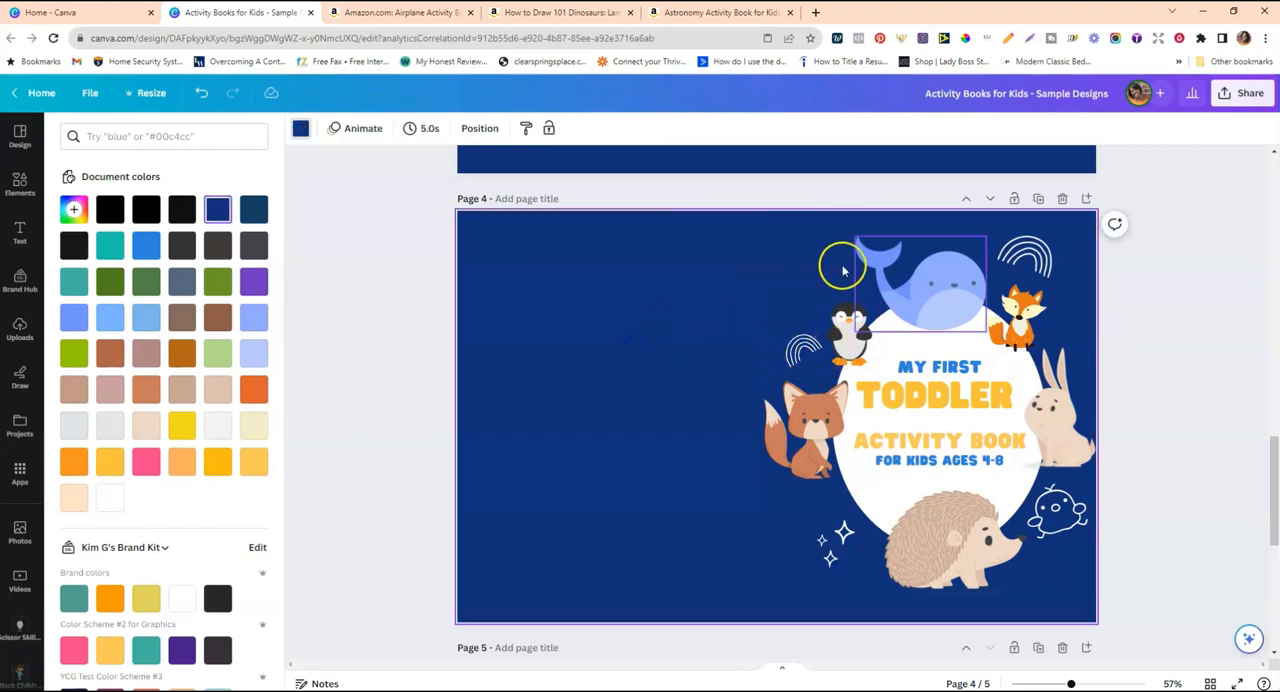
left_click(375, 232)
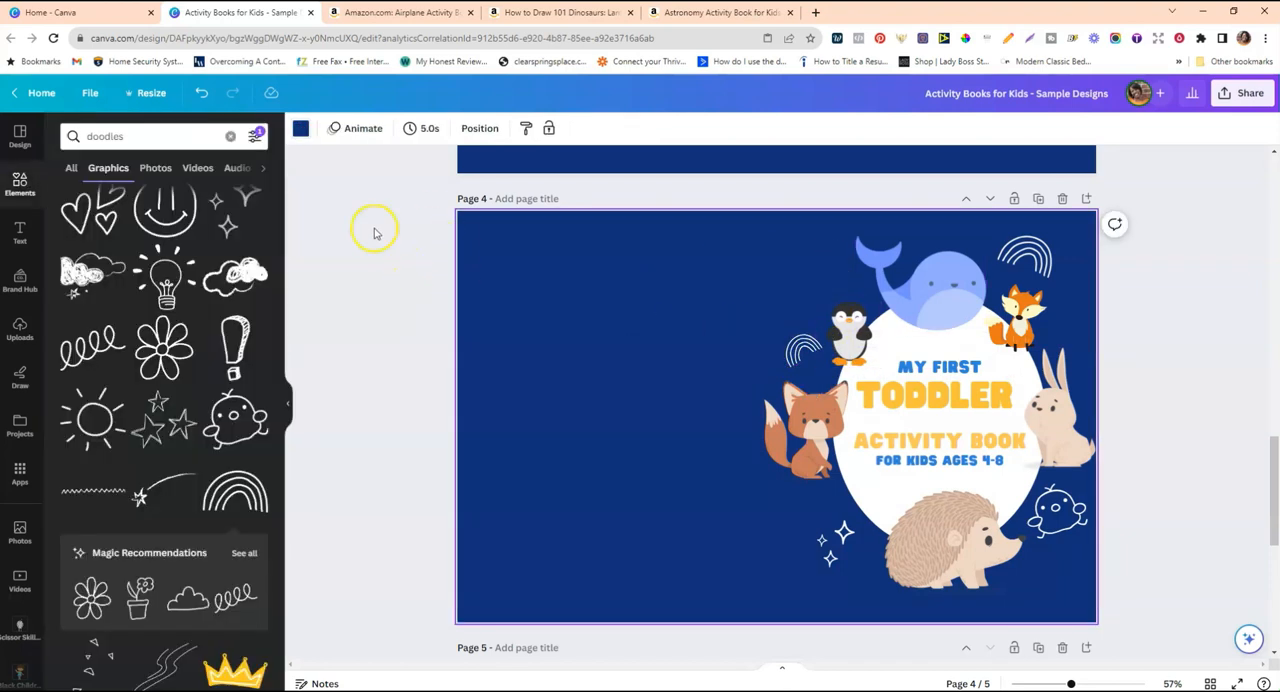
Add the loopy scribble doodle at a small size beside the whale's tail, above the penguin, and recolour it white.
left_click(78, 350)
mouse_move(768, 428)
left_mouse_down()
mouse_move(806, 272)
mouse_move(850, 287)
left_mouse_up()
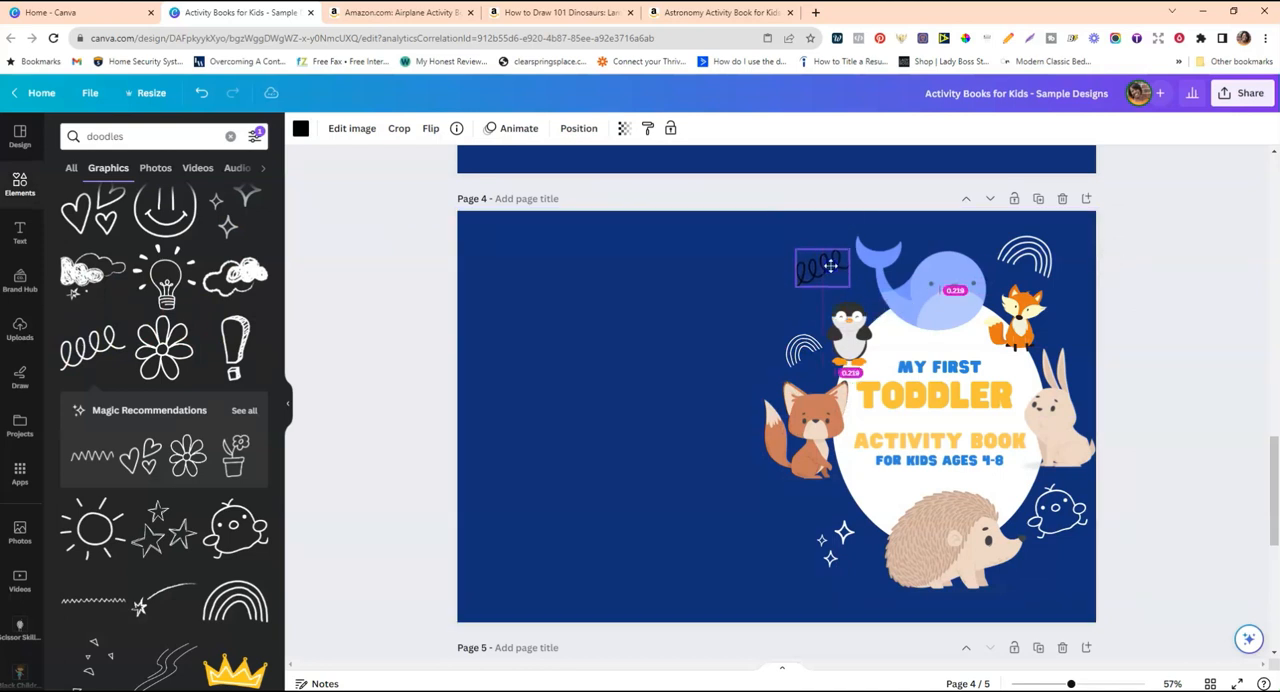
left_click(300, 130)
left_click(110, 497)
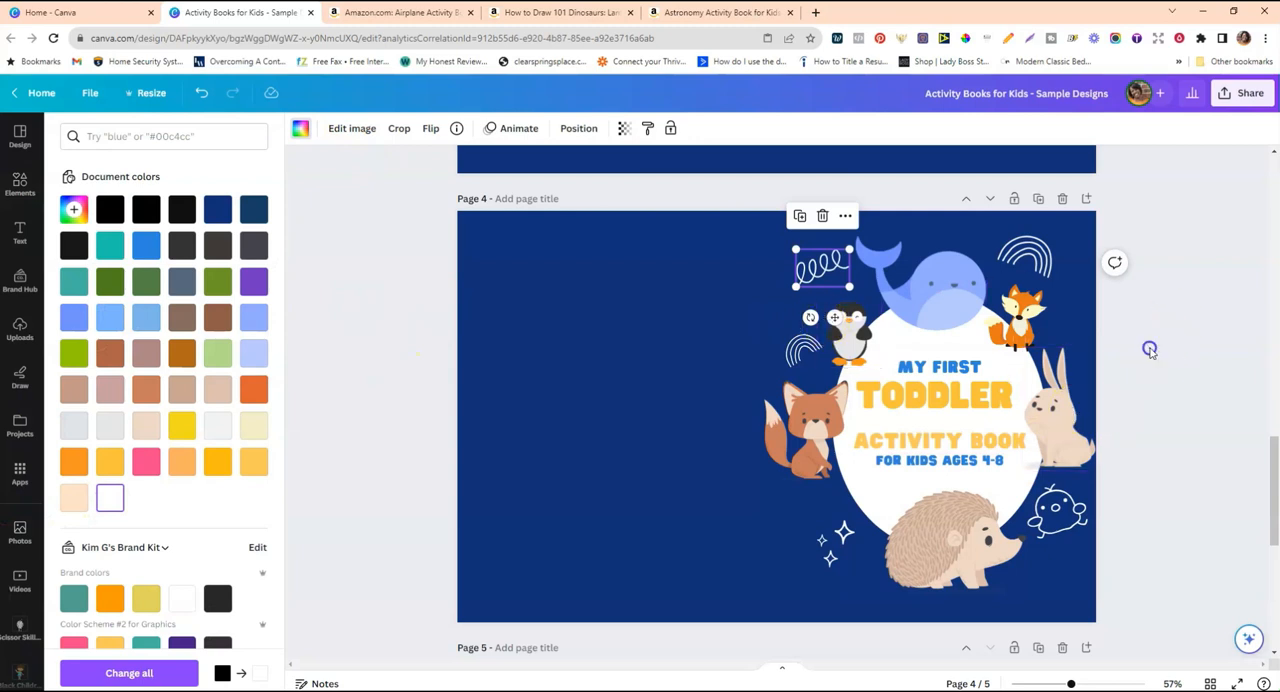
left_click(1150, 350)
left_click(746, 254)
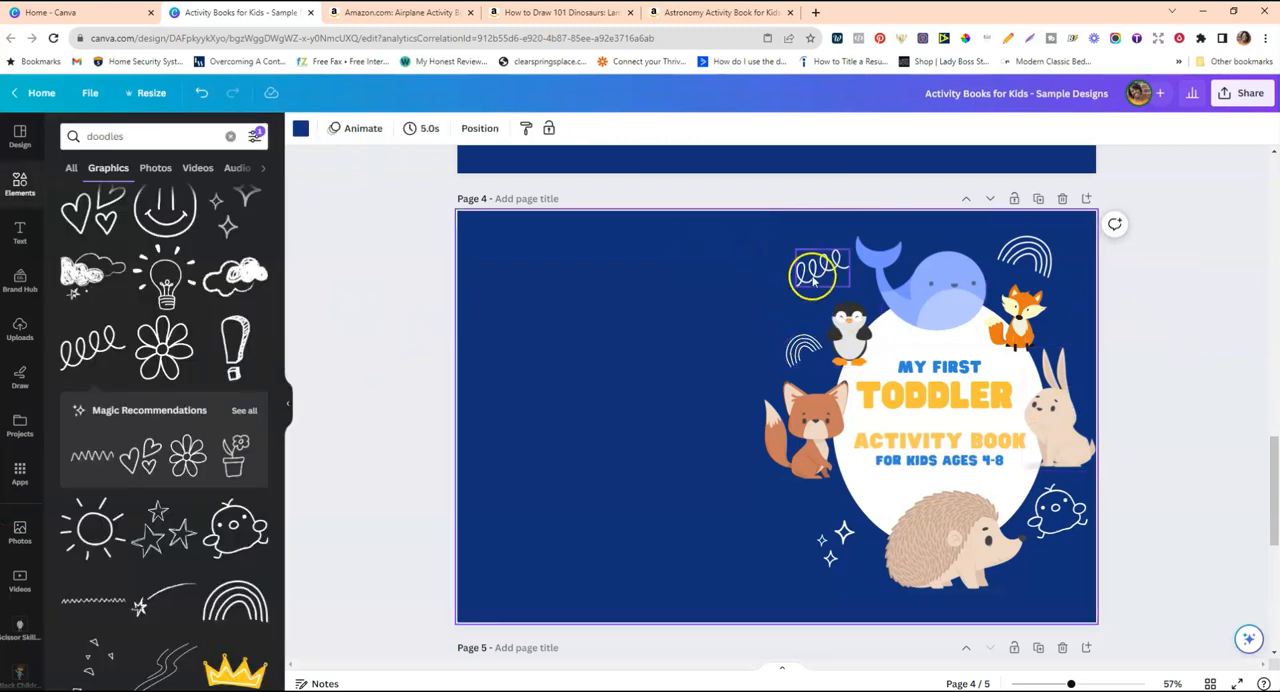
Shrink the loopy scribble and the whale slightly and nudge the whale so the two are clearly separated.
left_click(813, 281)
left_click_drag(798, 252, 868, 247)
left_click(972, 281)
left_click_drag(947, 301, 944, 295)
left_click(1163, 393)
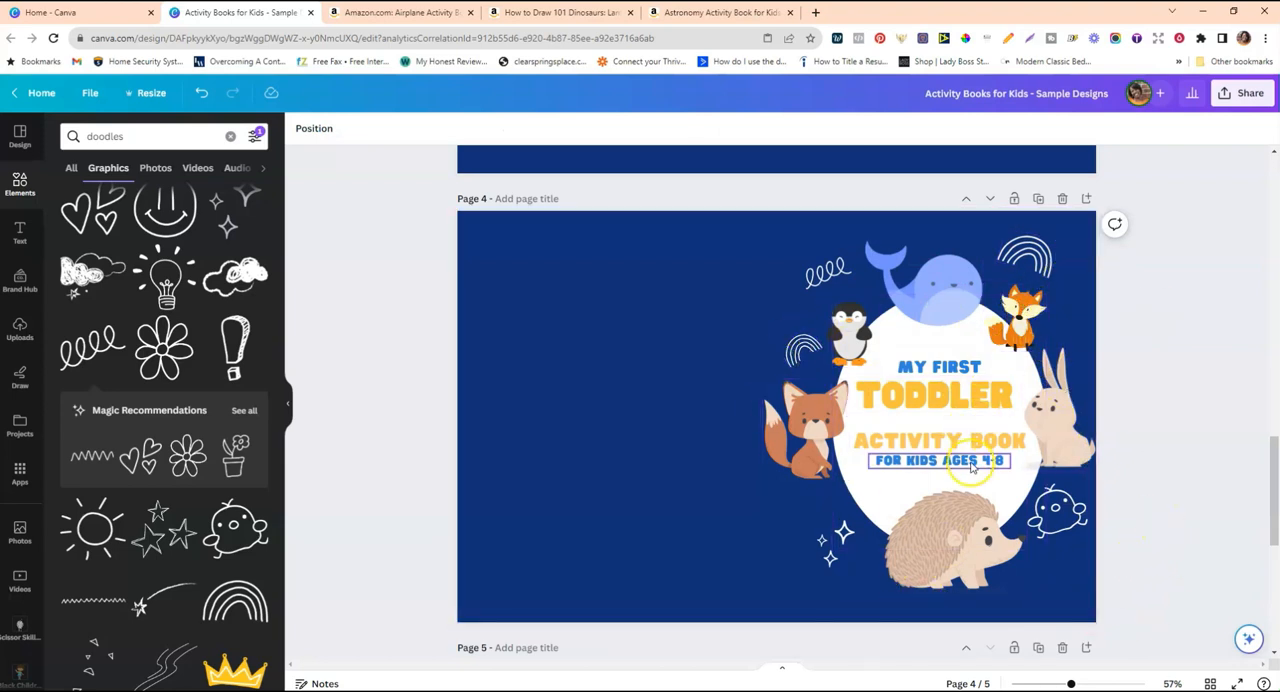
Add a new page after the camping-bear cover on page 5.
scroll(1205, 475, "up", 3)
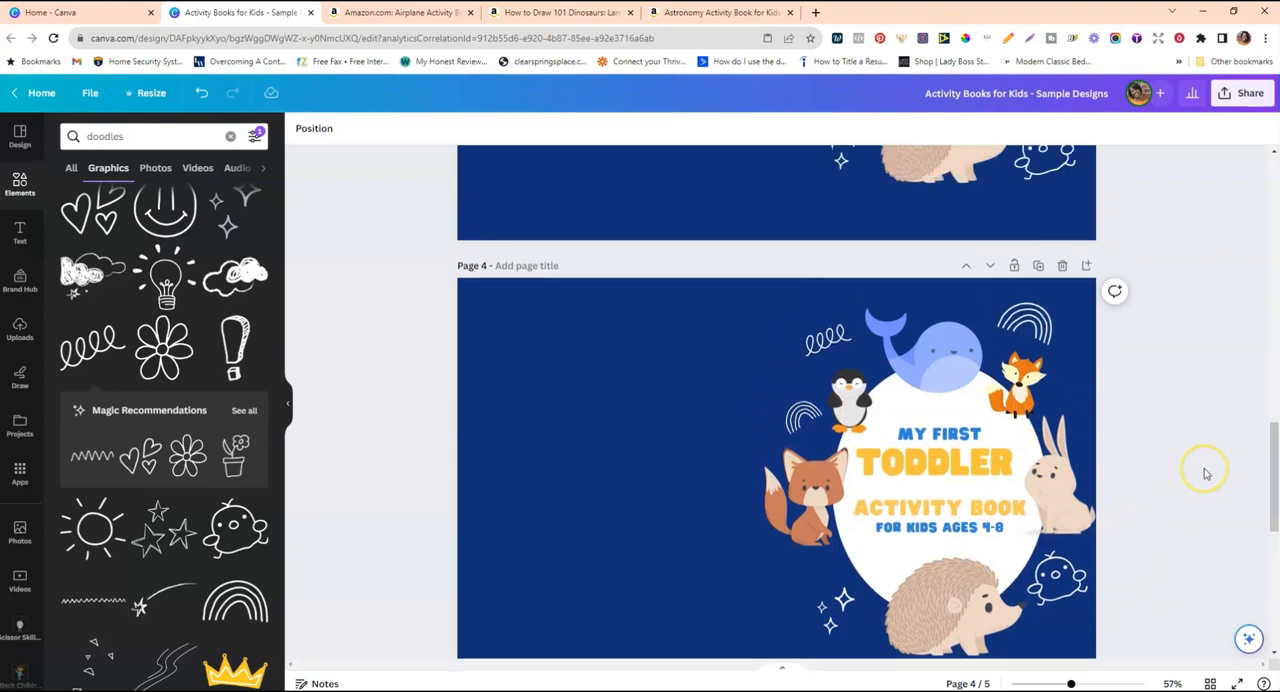
scroll(1205, 474, "down", 3)
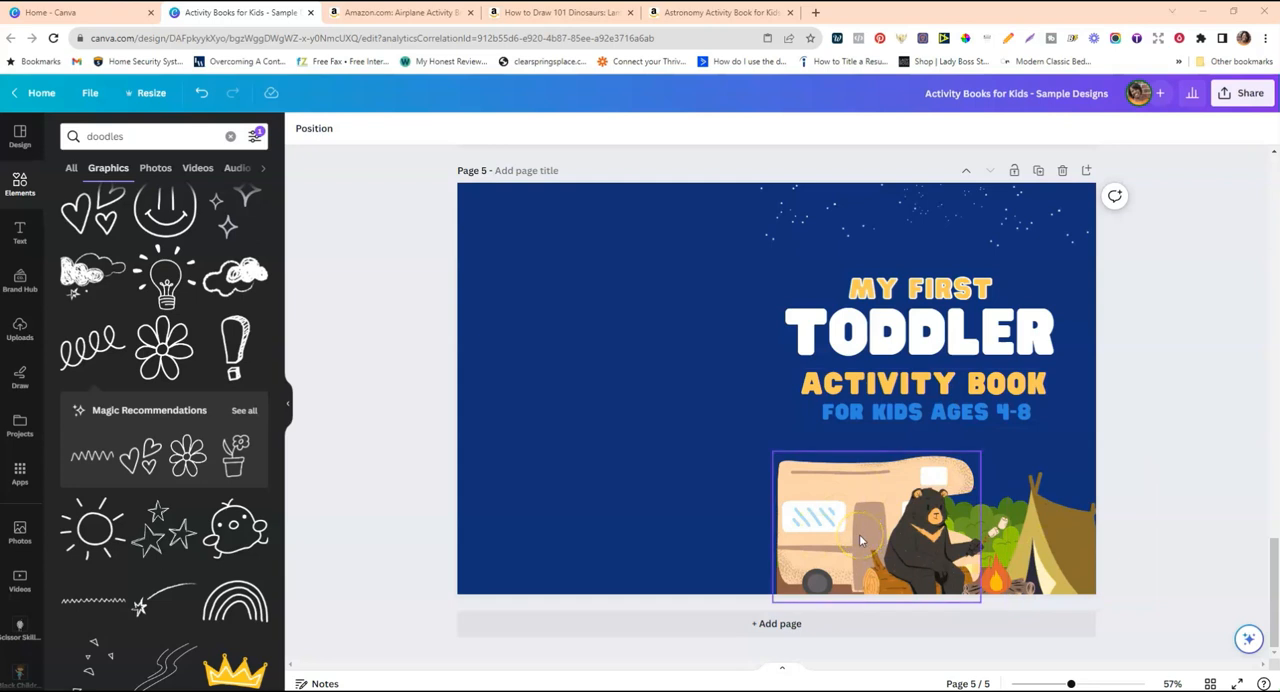
left_click(1104, 298)
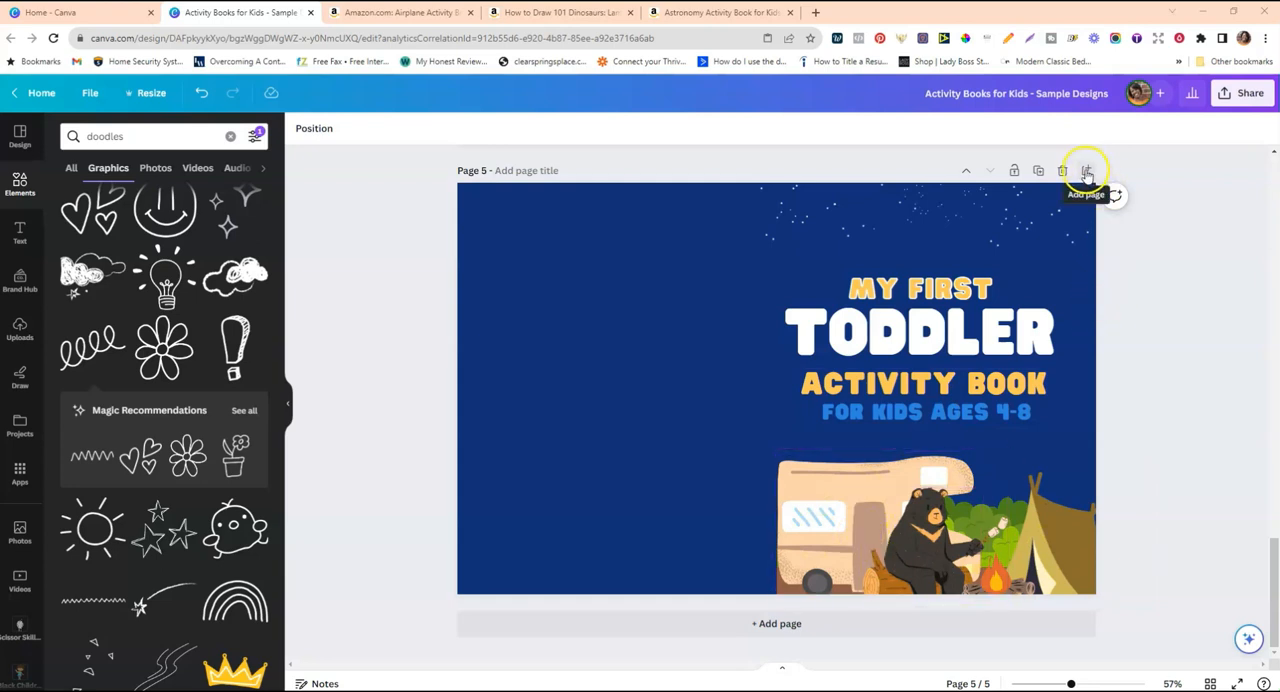
left_click(1087, 174)
left_click(1124, 399)
scroll(1124, 399, "up", 1)
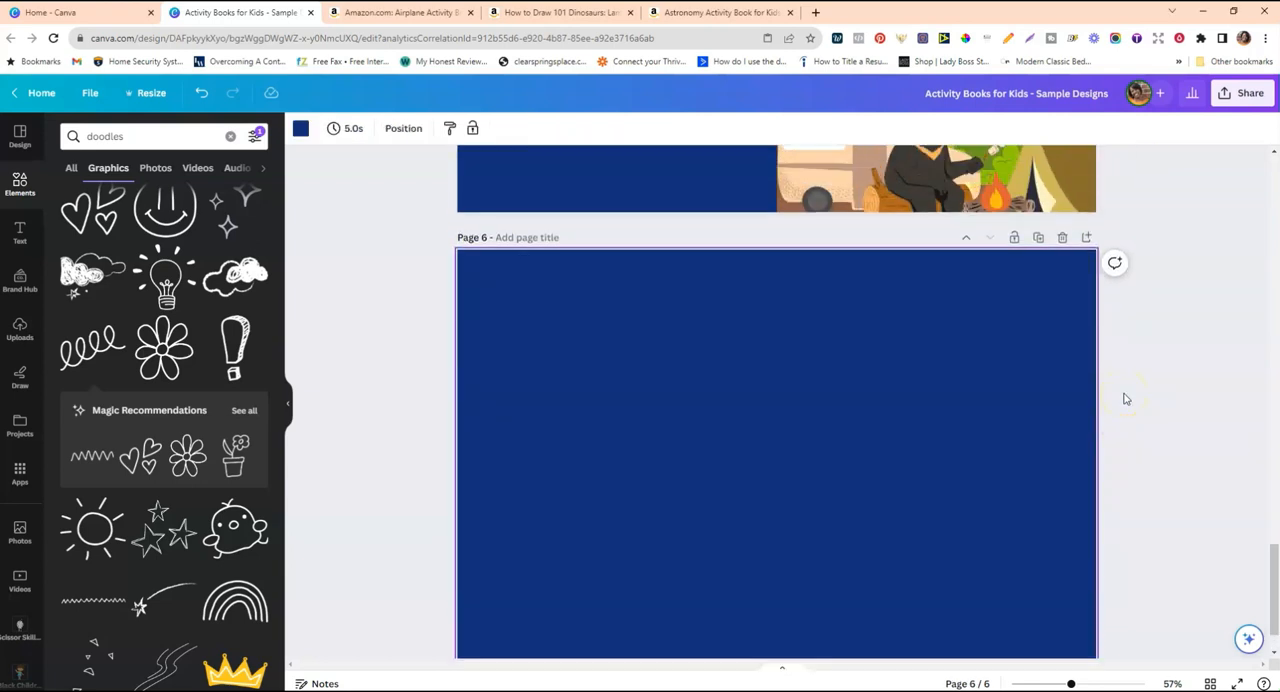
Add a heading reading "MY FIRST" on page 6 at about size 41, placed in the front-cover half.
left_click(25, 232)
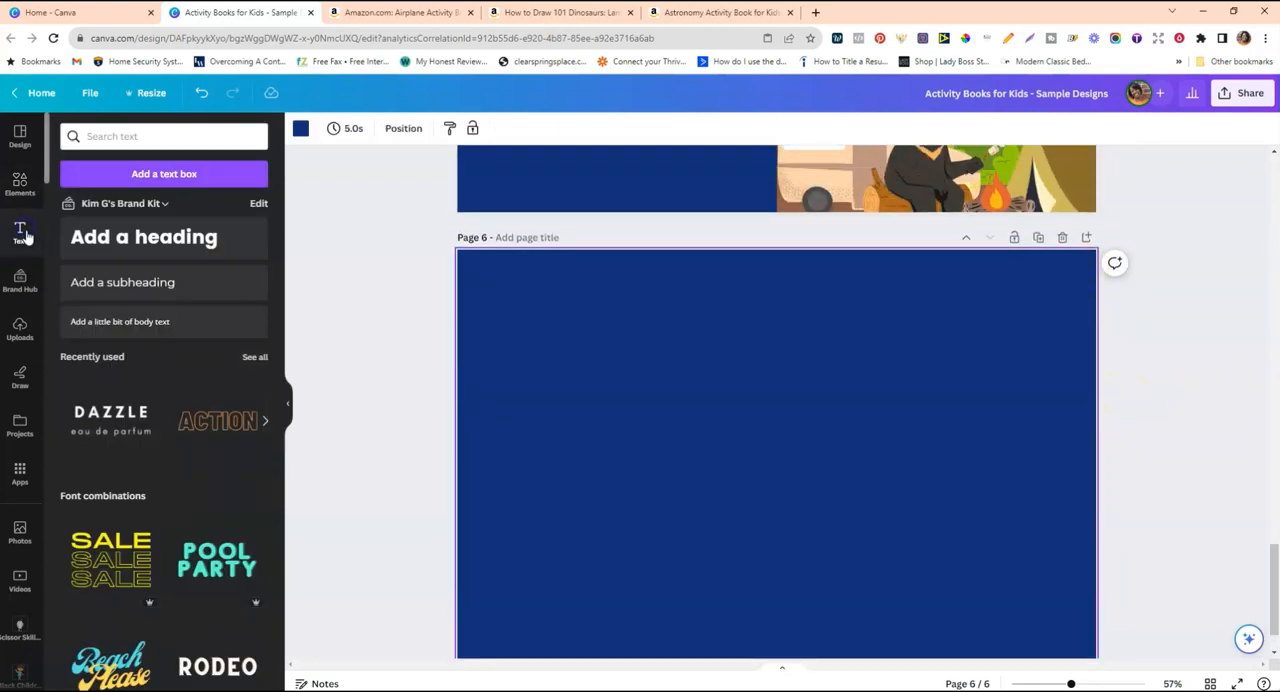
left_click(175, 245)
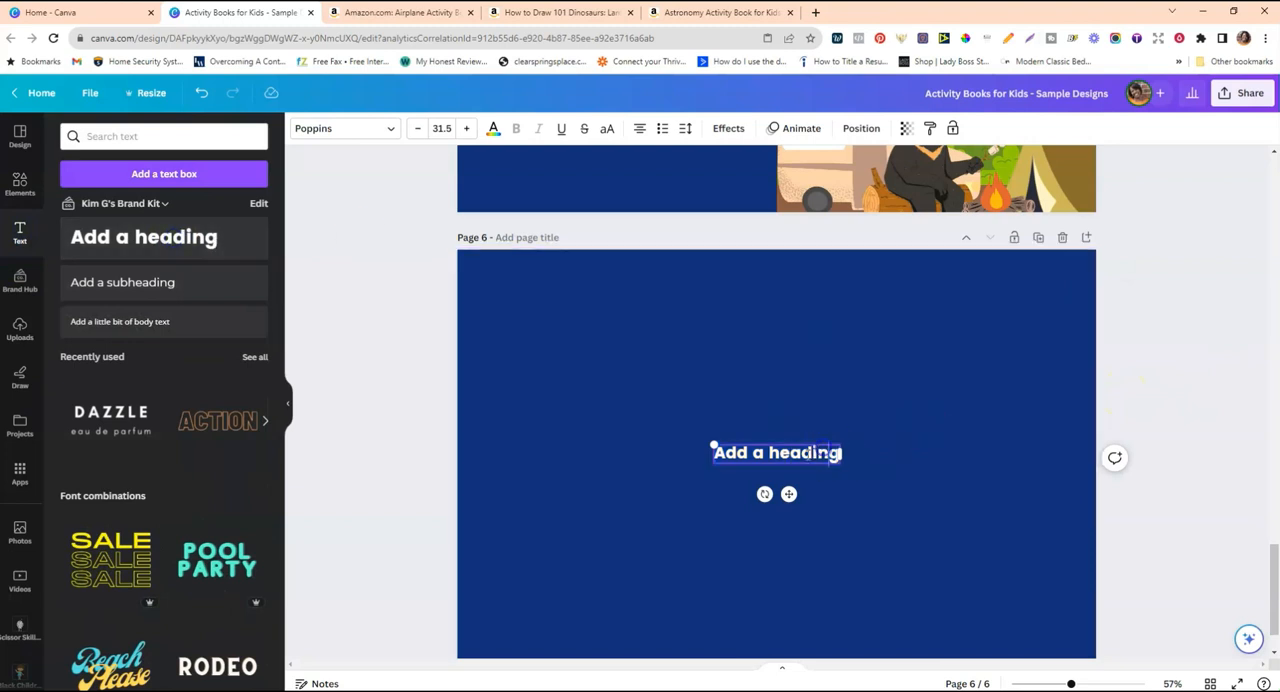
left_click_drag(847, 448, 950, 371)
scroll(950, 375, "up", 4)
scroll(948, 380, "down", 1)
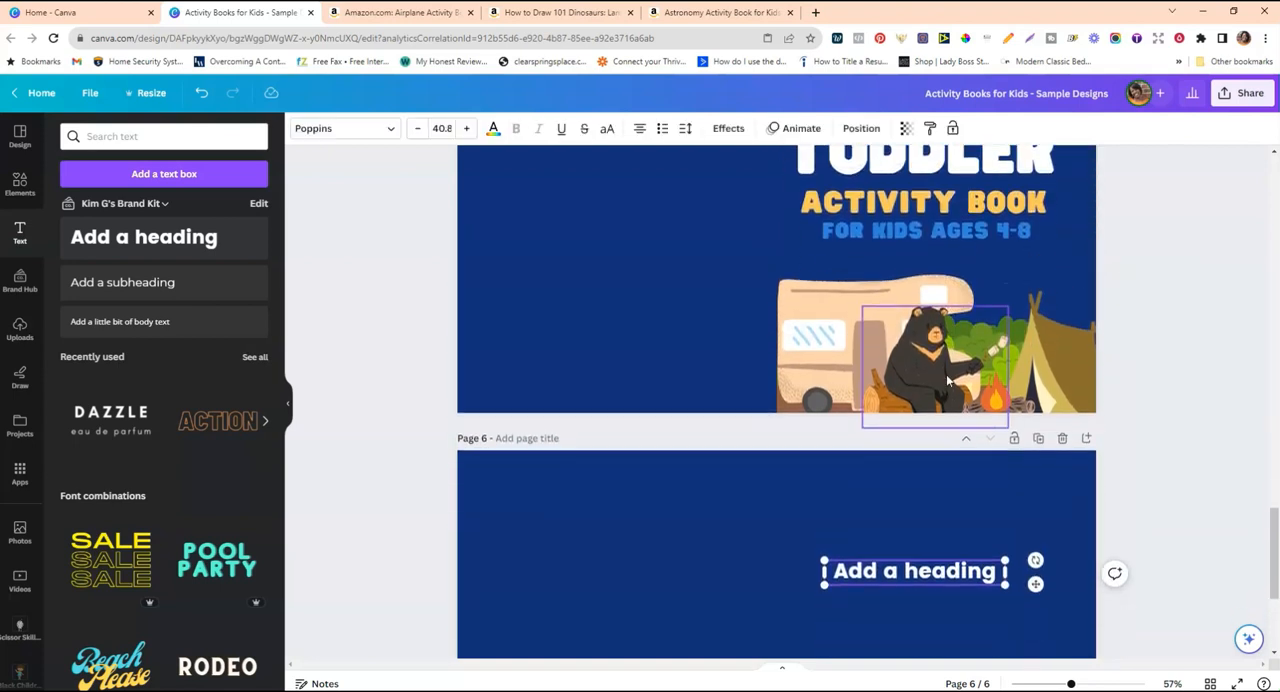
left_click(893, 571)
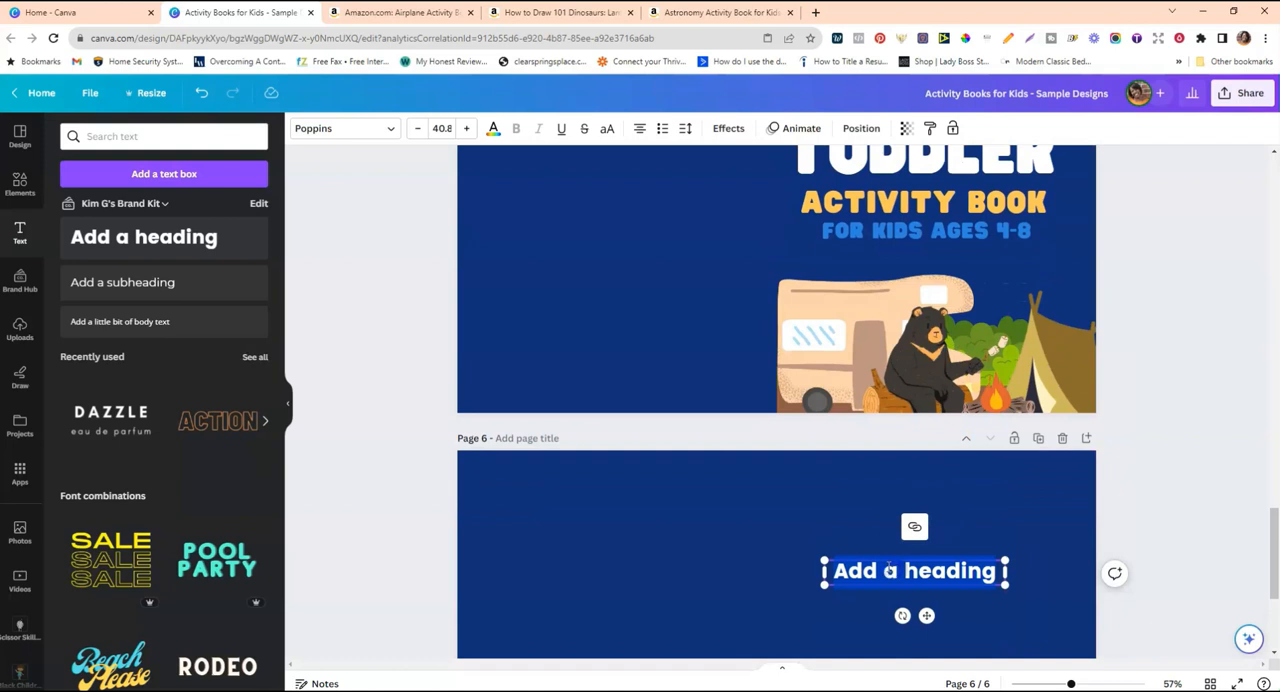
type("MY")
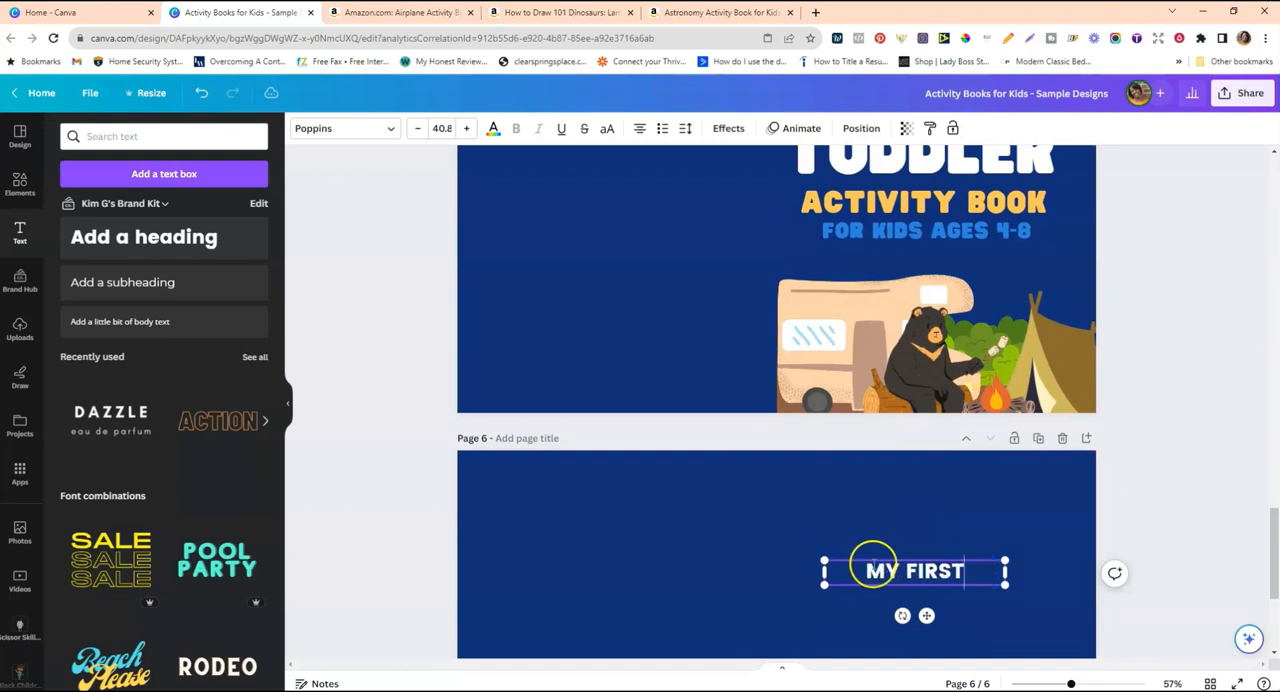
type(" FIRST")
left_click(943, 528)
Duplicate the "MY FIRST" heading, change the copy to "TODDLER" at size 70.8 and stack the two lines closely.
scroll(980, 508, "down", 2)
left_click(945, 479)
left_click_drag(945, 479, 945, 515)
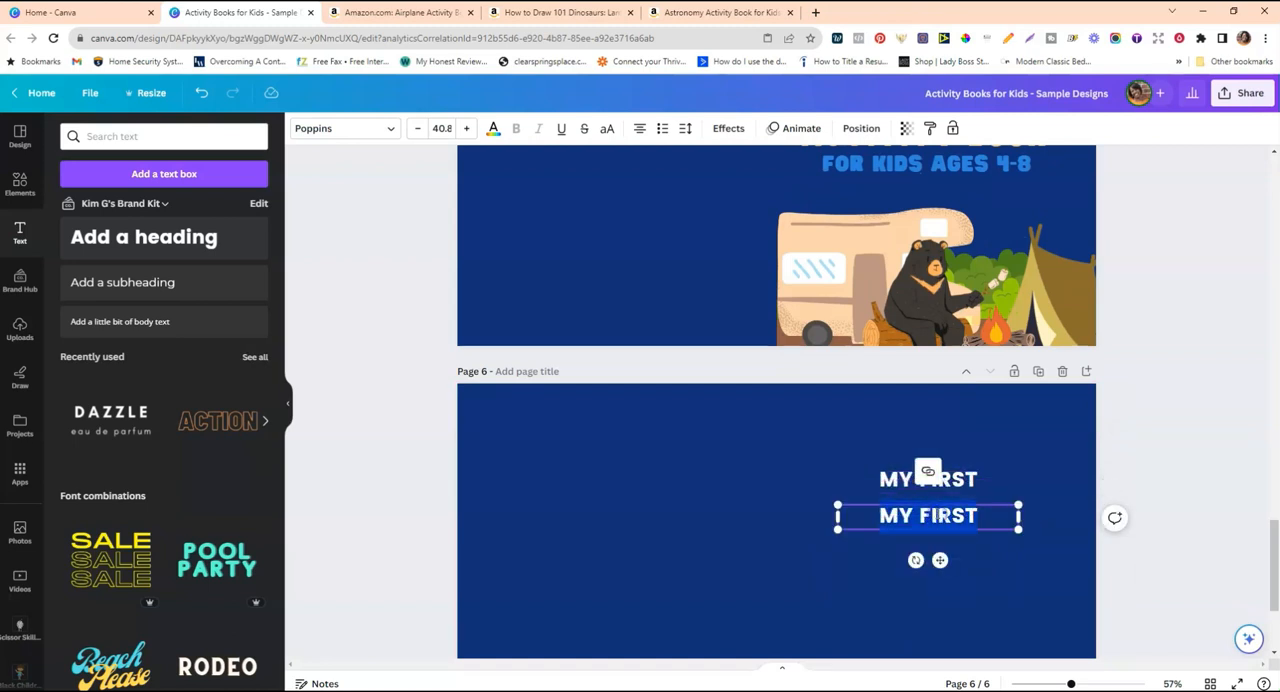
type("TODDLER")
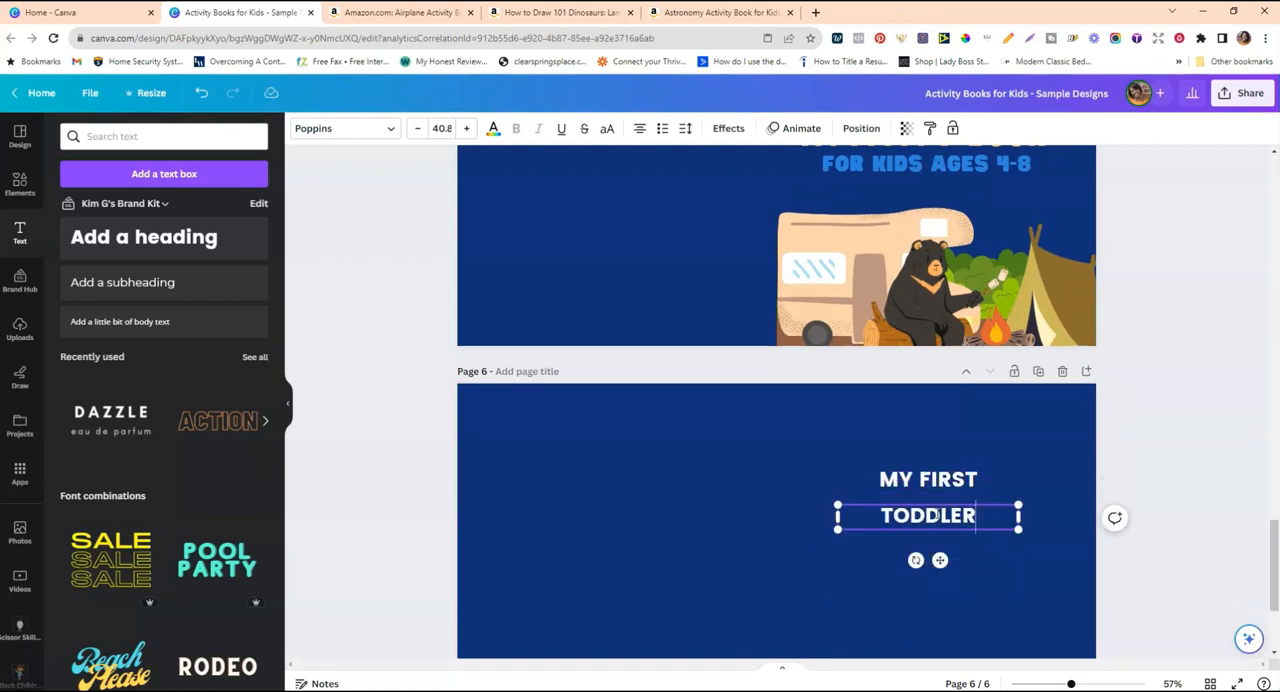
left_click_drag(1027, 515, 1056, 487)
left_click(1129, 485)
left_click_drag(944, 476, 957, 457)
left_click_drag(972, 503, 965, 491)
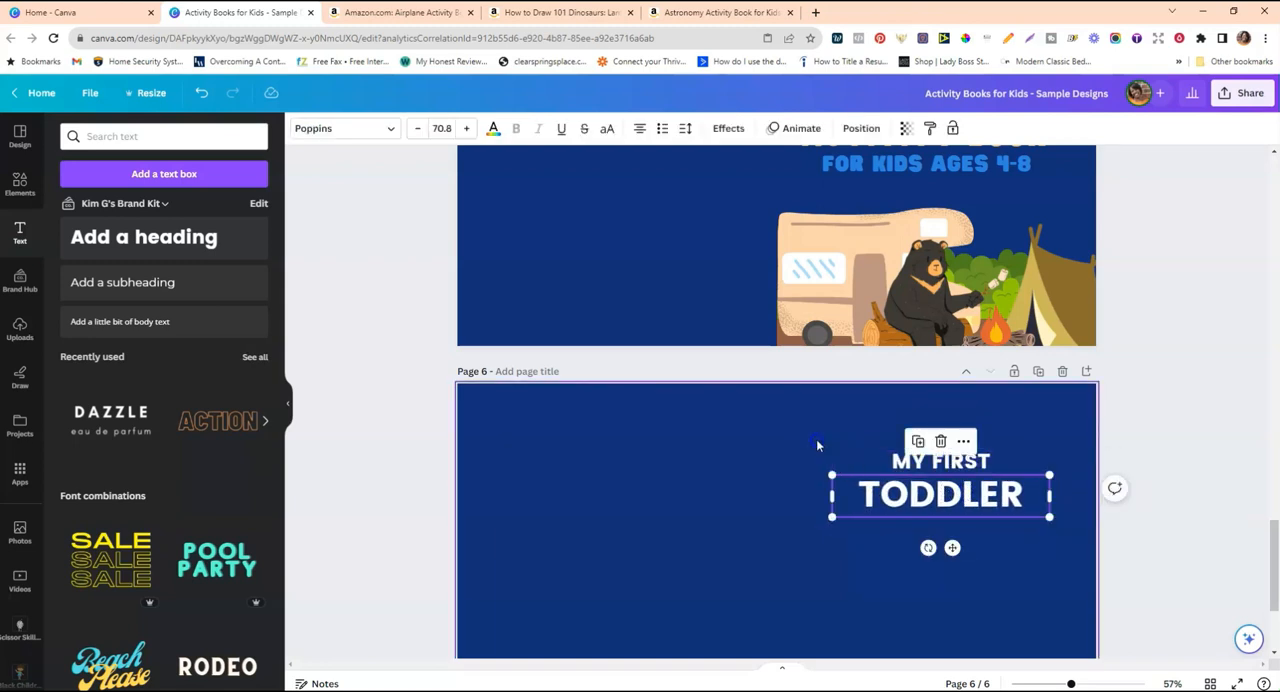
Group the "MY FIRST" and "TODDLER" lines, set their font to Hit and Run and enlarge the group slightly.
left_click(839, 457)
left_click_drag(838, 450, 1025, 503)
left_click(907, 418)
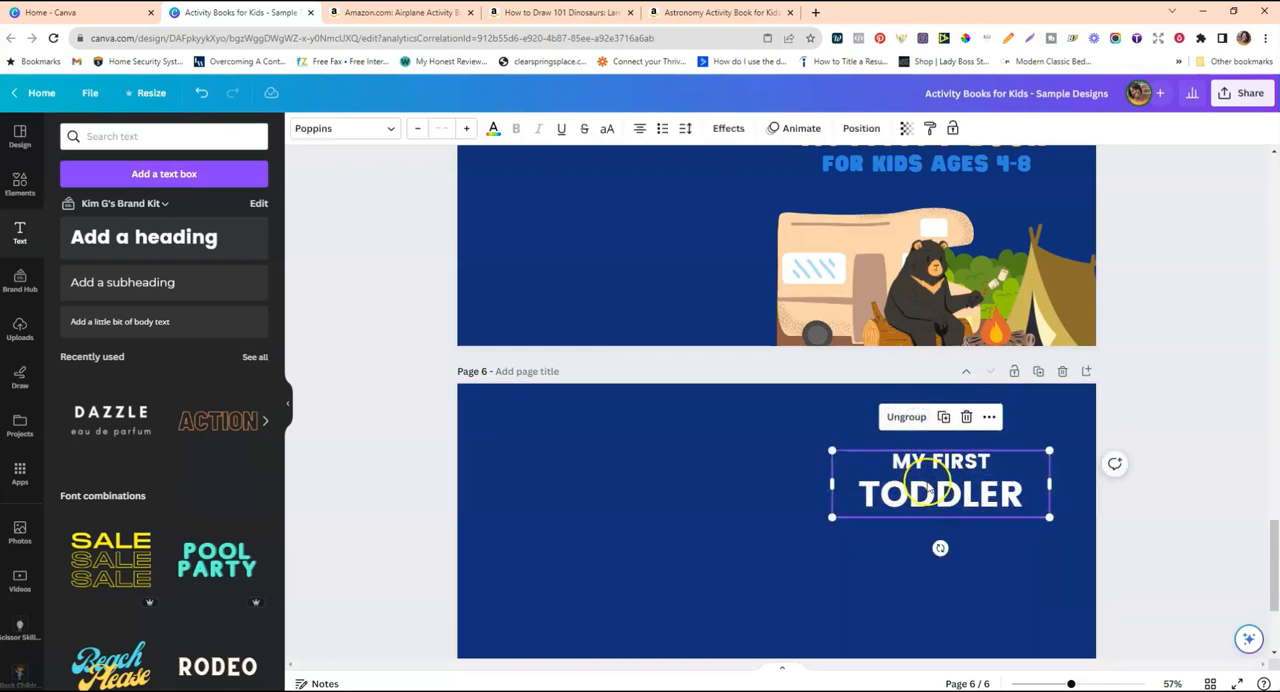
left_click(379, 133)
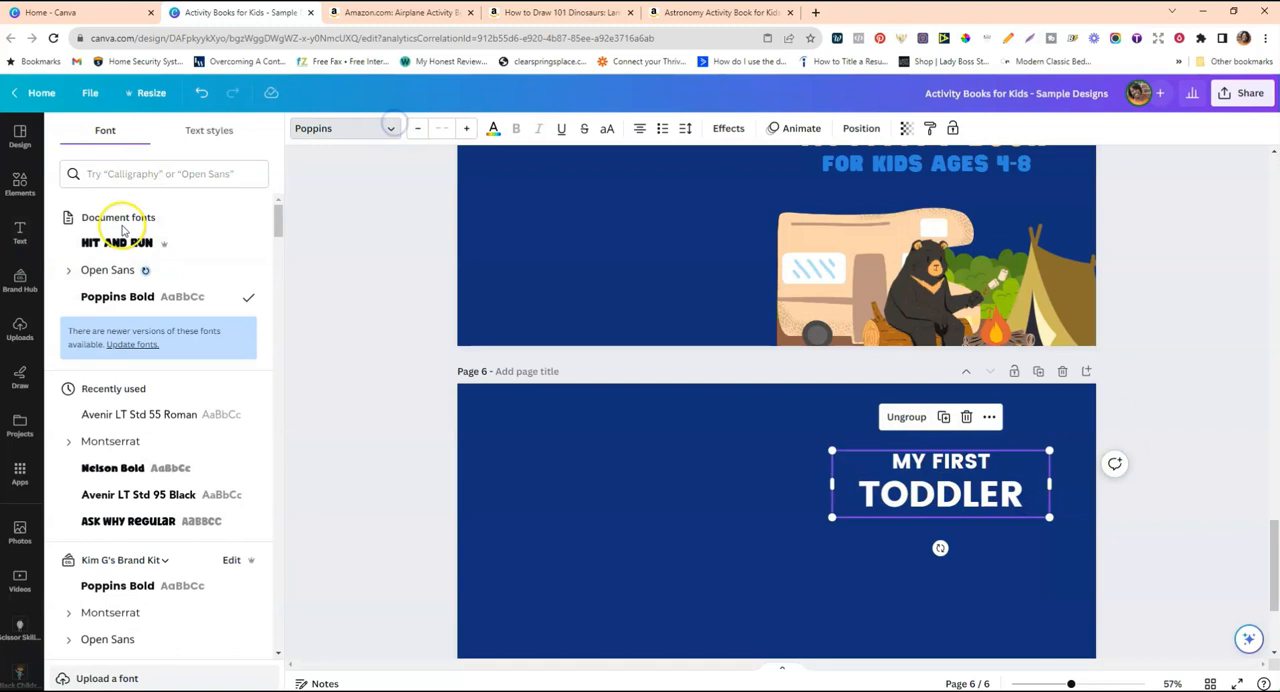
left_click(105, 243)
left_click_drag(840, 530, 805, 526)
left_click(786, 471)
left_click(937, 478)
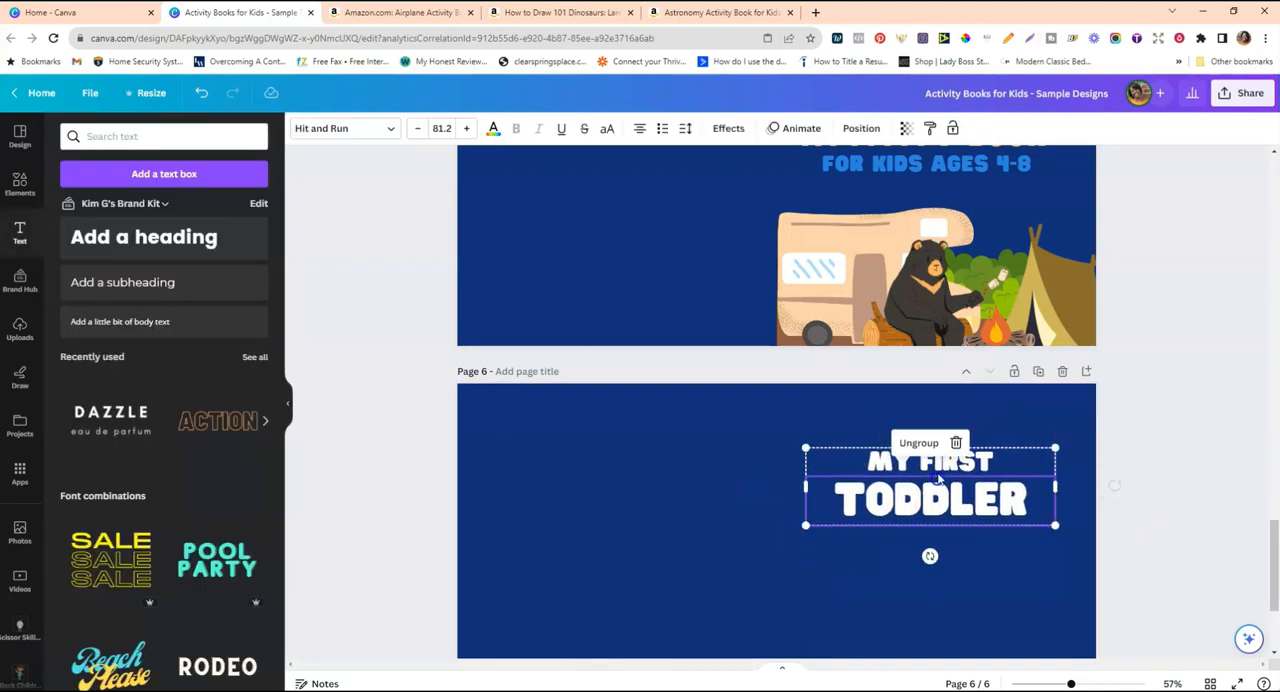
left_click_drag(1055, 447, 1048, 450)
scroll(1015, 442, "up", 2)
scroll(1008, 440, "down", 3)
Apply the Splice effect to "MY FIRST" with a reduced offset and a golden yellow effect colour.
left_click(945, 335)
left_click(1002, 335)
left_click_drag(1000, 335, 868, 328)
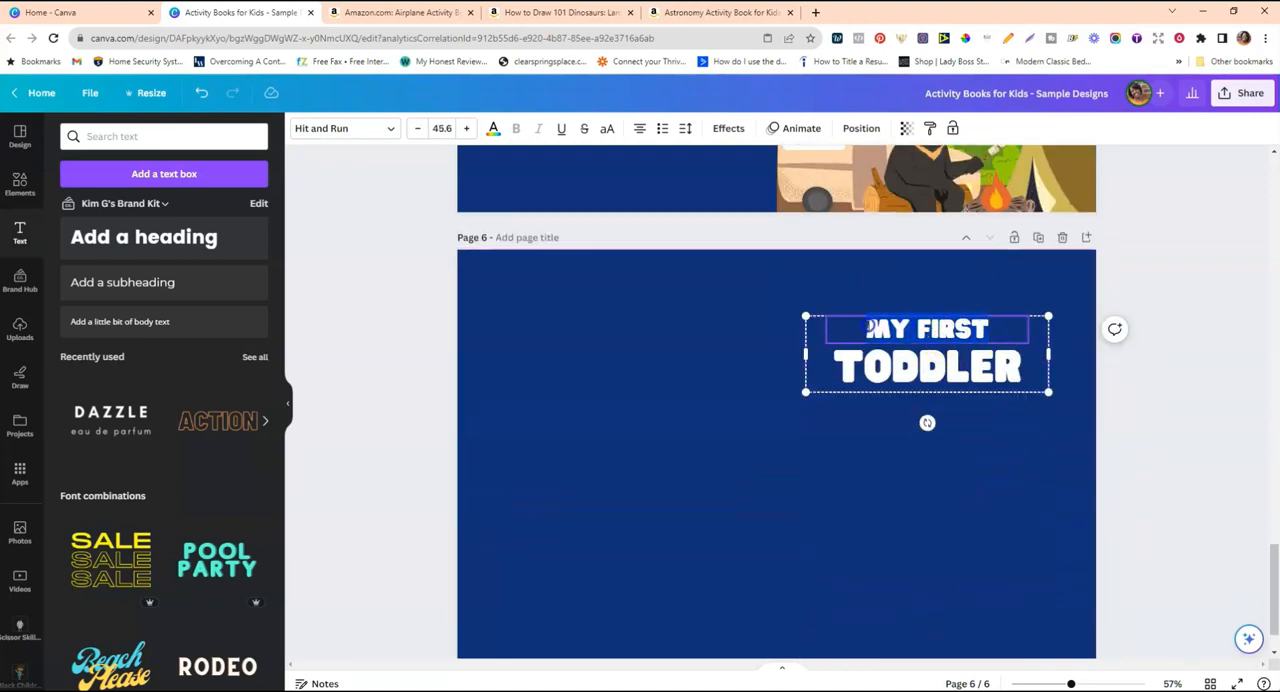
left_click(726, 128)
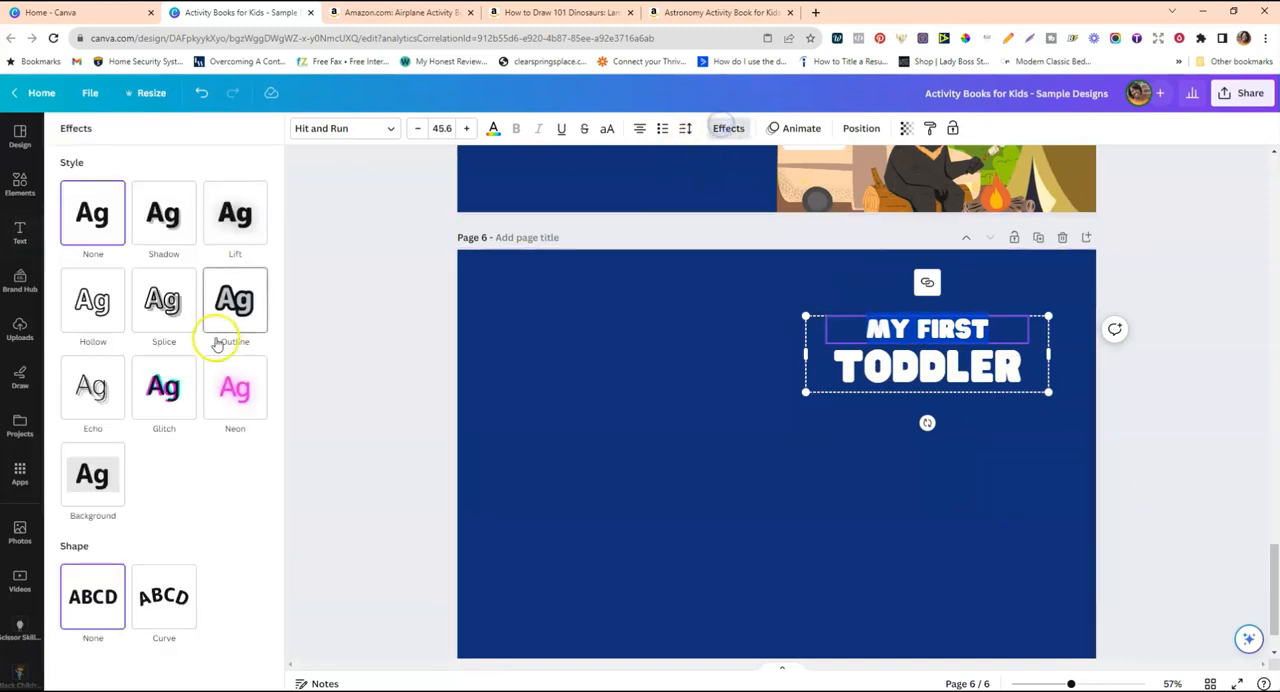
left_click(163, 310)
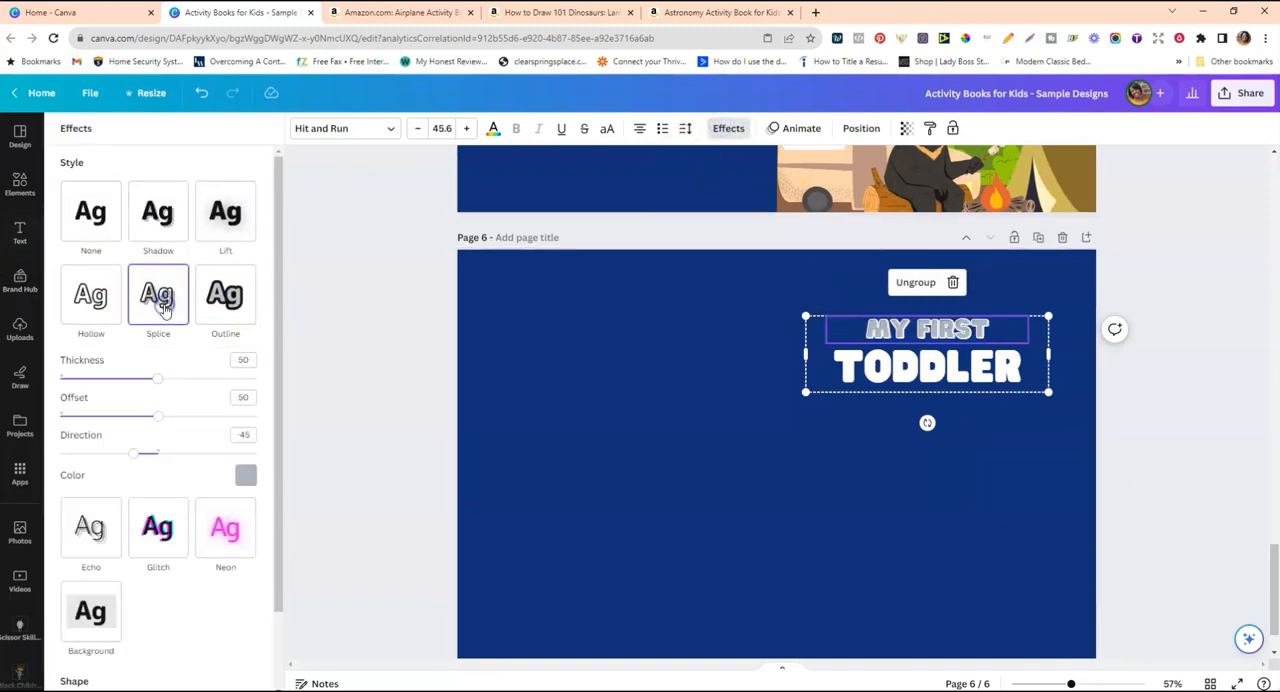
left_click_drag(156, 415, 130, 417)
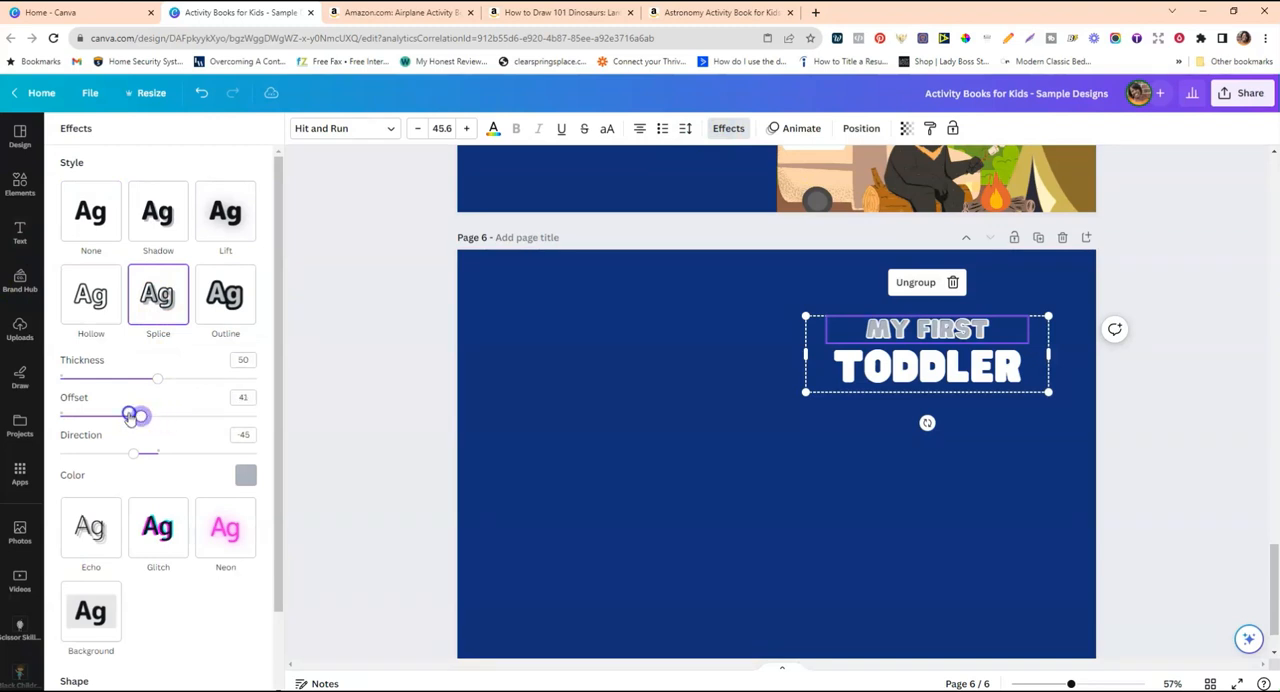
left_click(244, 476)
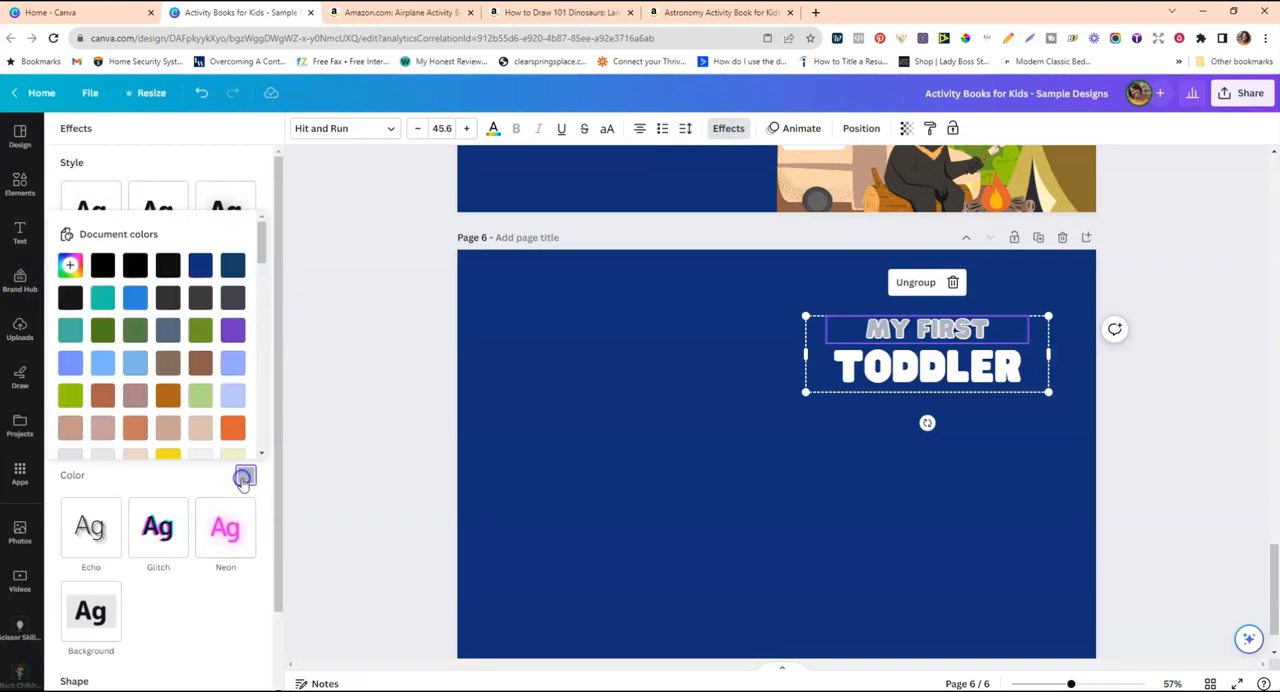
scroll(193, 430, "down", 5)
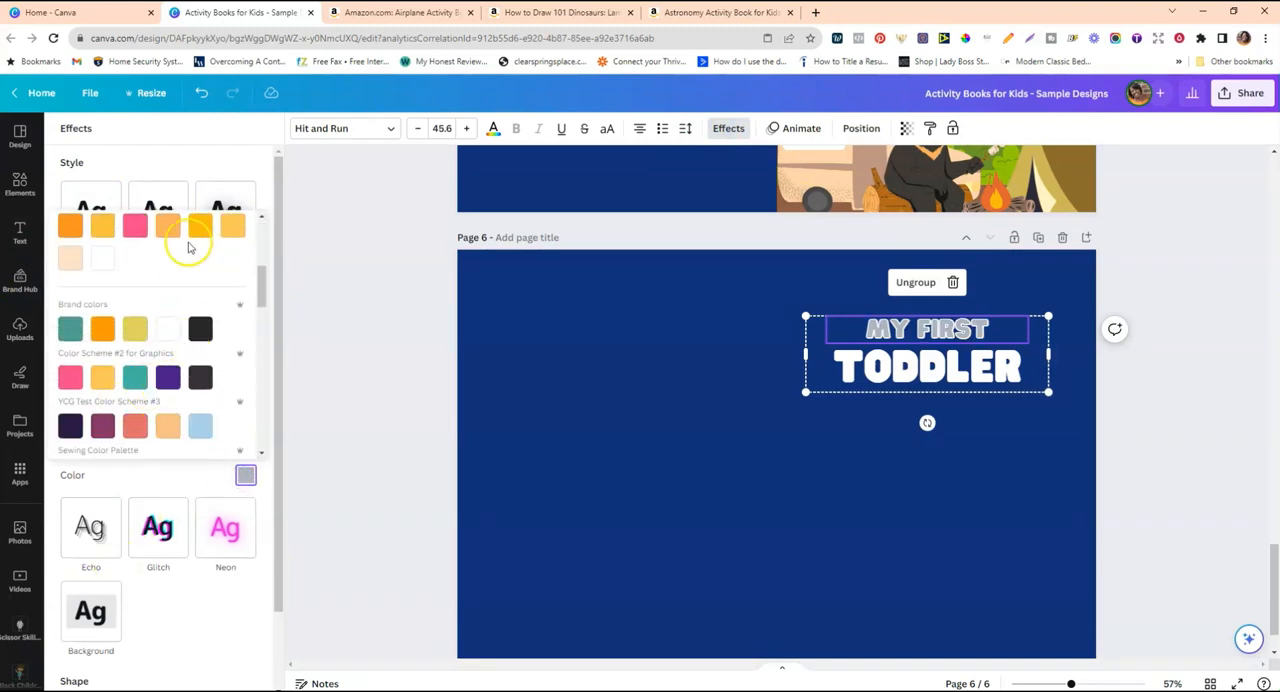
left_click(823, 429)
scroll(860, 437, "up", 3)
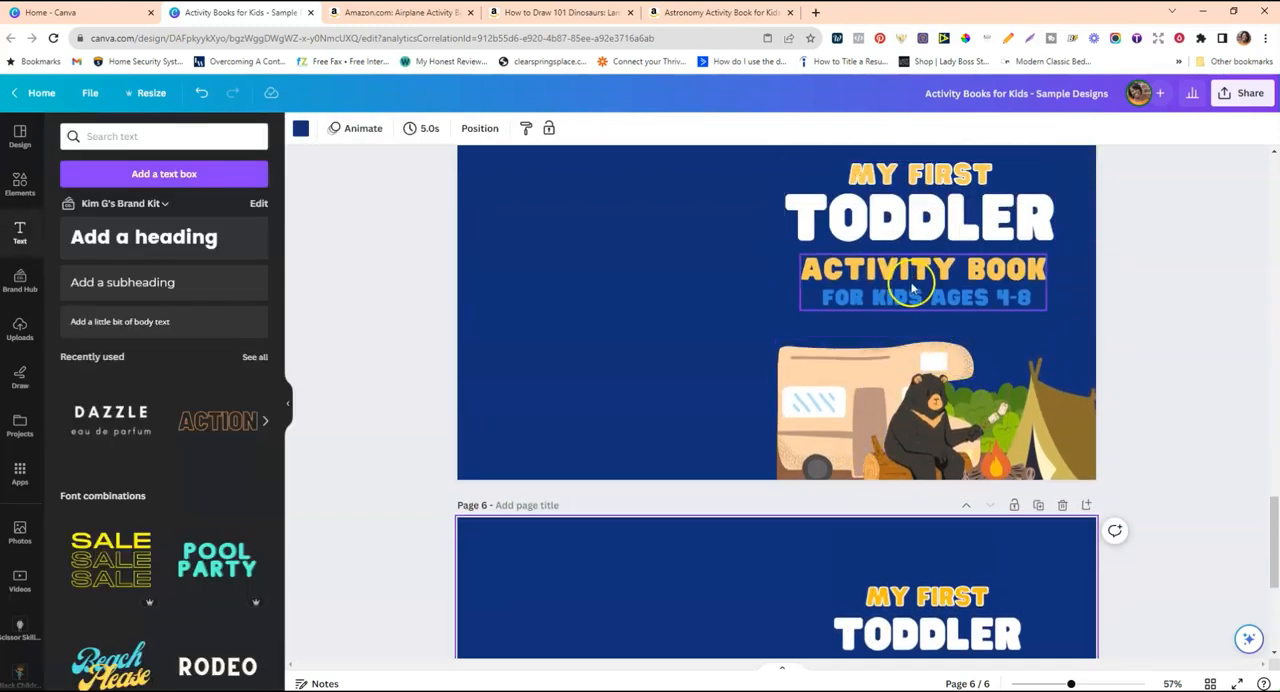
Copy the "ACTIVITY BOOK FOR KIDS AGES 4-8" text group from page 5 and paste it onto page 6.
right_click(912, 288)
left_click(950, 294)
scroll(947, 291, "down", 3)
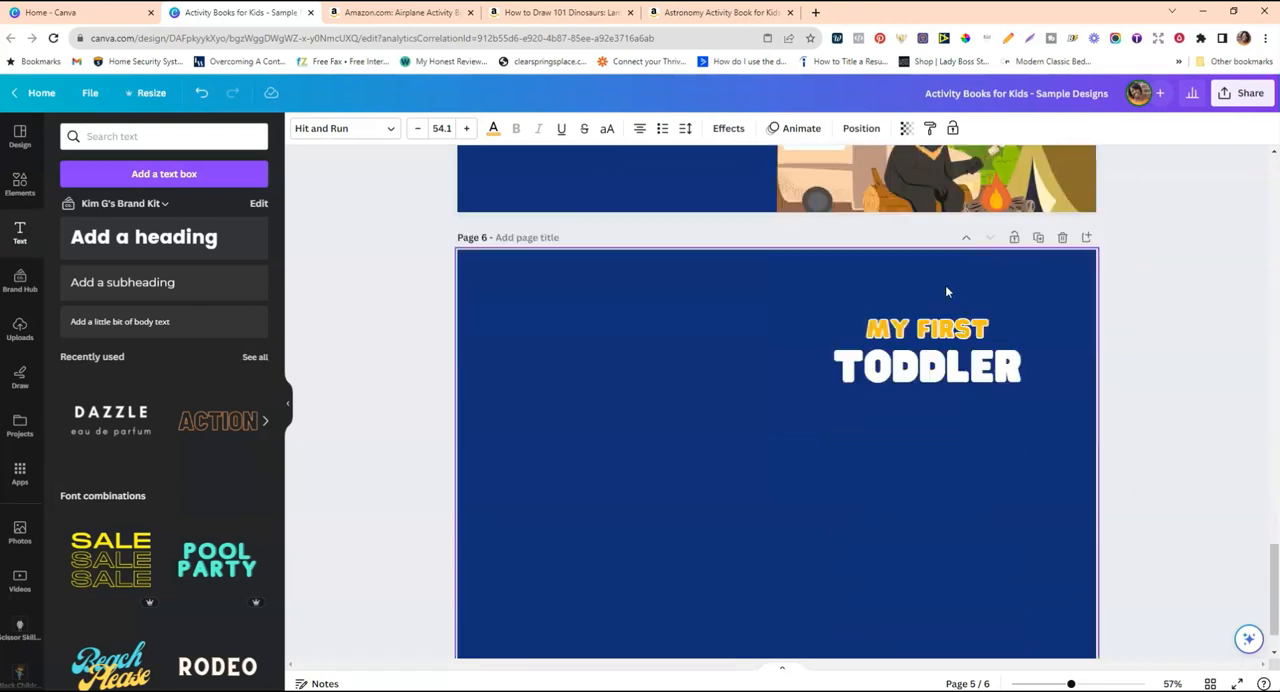
right_click(925, 337)
left_click(948, 408)
Position the pasted "ACTIVITY BOOK" group directly below "TODDLER" and shift the "MY FIRST TODDLER" group slightly up.
left_click_drag(963, 377, 972, 332)
left_click_drag(949, 263, 946, 255)
left_click_drag(954, 337, 954, 335)
left_click(754, 334)
left_click(966, 374)
double_click(950, 365)
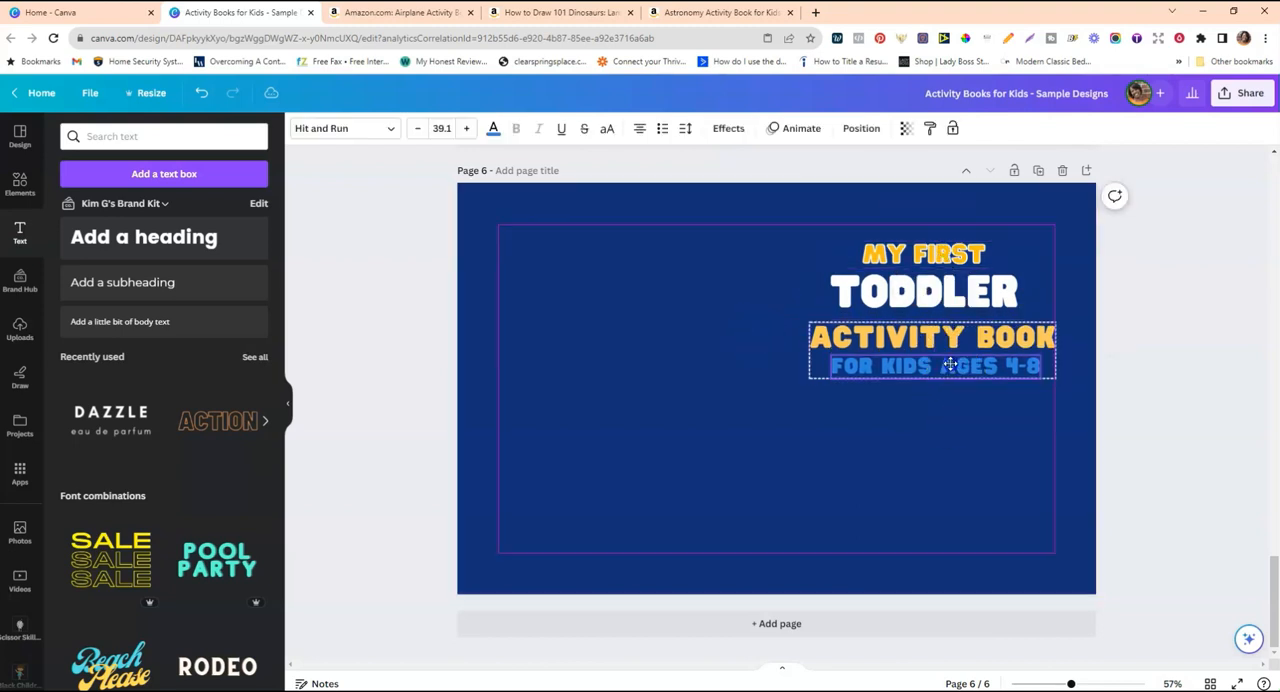
left_click(779, 364)
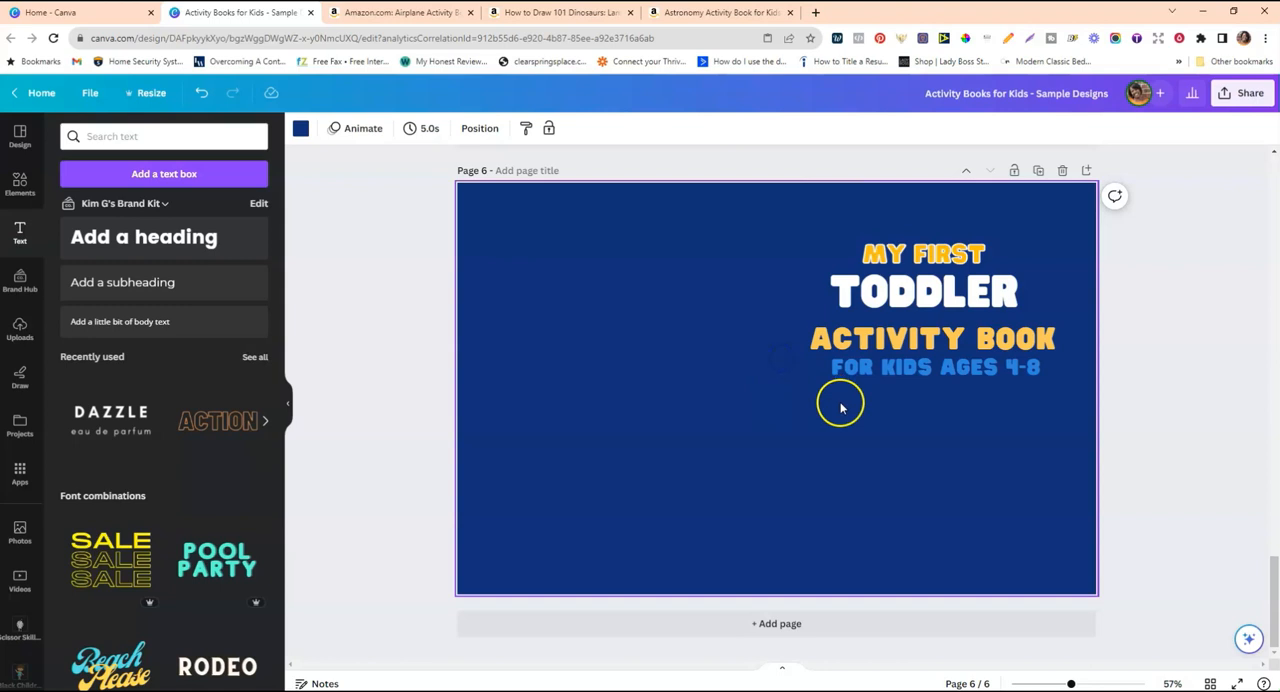
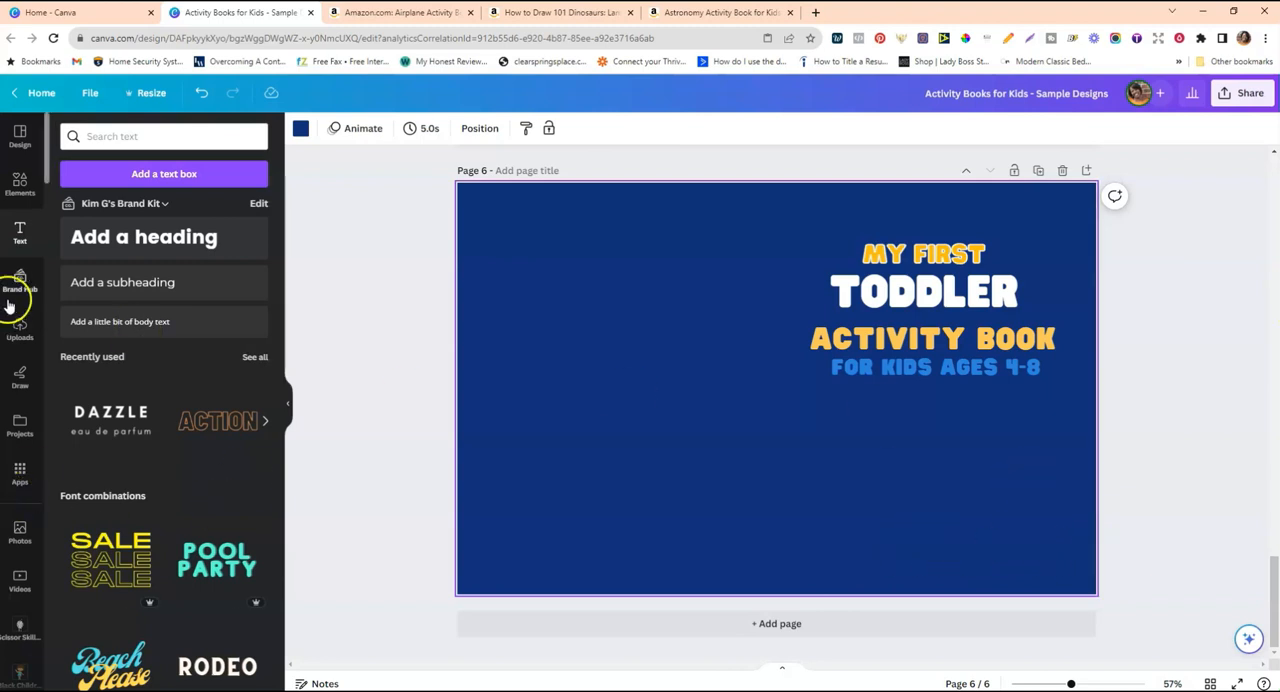
Add a rounded square shape to page 6 and change it to a plain square with sharp corners.
left_click(19, 190)
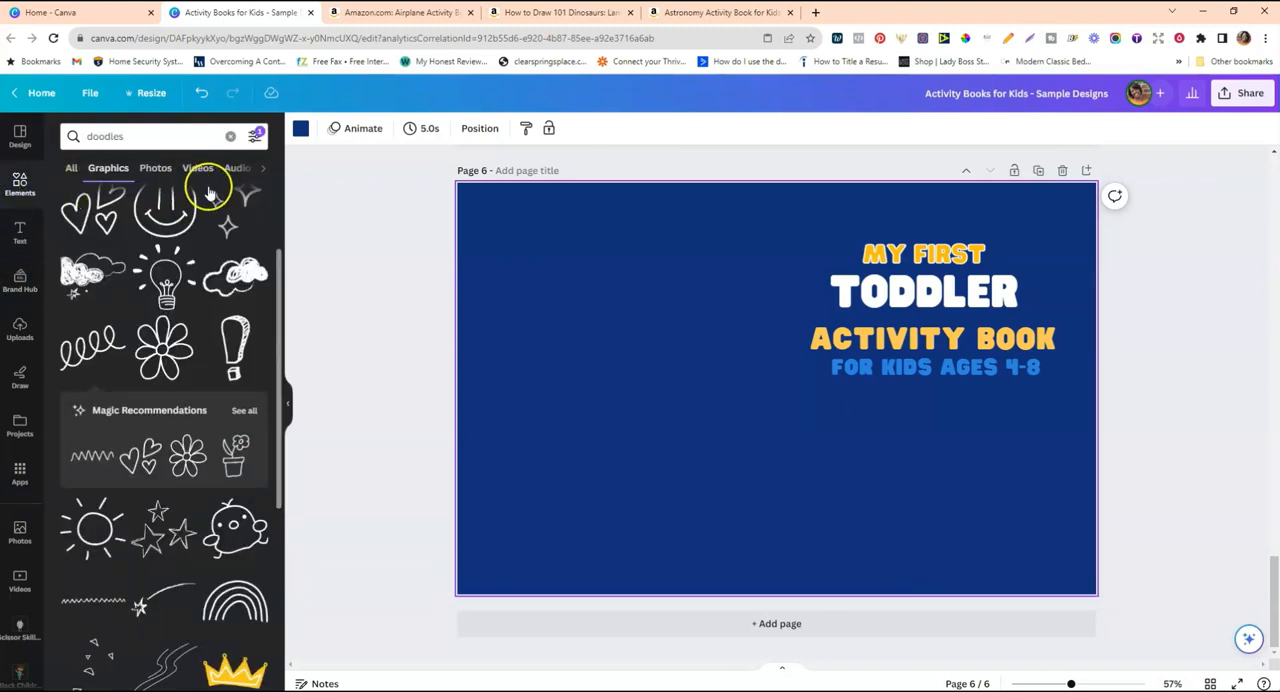
left_click(226, 136)
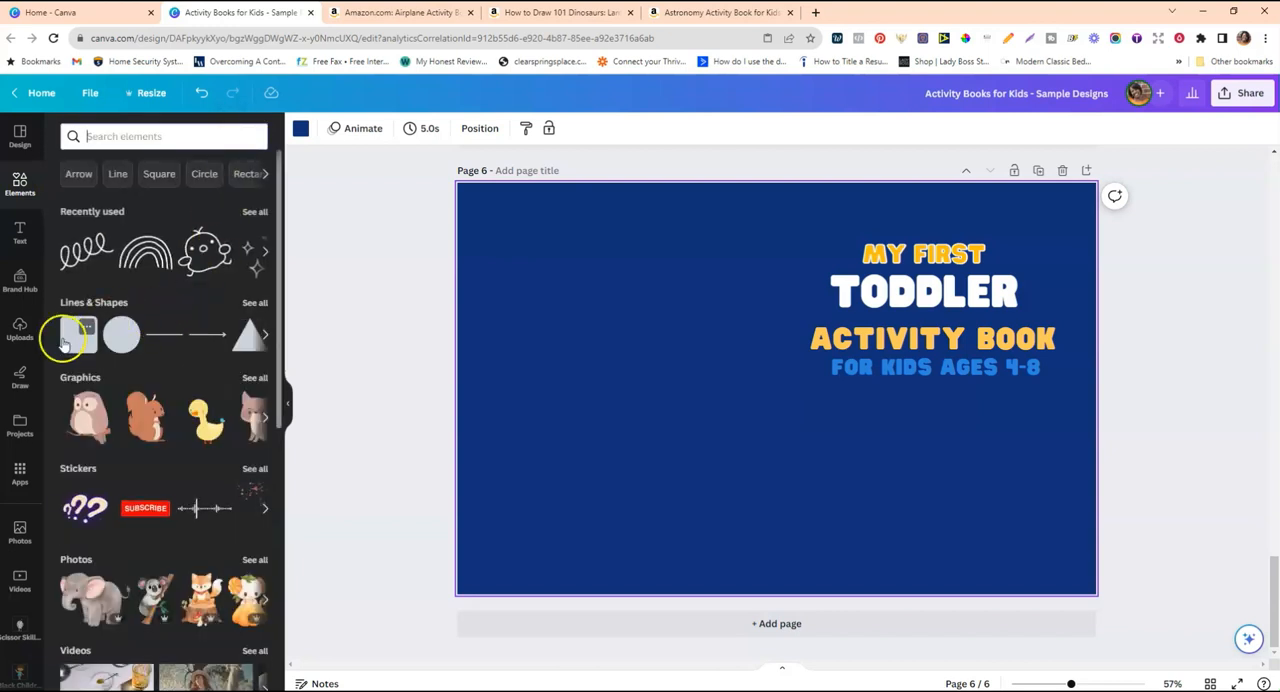
left_click(77, 336)
left_click(508, 331)
left_click(730, 388)
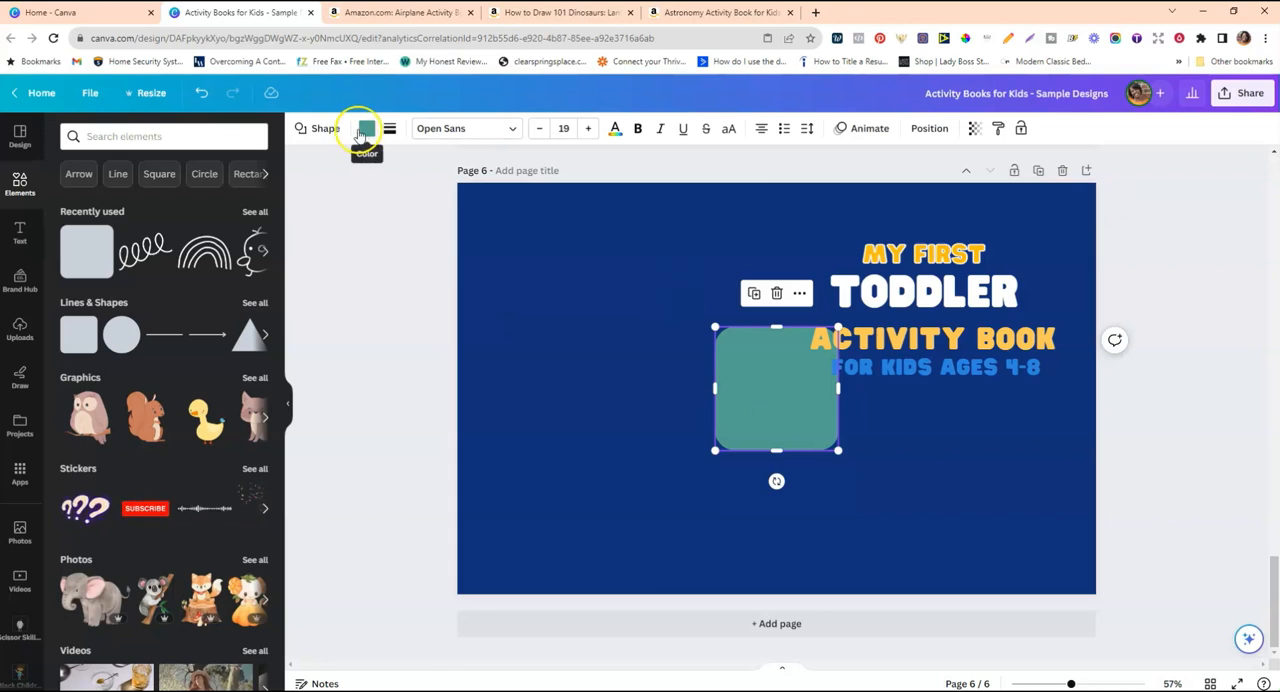
left_click(320, 128)
left_click(84, 190)
Stretch the square into a low horizontal strip along the bottom edge of the front cover half of page 6.
left_click_drag(751, 370, 1100, 592)
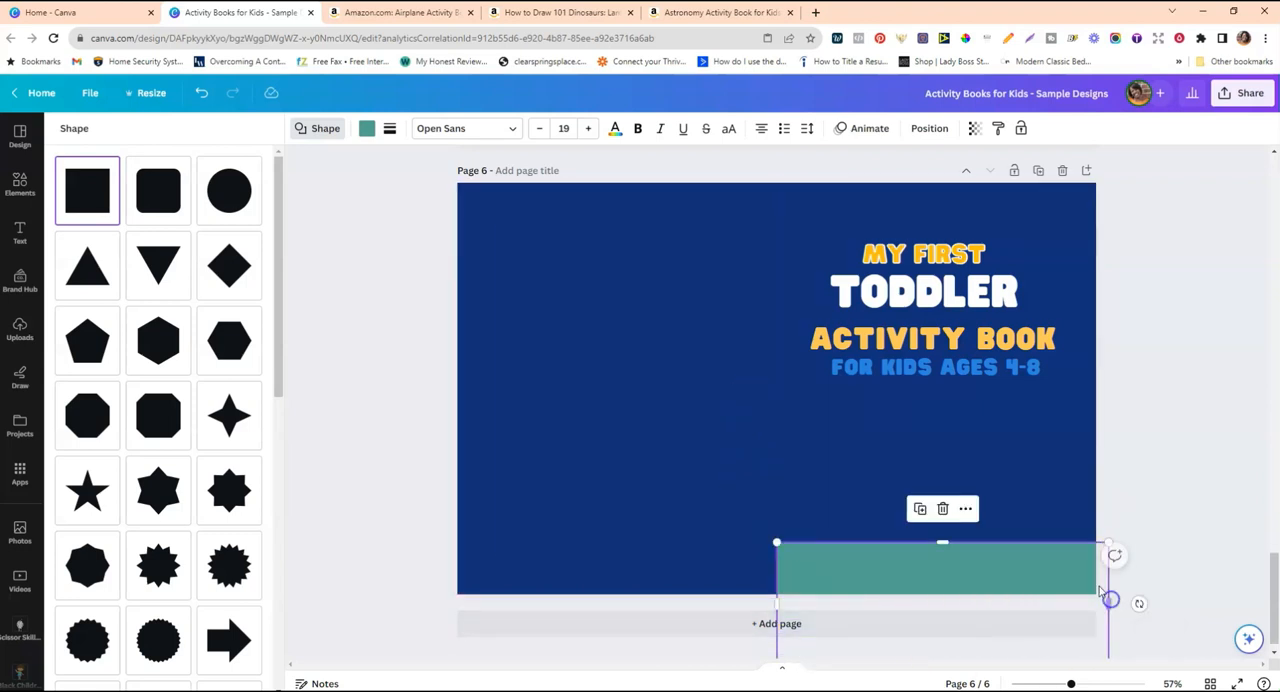
left_click_drag(942, 648, 943, 603)
left_click_drag(943, 546, 942, 546)
left_click(823, 540)
left_click(823, 560)
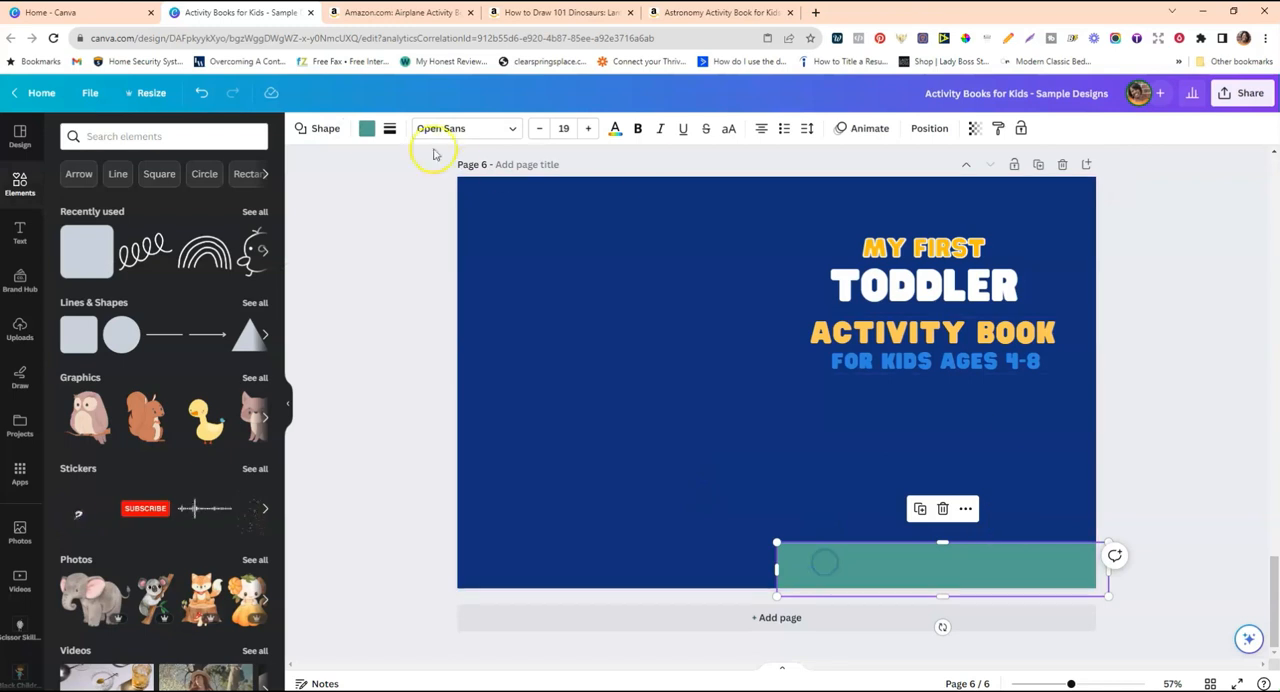
Search the colours for "BROWN" and fill the strip with the medium brown from the Coffee Blues palette.
left_click(368, 131)
left_click(195, 135)
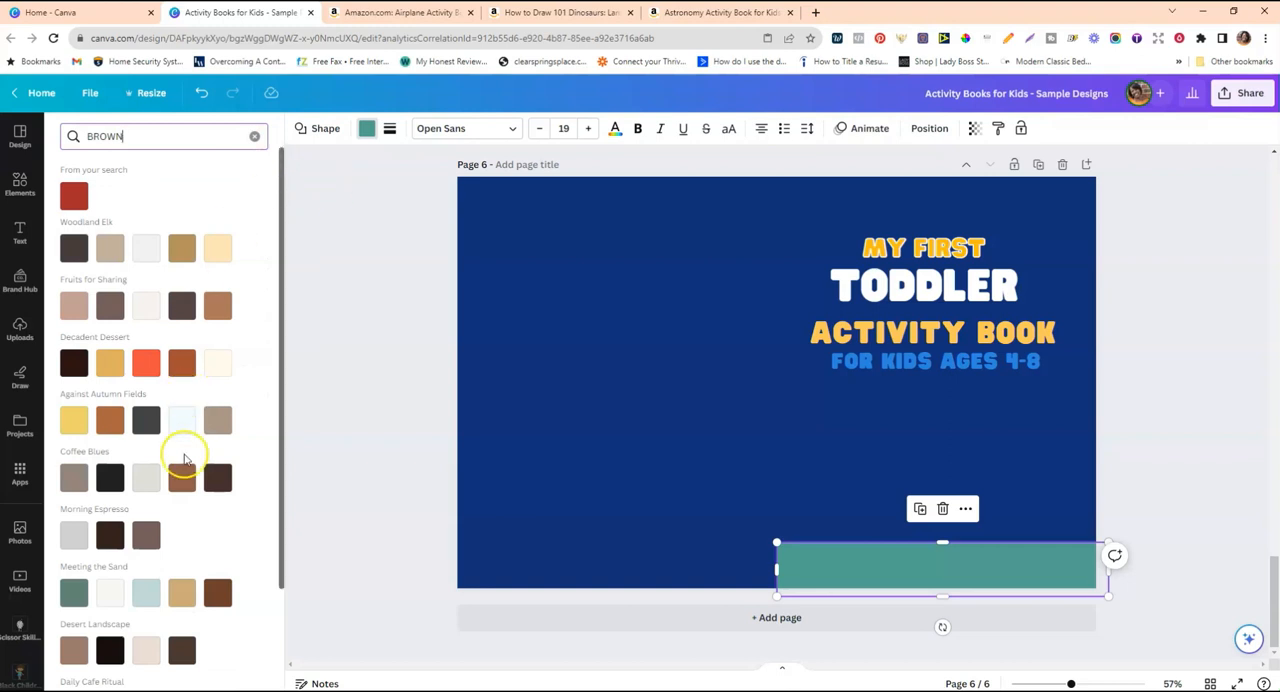
left_click(183, 478)
left_click(182, 480)
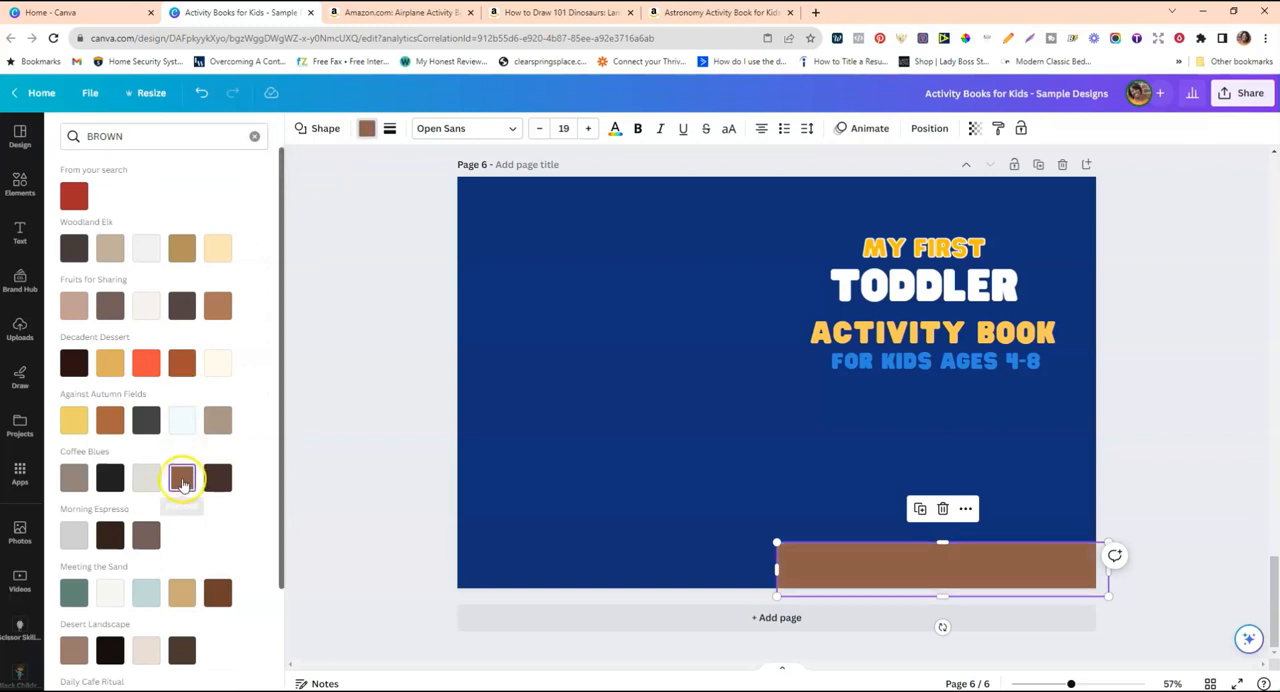
left_click(110, 420)
left_click(182, 478)
left_click(218, 593)
left_click(182, 477)
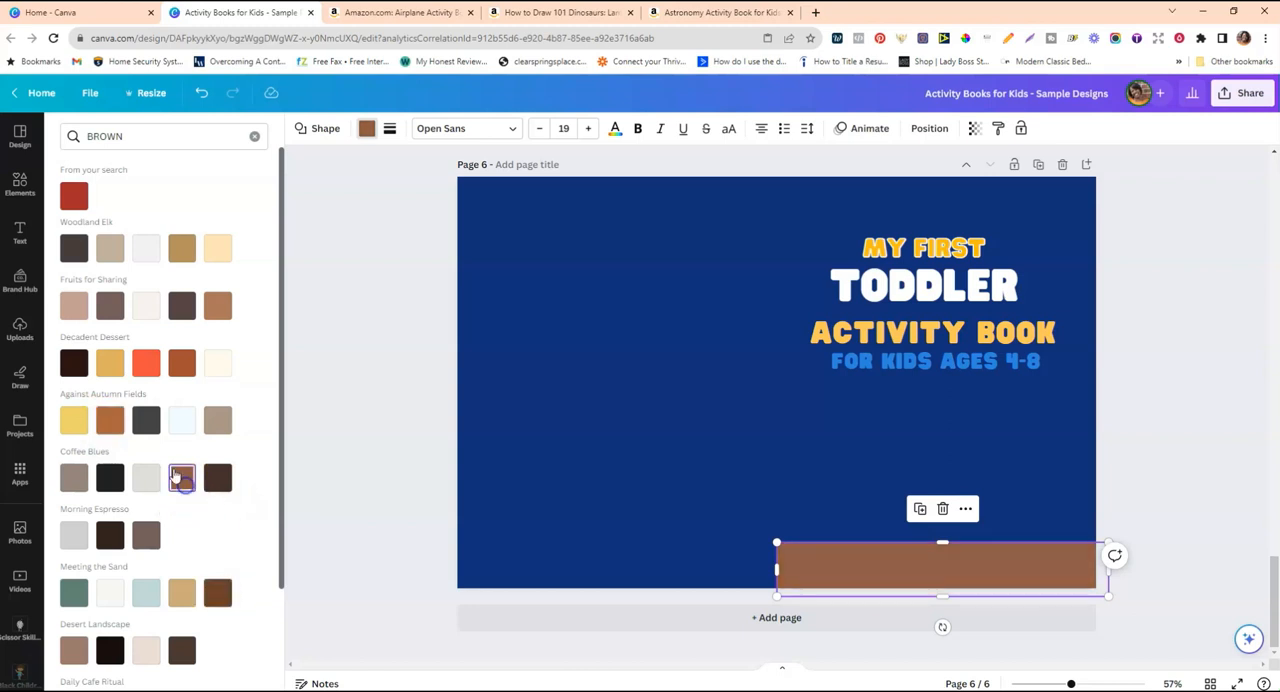
left_click(668, 475)
Reduce the height of the brown strip slightly and compare it with the cover on page 5.
left_click(950, 570)
left_click_drag(945, 543, 944, 548)
left_click(1134, 508)
scroll(1134, 508, "up", 1)
scroll(1134, 508, "up", 3)
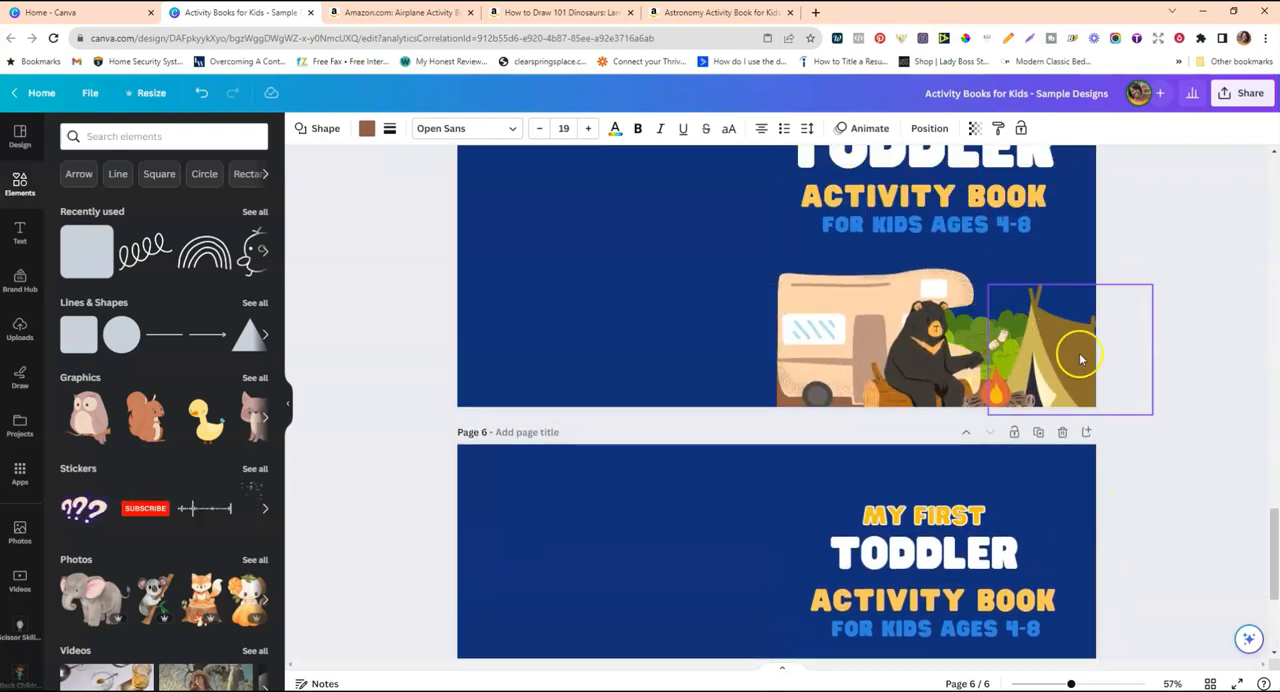
scroll(1157, 466, "down", 3)
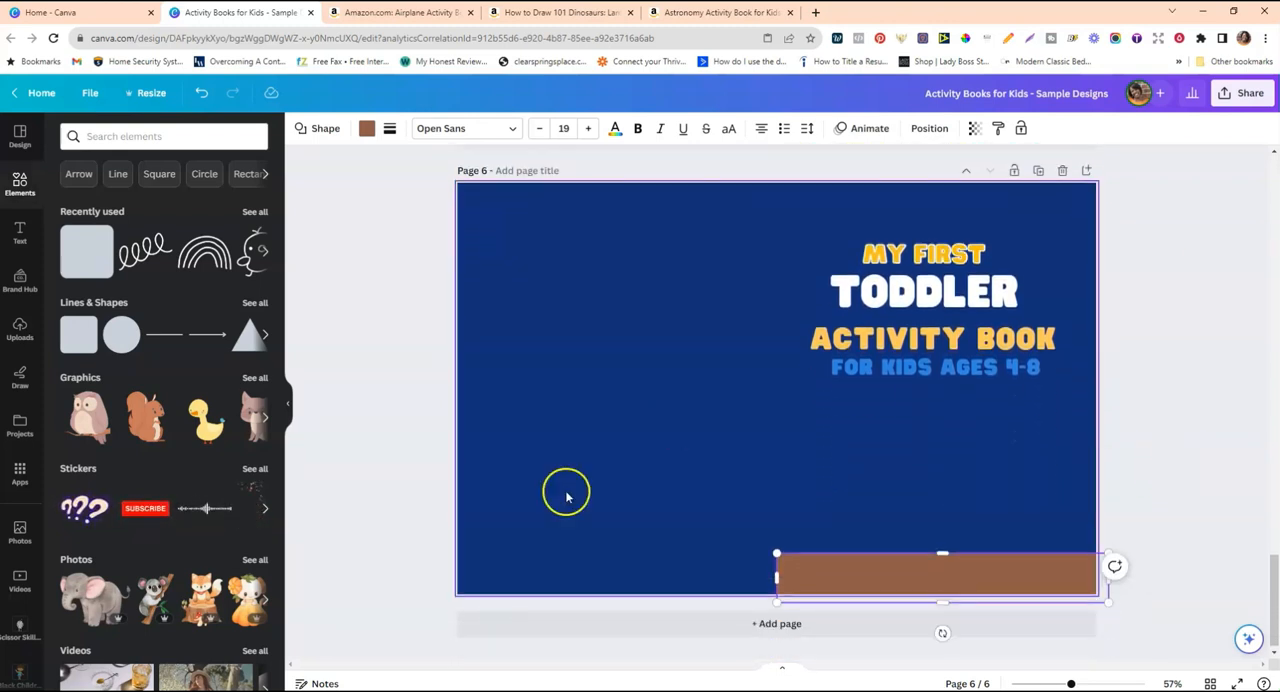
left_click(587, 498)
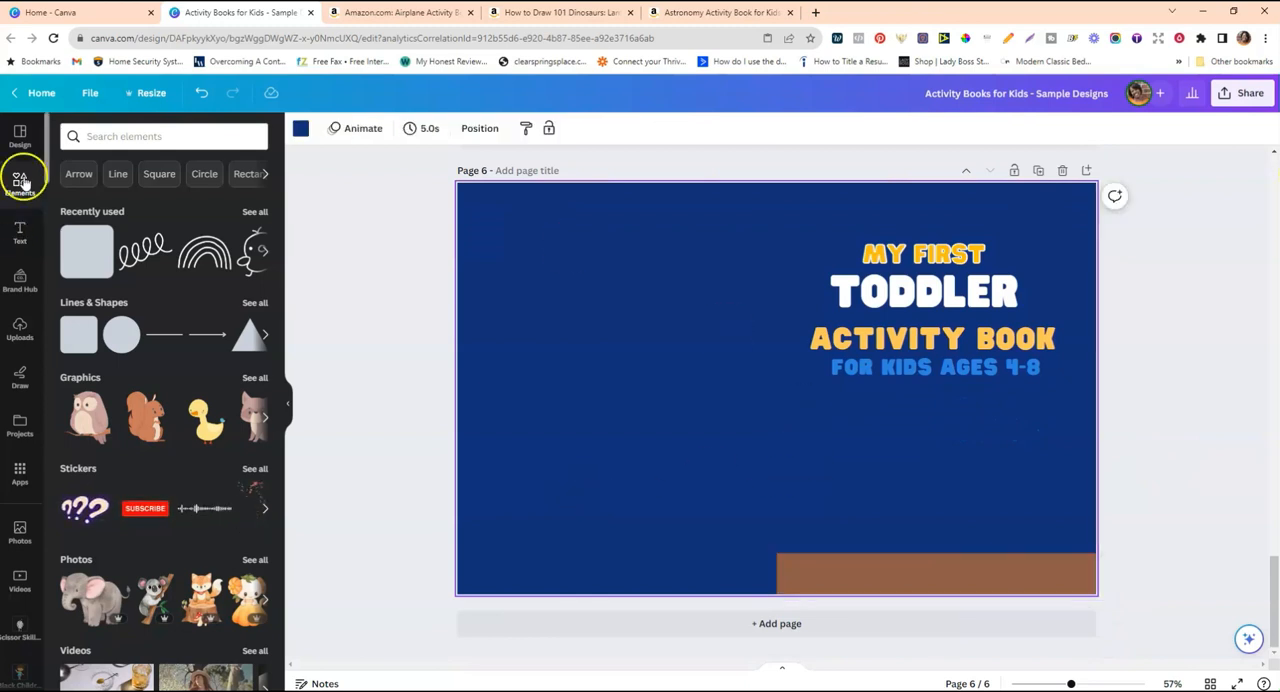
Search the graphics for "bushes" and place the light green bush row above the brown strip on the front cover.
left_click(106, 137)
type("bushes")
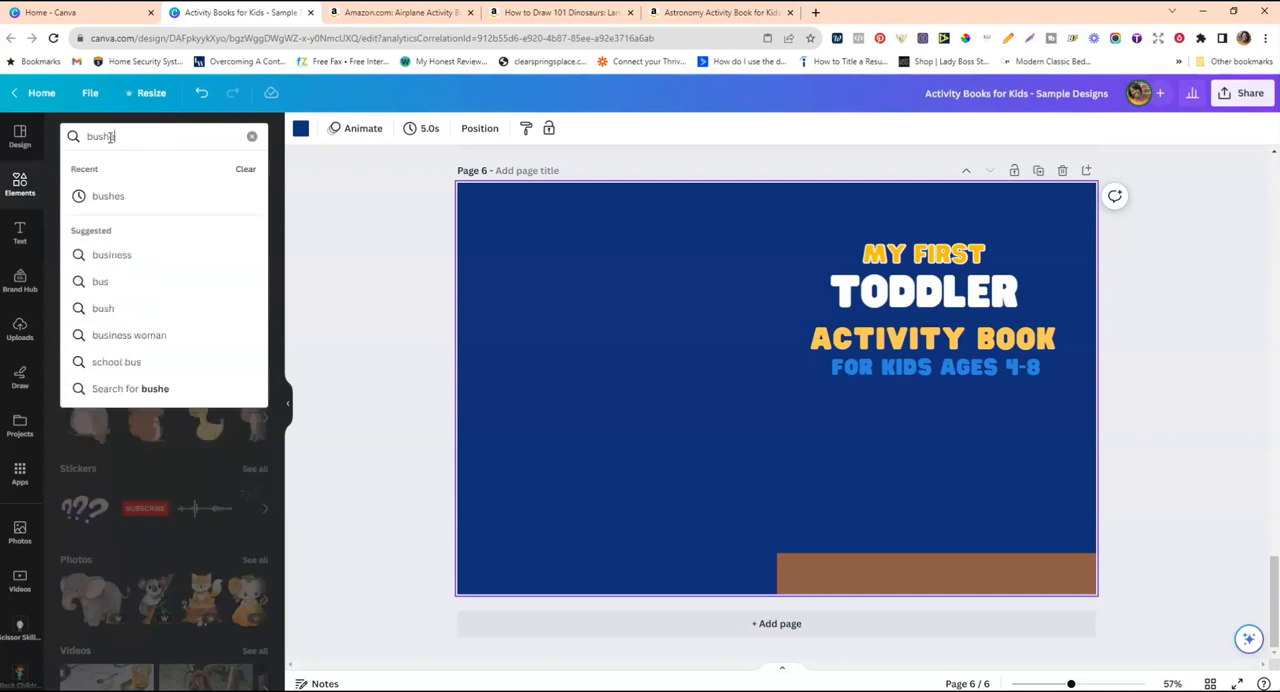
key("Return")
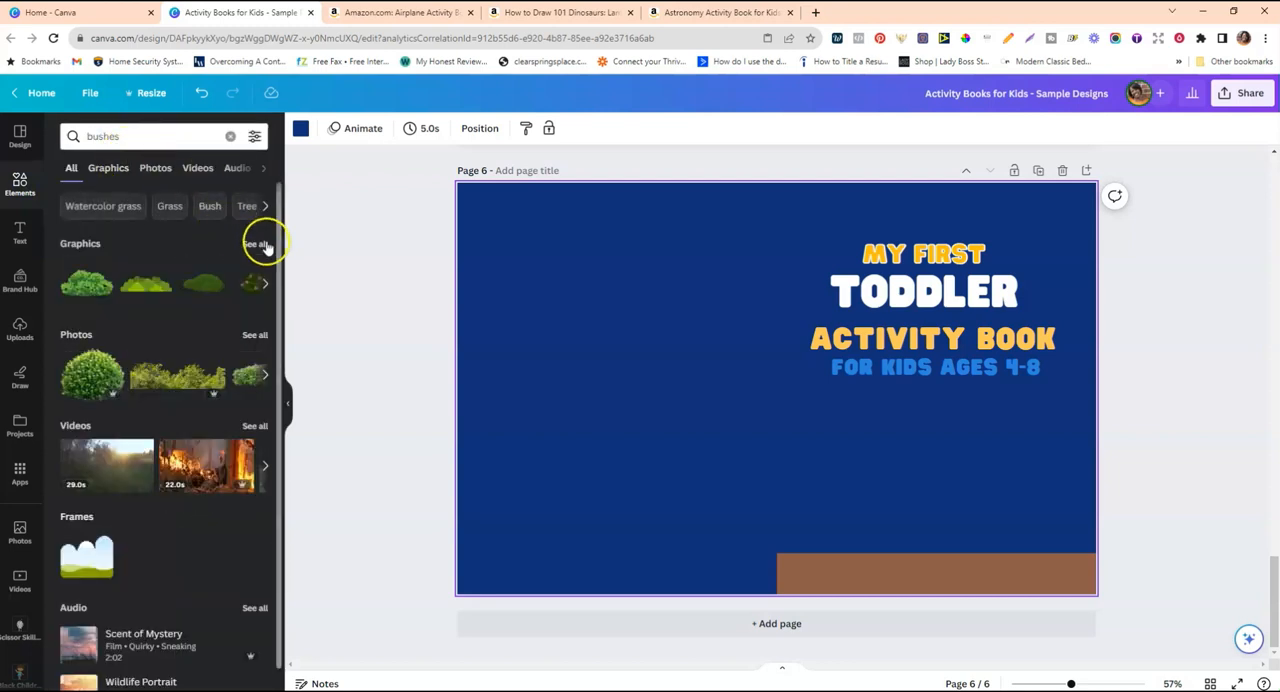
left_click(255, 245)
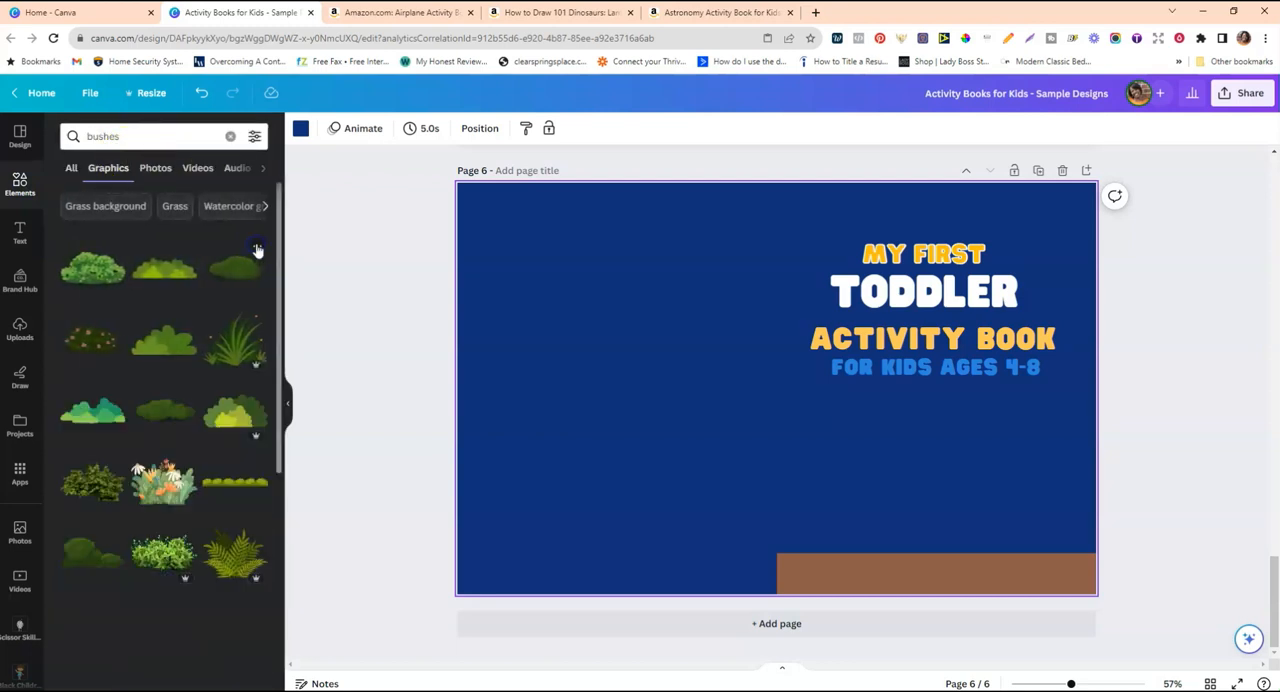
left_click(164, 272)
left_click_drag(876, 432, 930, 452)
Place a second, slightly smaller copy of the bushes at the left end of the brown strip, overlapping the first.
left_click_drag(832, 417, 845, 540)
left_click(960, 453)
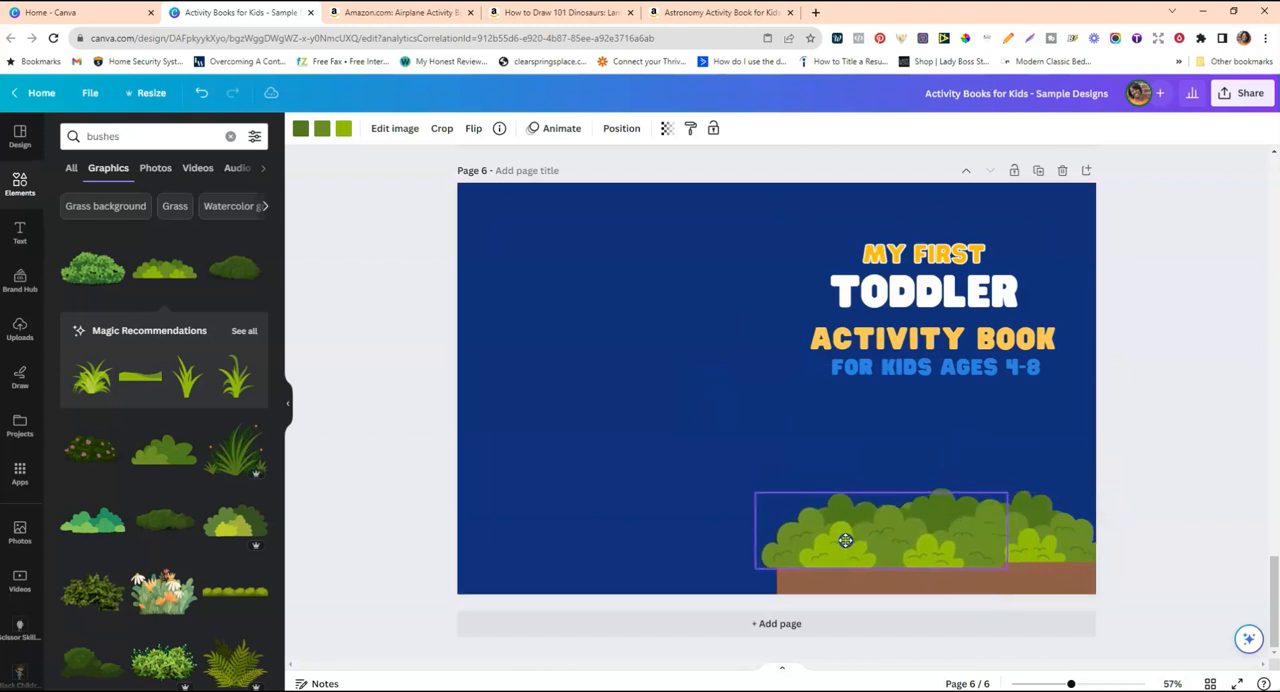
left_click_drag(1007, 490, 960, 507)
left_click(1038, 529)
left_click(867, 533)
left_click_drag(755, 507, 768, 511)
left_click(741, 474)
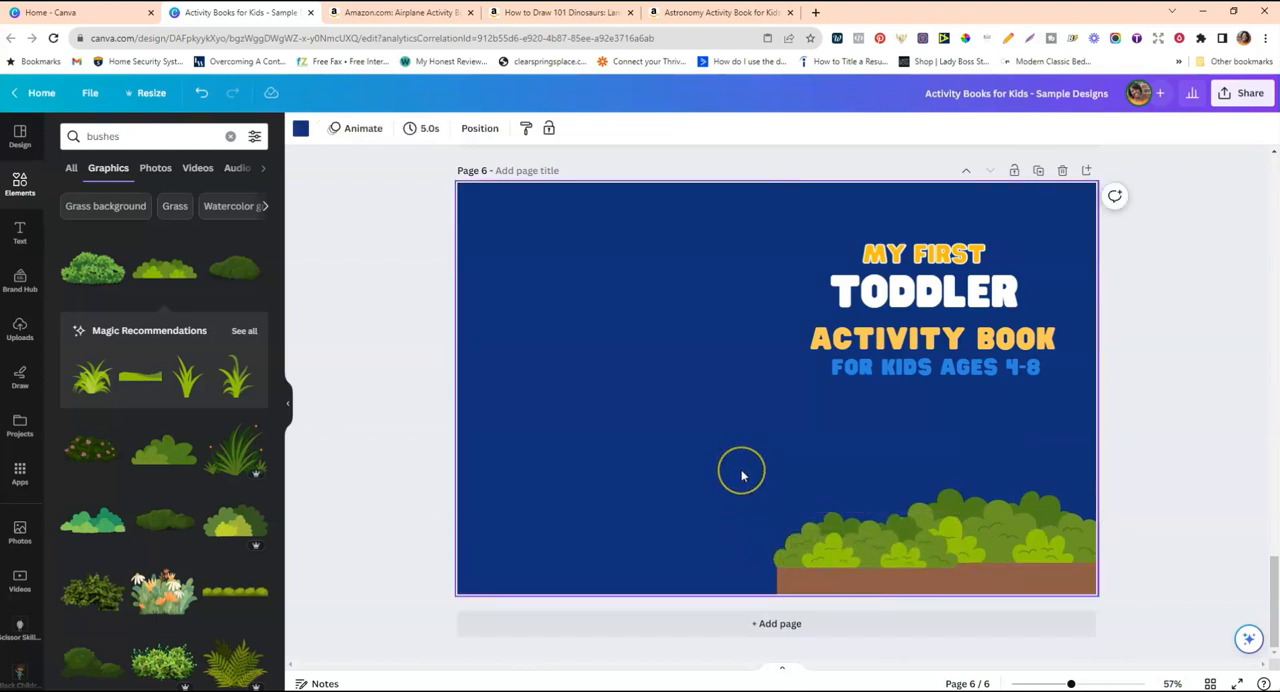
Search the graphics for "camper" and add the beige camper van used on page 5 to page 6.
scroll(741, 474, "up", 4)
left_click(845, 288)
scroll(843, 298, "down", 3)
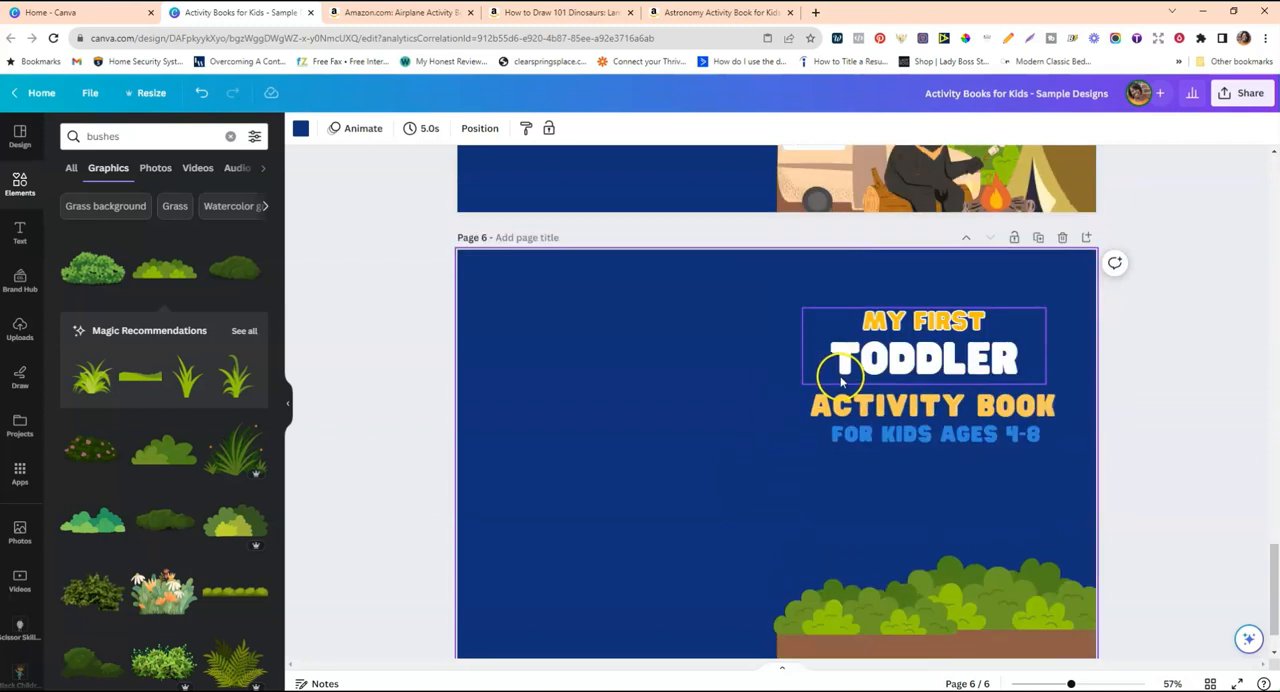
double_click(161, 135)
type("camp")
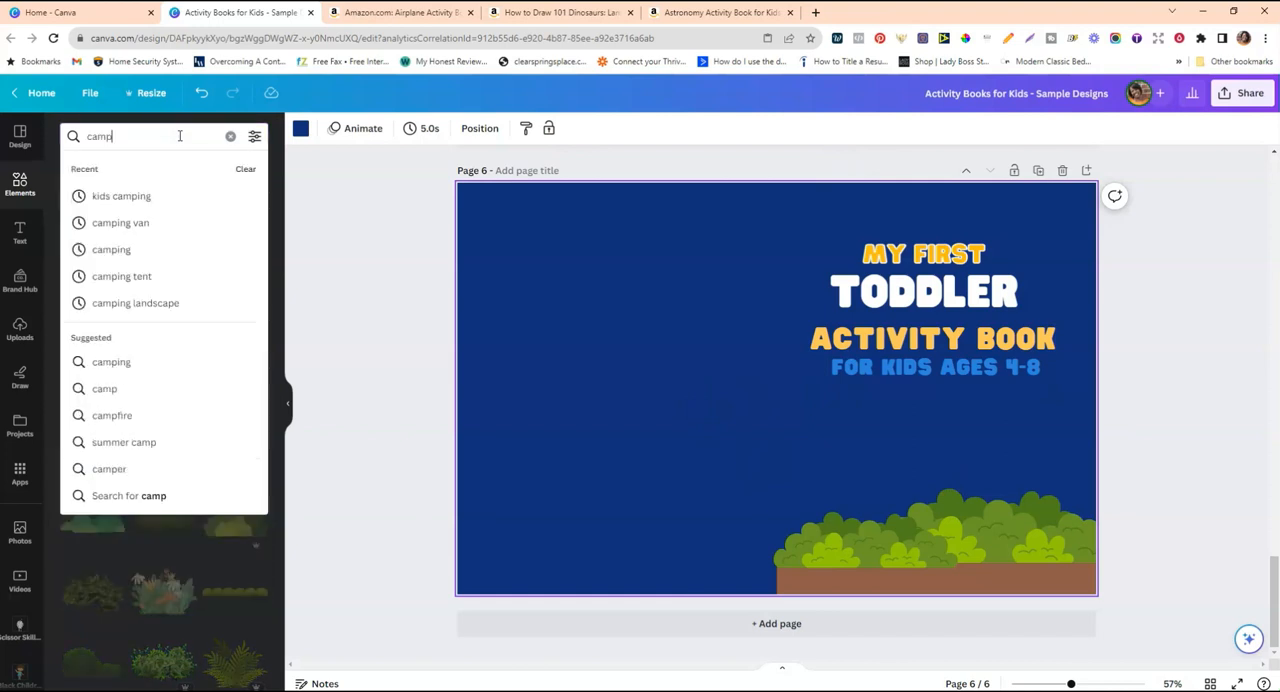
type("er")
key("Return")
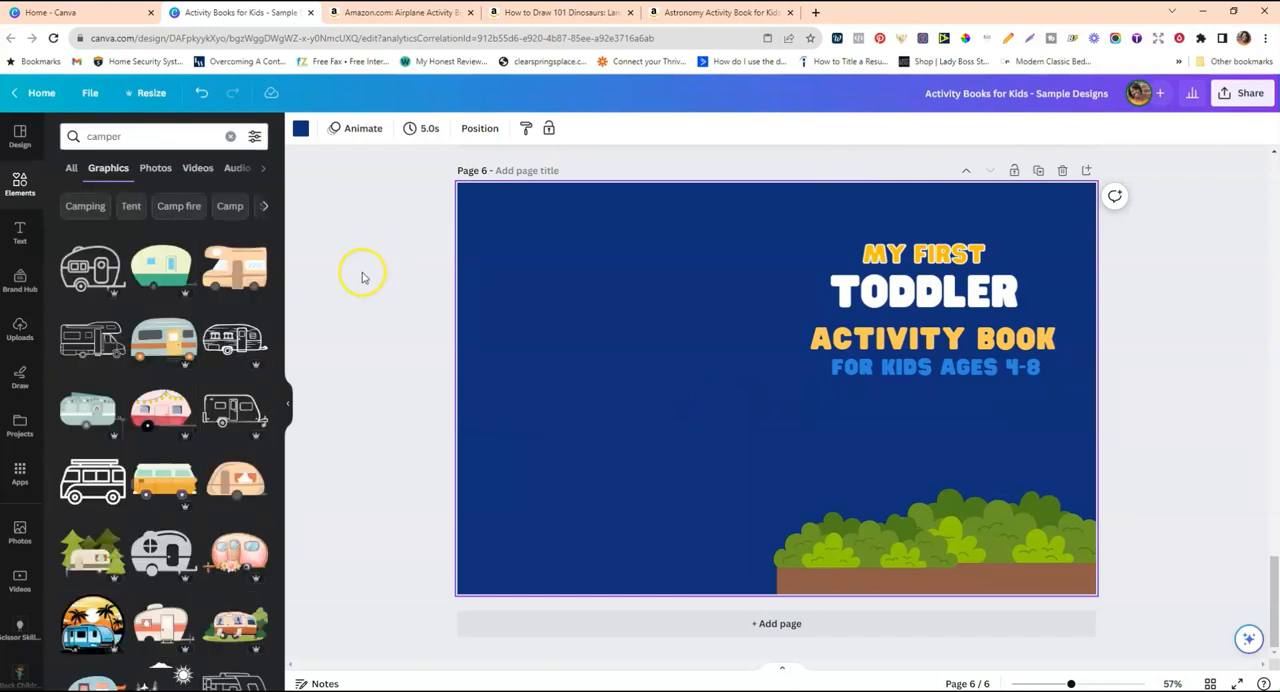
left_click(237, 272)
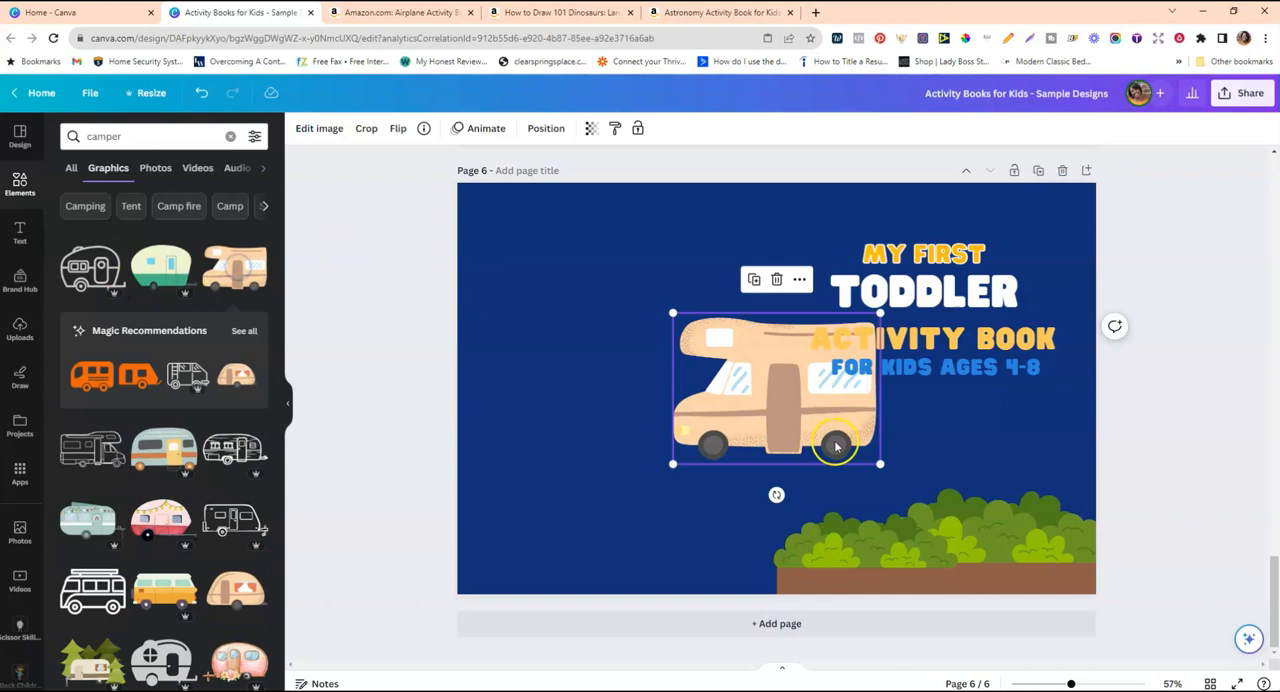
Position the camper van at the front cover's lower left, flip it horizontally and shrink it slightly.
left_click_drag(781, 424, 879, 546)
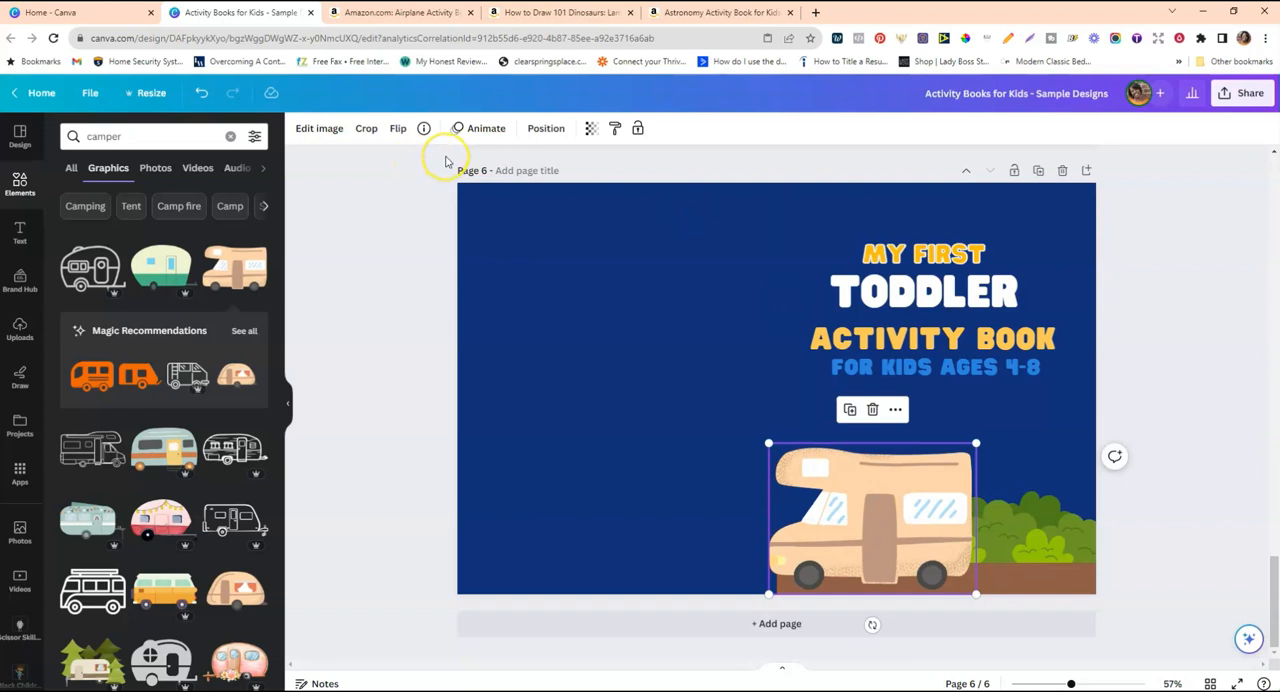
left_click(401, 133)
left_click(455, 164)
left_click(646, 380)
left_click(976, 481)
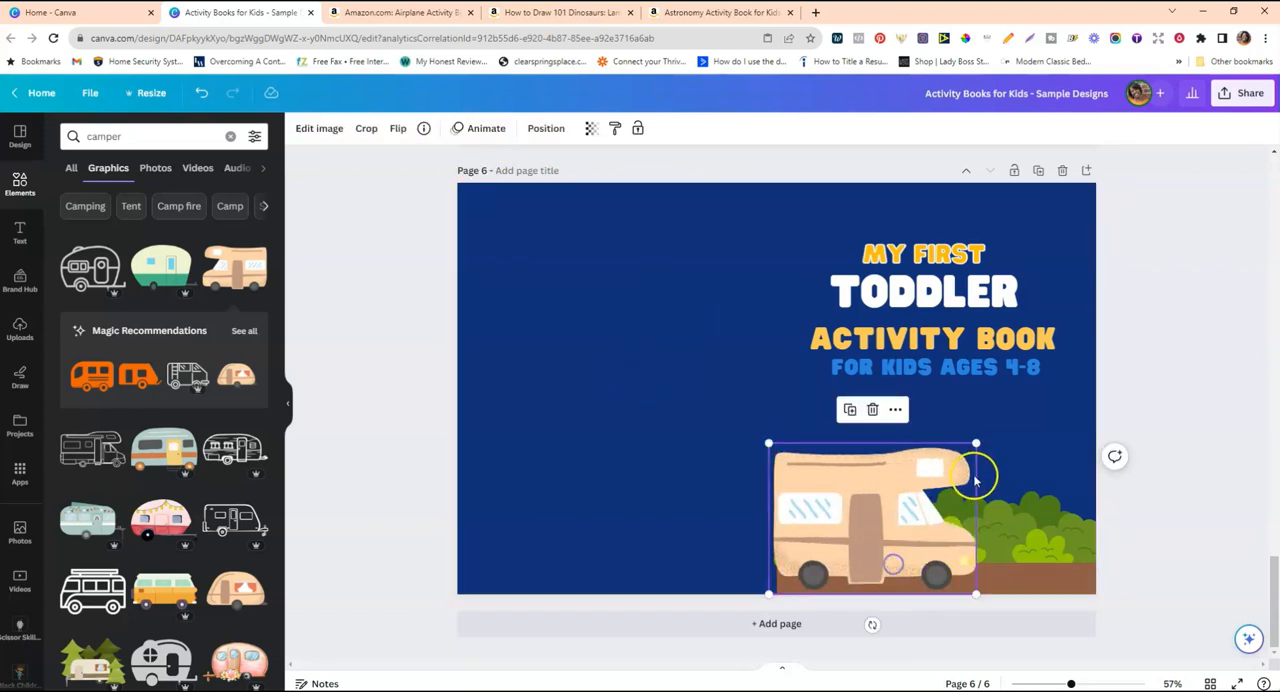
left_click_drag(977, 444, 966, 451)
left_click_drag(910, 493, 907, 493)
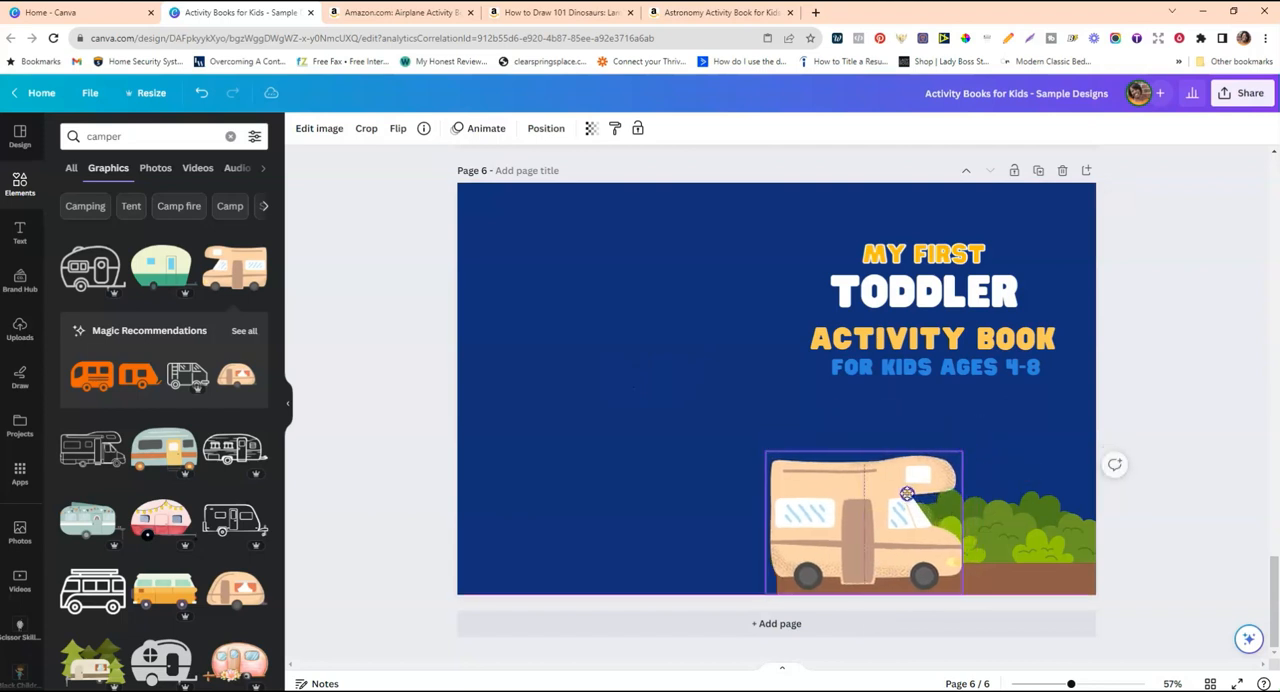
left_click(634, 420)
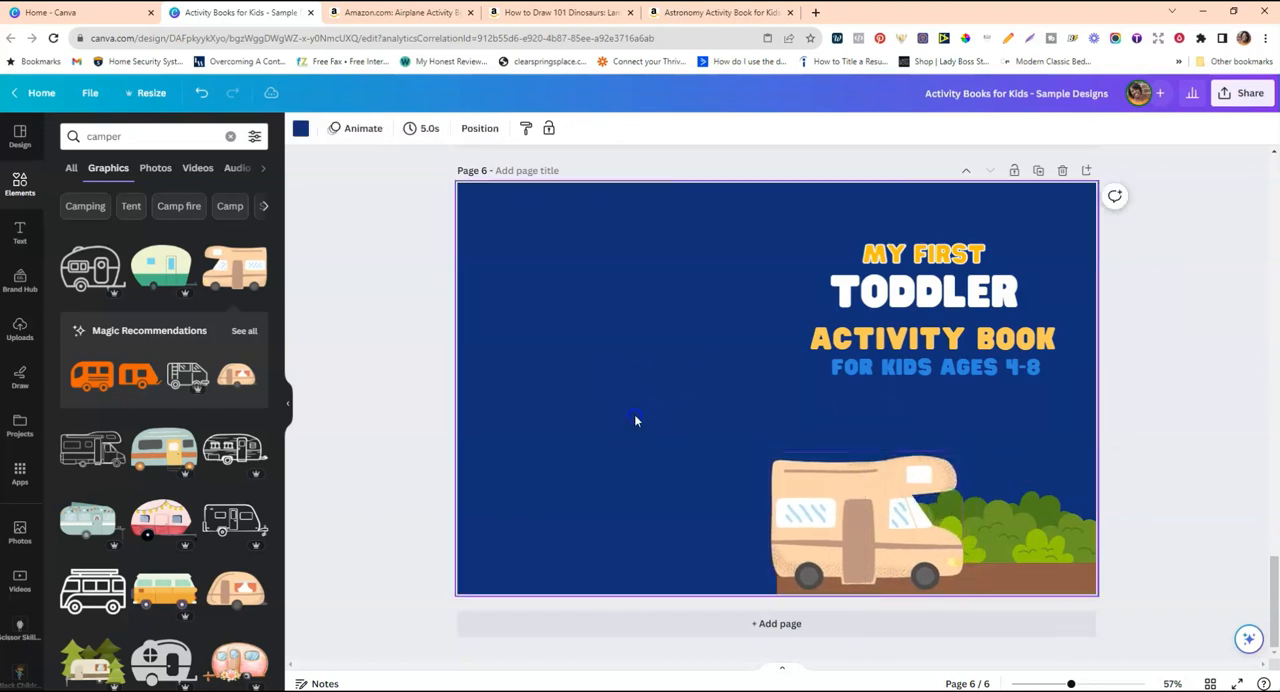
Search the graphics for "tent" and add the brown tent with the pine tree to page 6.
scroll(677, 406, "up", 2)
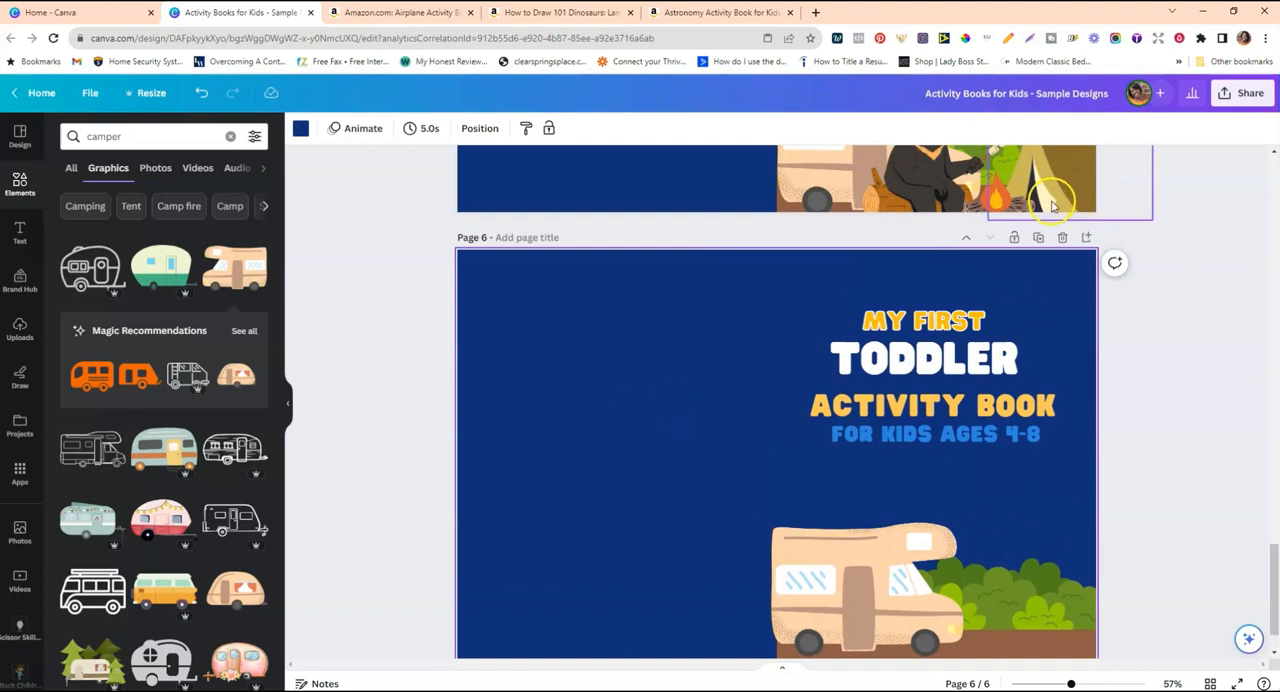
double_click(161, 142)
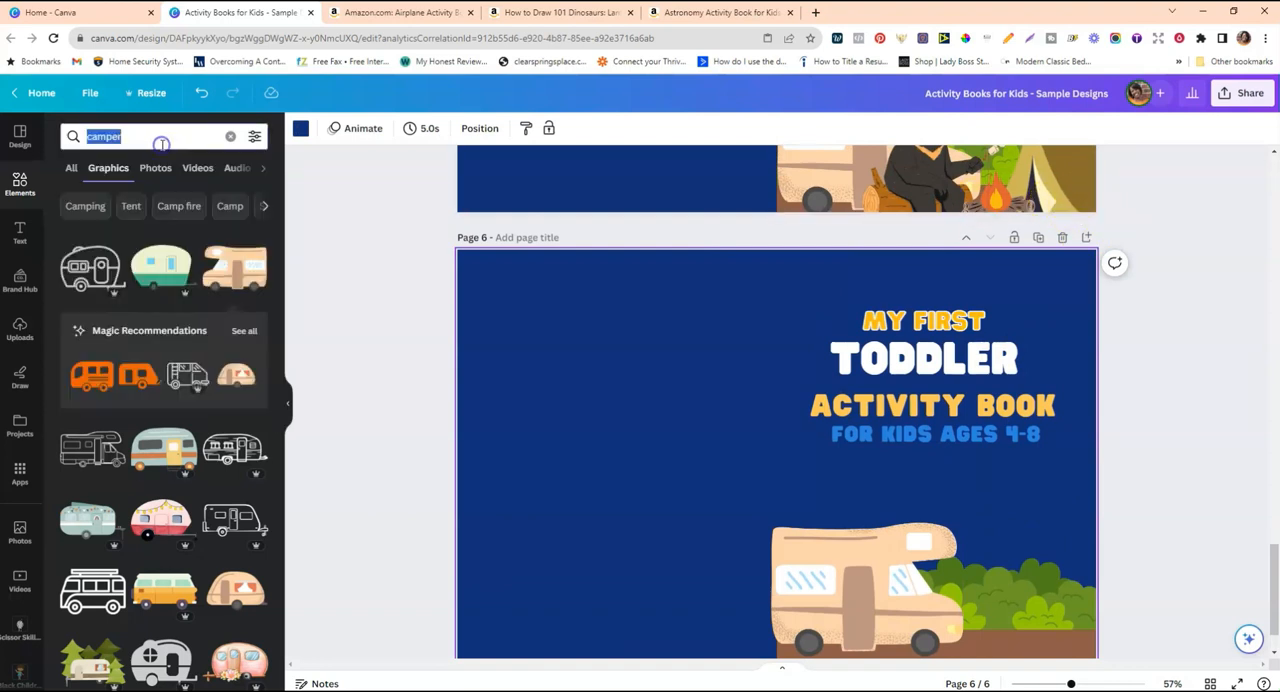
type("tent")
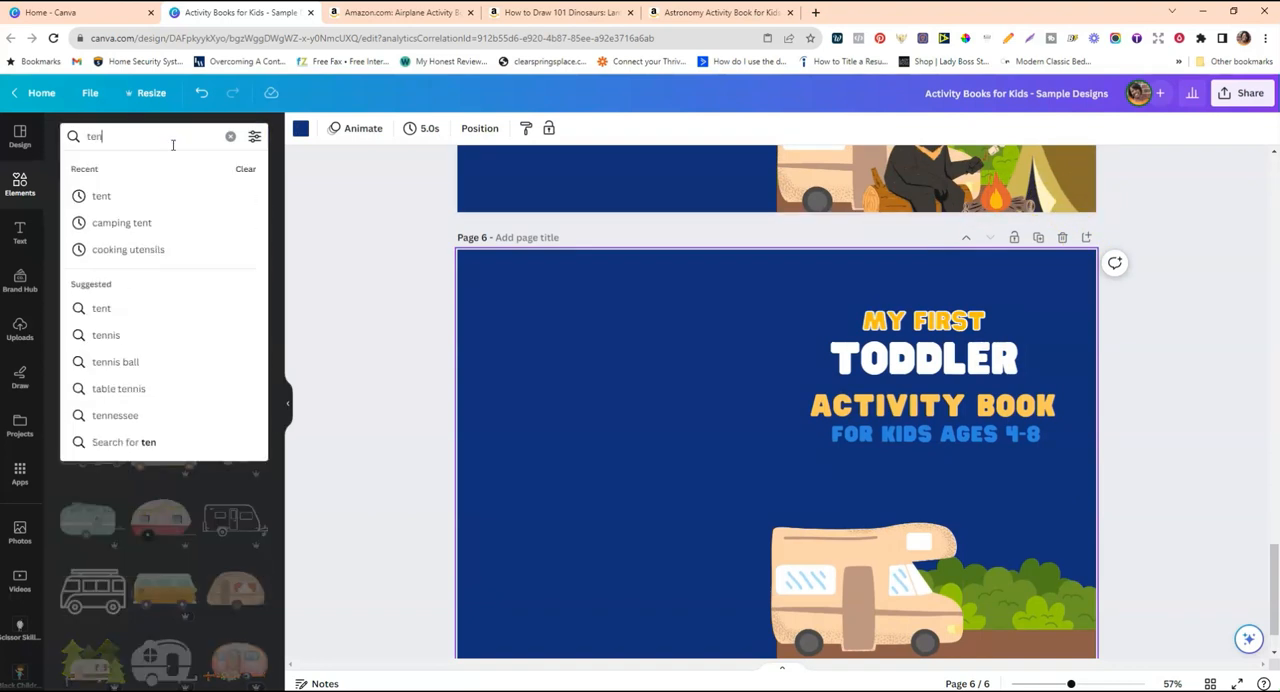
key("Return")
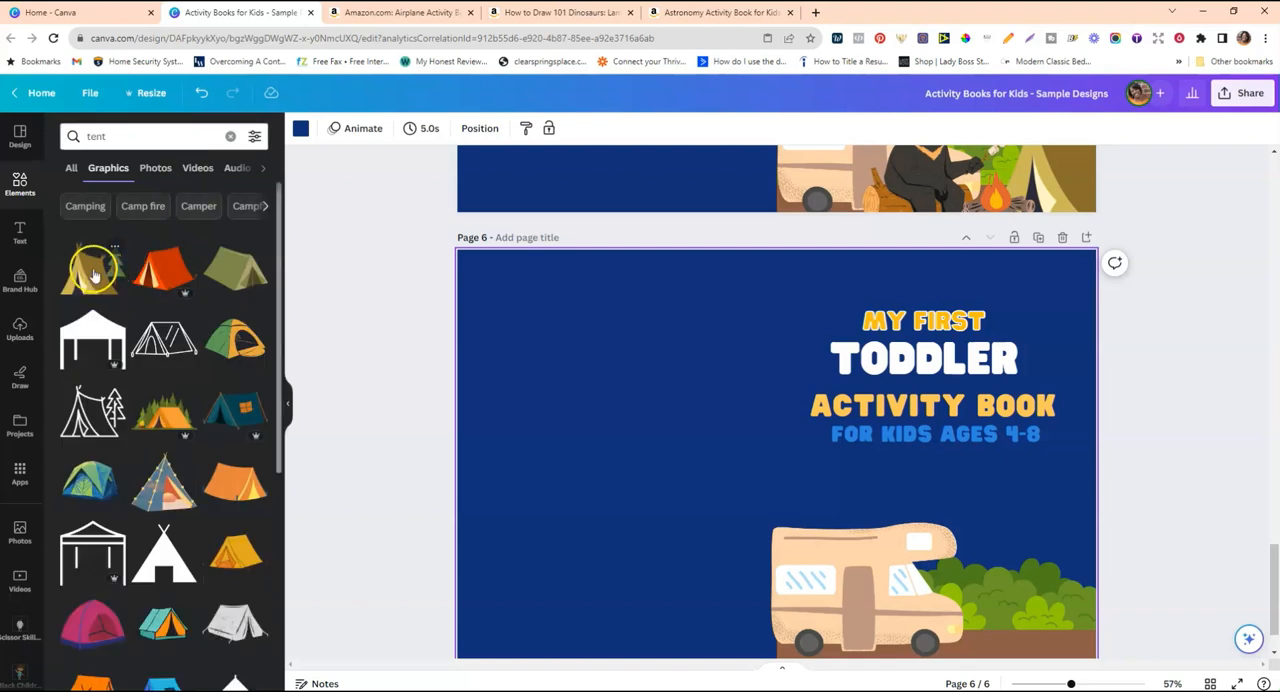
left_click(93, 274)
Place the tent on the brown strip to the right of the camper van and reduce its size.
left_click_drag(837, 506, 1048, 612)
scroll(905, 462, "down", 1)
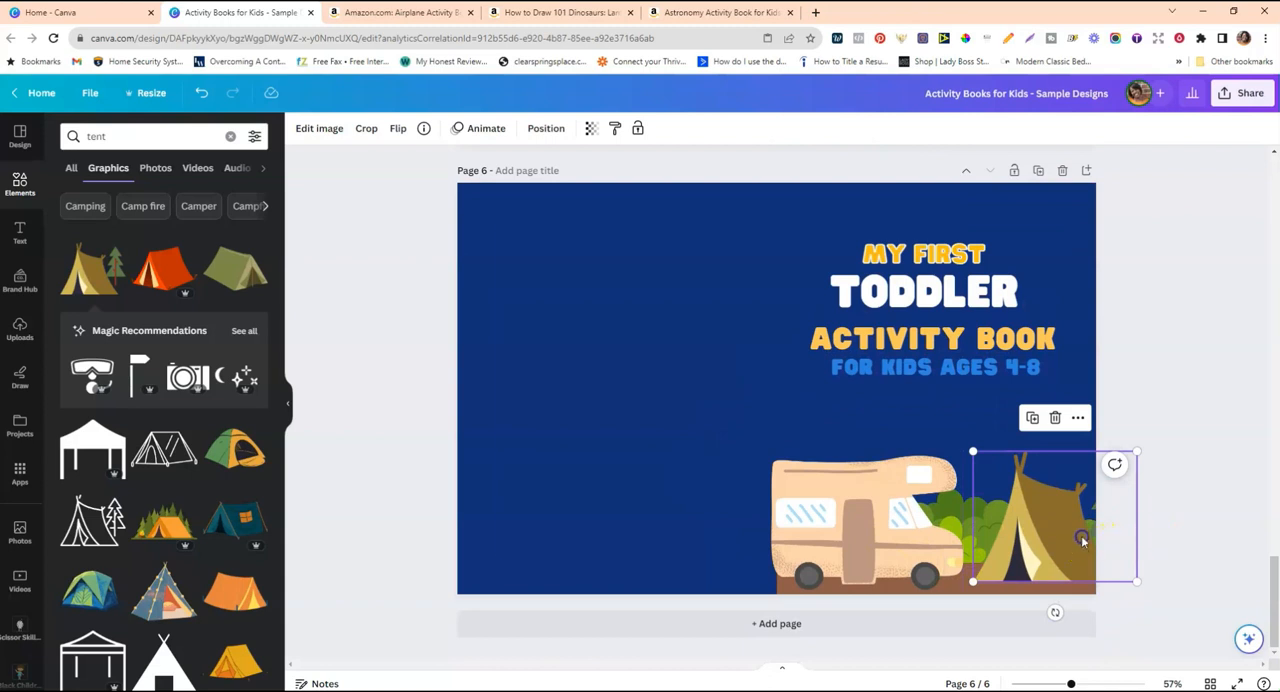
left_click_drag(1082, 540, 1092, 528)
left_click_drag(1141, 438, 1109, 463)
left_click(1177, 462)
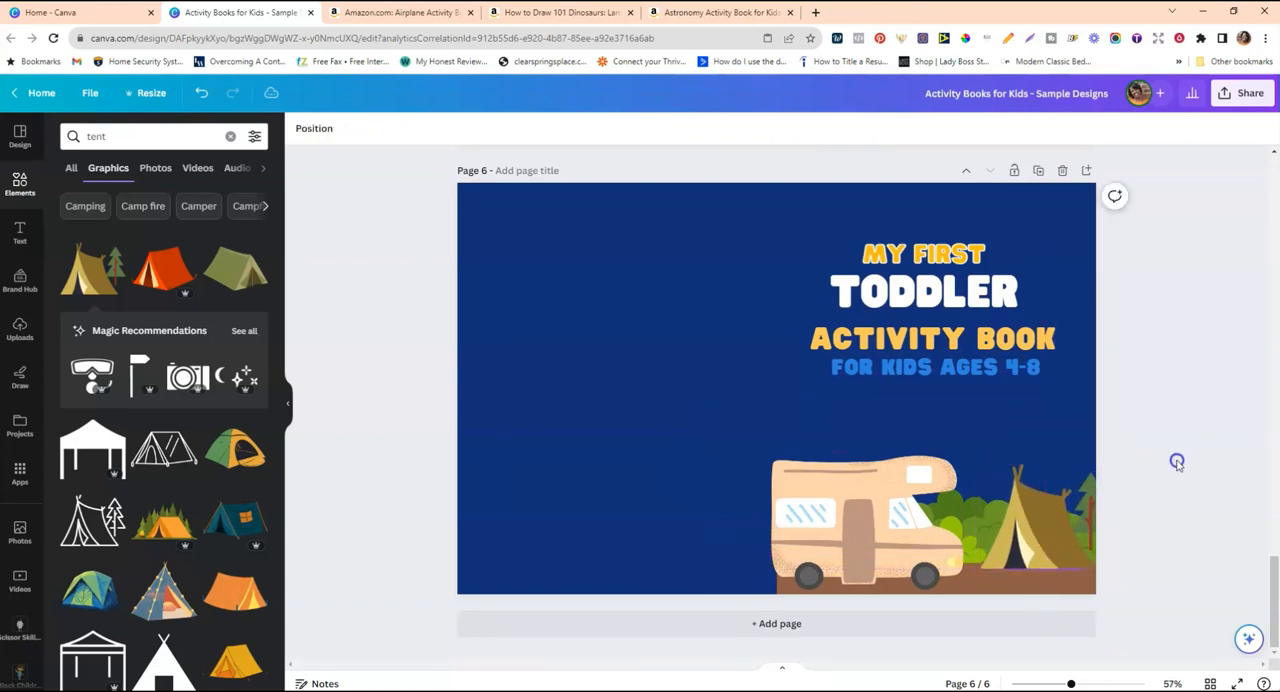
Search the graphics for "bear".
left_click(126, 136)
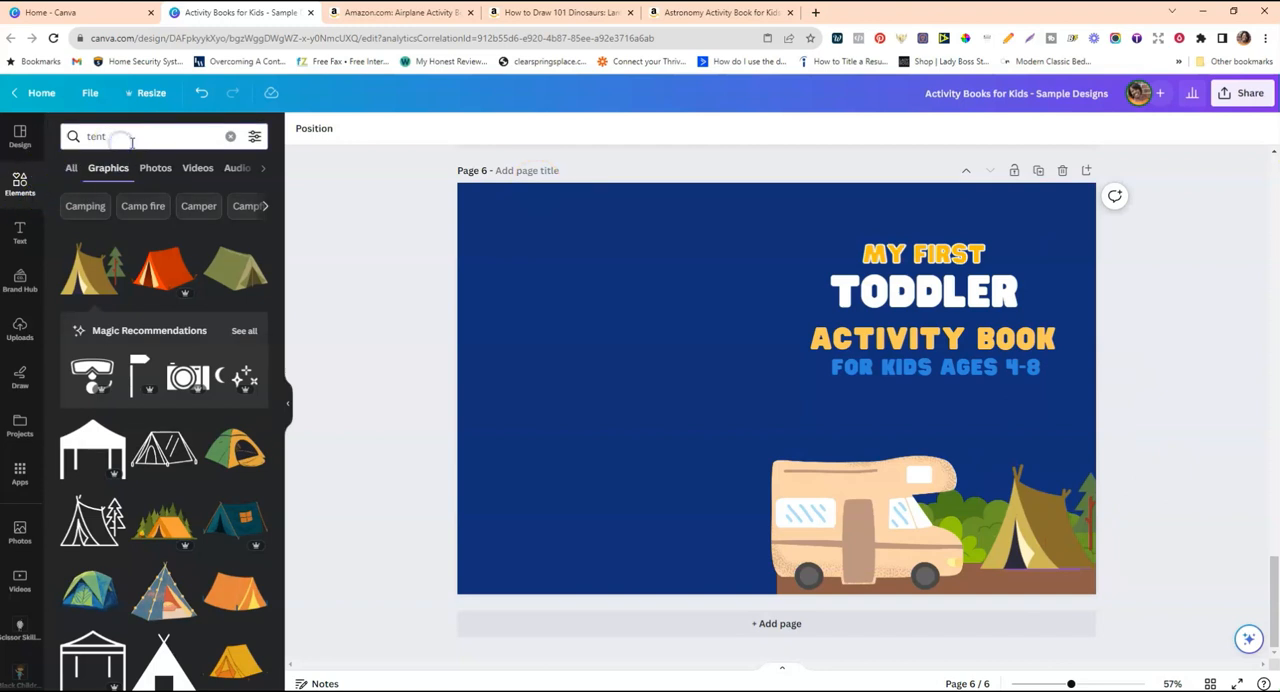
type("b")
double_click(129, 134)
type("bear")
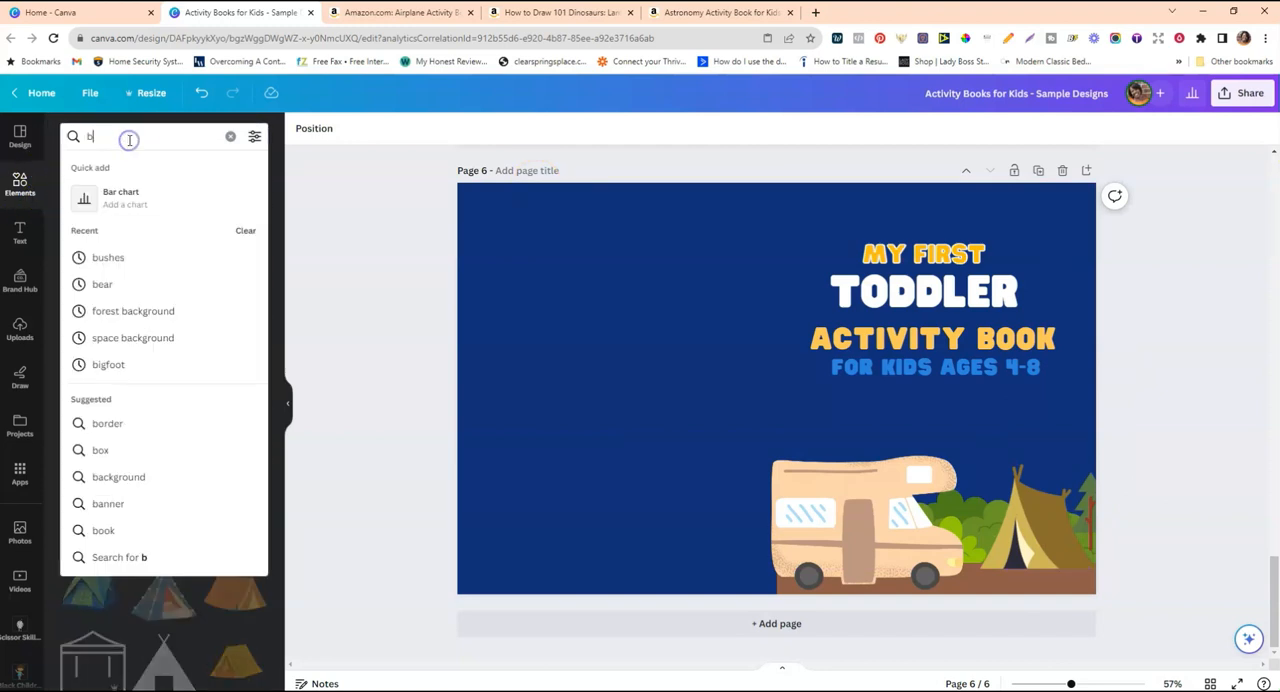
key("Return")
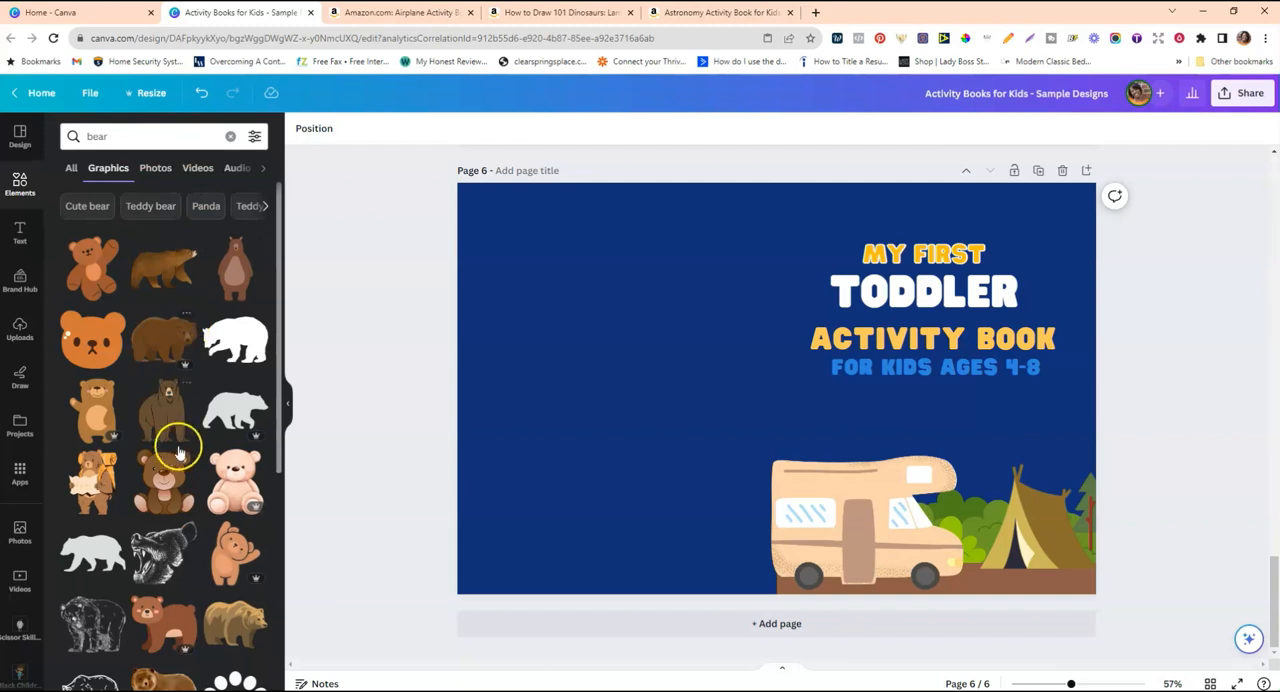
Search the graphics for "camping" and add the black bear sitting on a log to page 6.
double_click(143, 140)
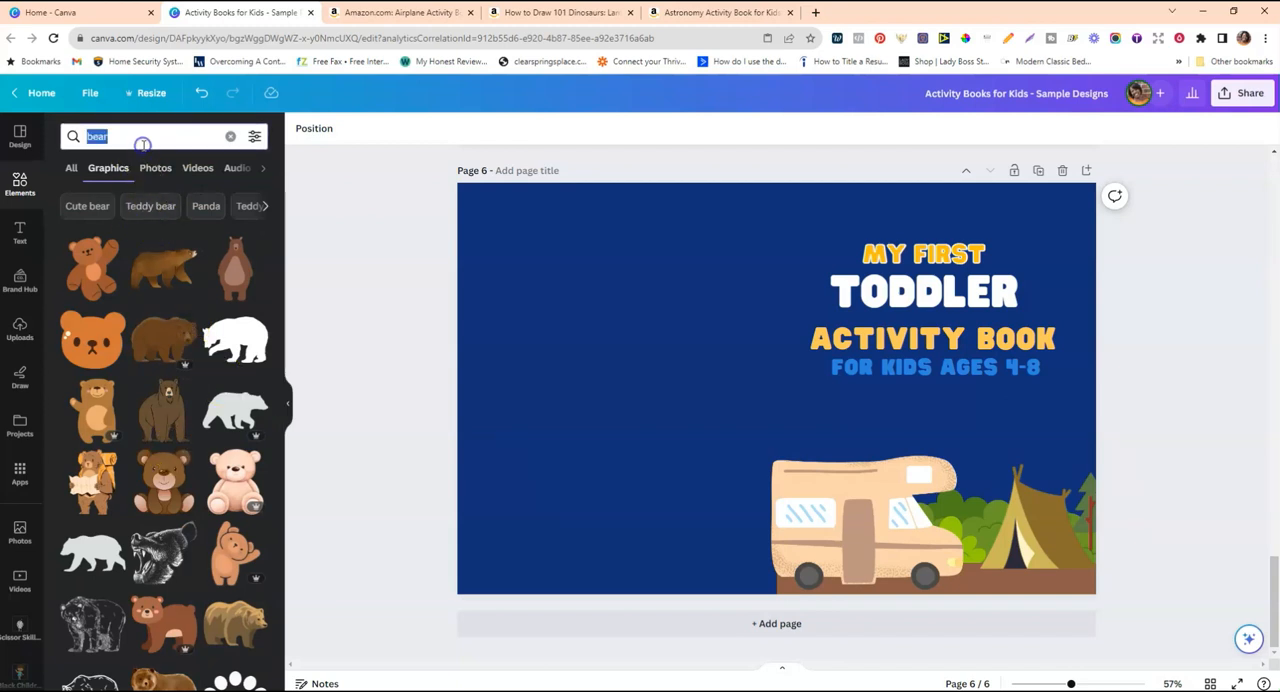
type("camping")
key("Return")
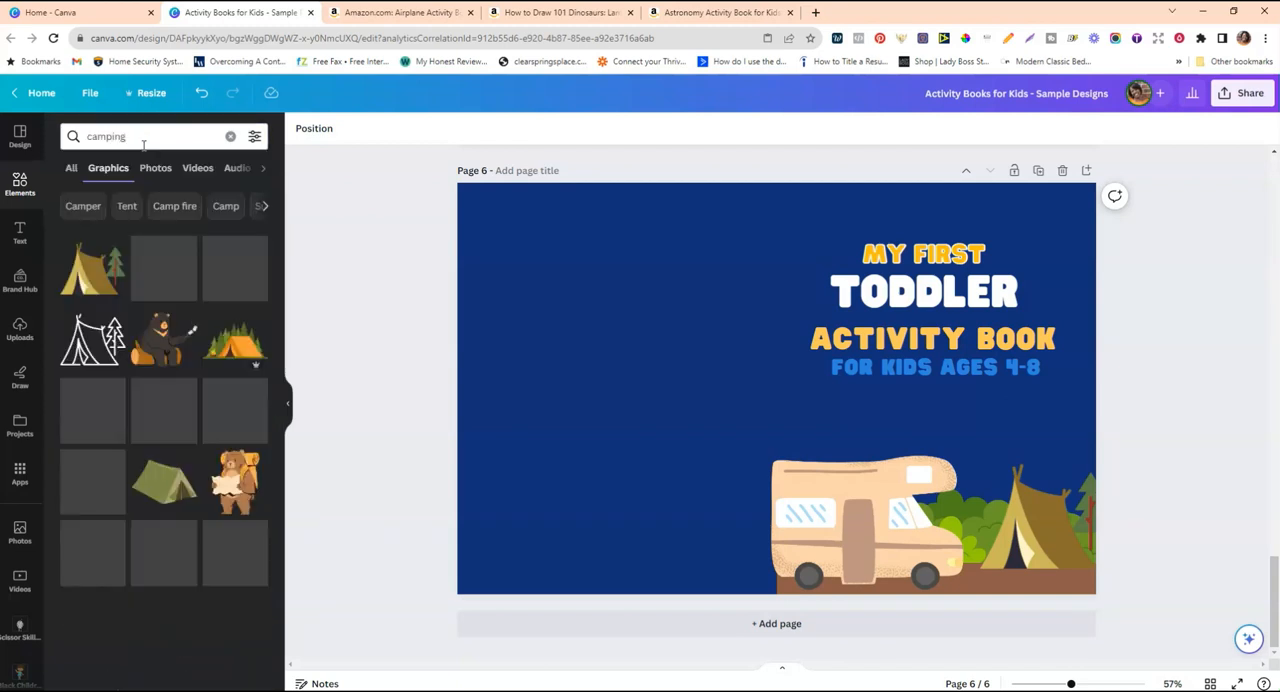
left_click(151, 352)
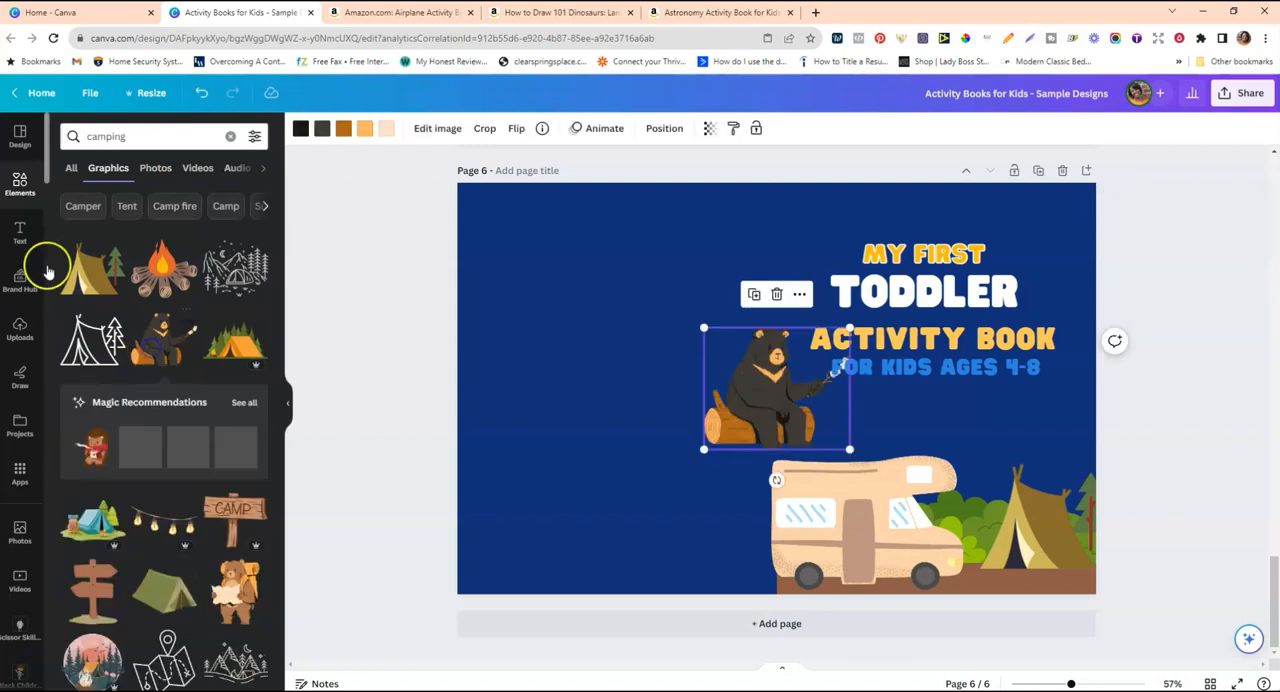
Place the bear between the camper van and the tent at the cover's bottom edge and shrink it slightly.
left_click_drag(774, 429, 953, 570)
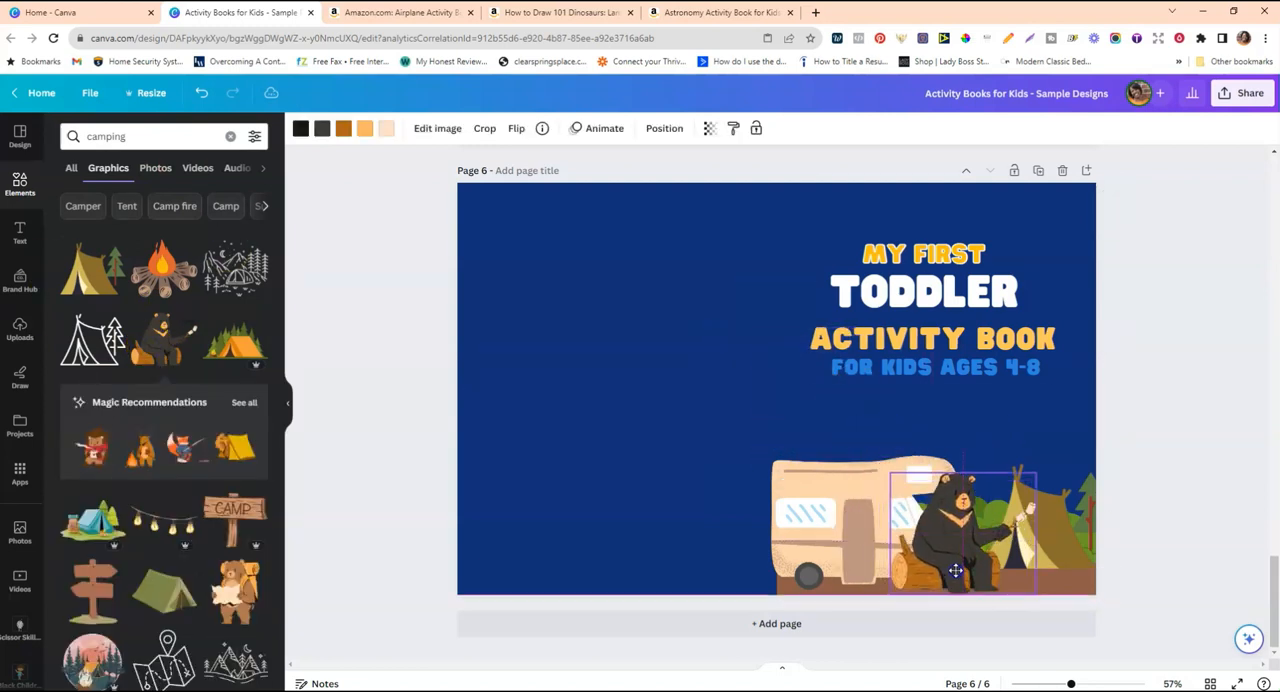
left_click_drag(1036, 473, 1024, 484)
left_click_drag(964, 530, 965, 538)
left_click(673, 408)
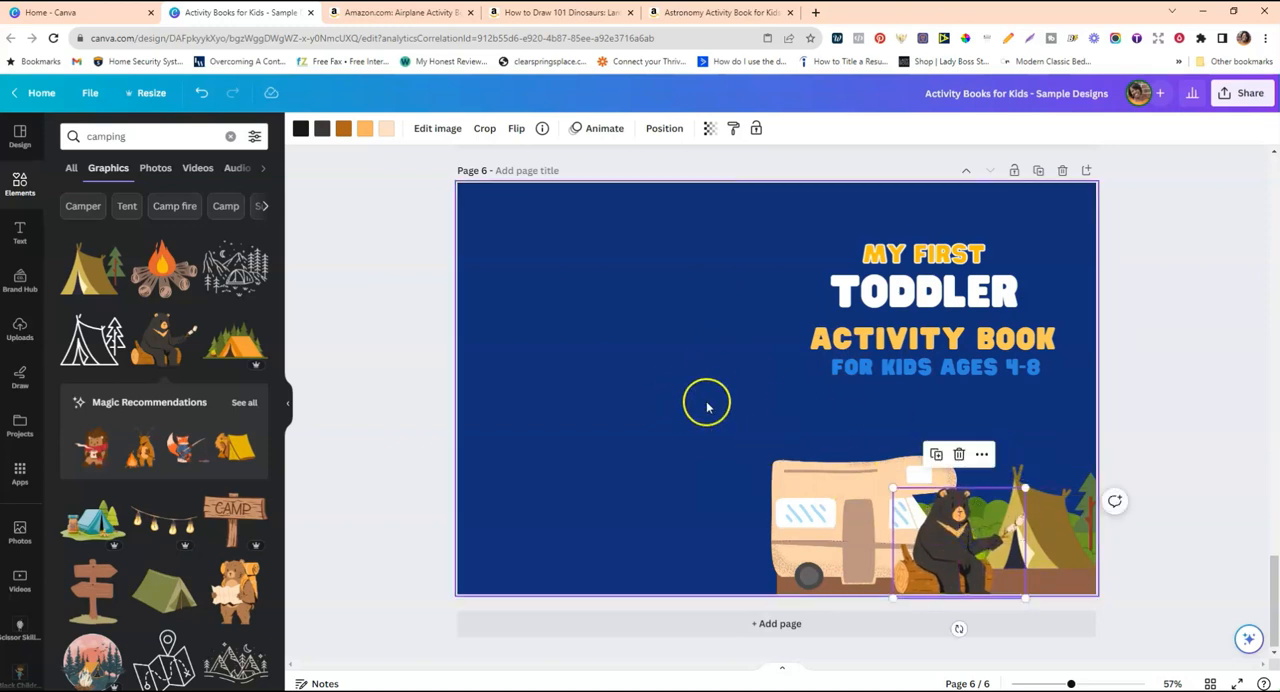
left_click(707, 406)
scroll(734, 390, "up", 1)
scroll(734, 386, "down", 1)
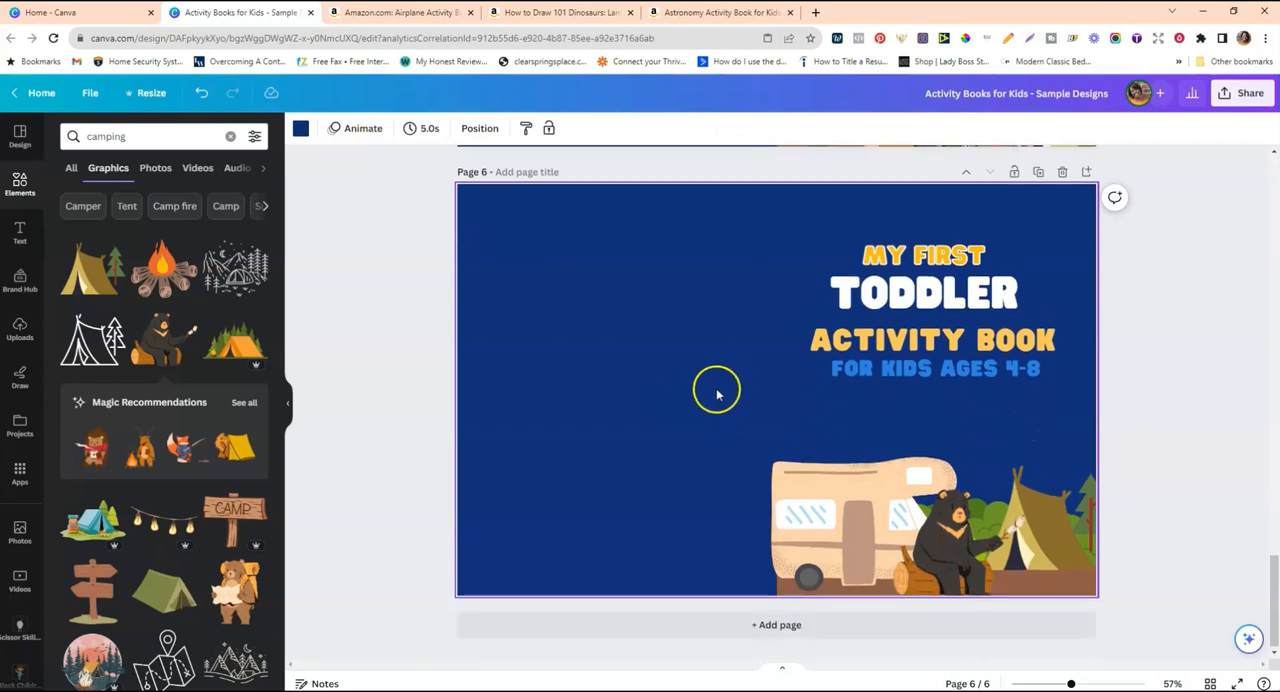
Enlarge the tent so it runs past the cover's right edge, and place the log campfire graphic in front of it beside the bear.
left_click(1050, 555)
scroll(1066, 466, "up", 1)
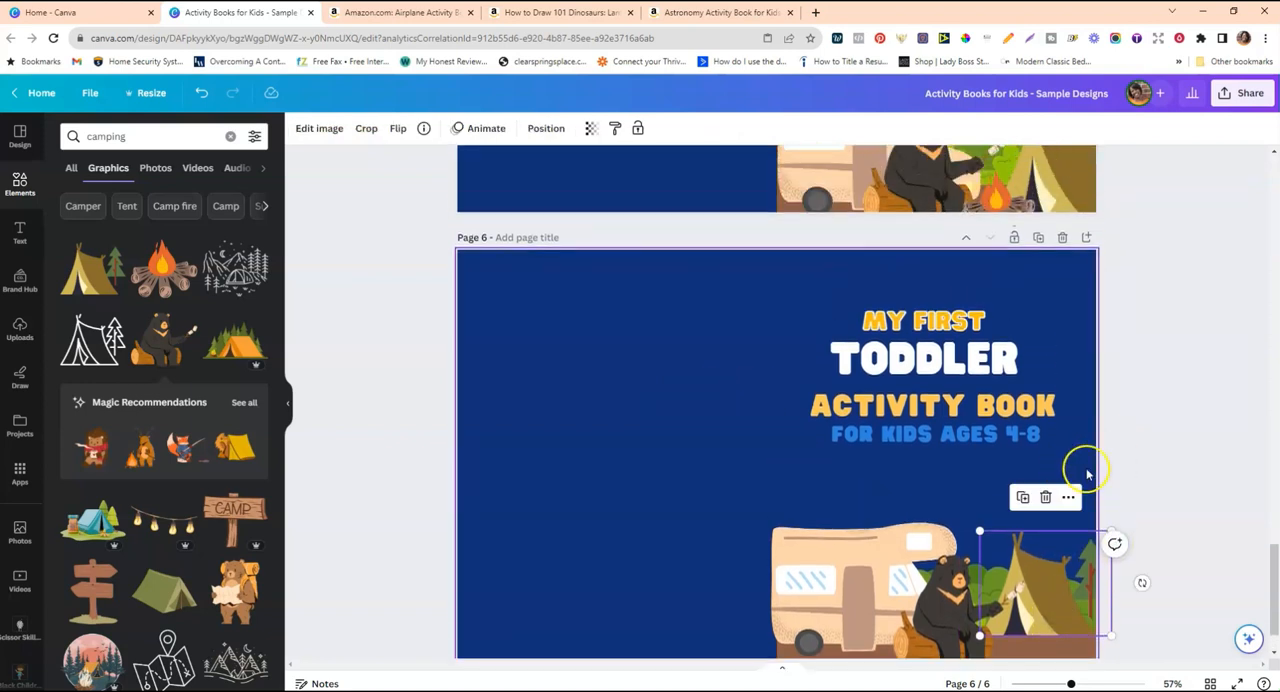
left_click_drag(1110, 528, 1156, 505)
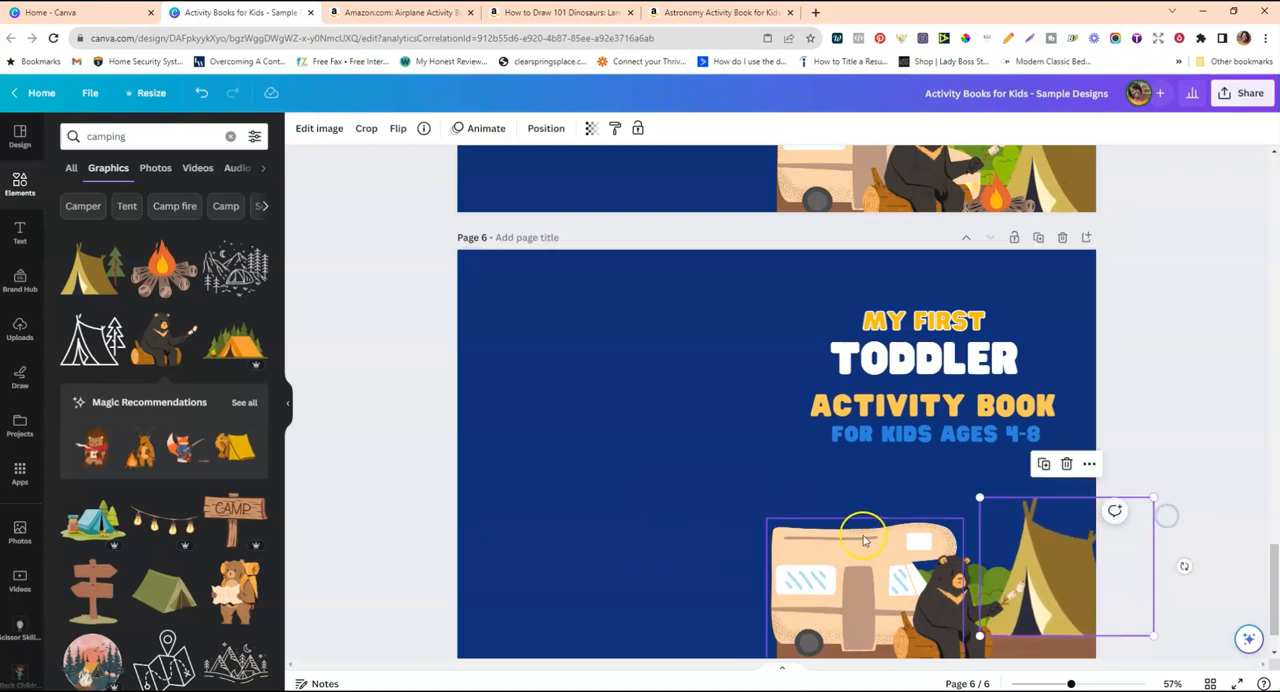
left_click(157, 285)
left_click_drag(775, 460, 1004, 628)
Search the graphics for "camping fire" and limit the results to free items.
left_click(167, 136)
type("fi")
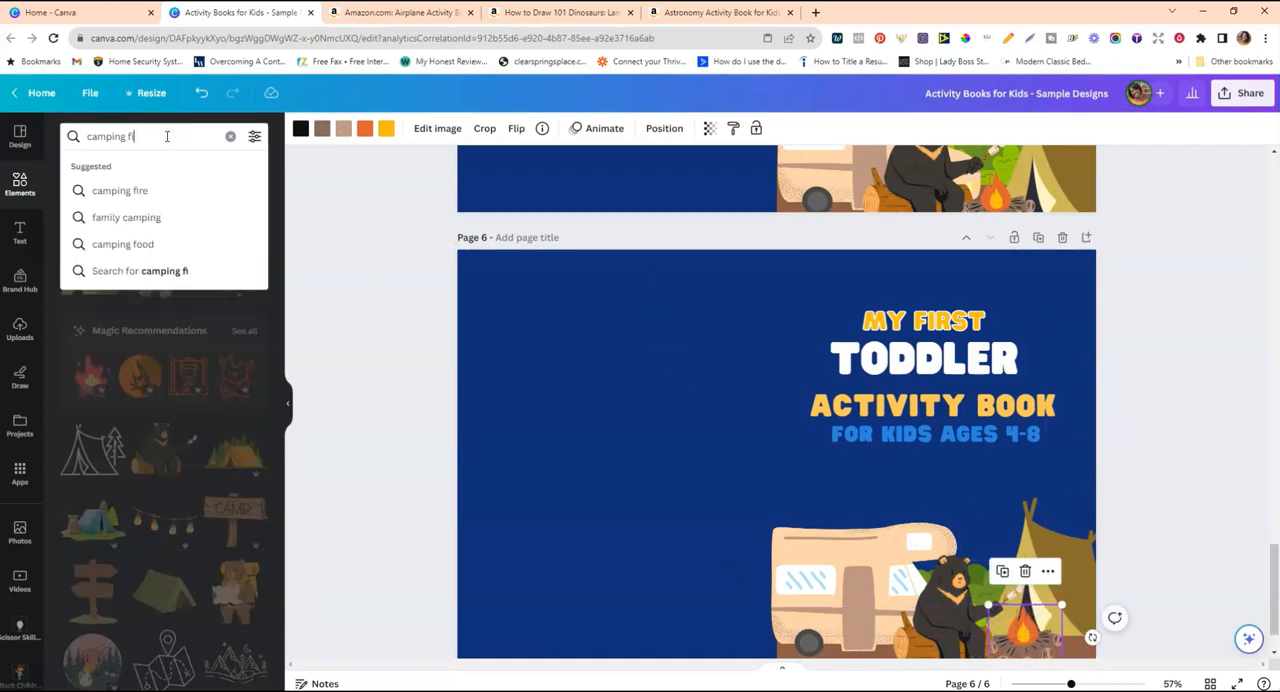
left_click(179, 190)
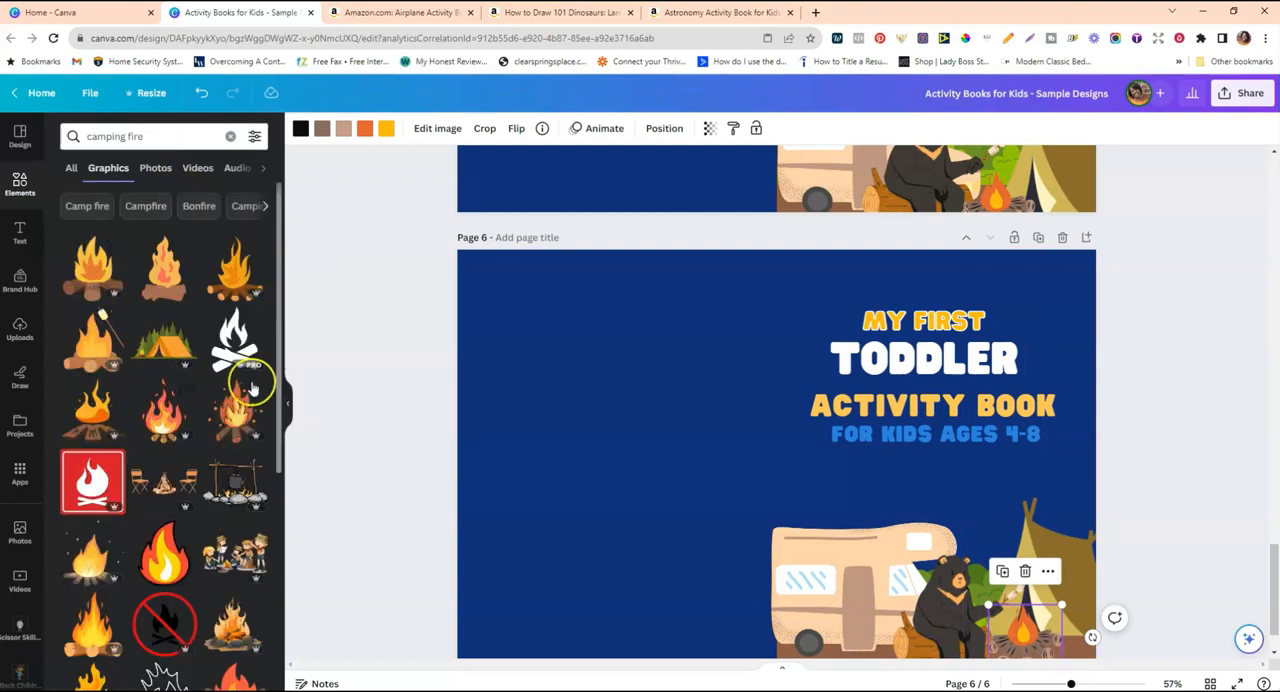
left_click(254, 136)
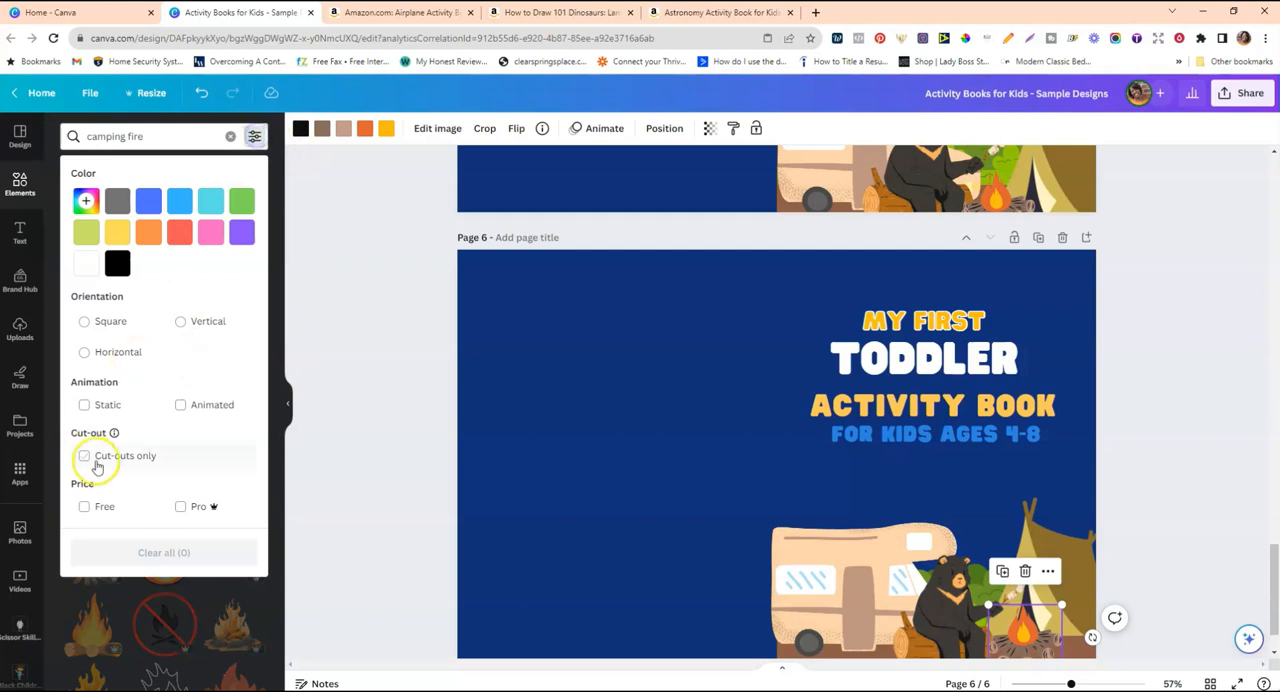
left_click(97, 507)
left_click(319, 378)
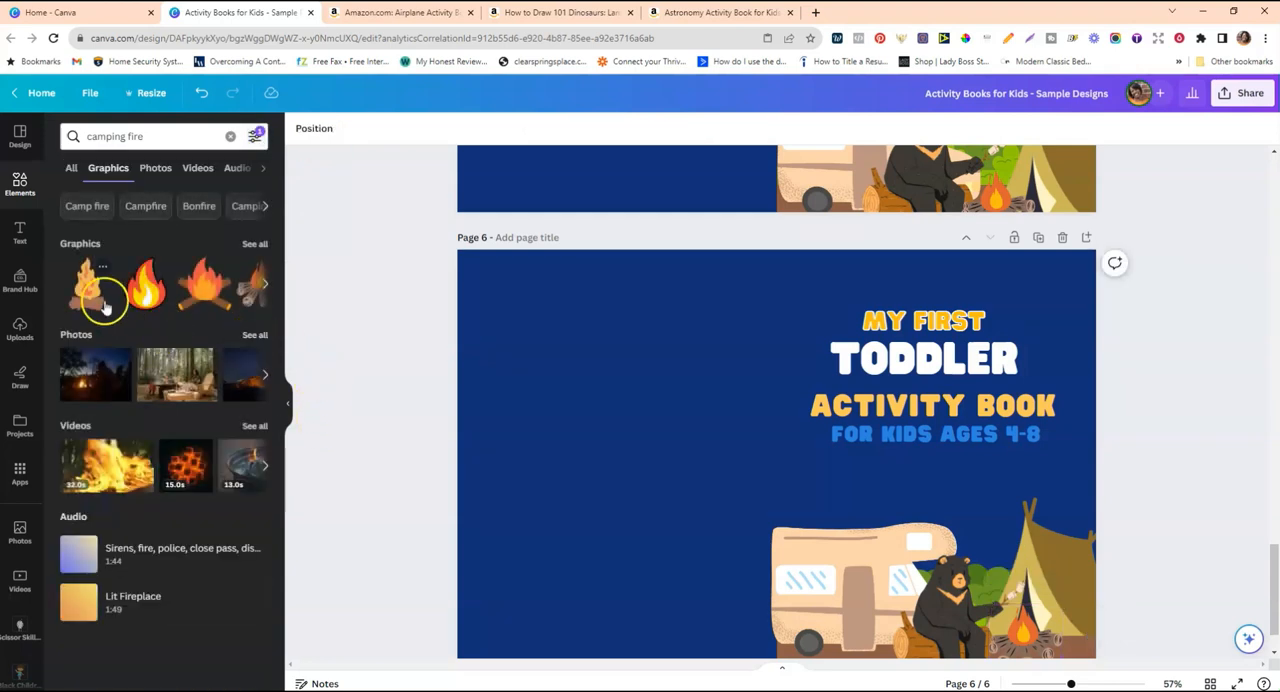
left_click(249, 248)
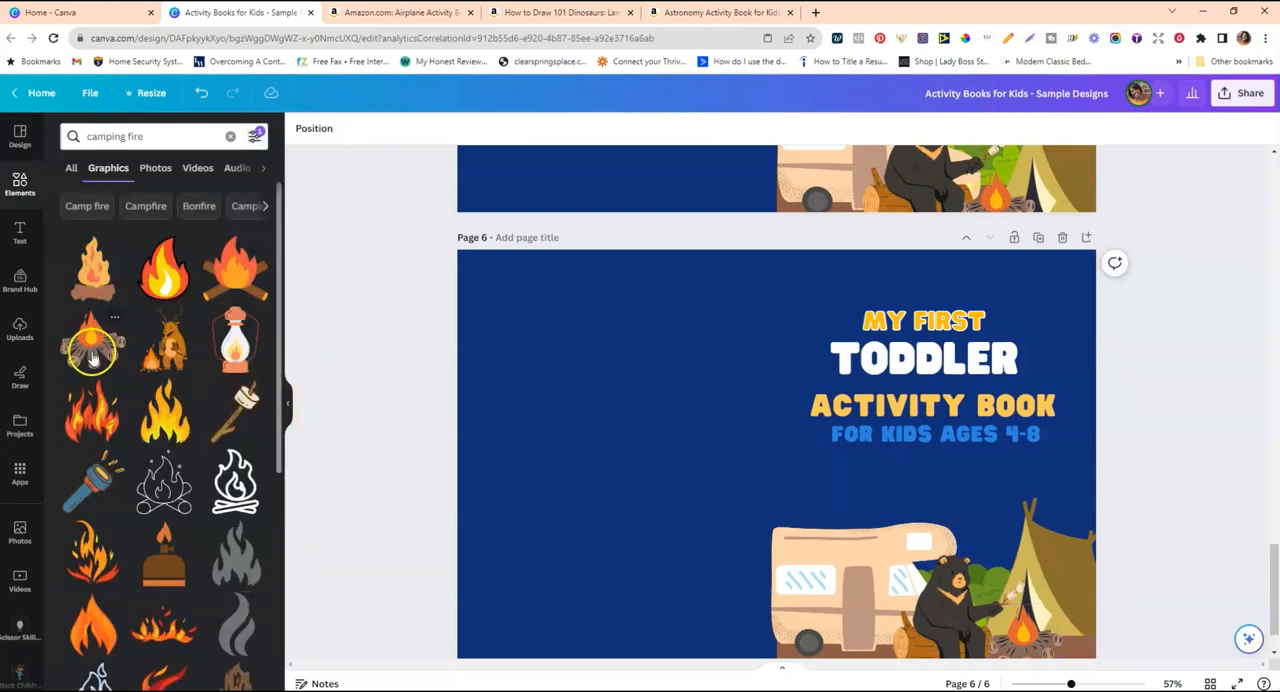
Compare the title layout and camping scene on page 5's sample cover with those on page 6.
scroll(985, 328, "up", 3)
scroll(985, 328, "down", 1)
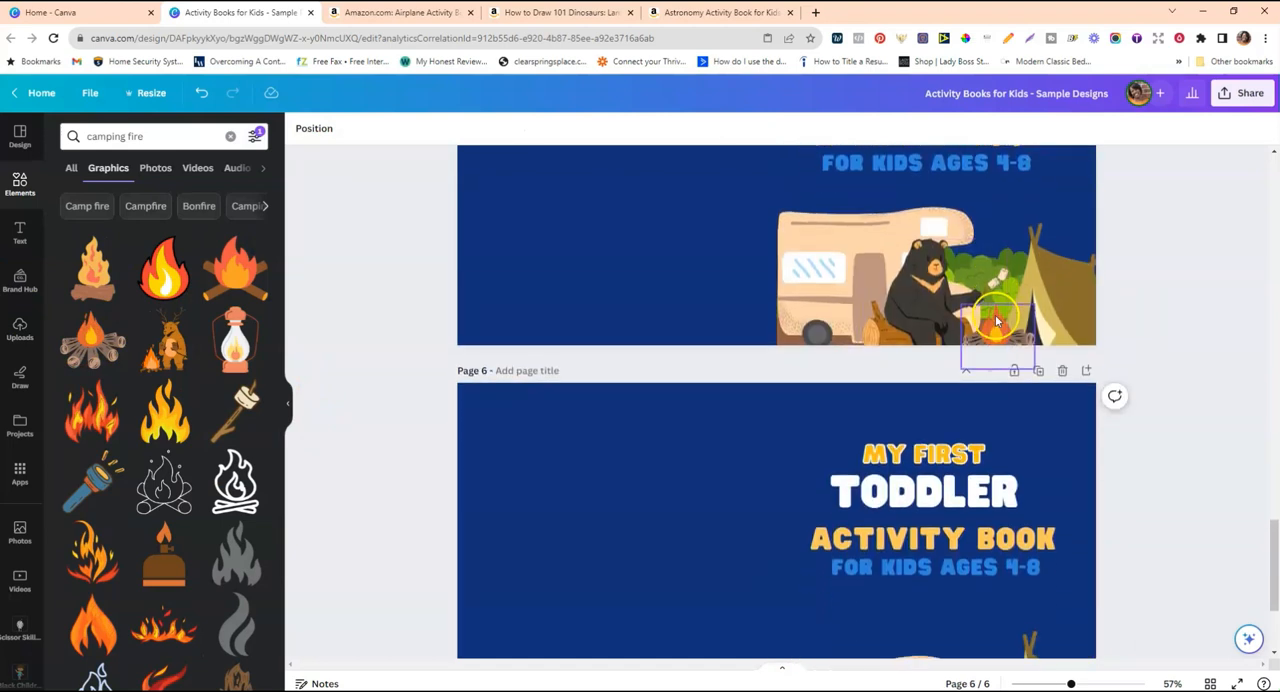
scroll(985, 328, "up", 2)
scroll(985, 328, "down", 2)
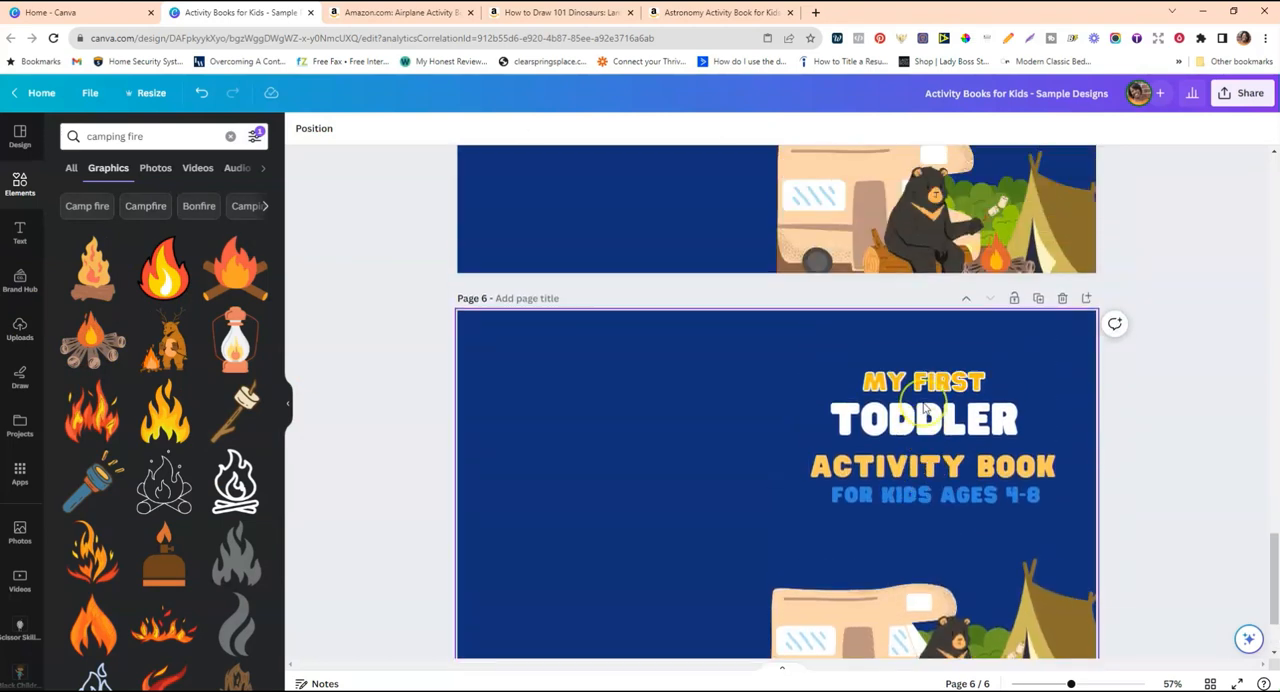
scroll(924, 408, "up", 5)
scroll(924, 408, "down", 2)
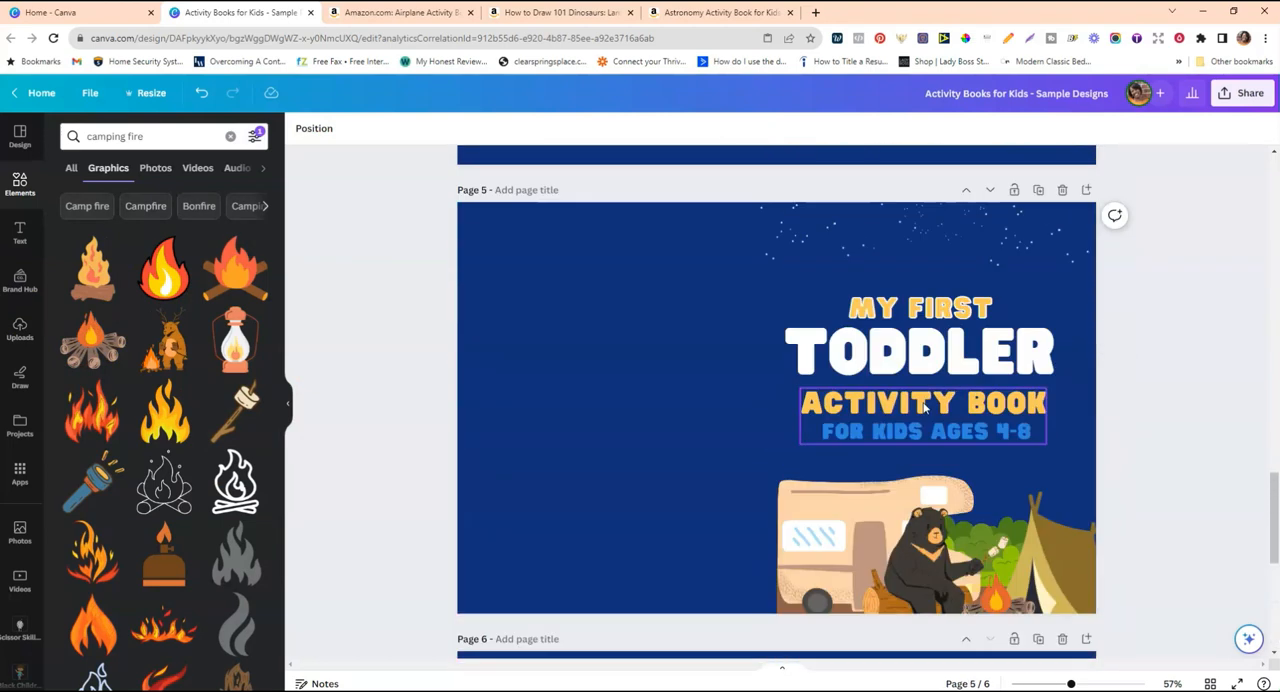
left_click(947, 344)
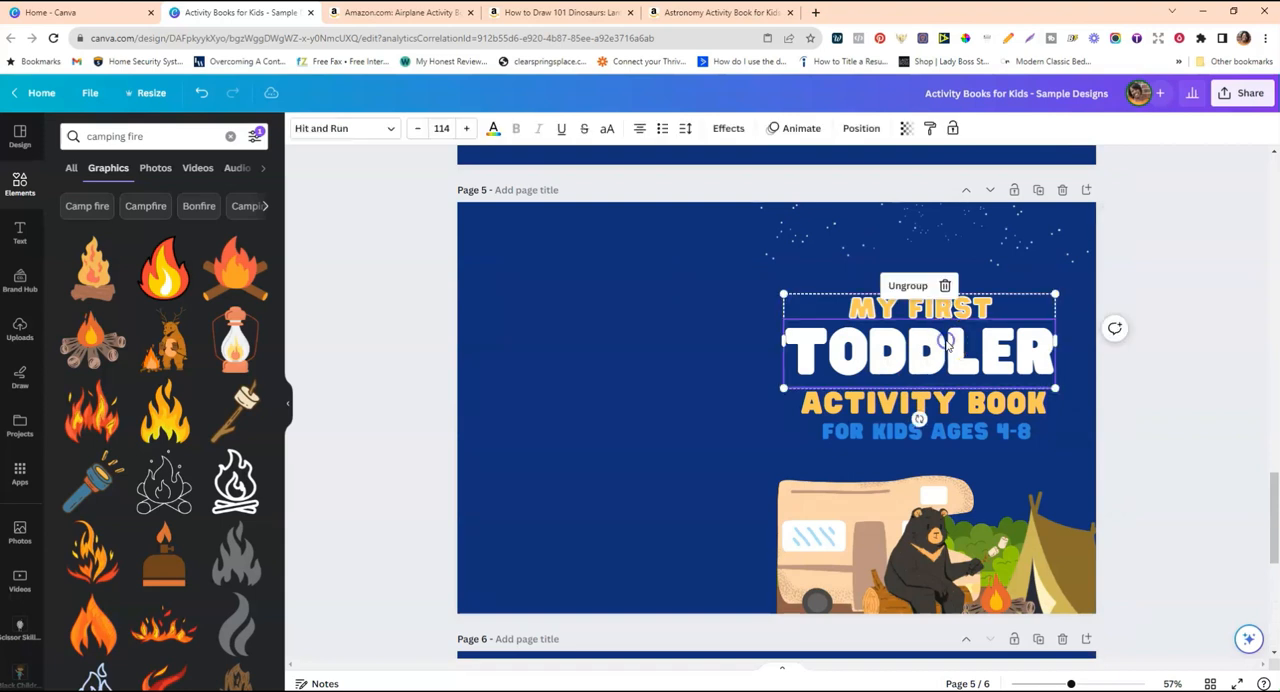
scroll(937, 350, "down", 3)
scroll(909, 357, "up", 2)
scroll(894, 380, "down", 2)
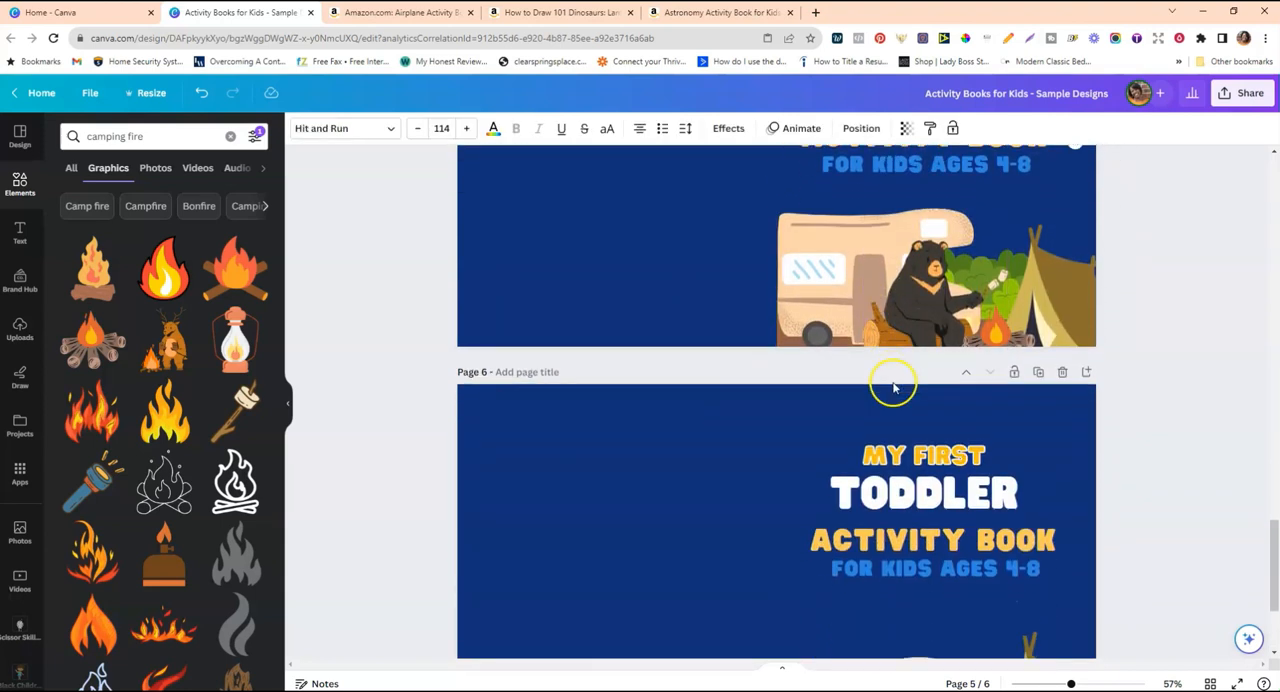
scroll(980, 490, "up", 1)
scroll(989, 471, "down", 2)
scroll(990, 472, "up", 4)
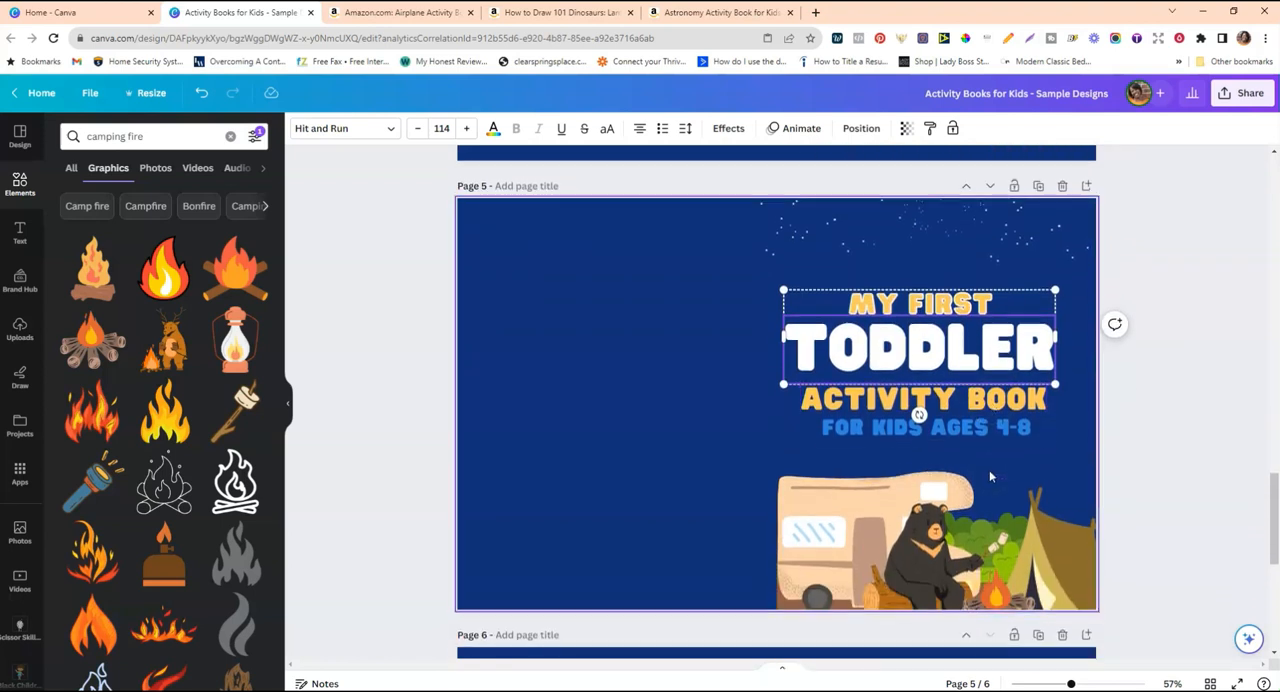
scroll(993, 474, "down", 2)
scroll(1020, 550, "down", 1)
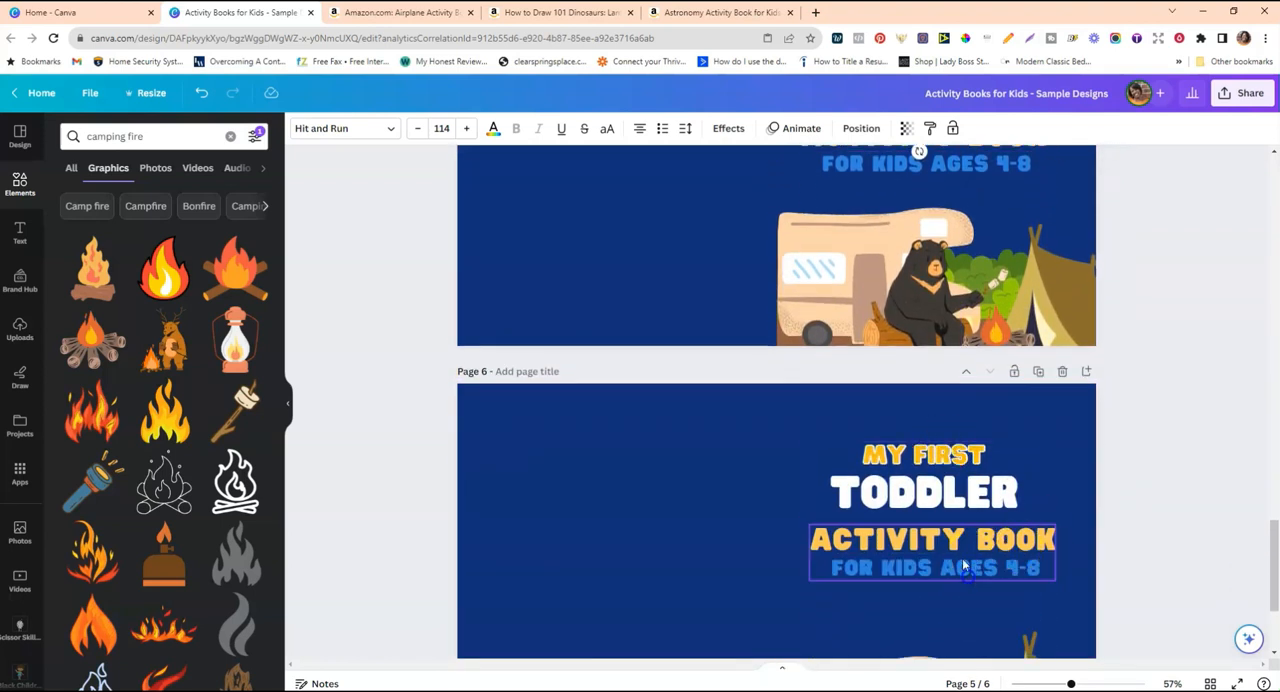
Move the "ACTIVITY BOOK" text group on page 6 down, then enlarge the "MY FIRST TODDLER" group and recentre it above.
left_click(1151, 513)
scroll(1040, 480, "down", 1)
left_click_drag(931, 481, 930, 514)
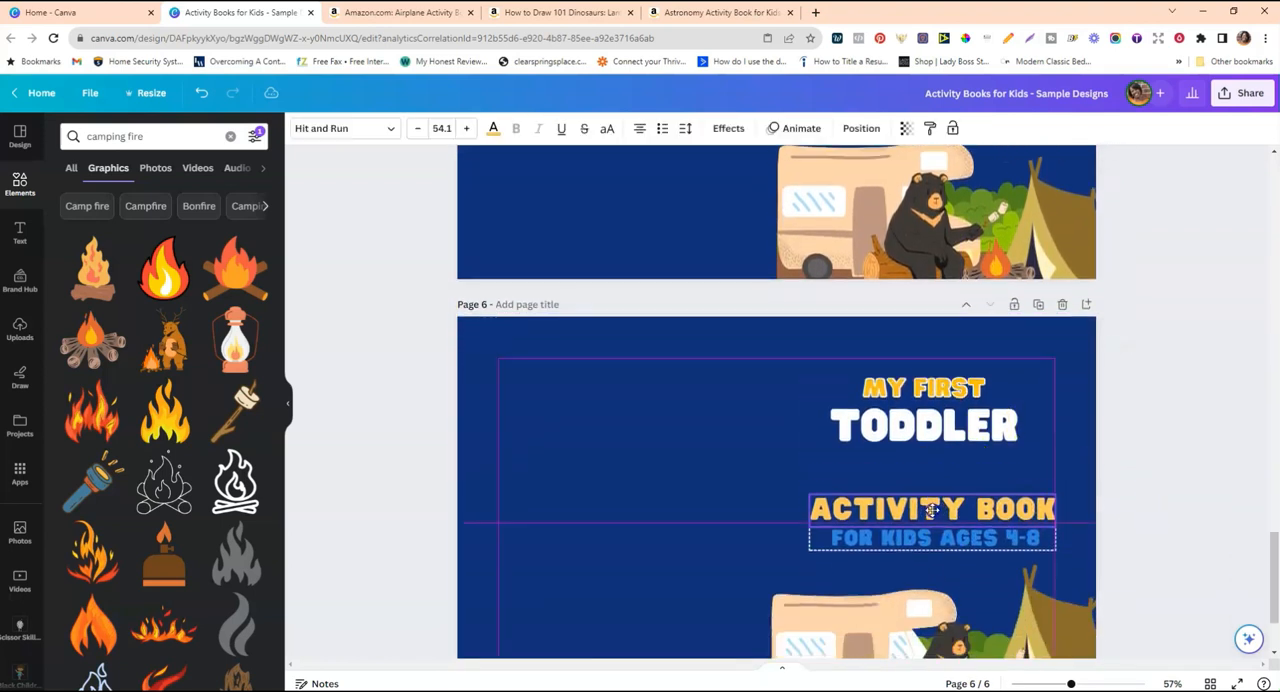
left_click(930, 418)
left_click_drag(1043, 377, 1090, 362)
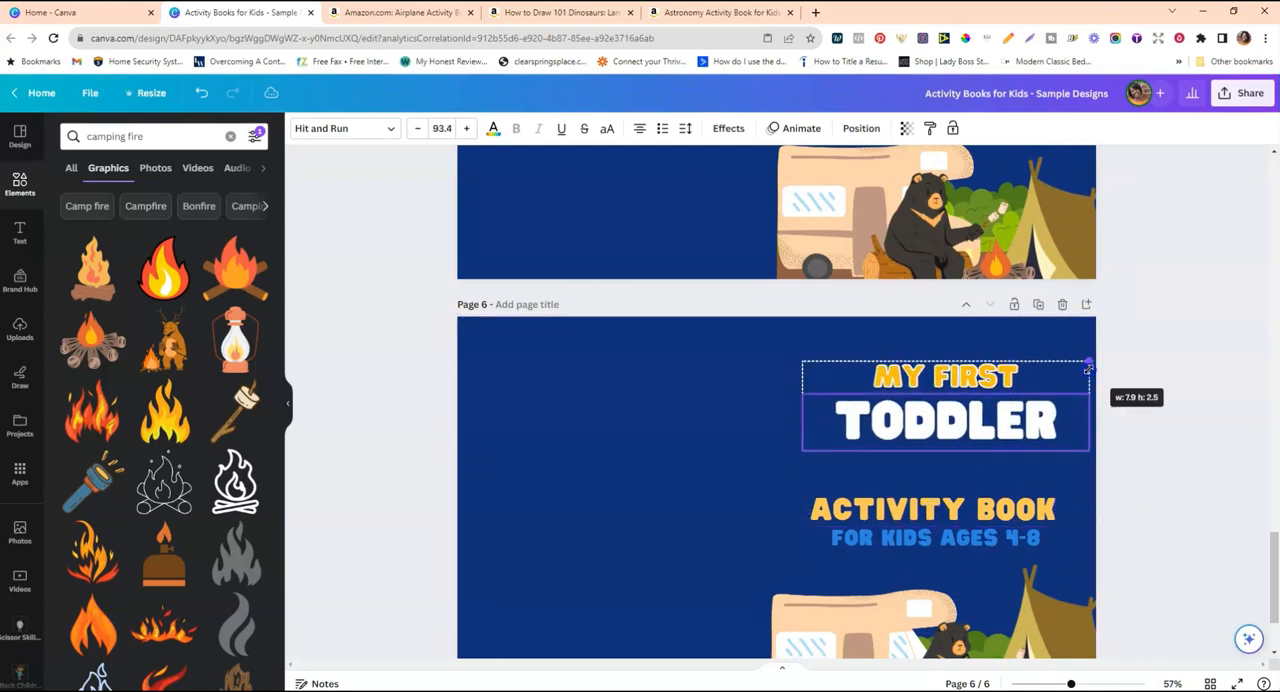
left_click_drag(964, 420, 950, 428)
Set the font size of the word "TODDLER" on page 6 to 104.
double_click(950, 428)
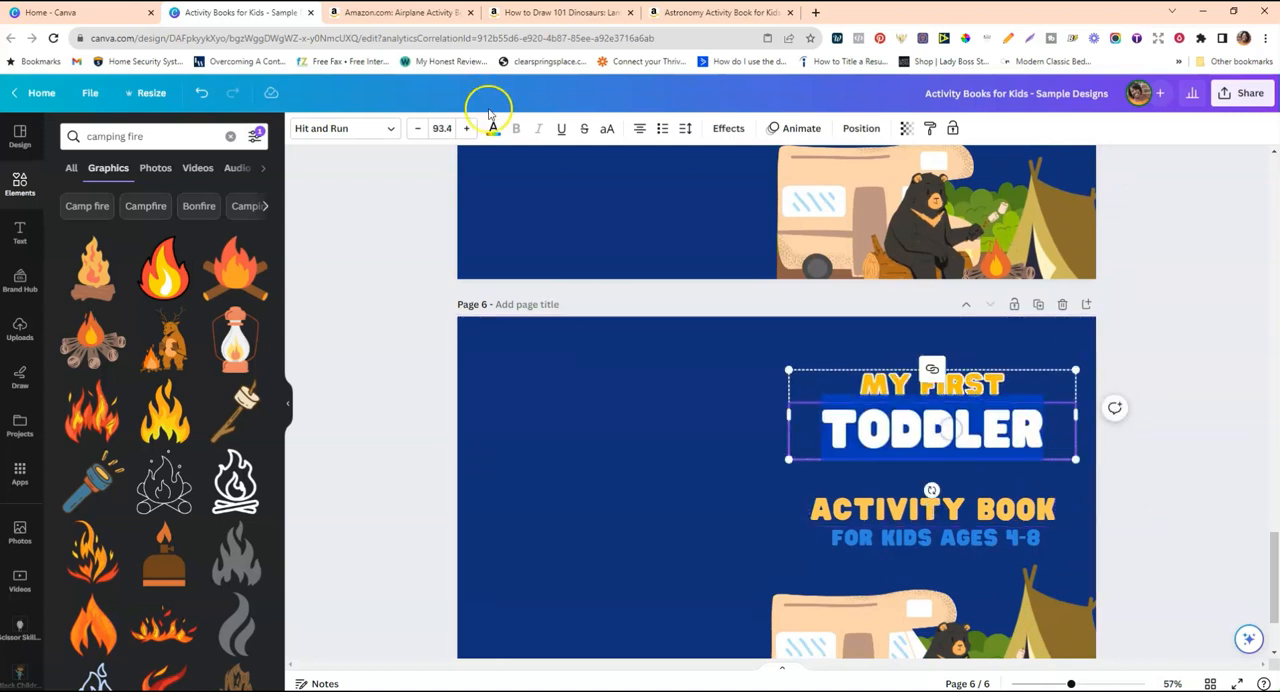
left_click(456, 127)
left_click_drag(509, 354, 509, 480)
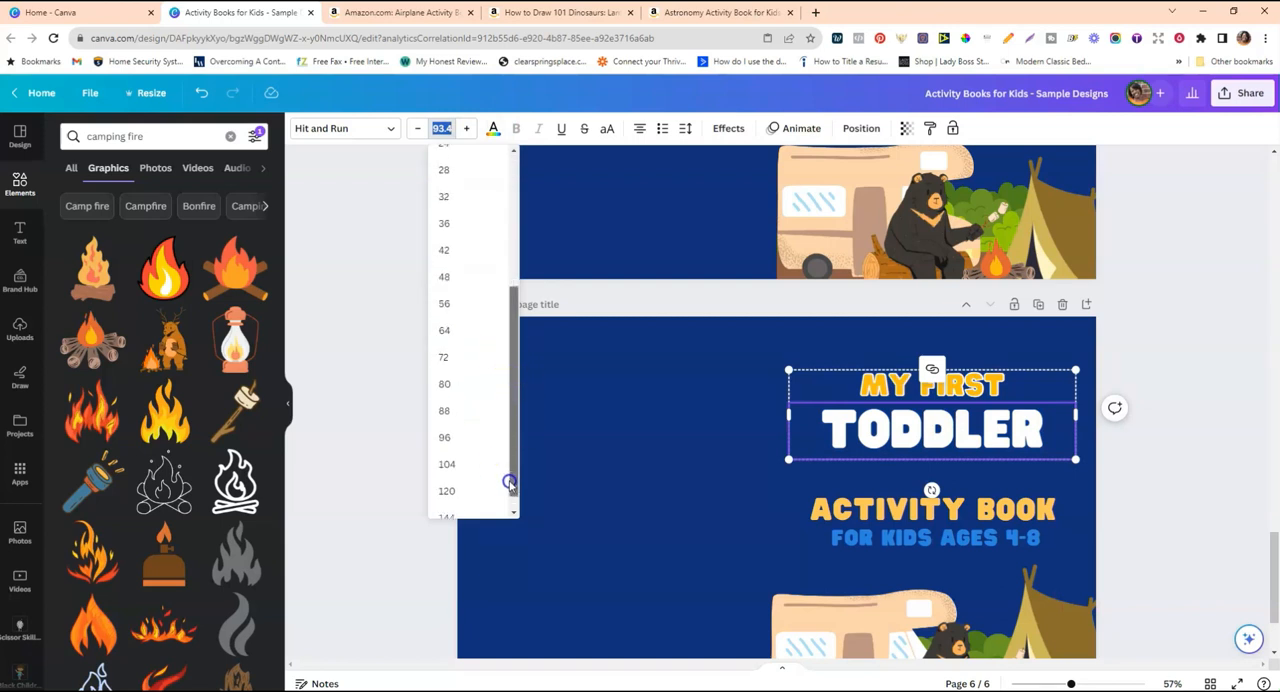
left_click(470, 458)
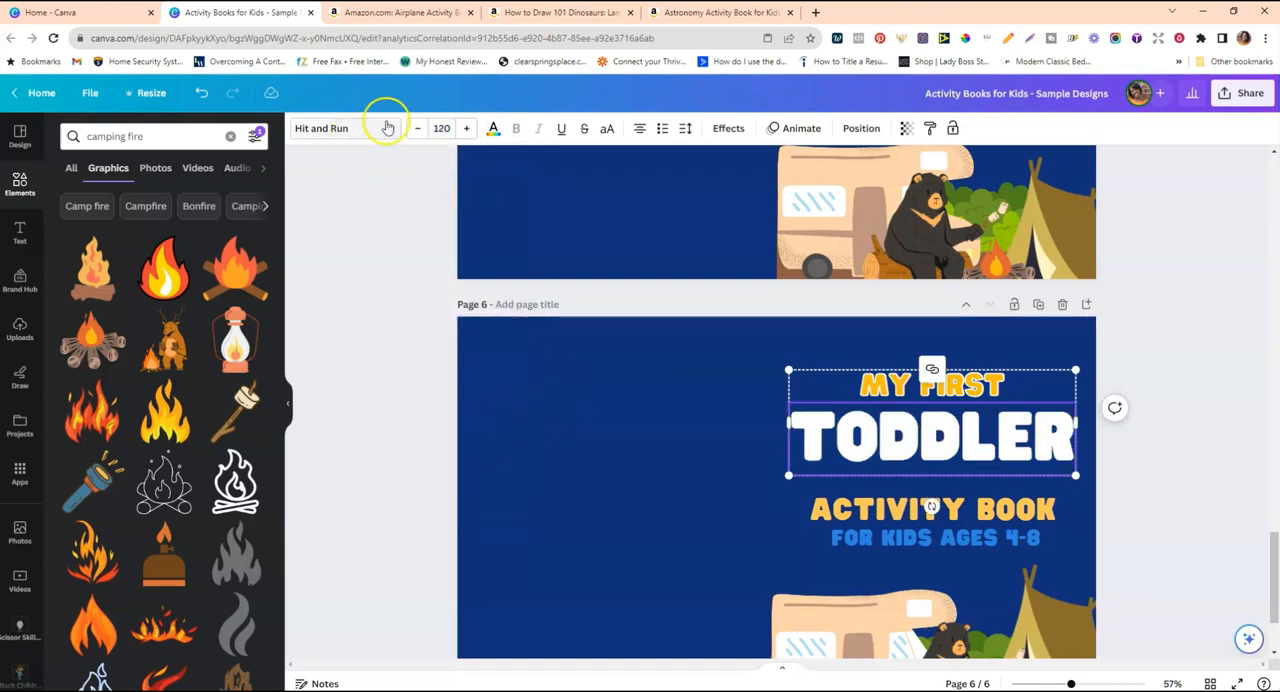
left_click(439, 128)
left_click(466, 448)
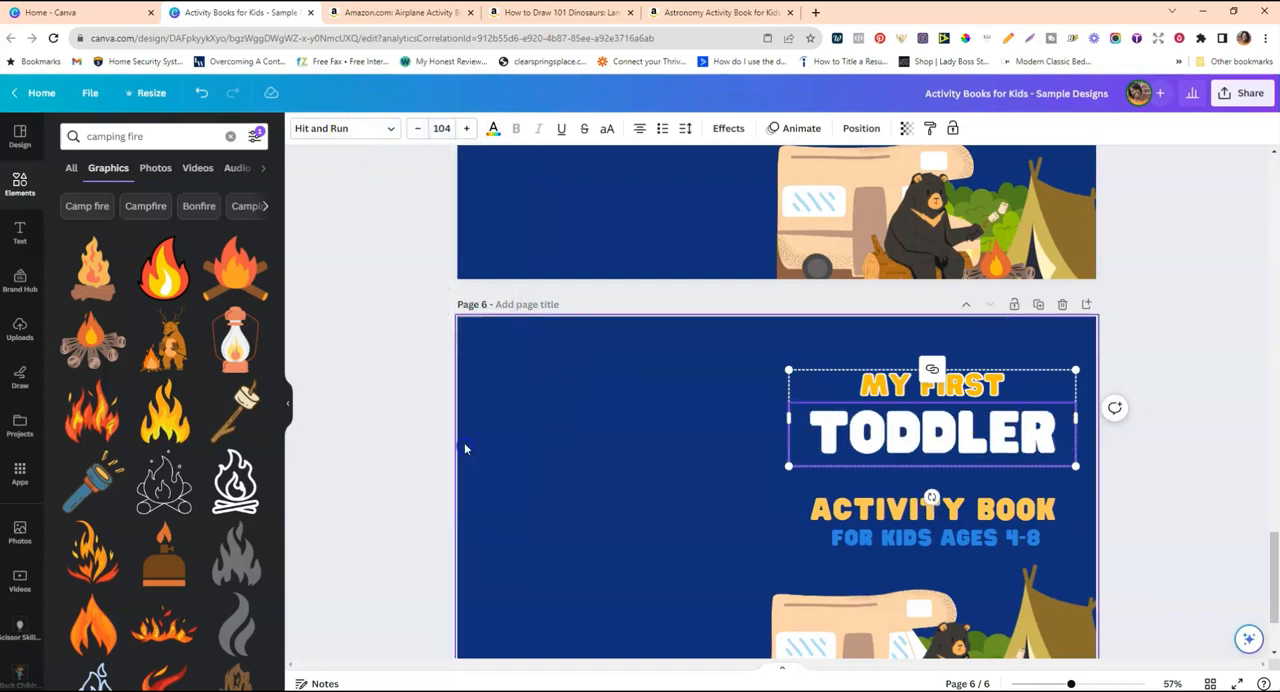
Bring the "MY FIRST TODDLER" and "ACTIVITY BOOK" groups close together and position the stacked title above the camping scene.
left_click_drag(974, 443, 978, 472)
left_click_drag(979, 524, 1033, 510)
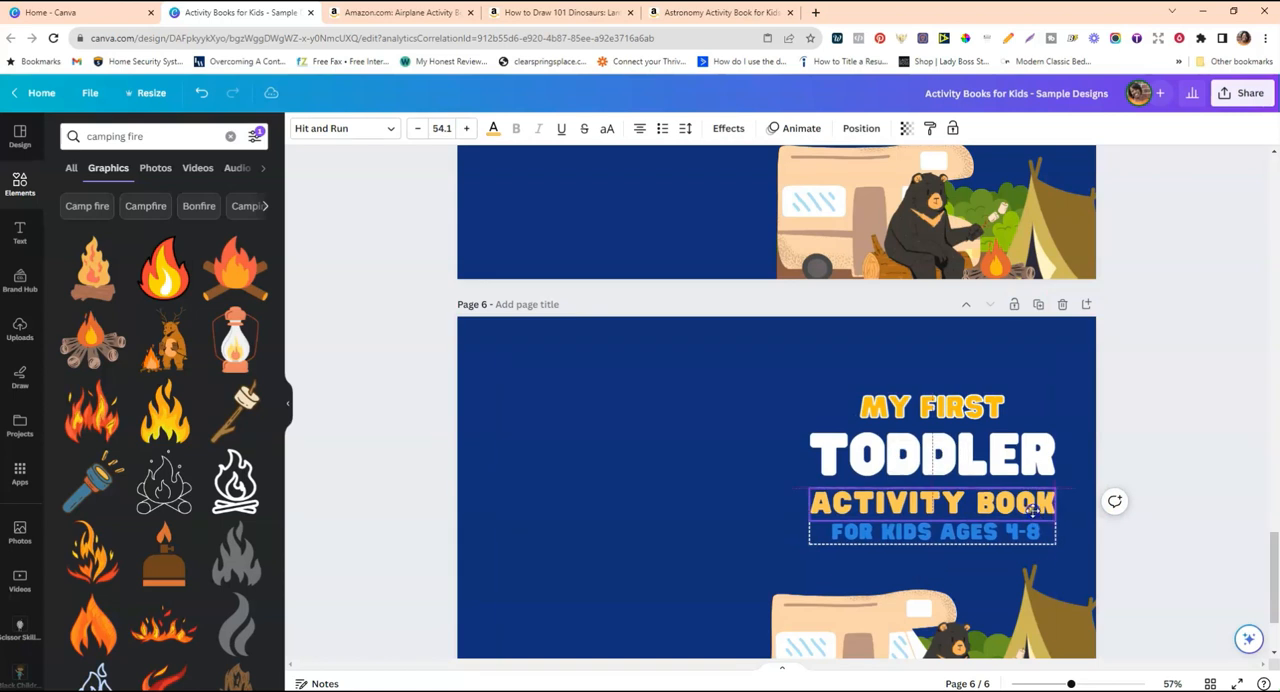
left_click(1136, 435)
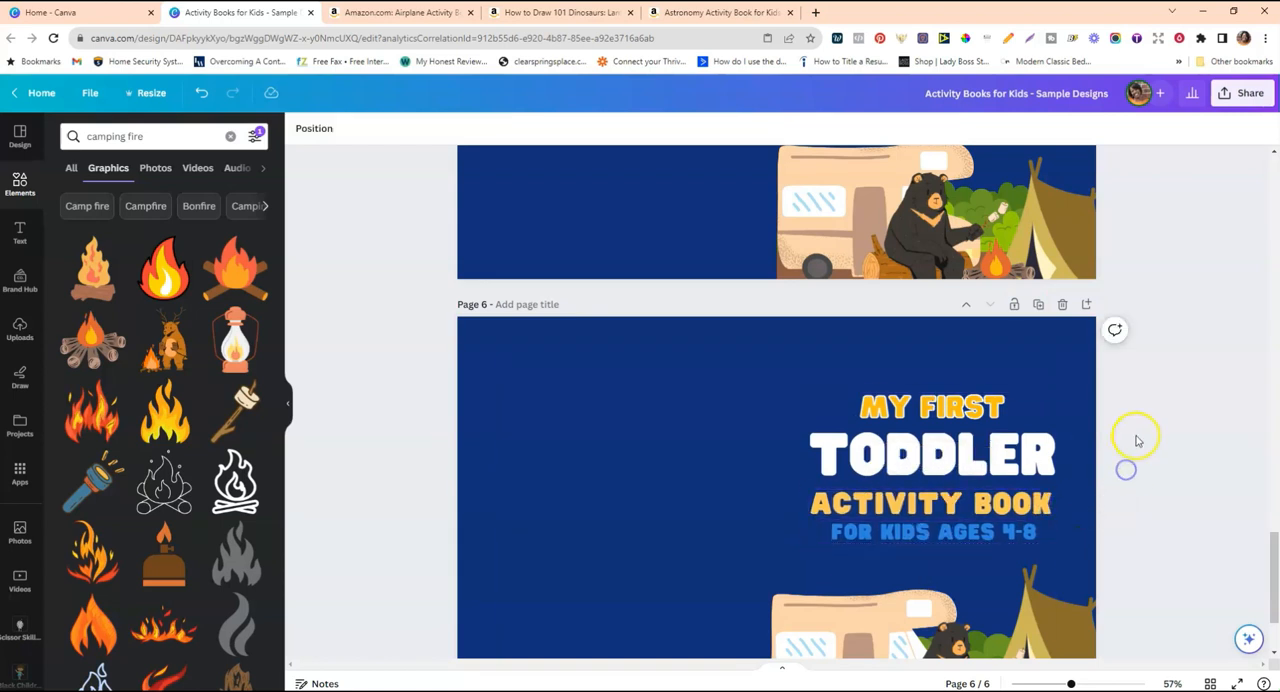
scroll(1138, 430, "down", 3)
scroll(1138, 428, "up", 4)
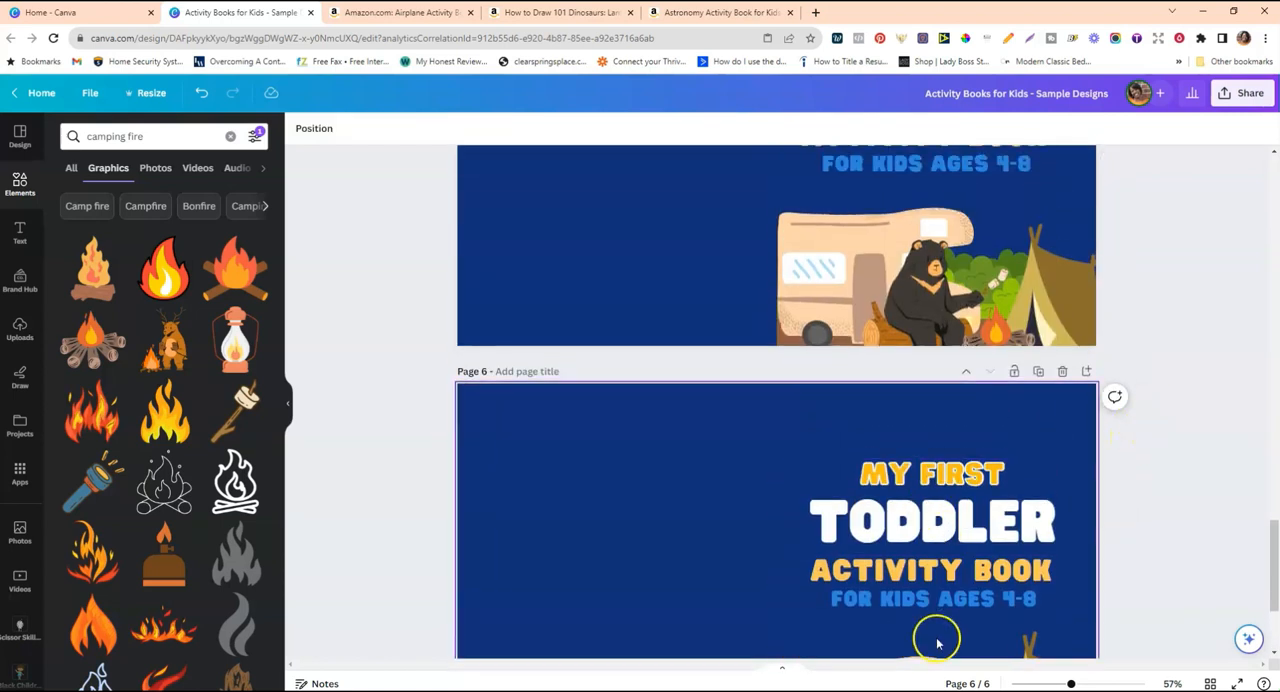
left_click(931, 600)
left_click(990, 472)
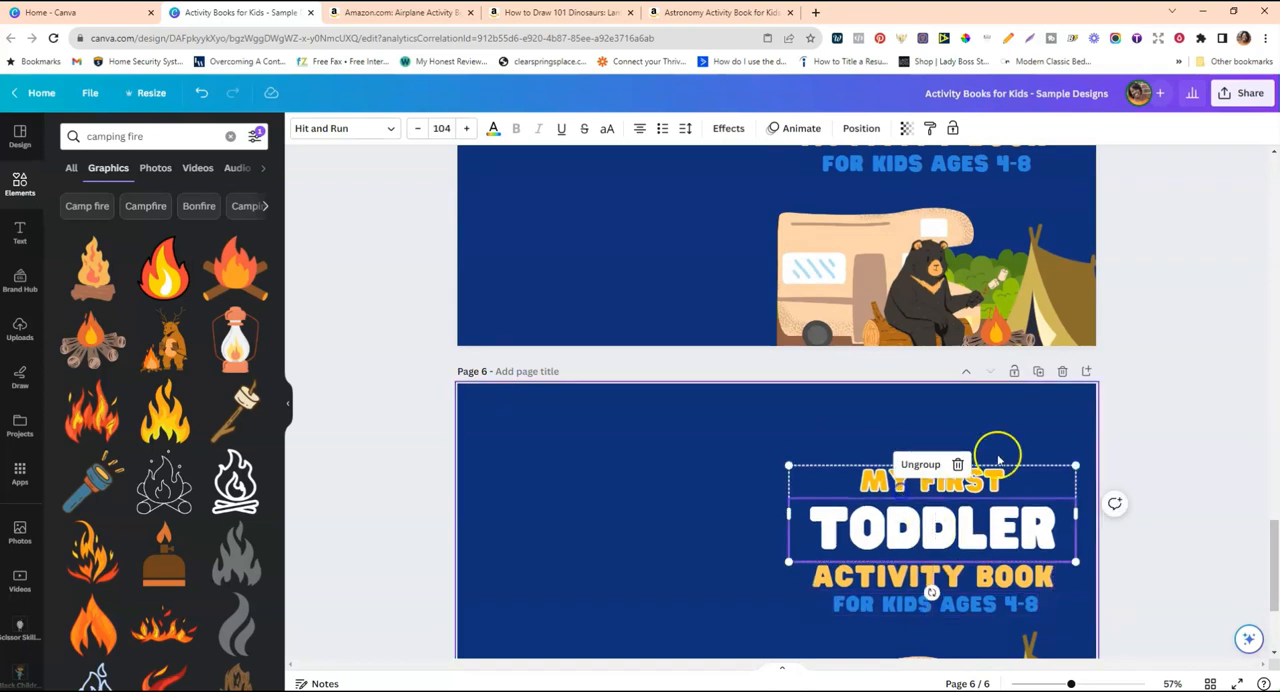
Search the graphics for "stars" and limit the results to free items.
left_click(229, 137)
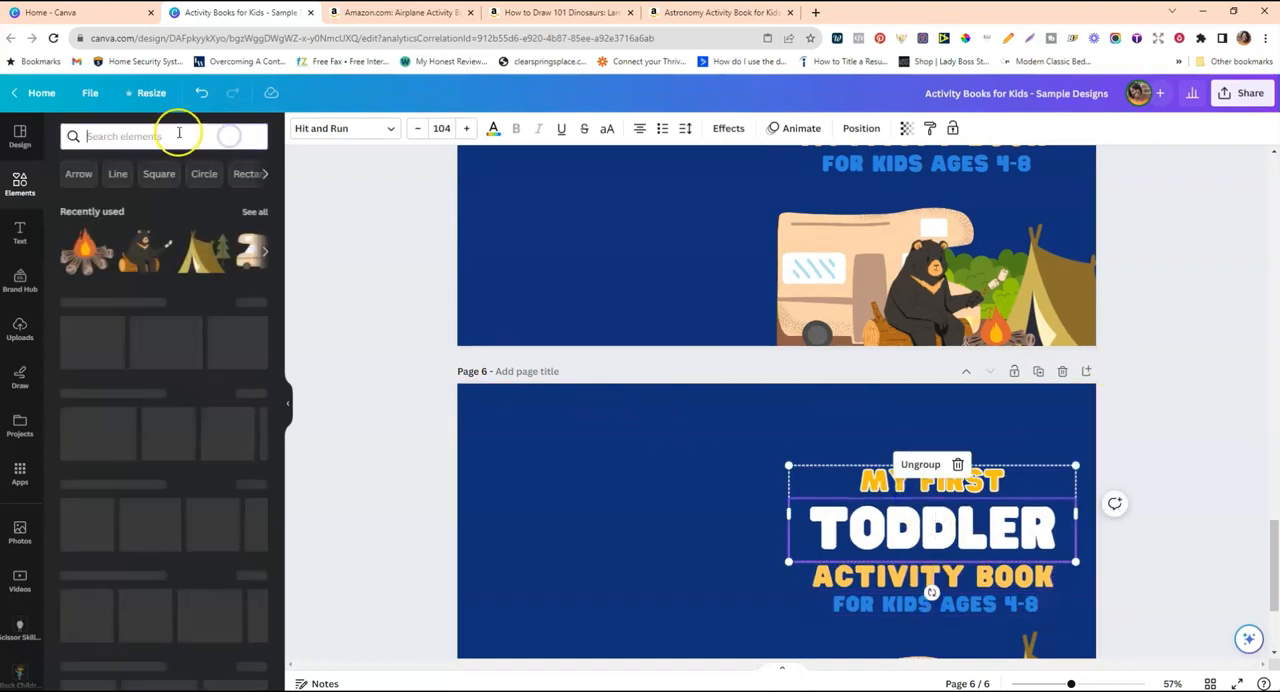
type("stars")
key("Return")
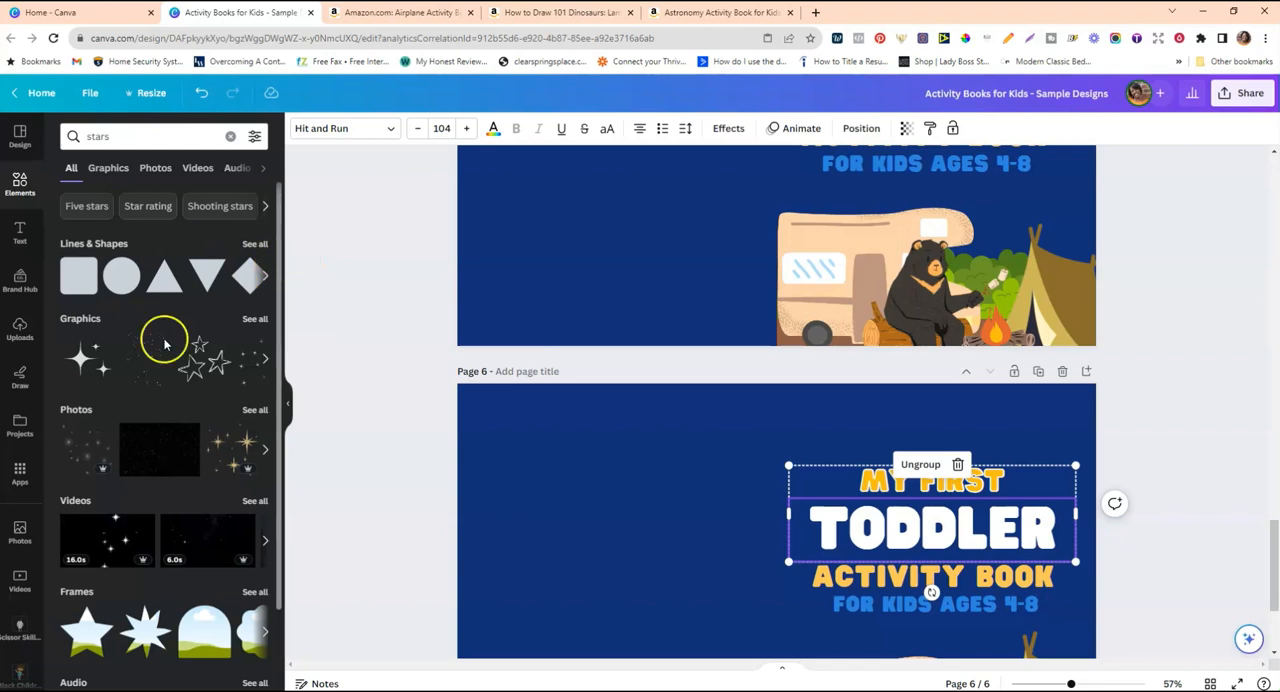
left_click(250, 320)
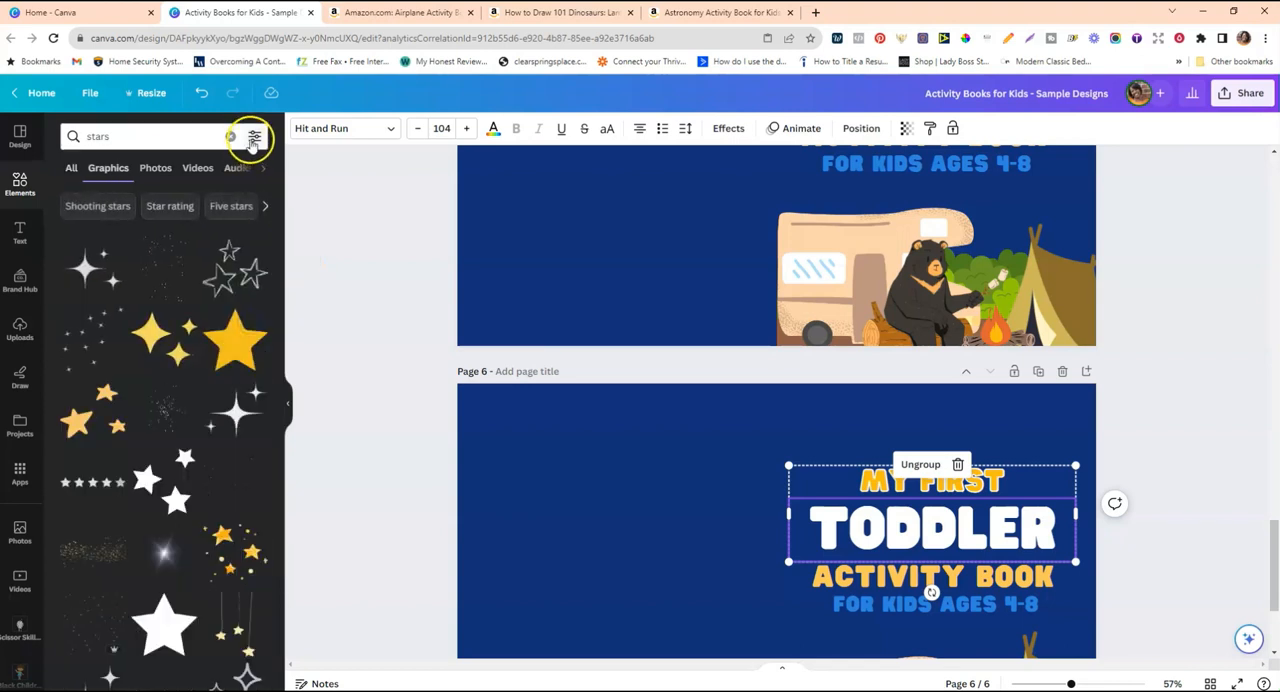
left_click(254, 136)
left_click(78, 507)
left_click(305, 408)
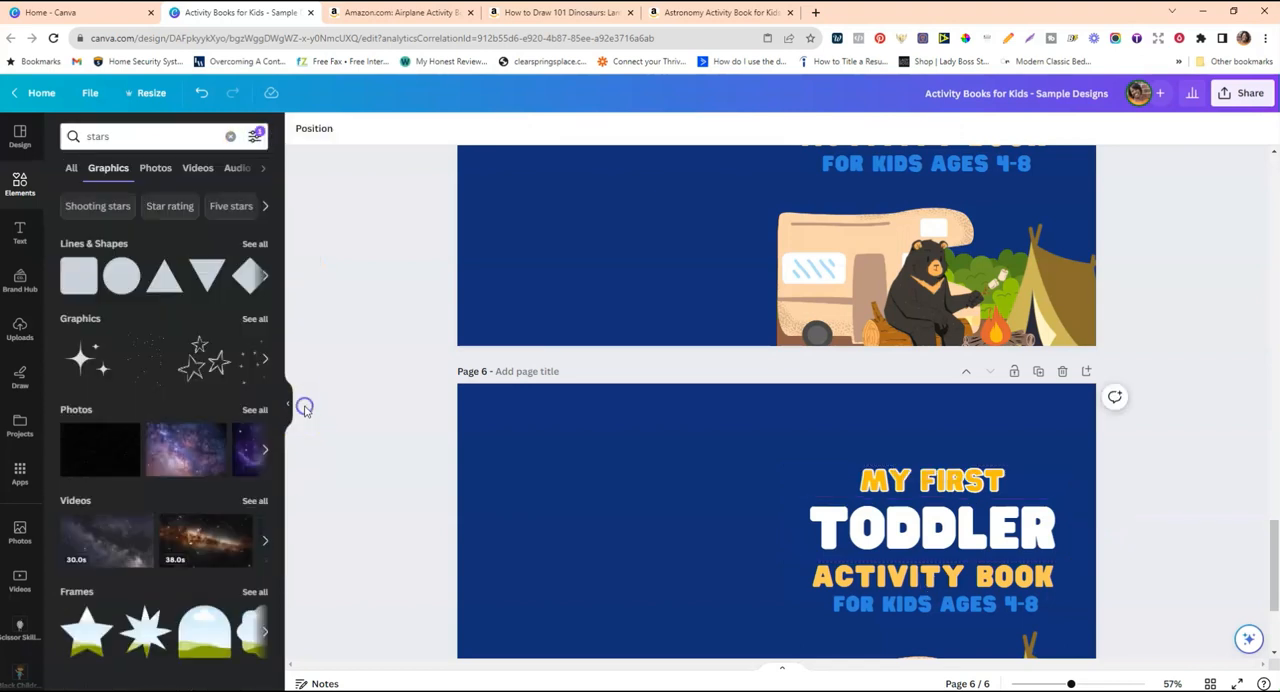
Add the scattered tiny stars graphic to page 6, resize and rotate it, and spread copies across the top of the front cover.
left_click(145, 362)
left_click_drag(735, 515, 759, 371)
left_click_drag(776, 524, 686, 478)
left_click_drag(832, 427, 943, 372)
left_click(997, 284)
left_click(932, 227)
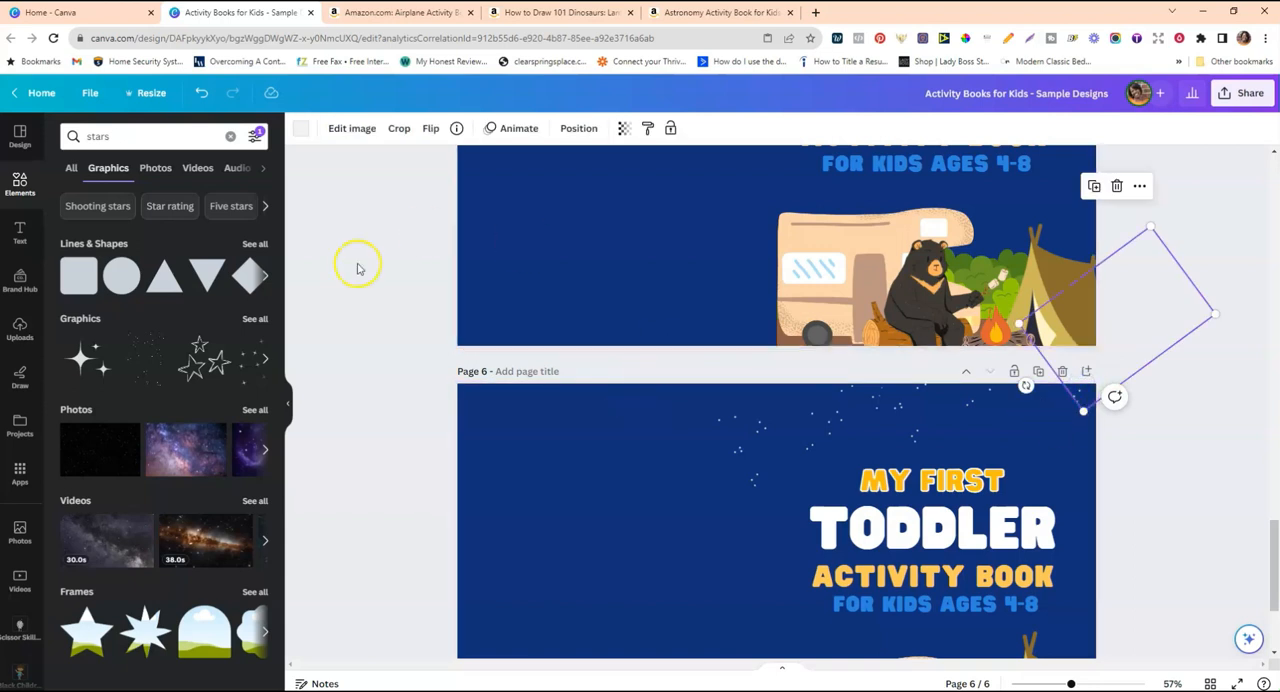
Reposition the overhanging stars copy on page 6 so its tiny stars fill the upper-right corner of the front cover.
left_click(388, 274)
left_click_drag(1079, 401, 1025, 358)
left_click_drag(1038, 417, 1060, 436)
left_click(1182, 515)
scroll(1165, 490, "down", 3)
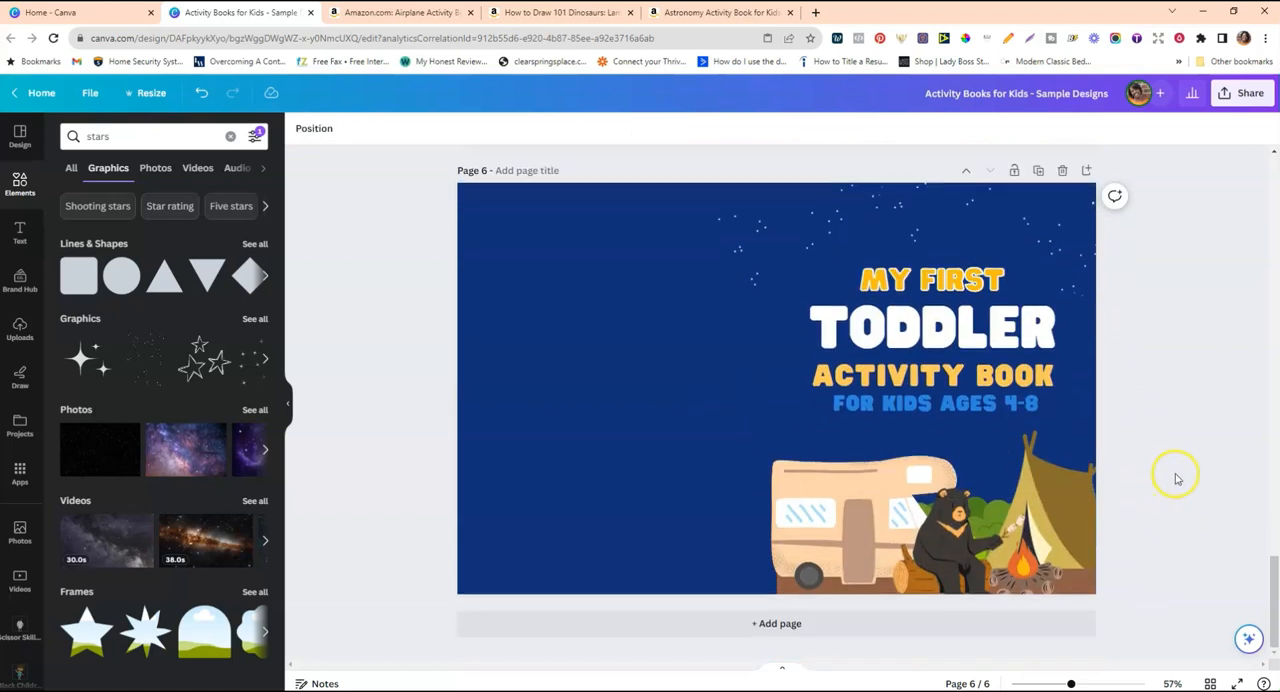
Shift the left and middle star clusters on page 6 further right so they sit over the front cover like the page 5 sample.
scroll(1177, 477, "up", 1)
left_click_drag(813, 282, 846, 280)
left_click(1273, 487)
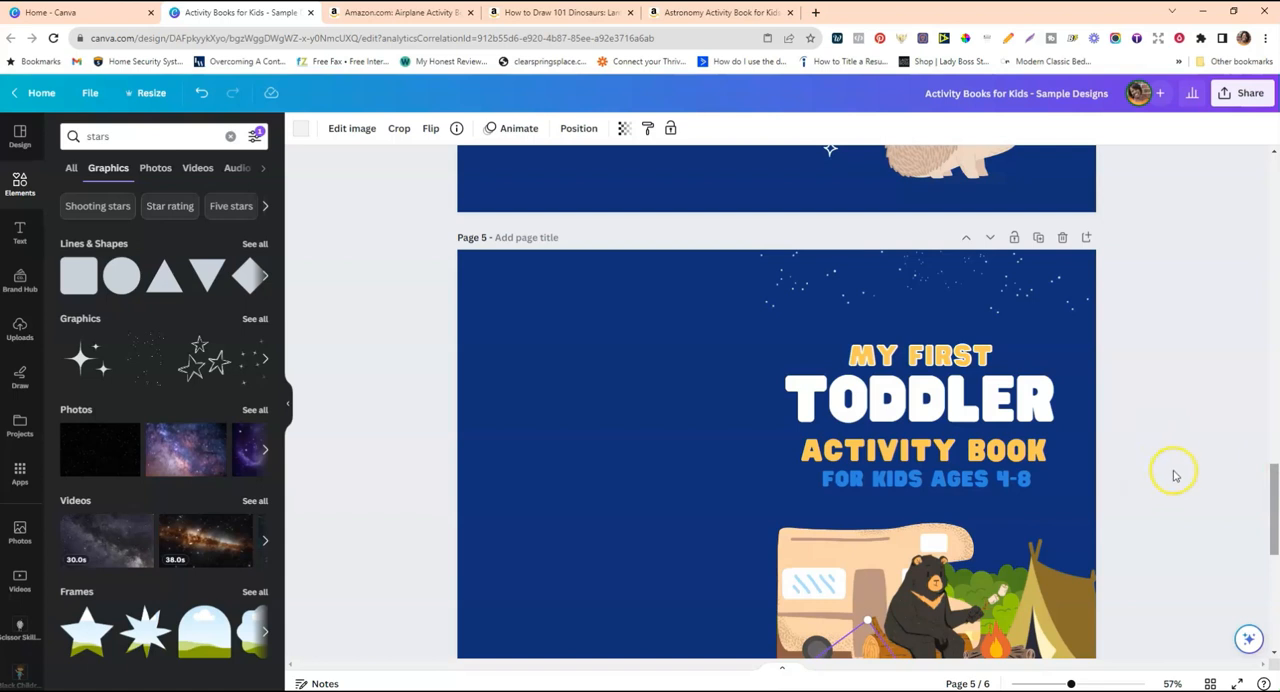
scroll(1176, 473, "down", 5)
left_click(1182, 431)
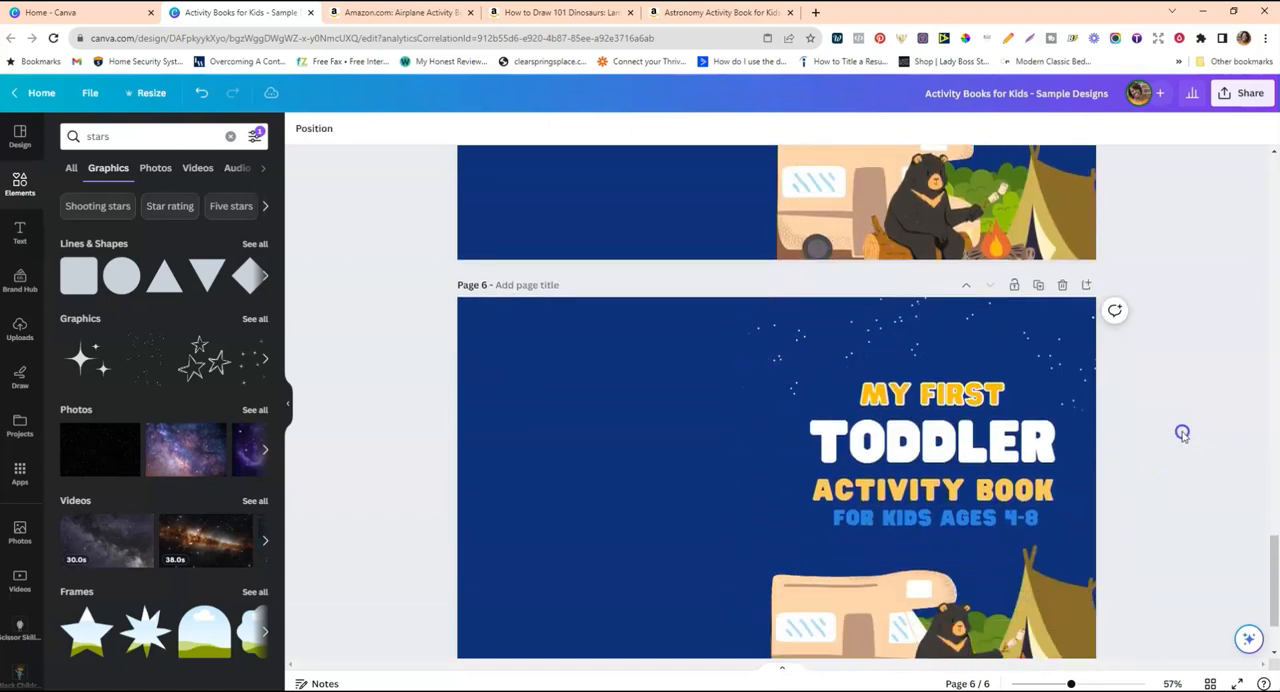
left_click_drag(935, 344, 942, 347)
left_click_drag(836, 343, 841, 335)
left_click(1246, 496)
Lower the "MY FIRST TODDLER" group slightly, then shrink the "ACTIVITY BOOK" and "FOR KIDS AGES 4-8" group and center it beneath.
scroll(1275, 556, "down", 1)
left_click(909, 457)
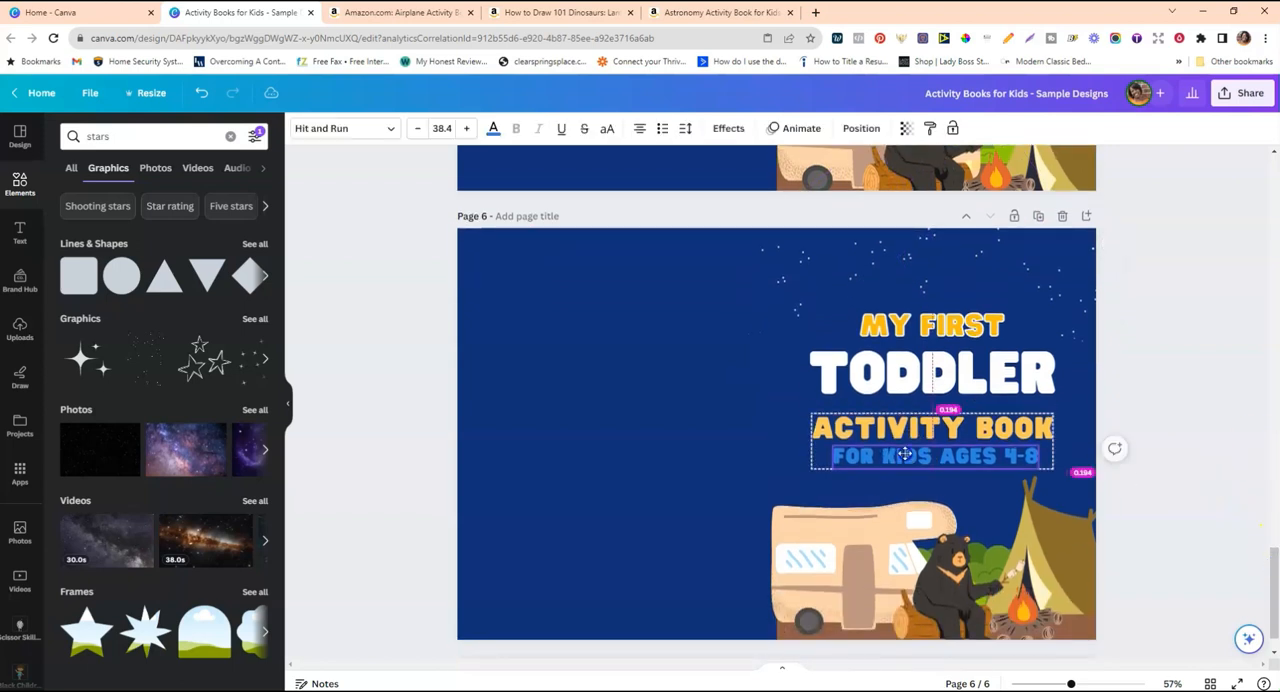
left_click_drag(985, 396, 985, 403)
left_click(986, 455)
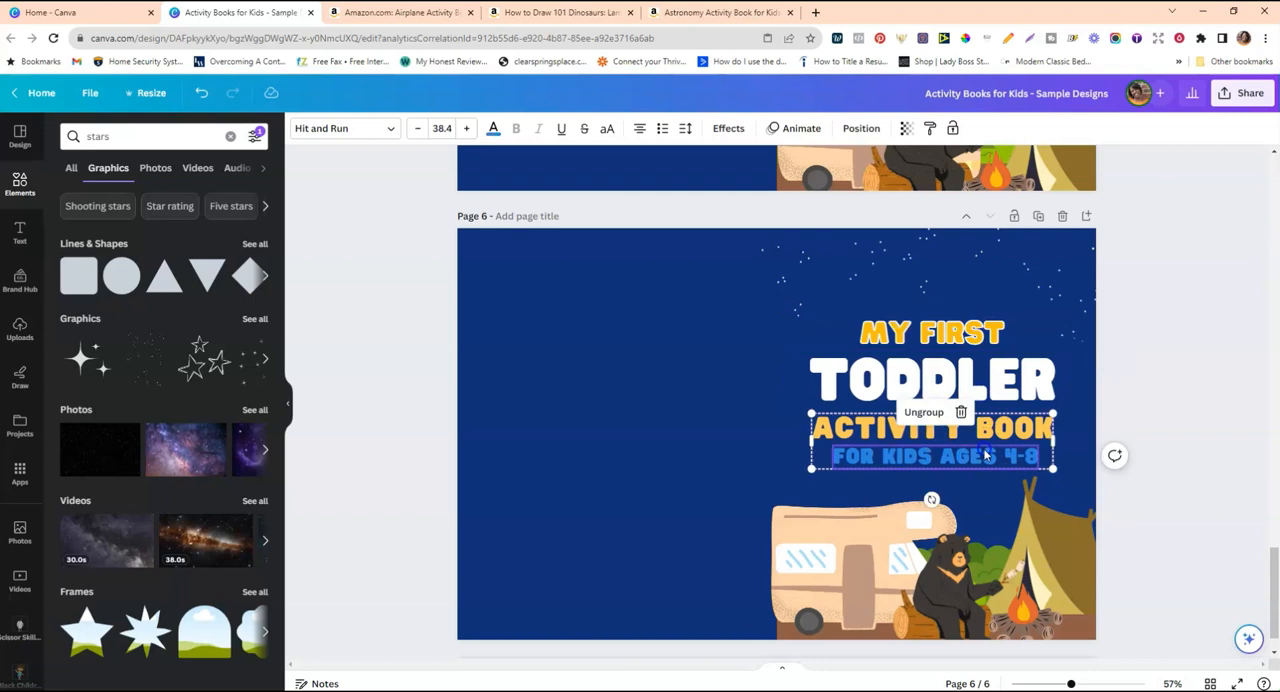
left_click(1163, 406)
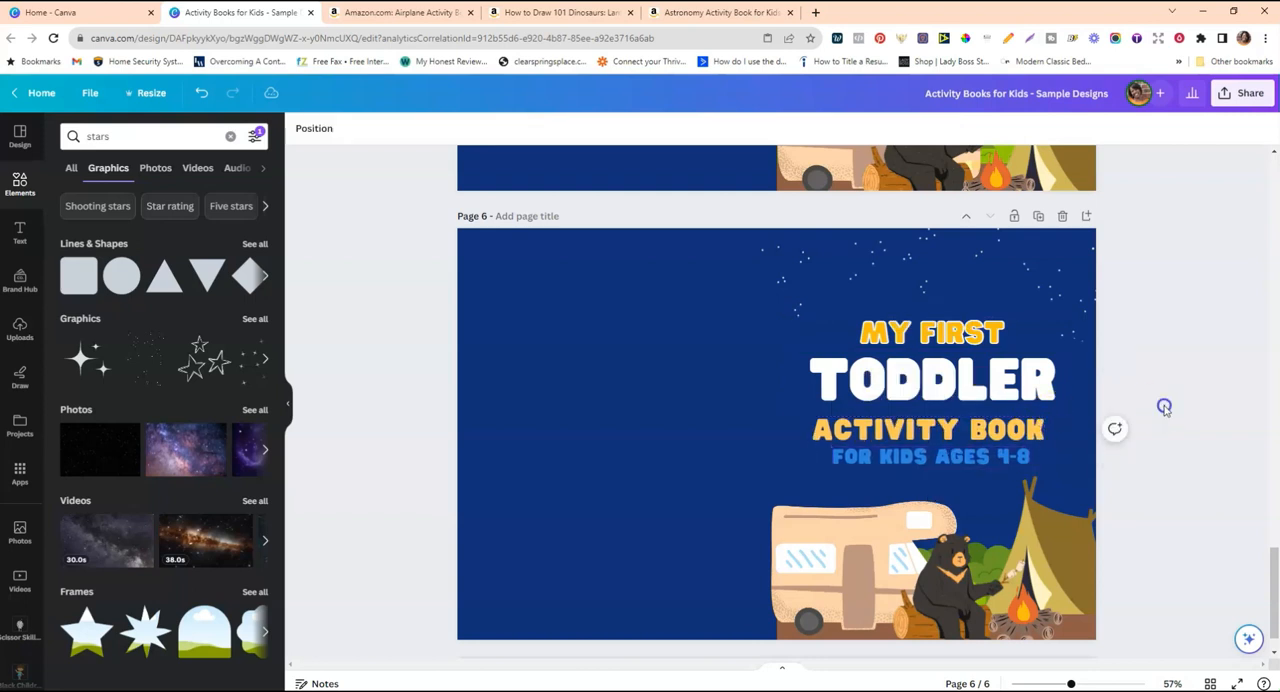
left_click(967, 447)
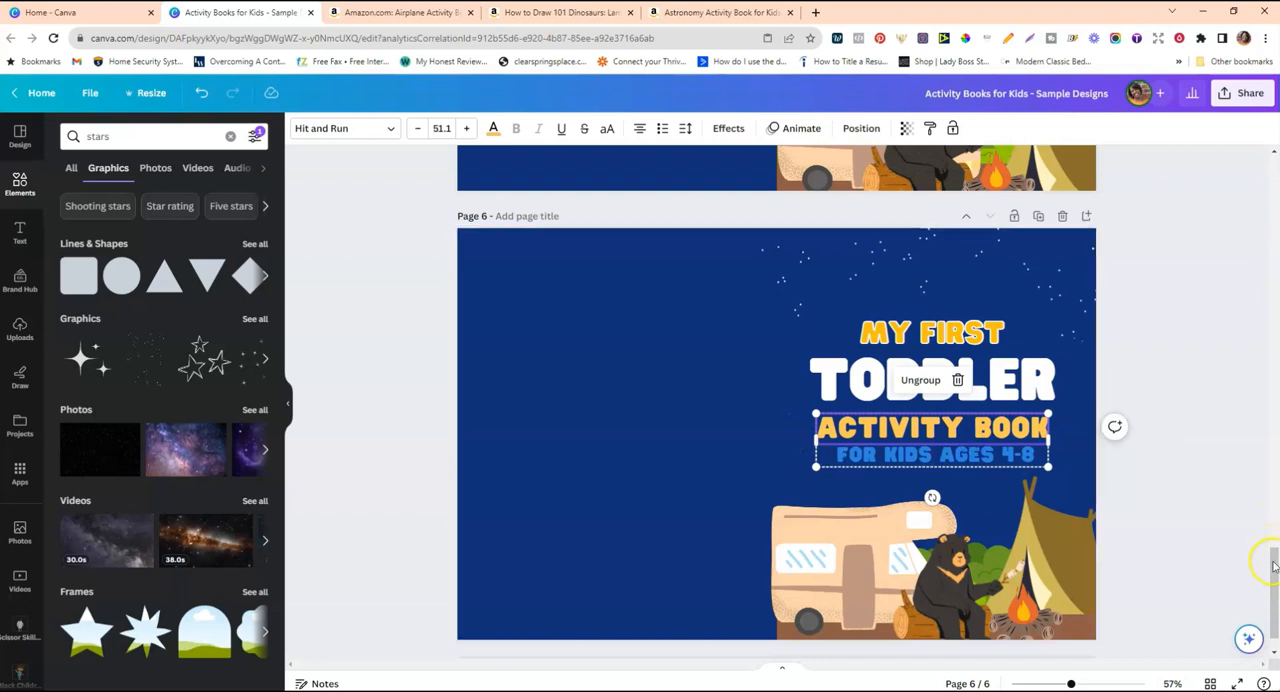
Check the finished camping-bear cover on page 6 and return to the first cover on page 1.
left_click_drag(1273, 567, 1274, 588)
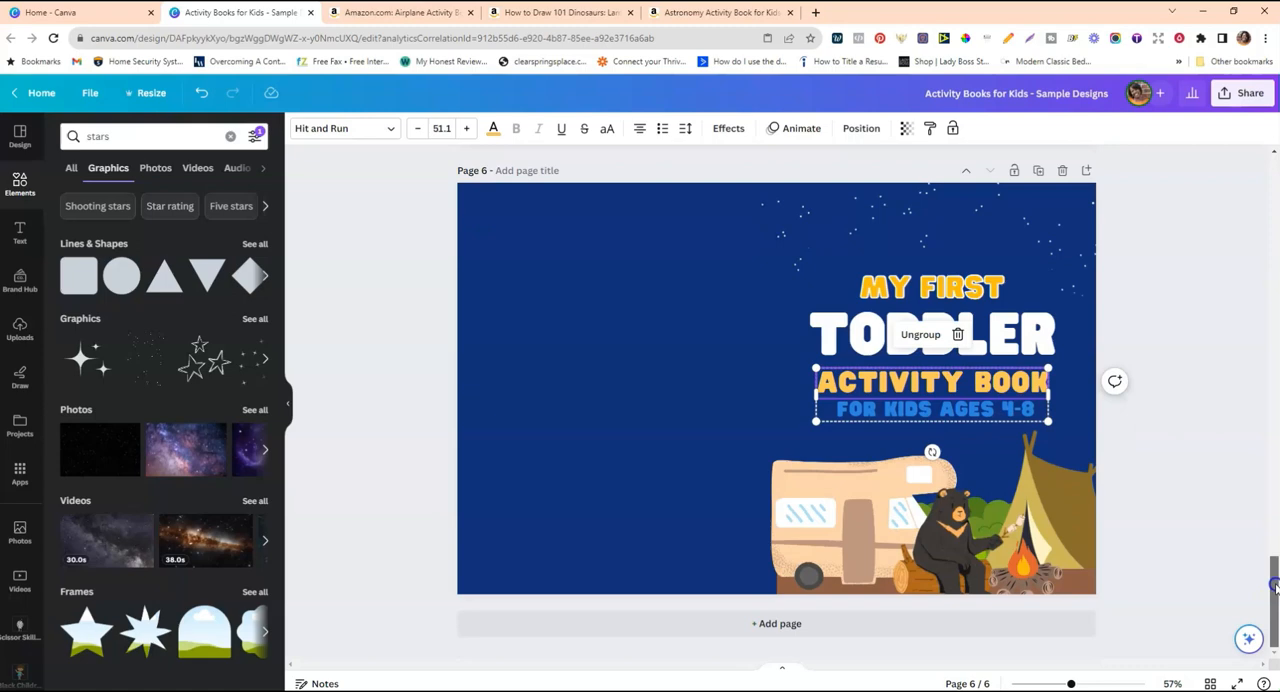
left_click_drag(1274, 588, 1275, 165)
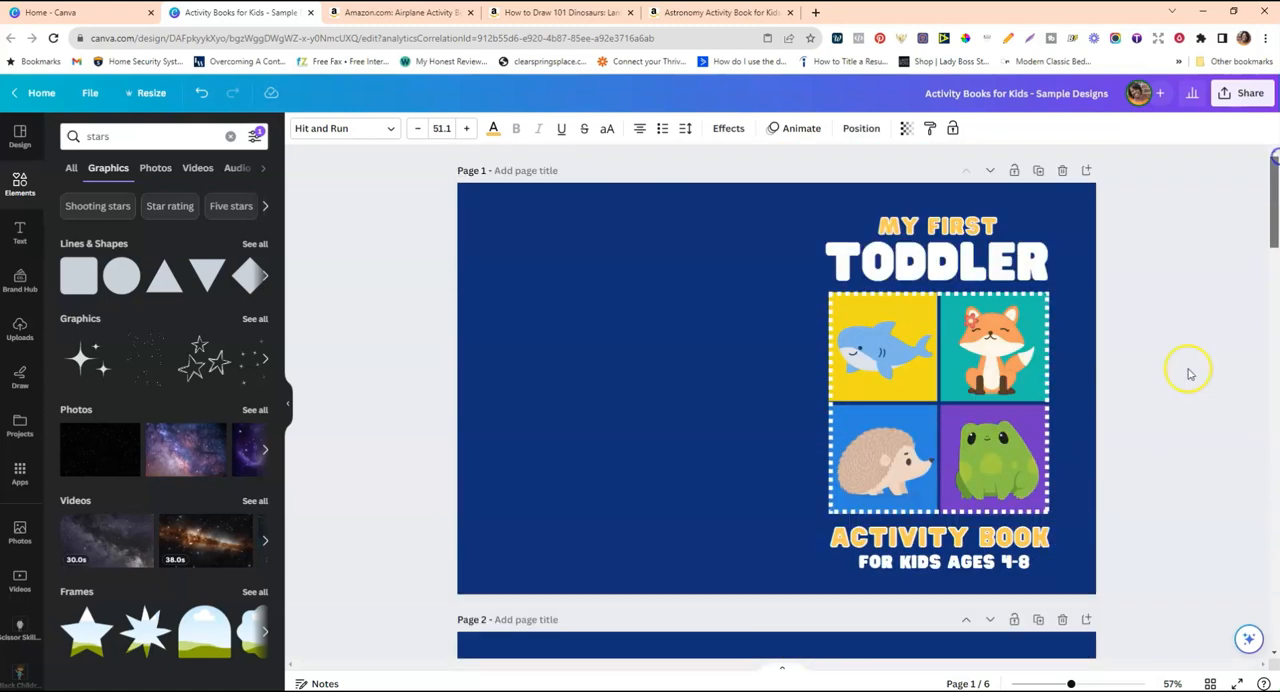